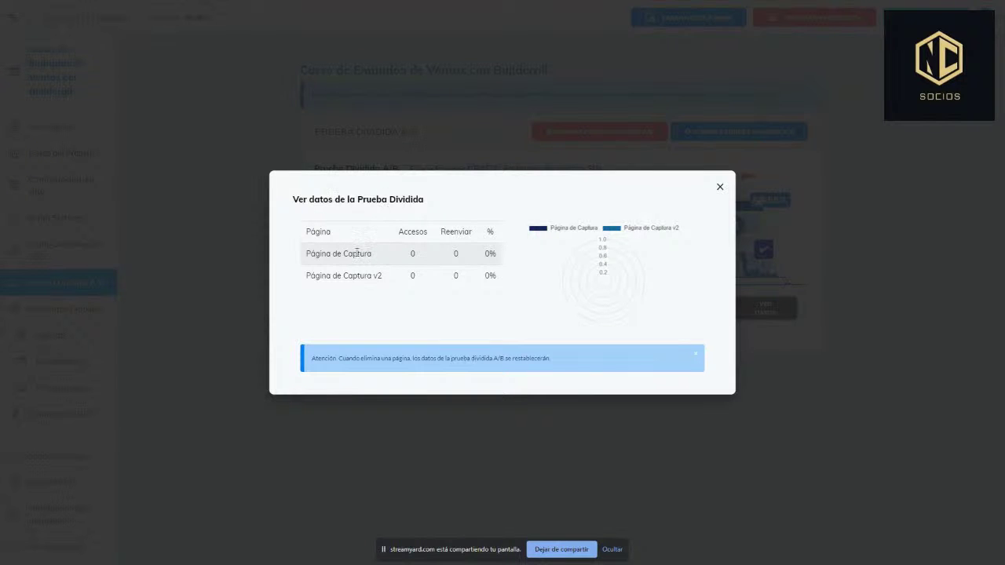
Step: Inspect the split-test table, where Página de Captura and v2 both show 0 visits and 0%
drag(340, 254, 353, 274)
click(352, 274)
Step: Close the split-test window, open the capture page copy from Mis Páginas in the editor, and exit full screen
click(719, 187)
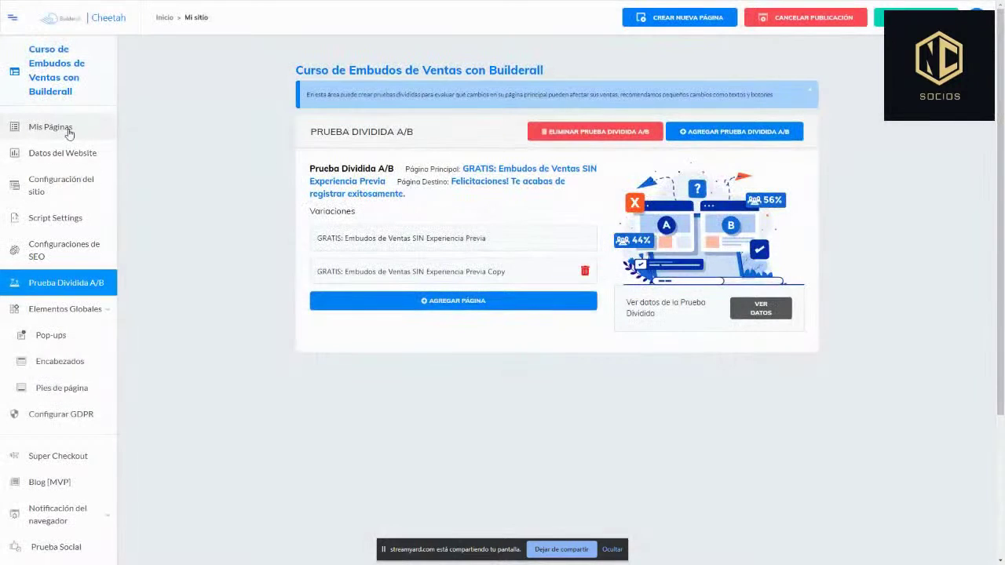
click(95, 133)
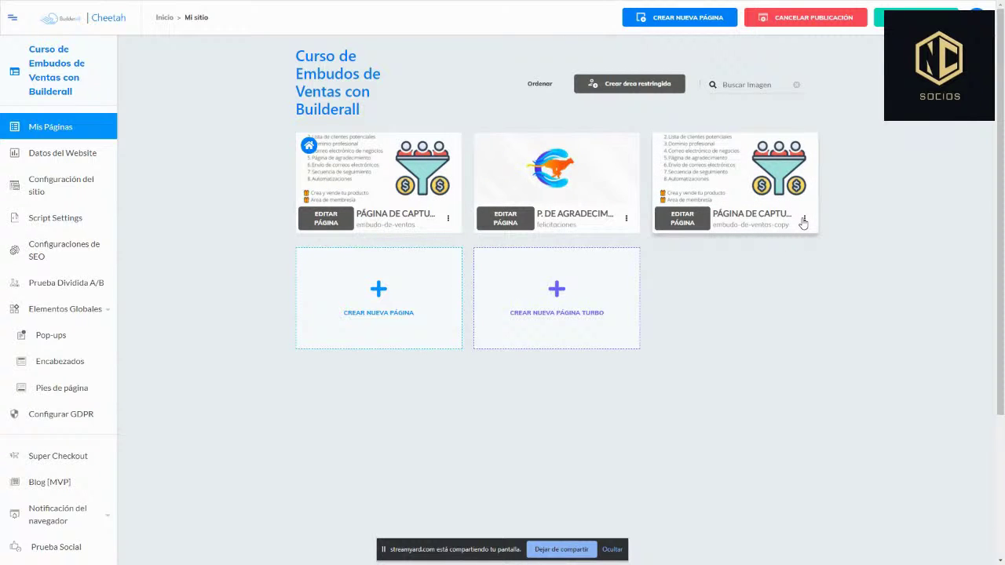
click(683, 220)
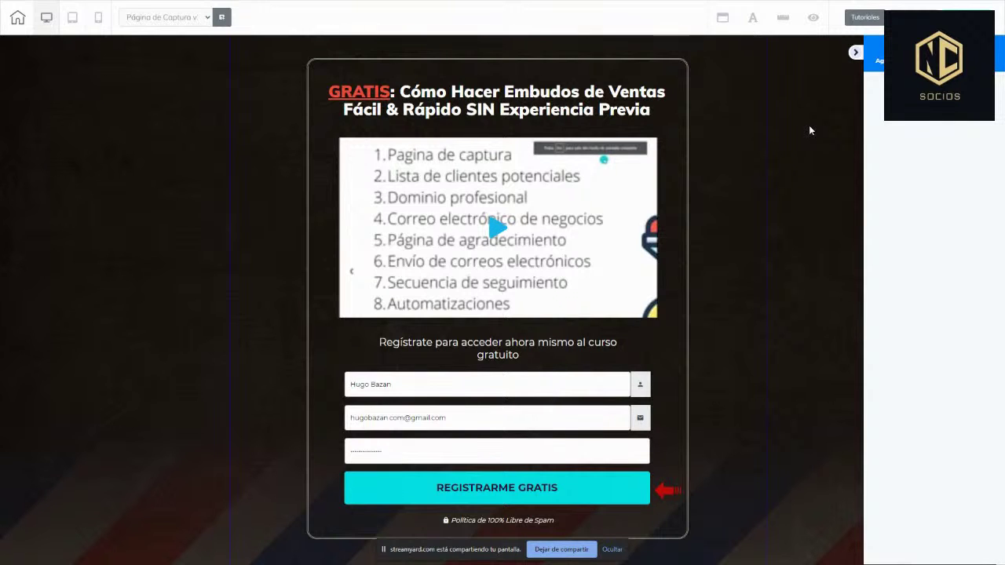
key(F11)
Step: Open two ClickFunnels bookmarks from the Marketing folder in background tabs
click(271, 43)
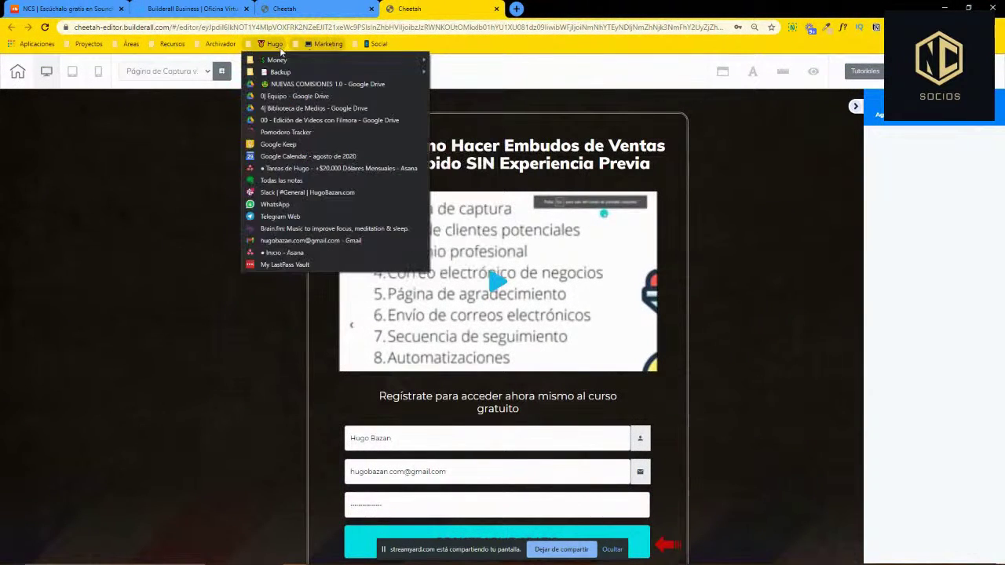
mouse_move(322, 41)
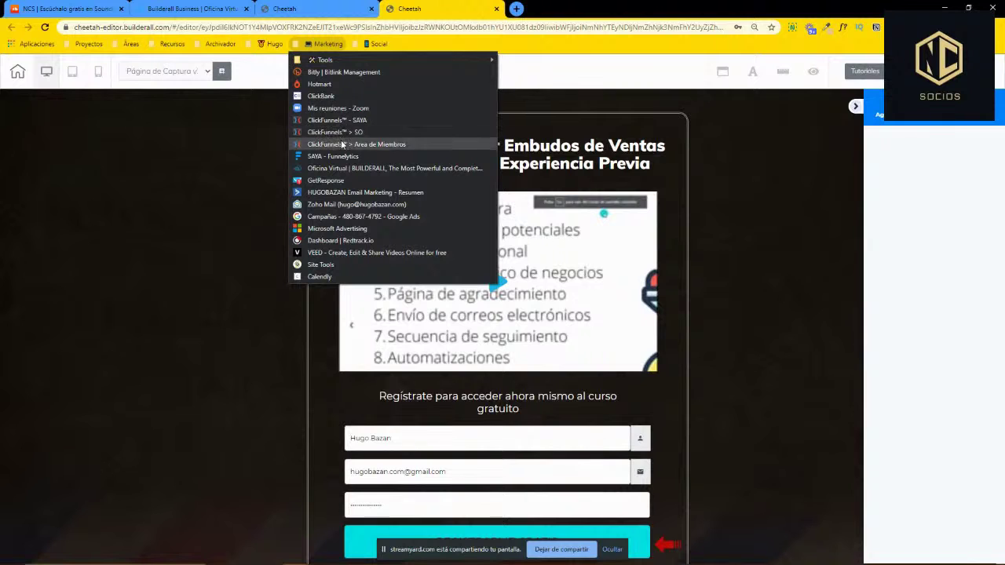
middle_click(337, 132)
click(325, 43)
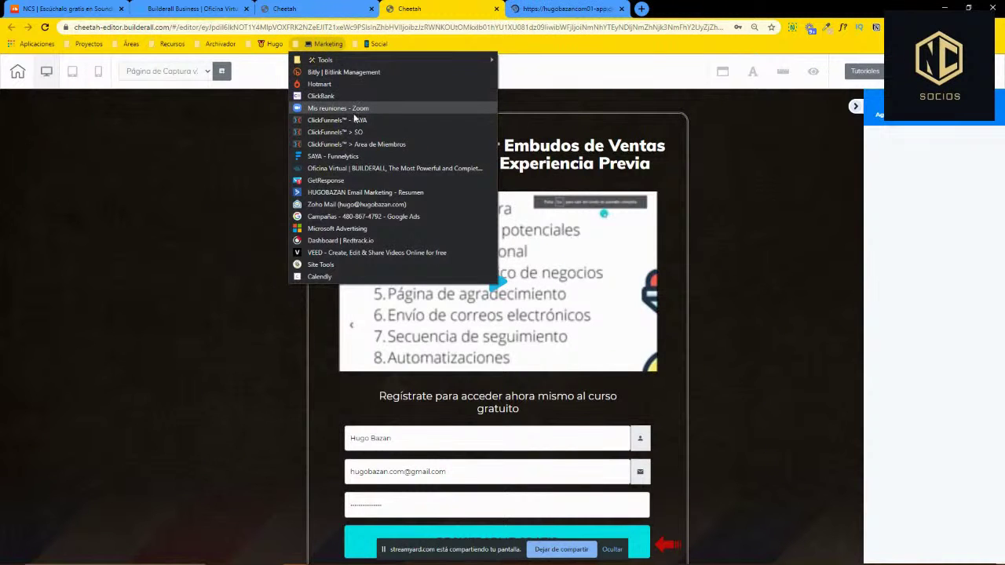
middle_click(337, 109)
Step: Log in to ClickFunnels and view the SAYA funnel stats for Nov 27–Dec 4, 2020
click(597, 9)
click(262, 366)
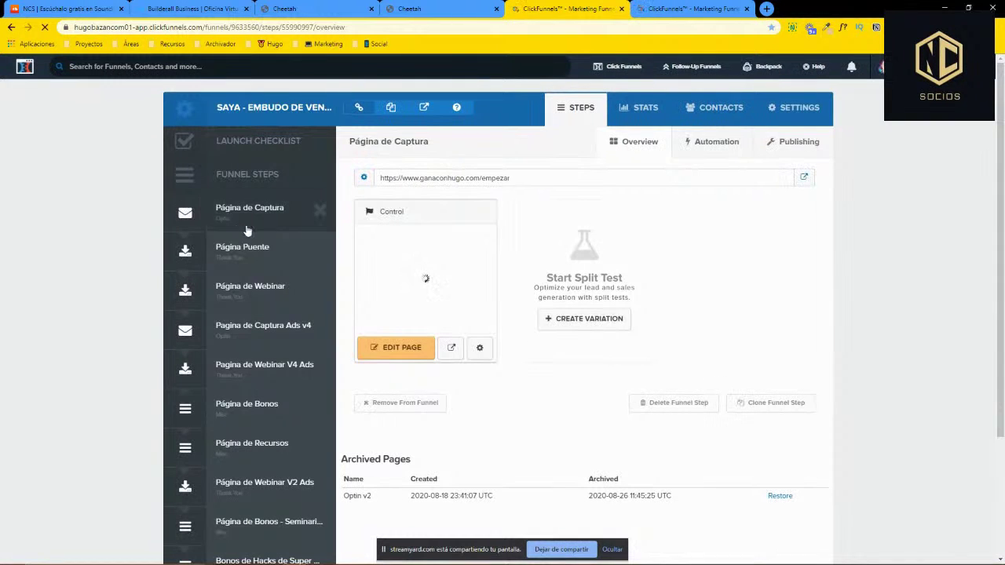
click(235, 228)
click(637, 110)
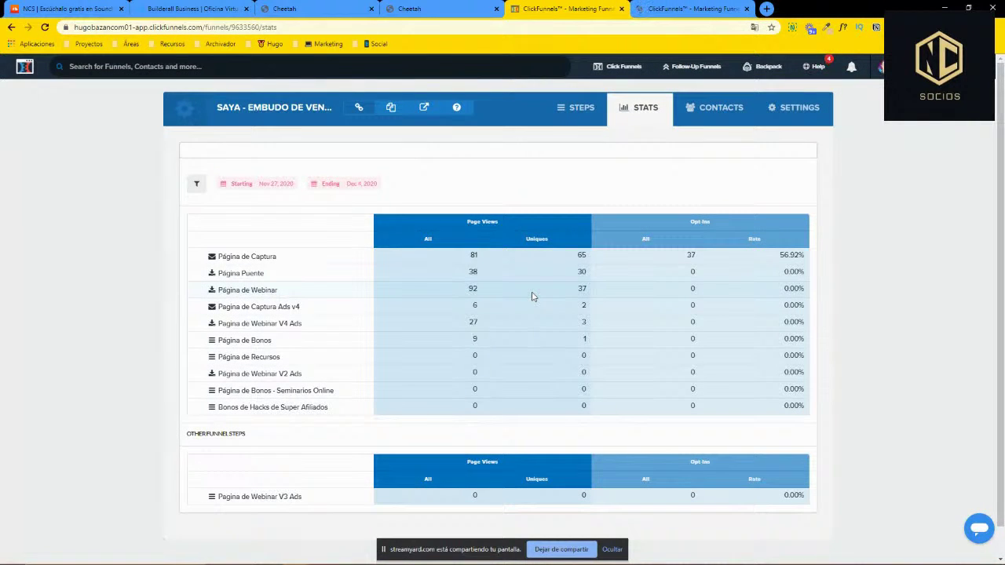
Step: Filter the SAYA funnel stats to start Feb 1, 2020, showing Página de Captura at 4679 views and 44.04%
click(248, 188)
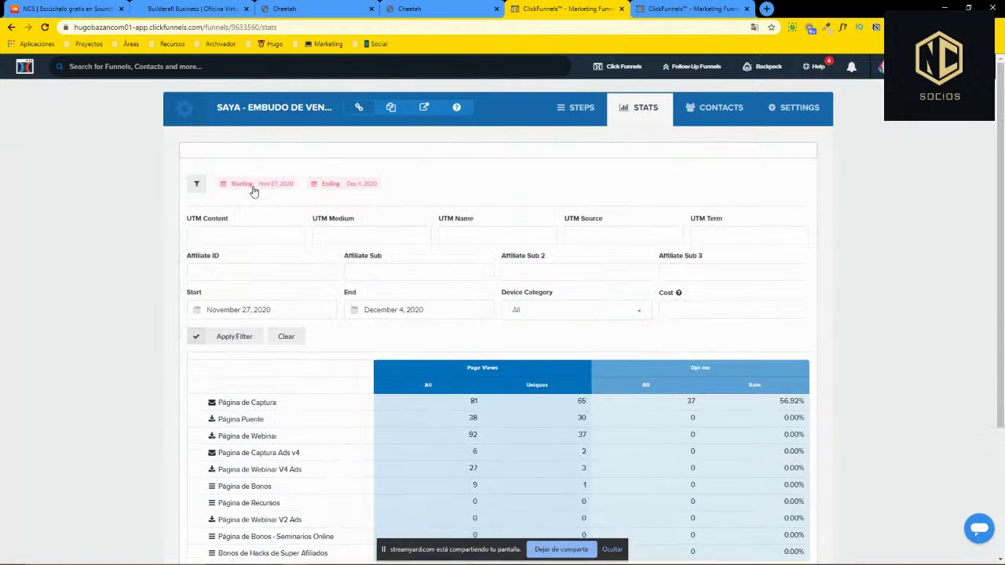
click(233, 311)
click(196, 333)
click(196, 333)
click(196, 333)
click(196, 333)
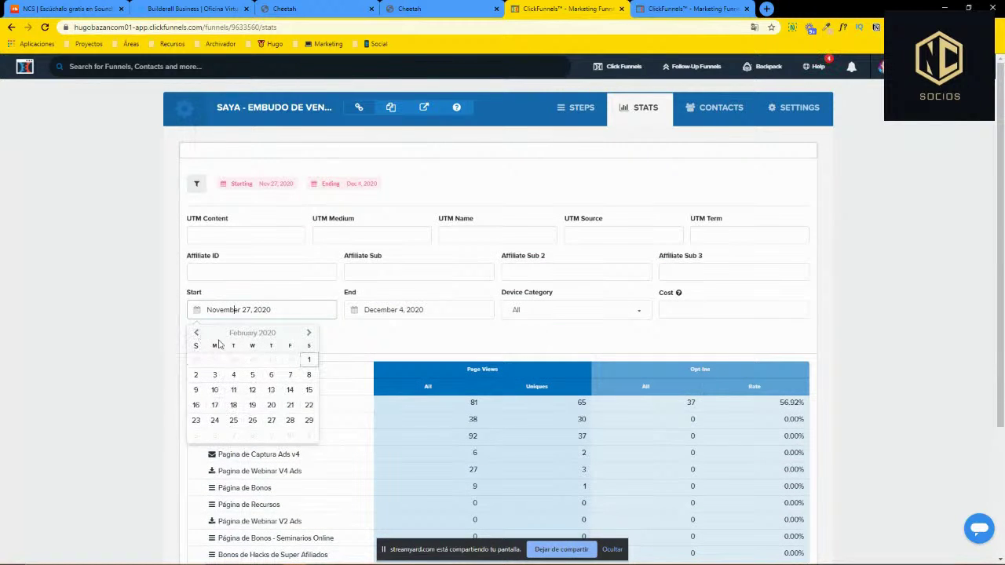
click(309, 359)
click(235, 337)
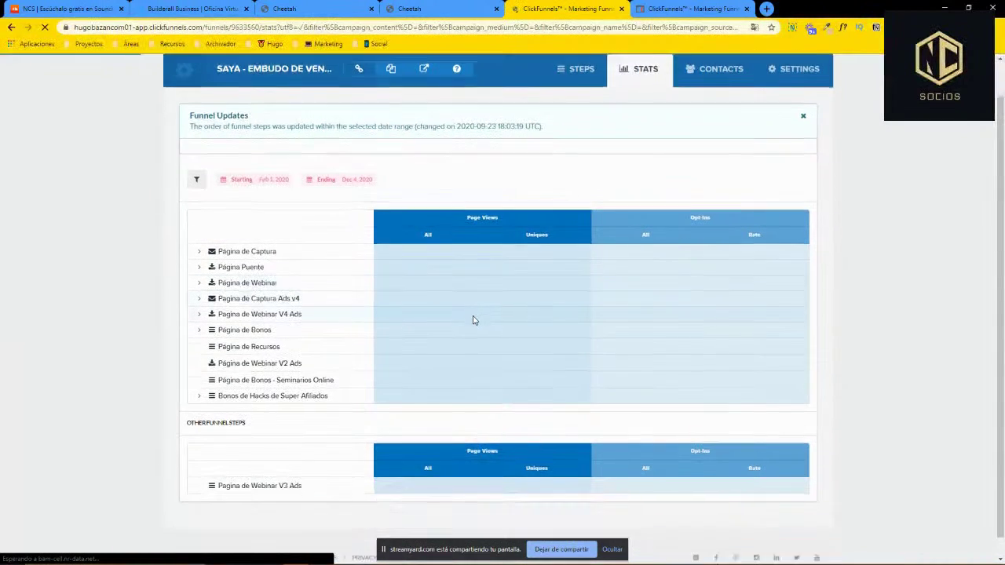
Step: Expand and collapse the Página de Captura and Página Puente rows to inspect their variants
click(197, 231)
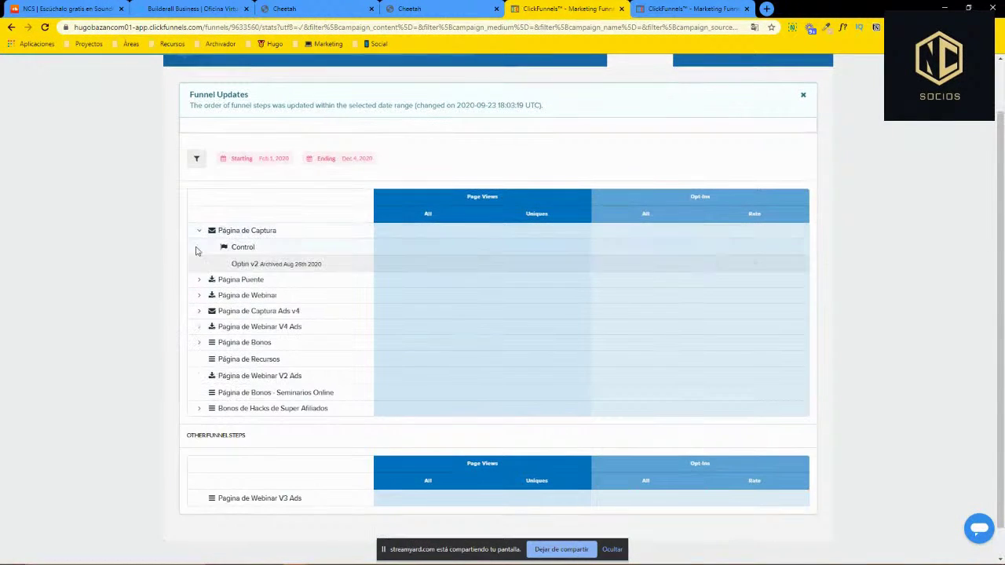
click(199, 279)
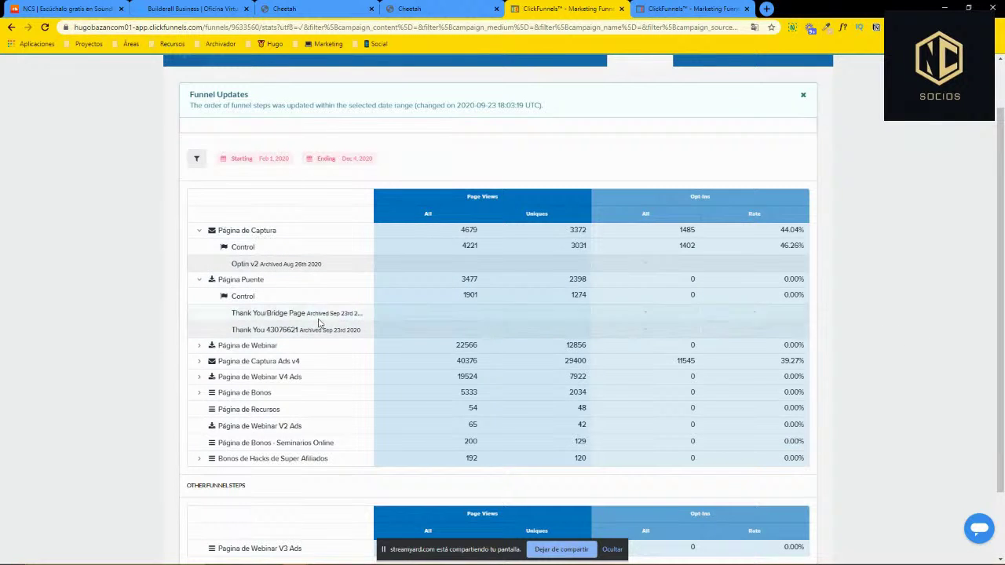
click(198, 280)
click(198, 230)
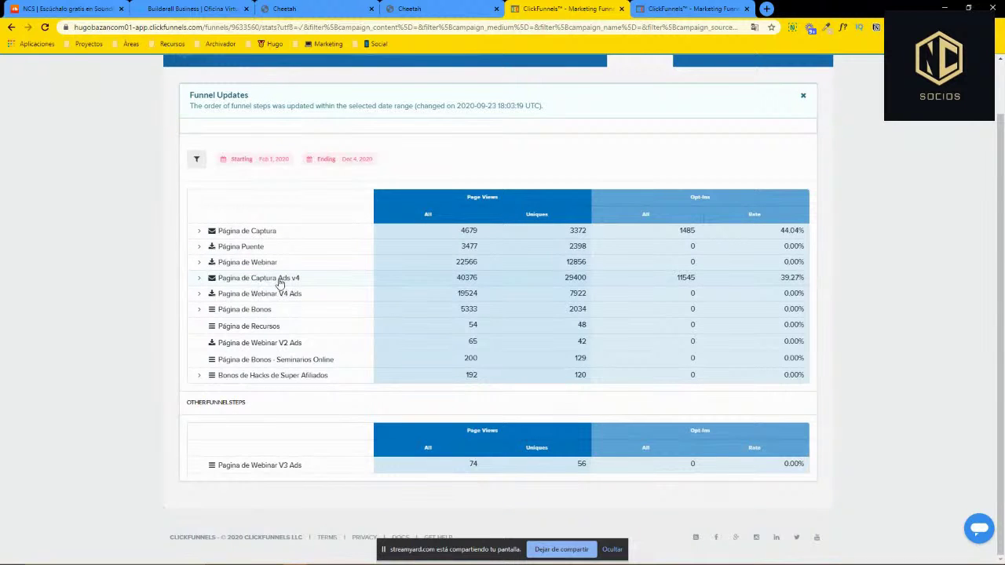
Step: Expand Página de Captura Ads v4: Control at 29702 views, 9563 opt-ins, 44.92%, plus three archived variants
click(201, 281)
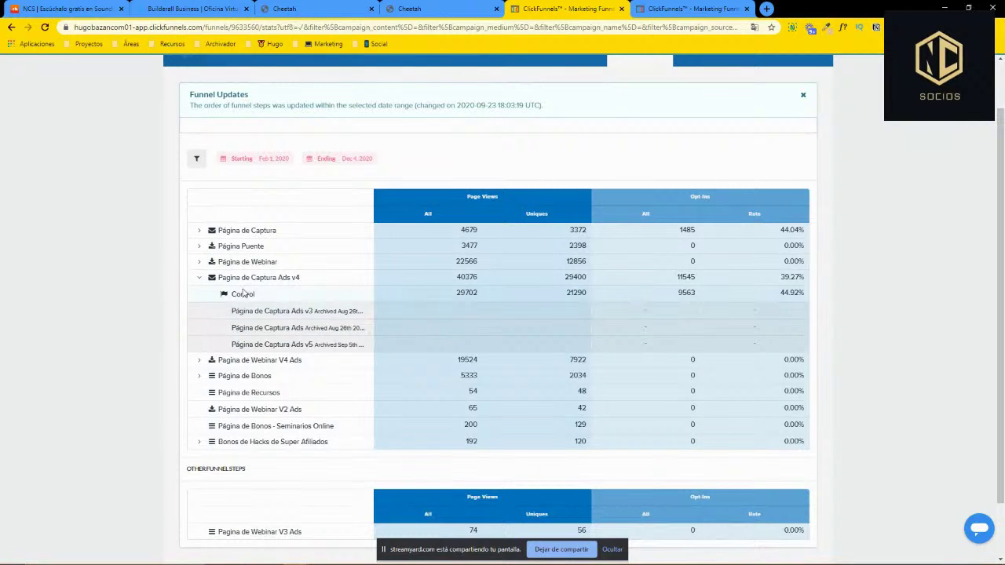
click(200, 281)
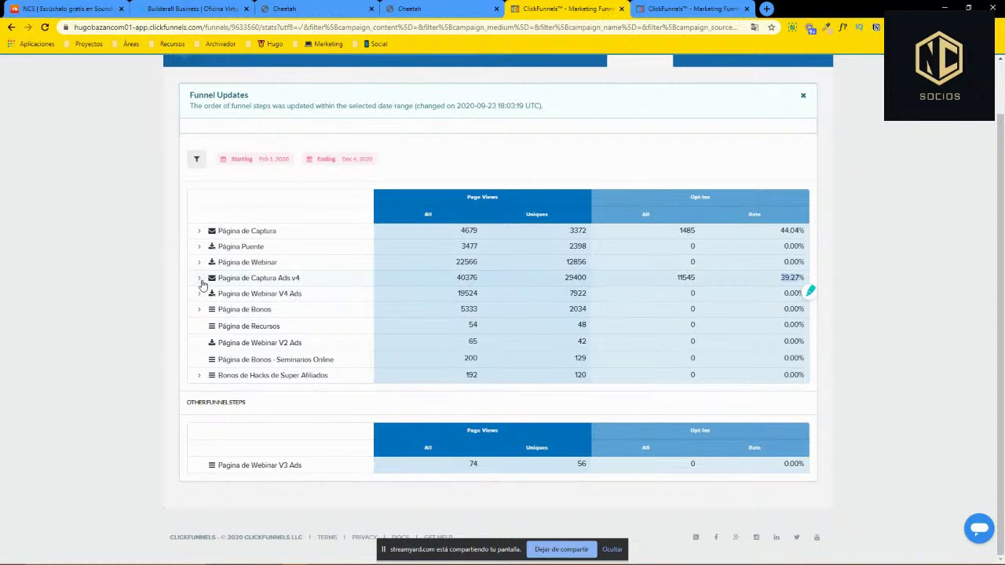
click(200, 279)
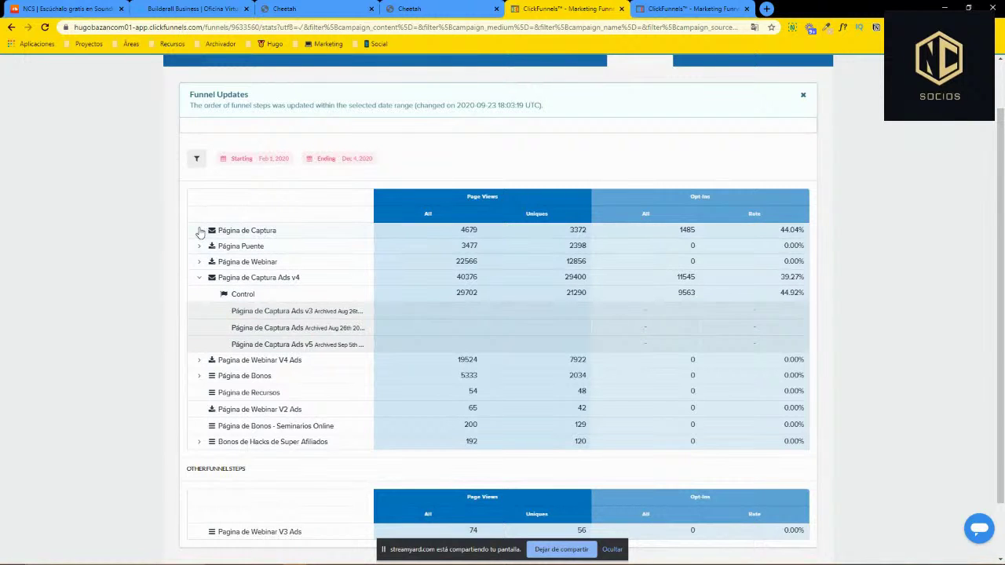
scroll(259, 161, up, 2)
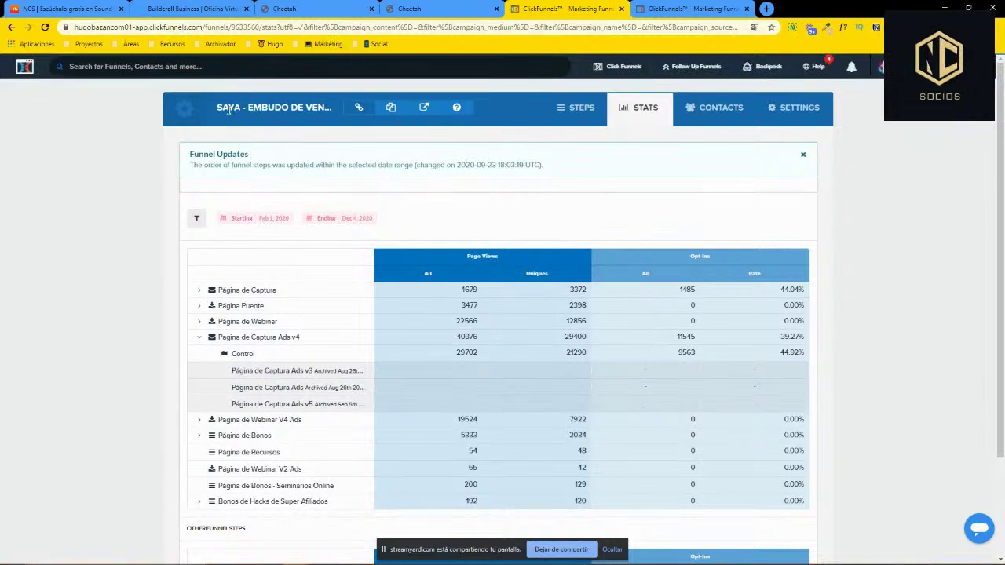
Step: Open the EMBUDO DE VENTAS funnel from the Marketing bookmarks and view its Nov 27–Dec 4, 2020 stats
key(ctrl+Tab)
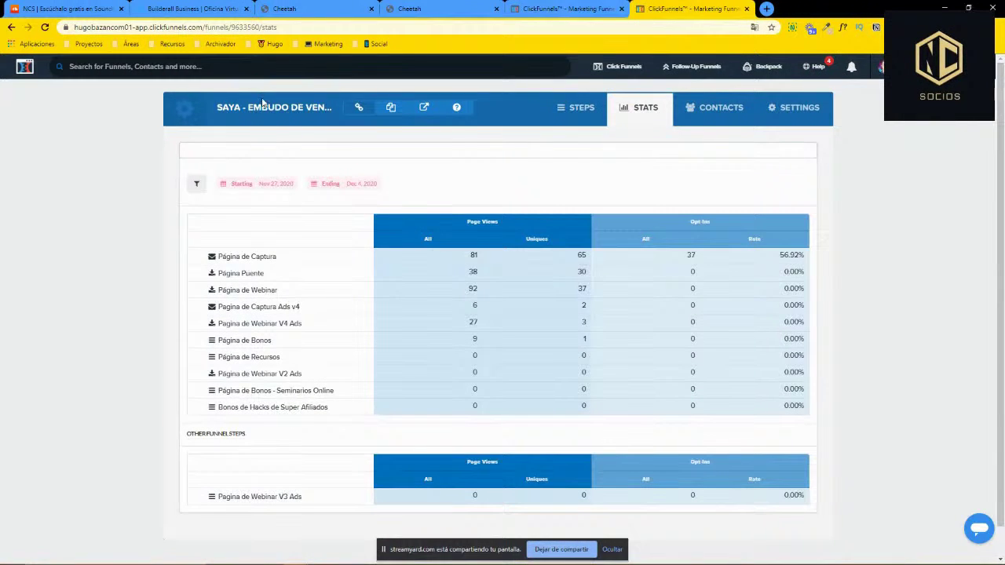
click(540, 11)
key(ctrl+Tab)
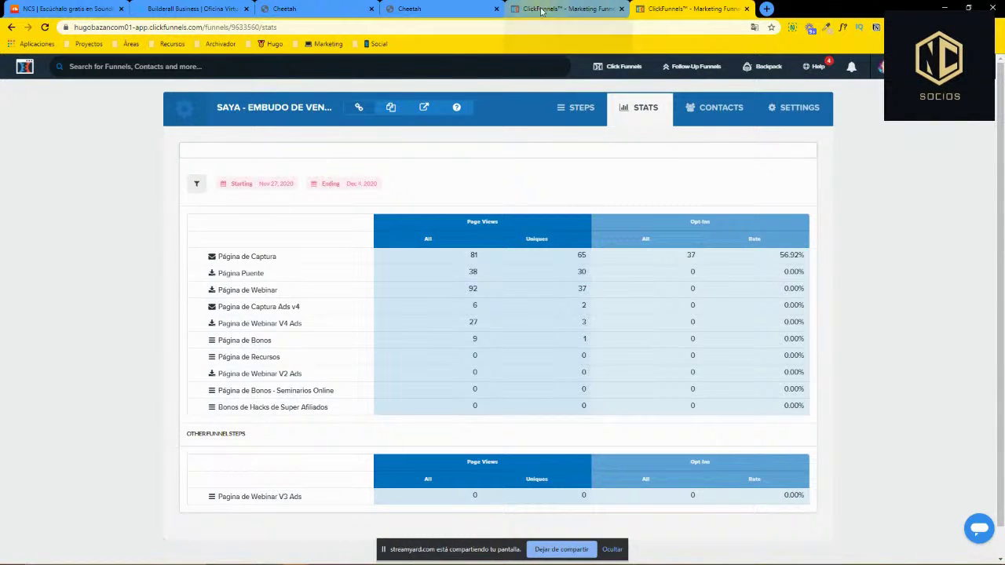
click(10, 27)
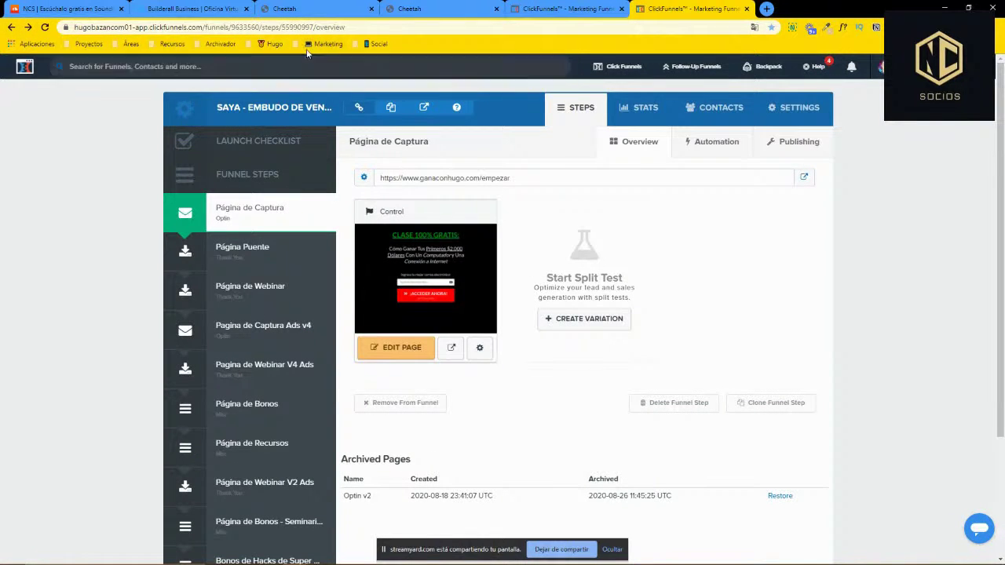
click(320, 44)
click(369, 132)
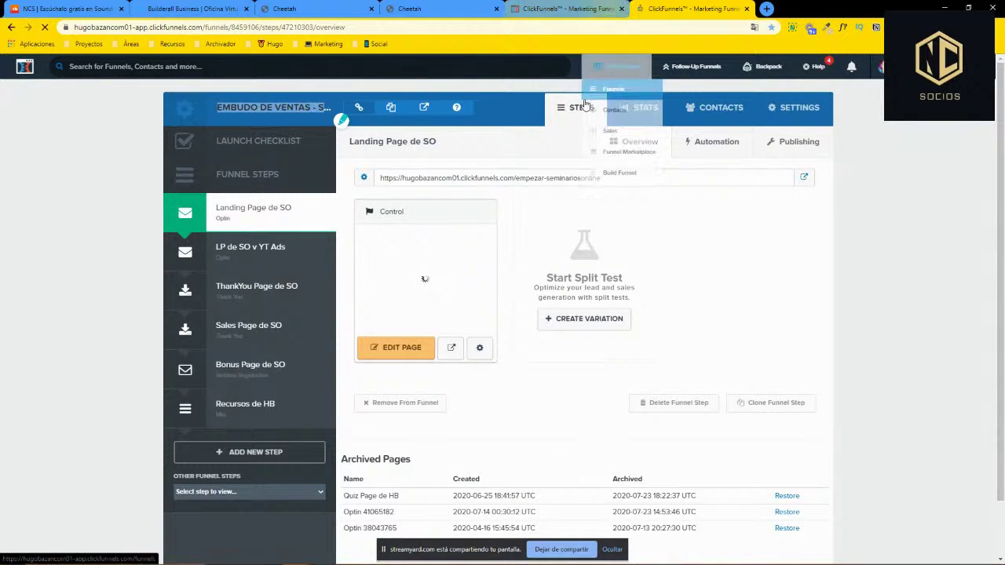
click(565, 8)
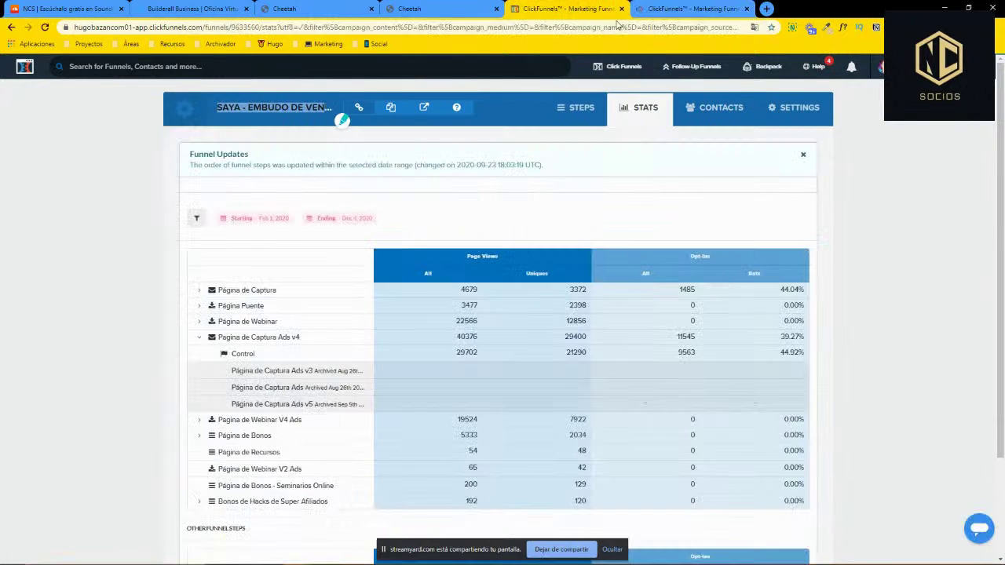
click(697, 6)
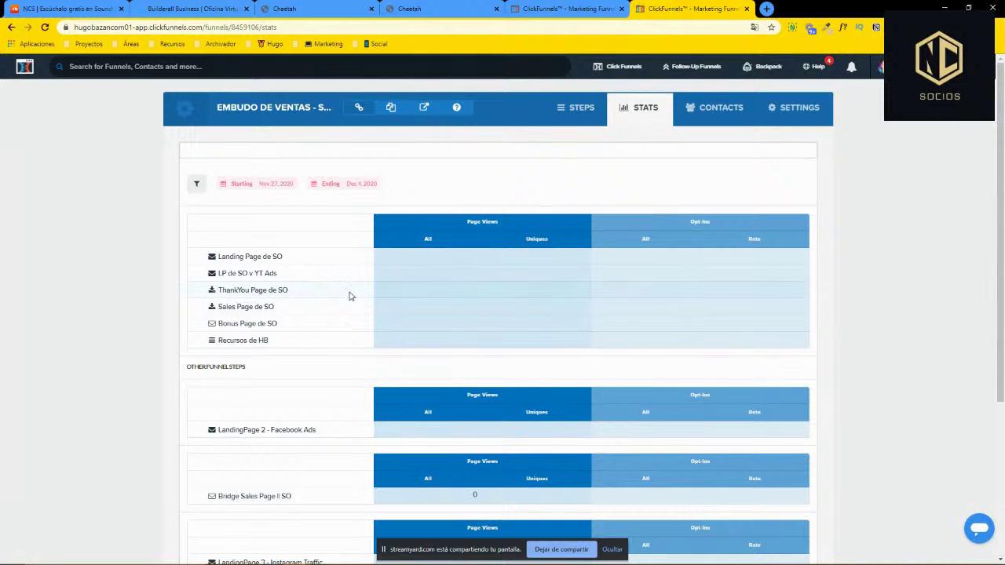
Step: Set the EMBUDO DE VENTAS stats start date to Jan 1, 2020
click(267, 188)
click(223, 310)
click(197, 333)
click(197, 333)
click(197, 332)
click(199, 334)
click(199, 334)
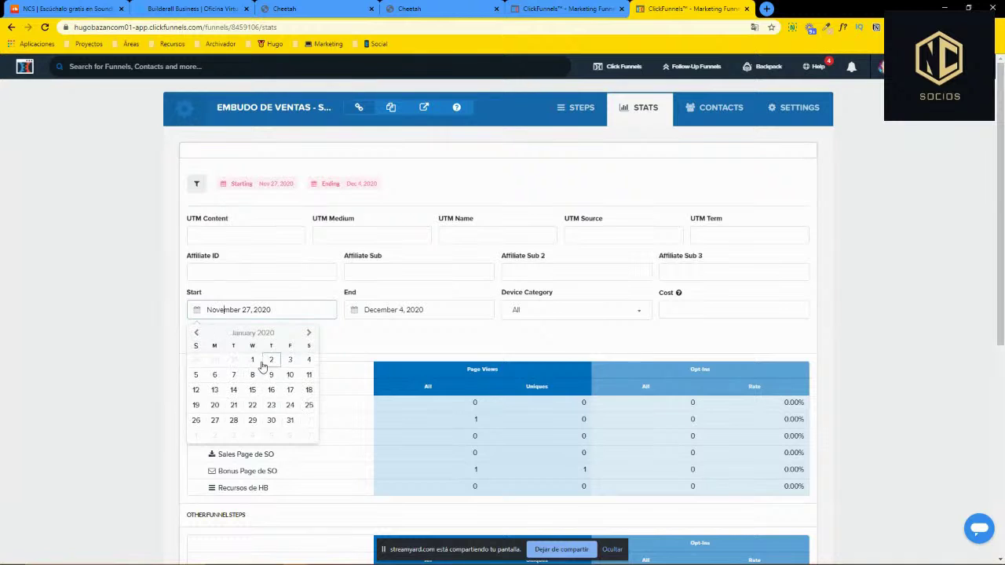
click(259, 360)
click(219, 339)
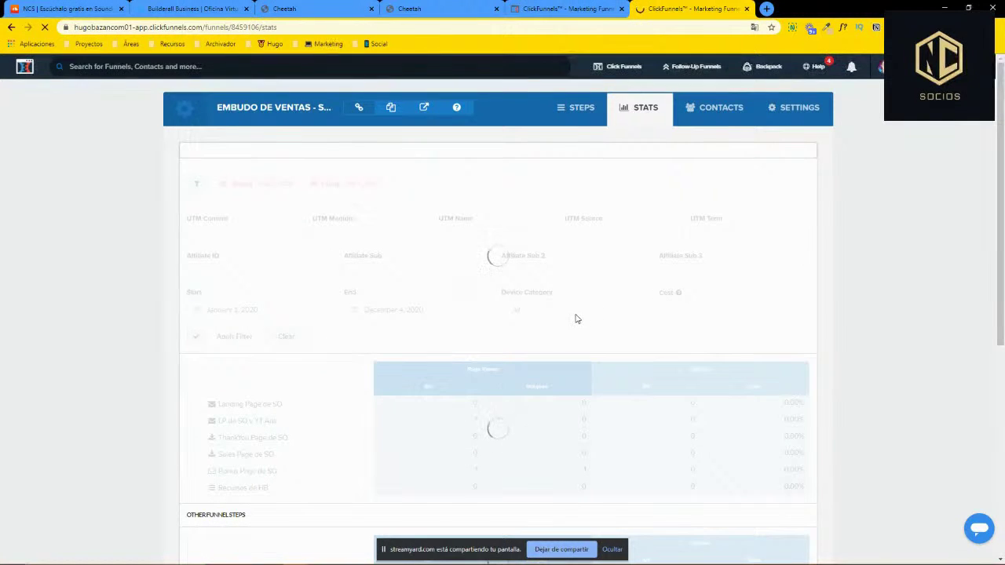
Step: Expand Landing Page de SO and review its variant rows, including the archived Optin variants
scroll(845, 325, down, 3)
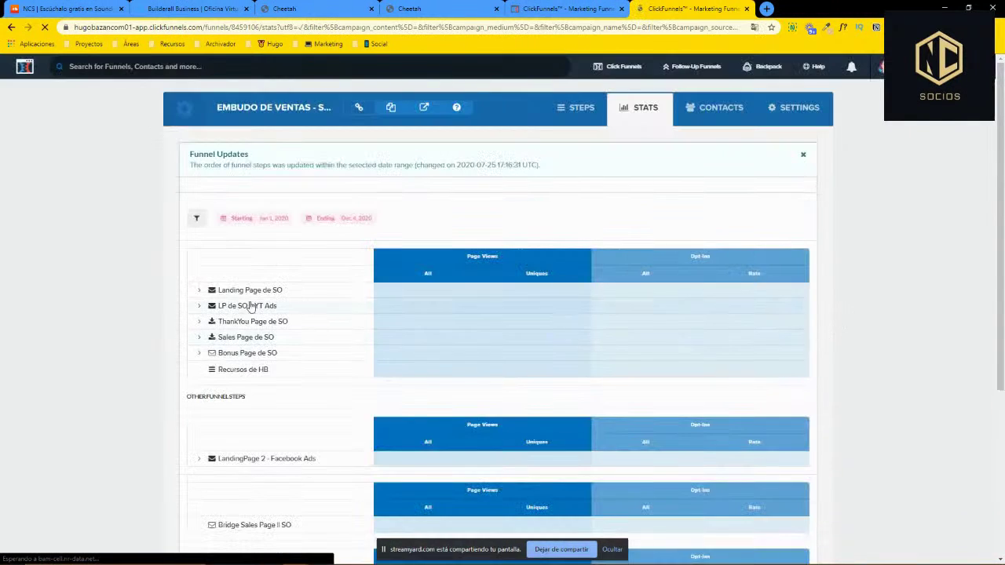
click(199, 291)
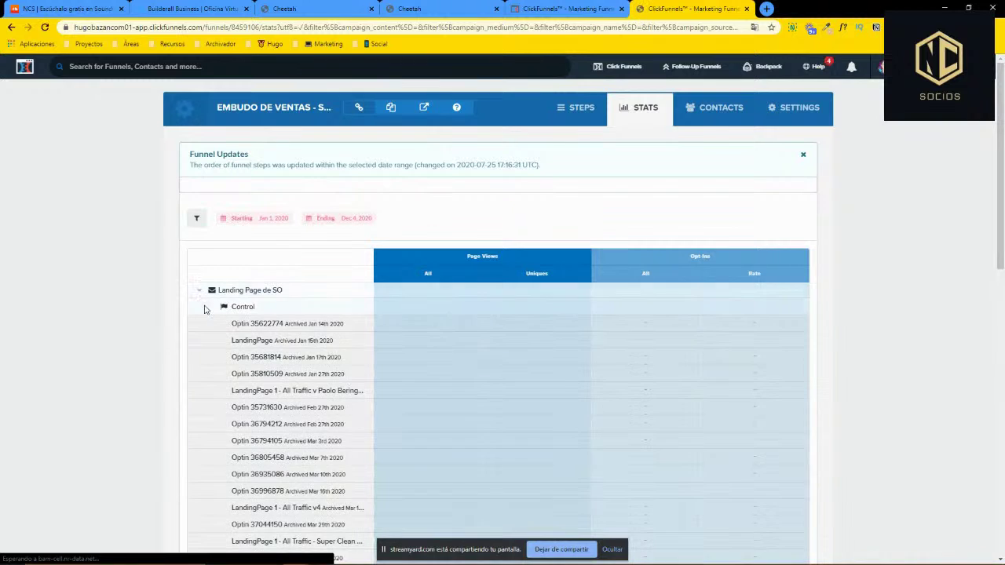
scroll(298, 295, down, 2)
scroll(298, 294, down, 3)
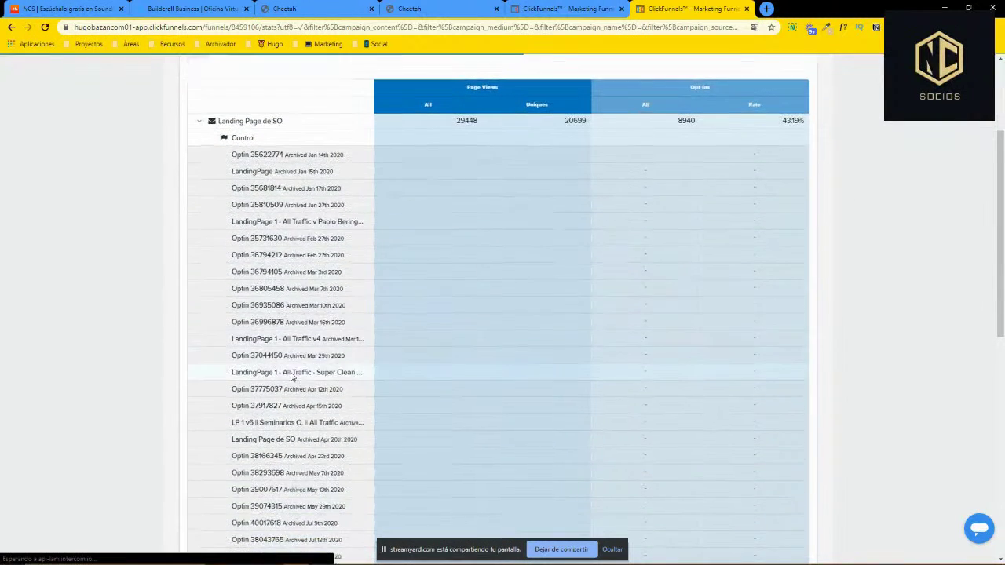
scroll(296, 440, up, 1)
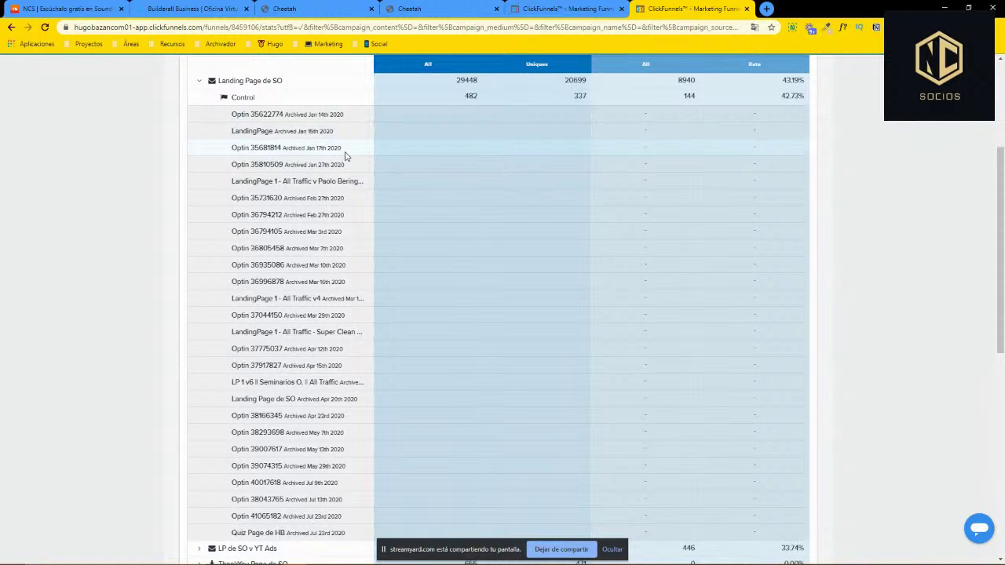
scroll(345, 156, down, 3)
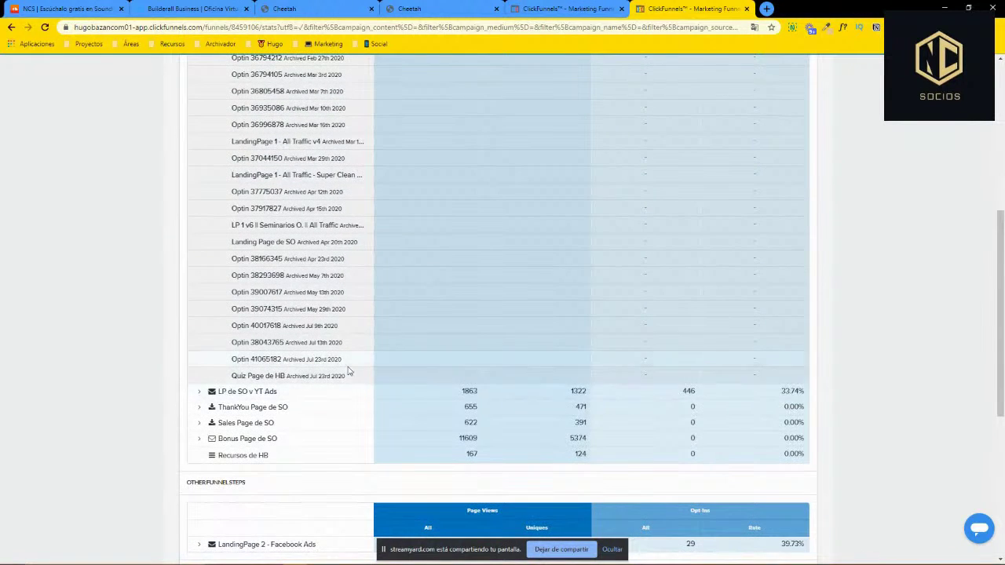
scroll(350, 371, up, 3)
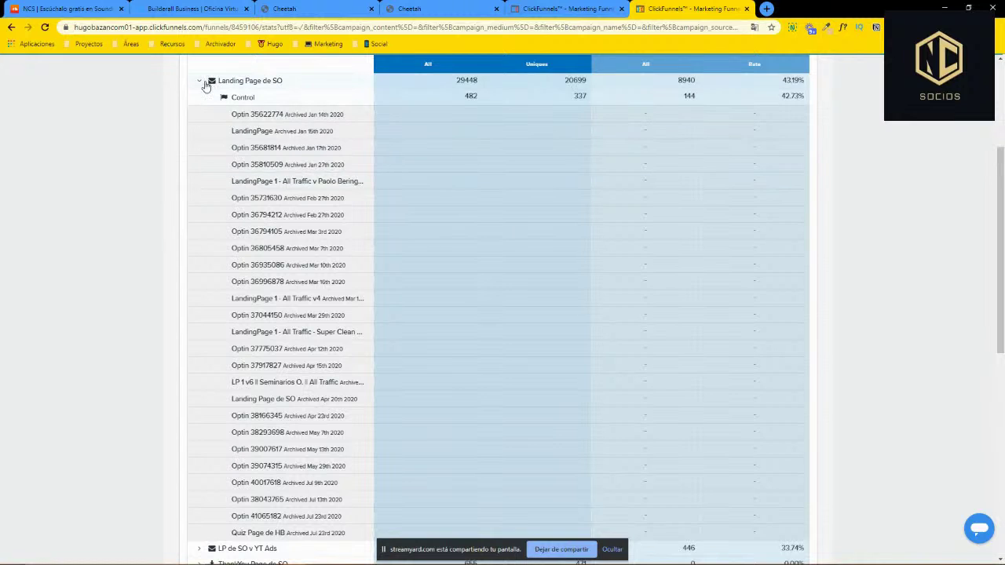
click(199, 82)
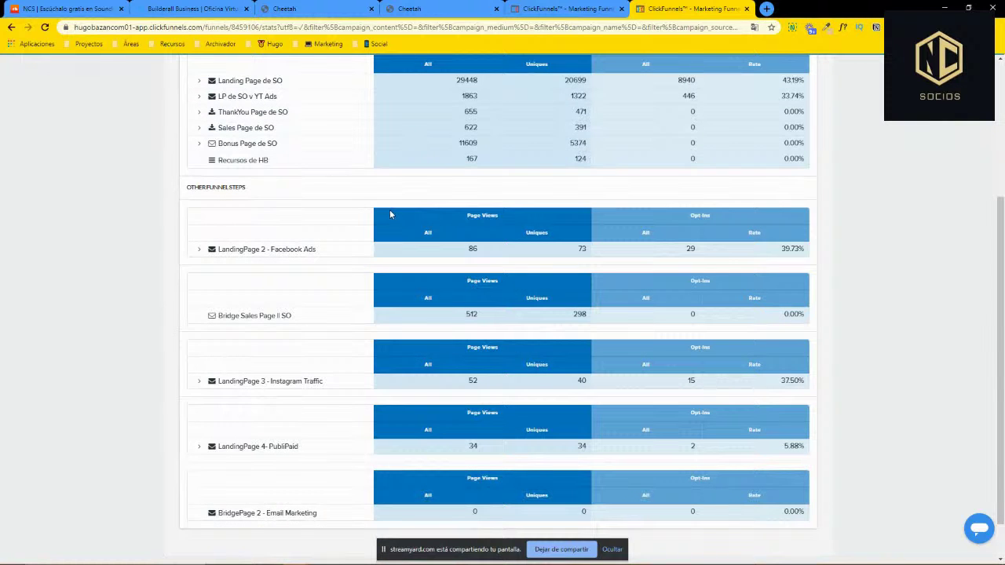
click(199, 80)
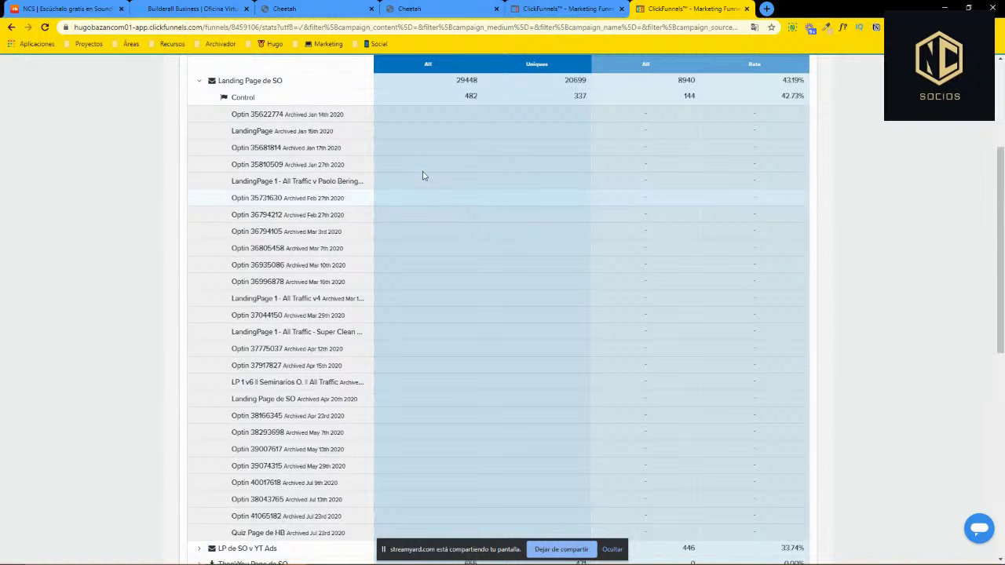
triple_click(320, 116)
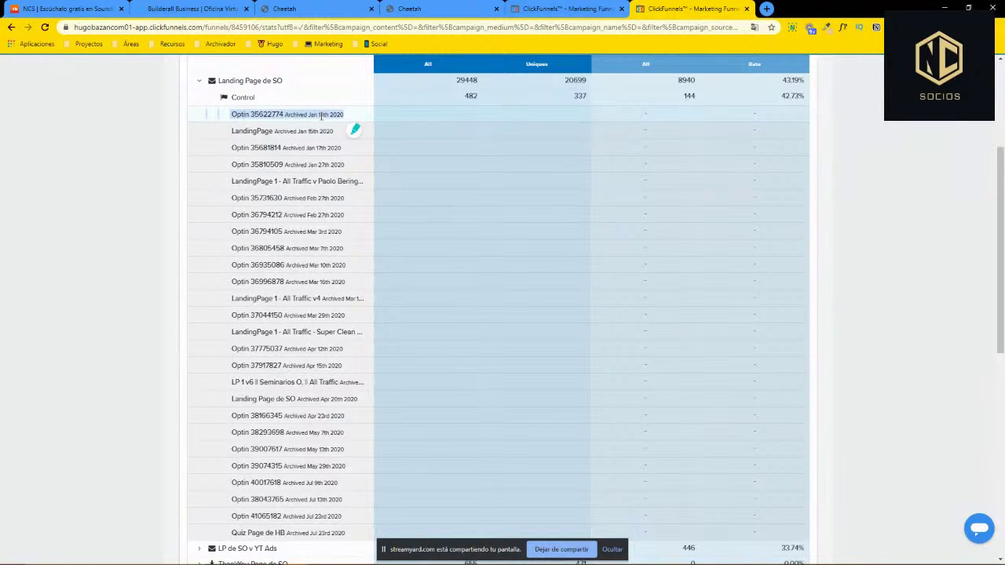
click(301, 176)
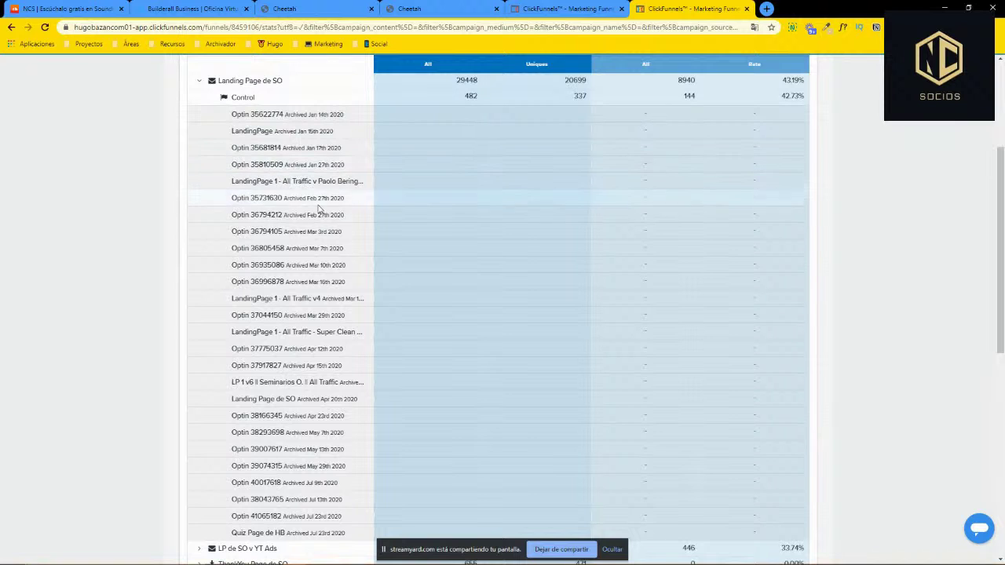
Step: Collapse the SAYA funnel's Página de Captura Ads v4 variants and return to the Builderall Cheetah site pages
click(566, 9)
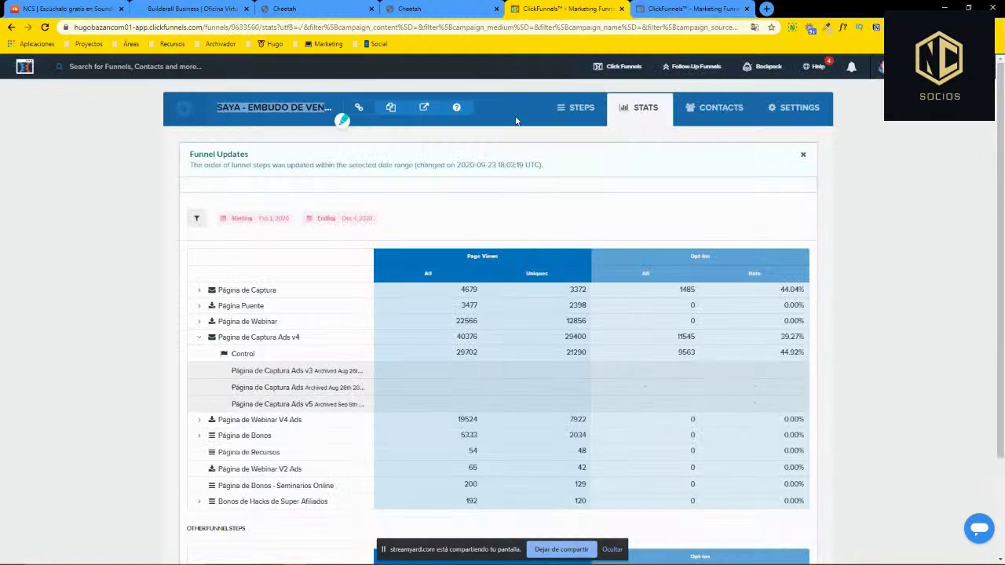
click(198, 338)
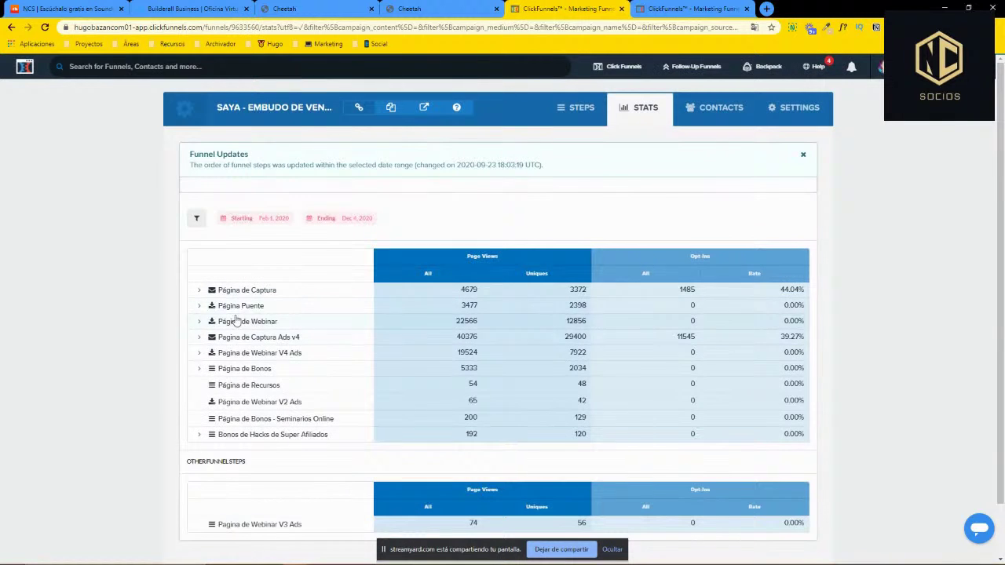
click(446, 9)
click(366, 7)
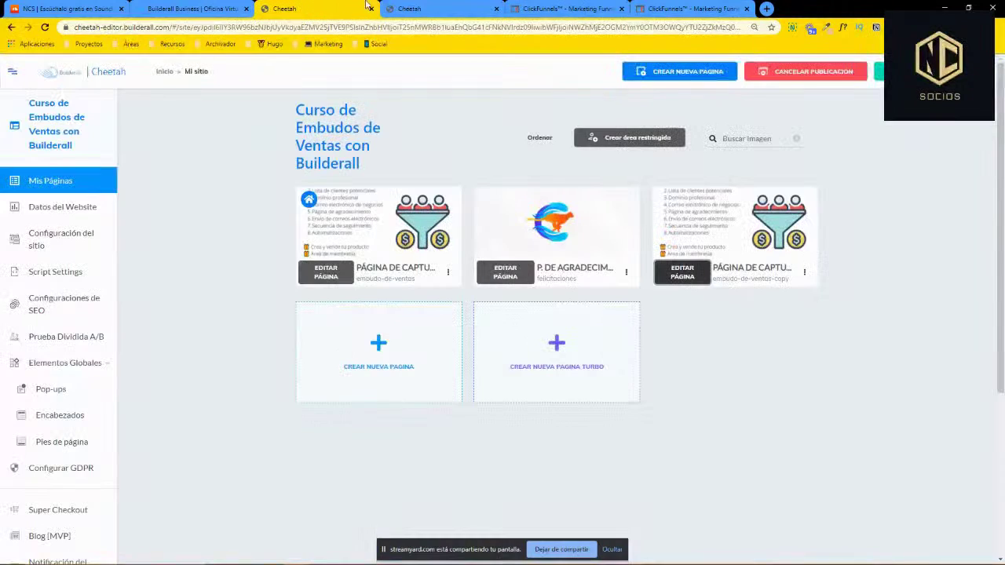
Step: Bring up the capture page in the Cheetah editor tab and switch the browser to full screen (F11)
click(424, 7)
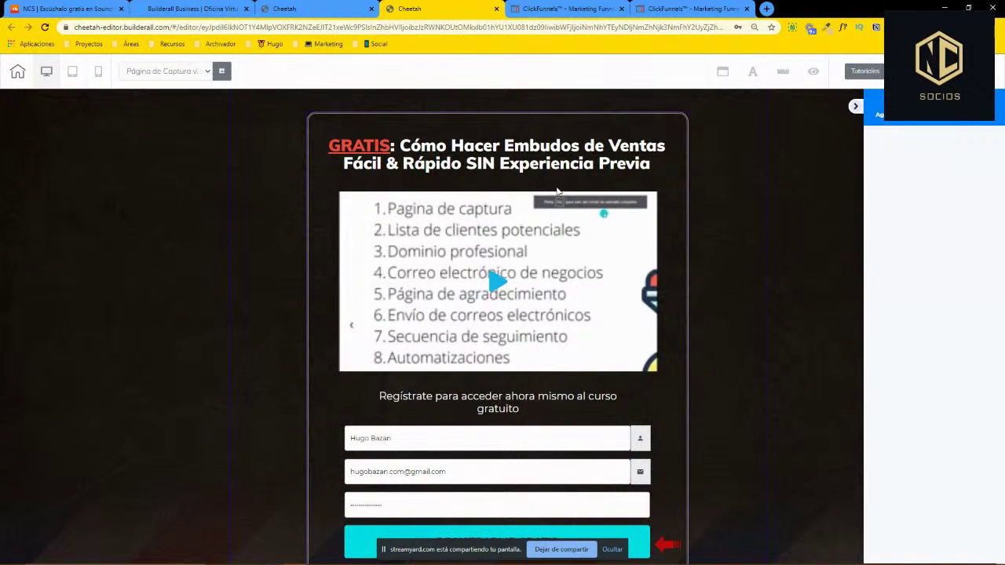
key(F11)
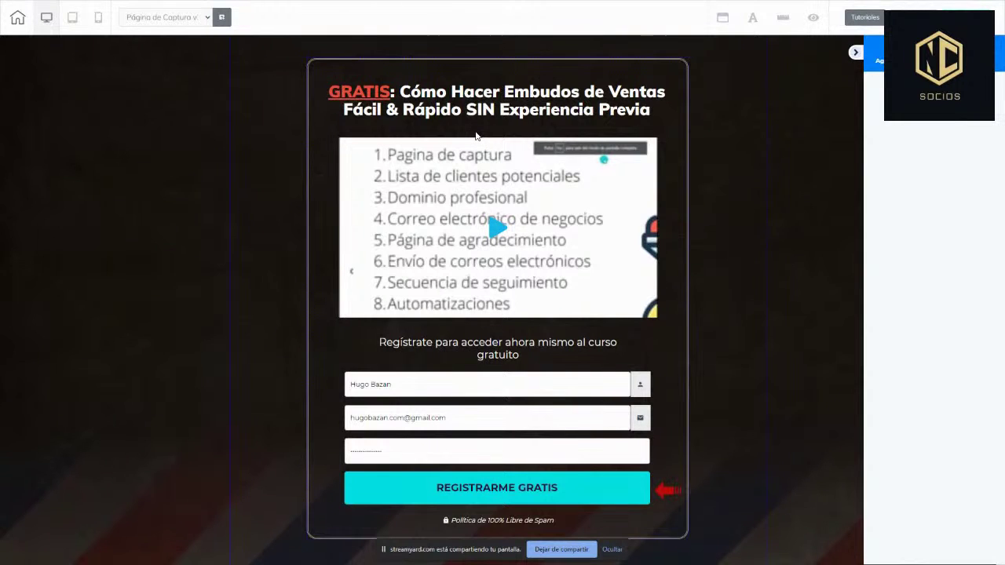
click(409, 92)
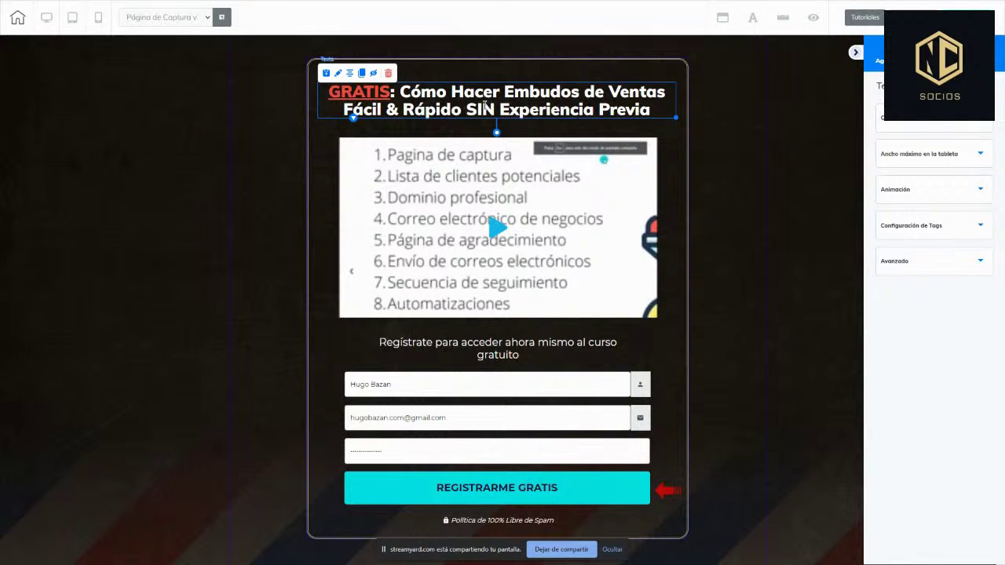
click(404, 92)
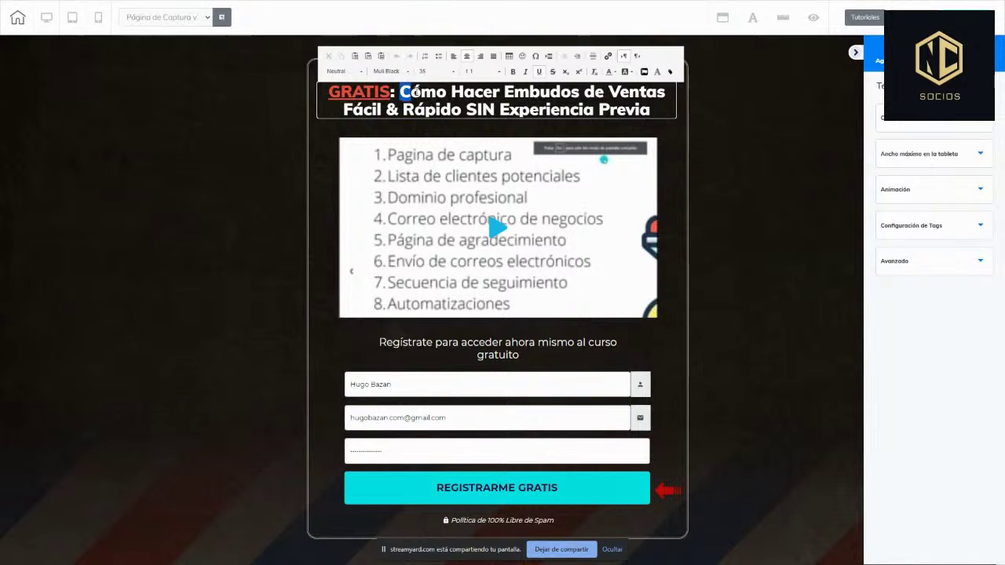
click(825, 130)
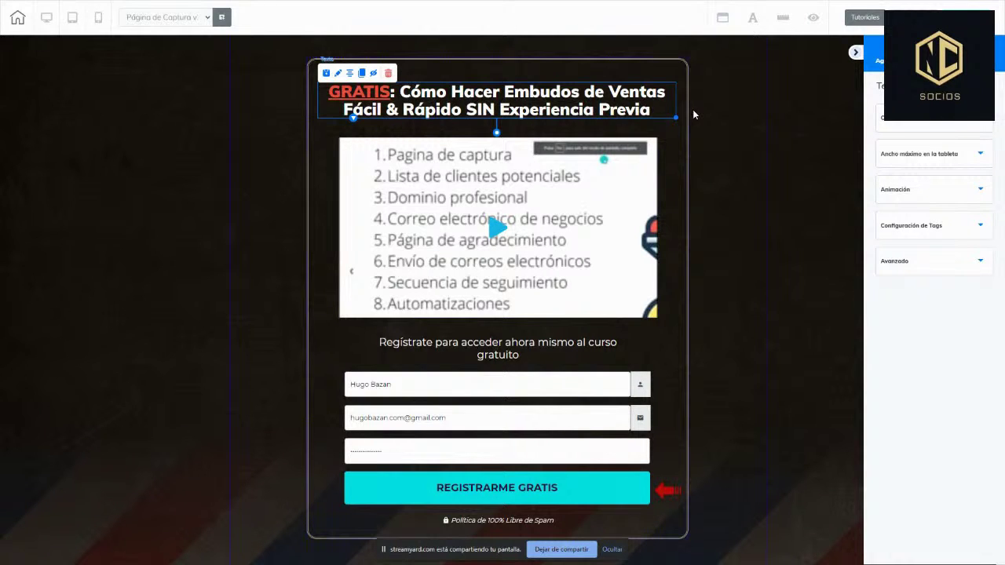
click(666, 161)
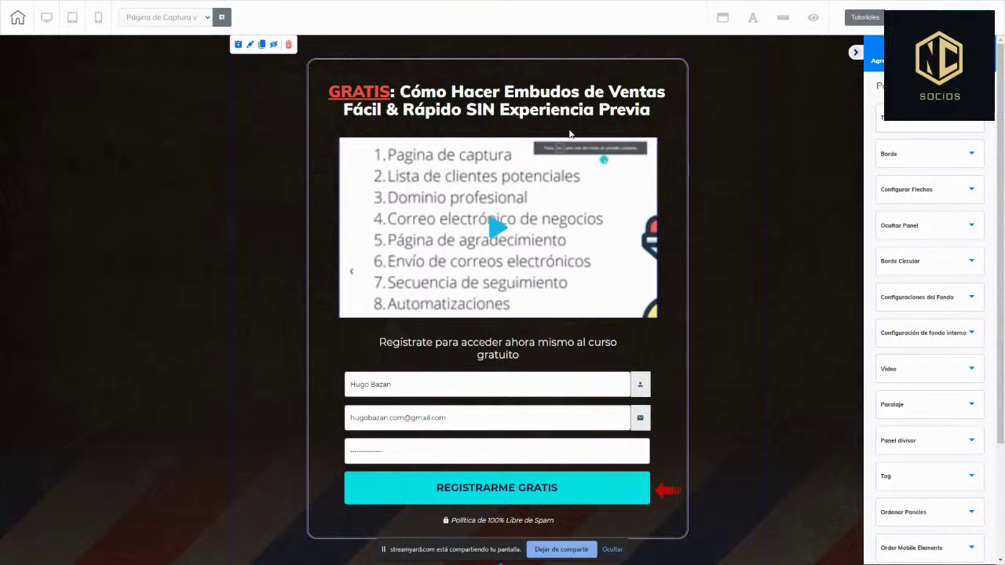
click(519, 112)
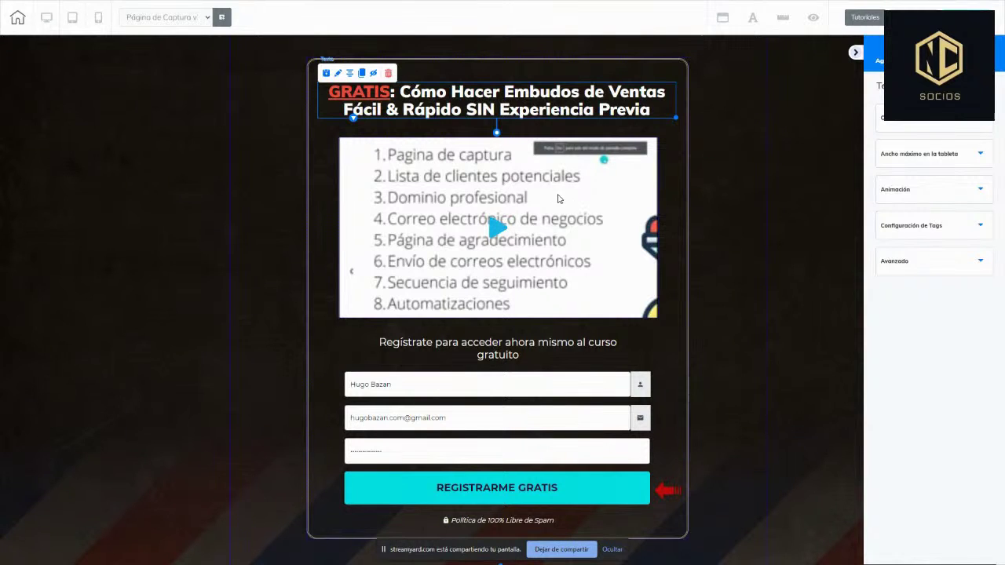
click(606, 237)
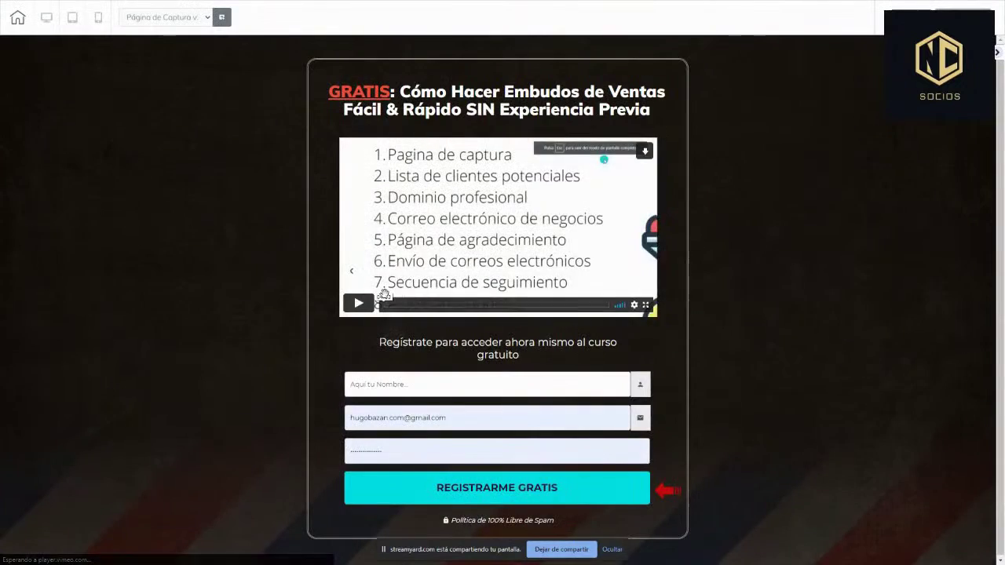
Step: Play the capture page's embedded video full screen, then exit full screen
click(384, 294)
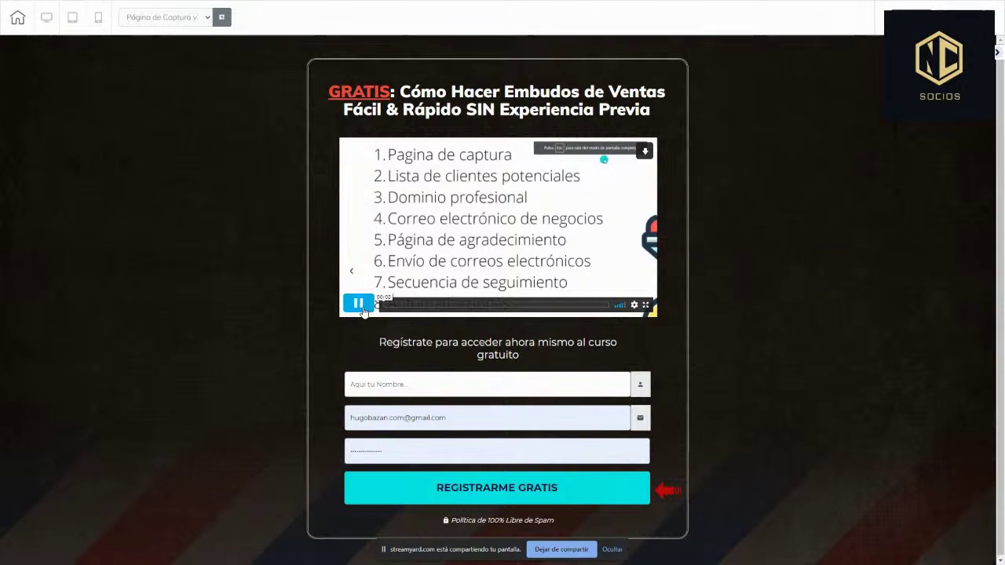
click(646, 307)
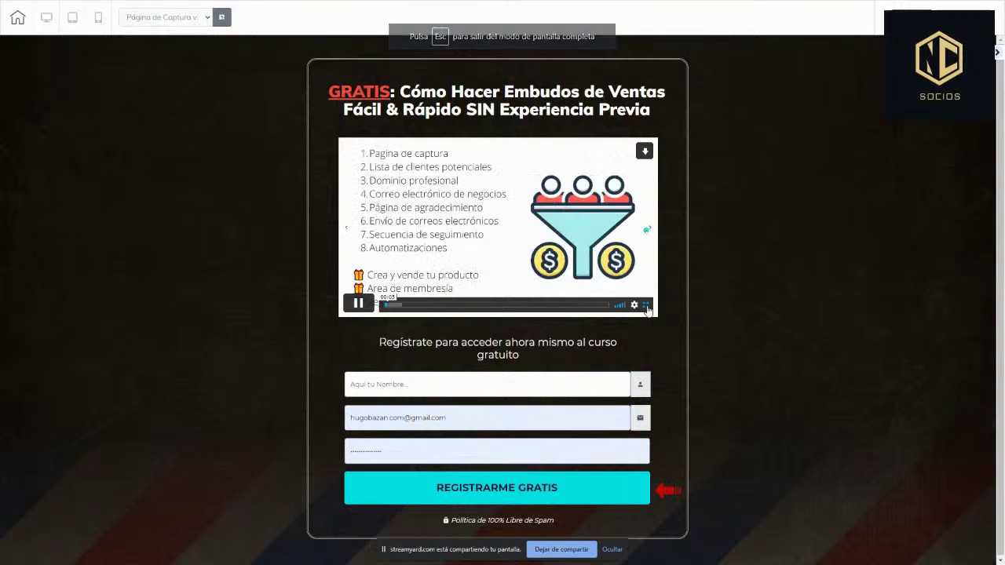
key(Escape)
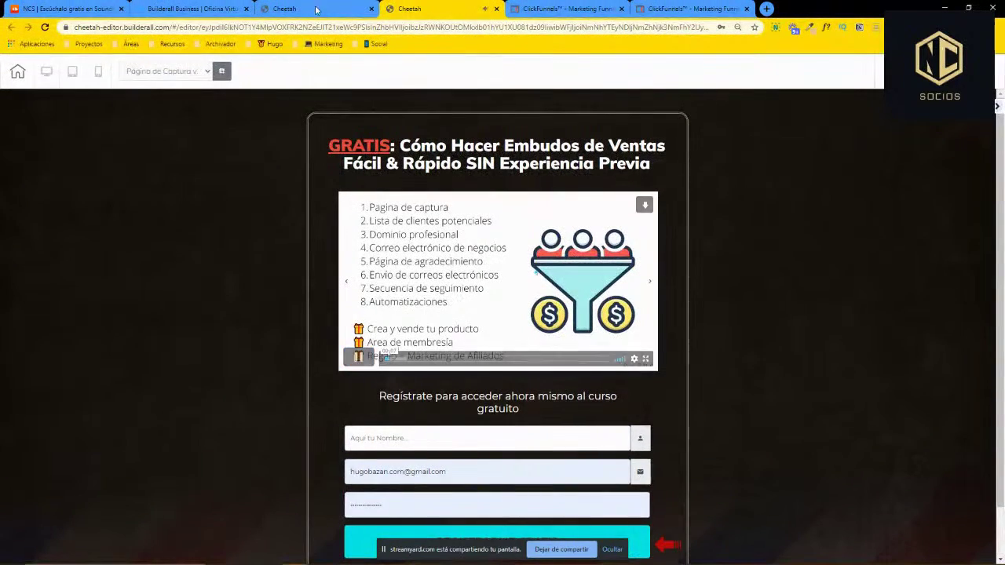
Step: Open the copy page live at cursogratis.nuevascomisiones.com/embudo-de-ventas-copy and play its video full screen
click(314, 8)
click(804, 273)
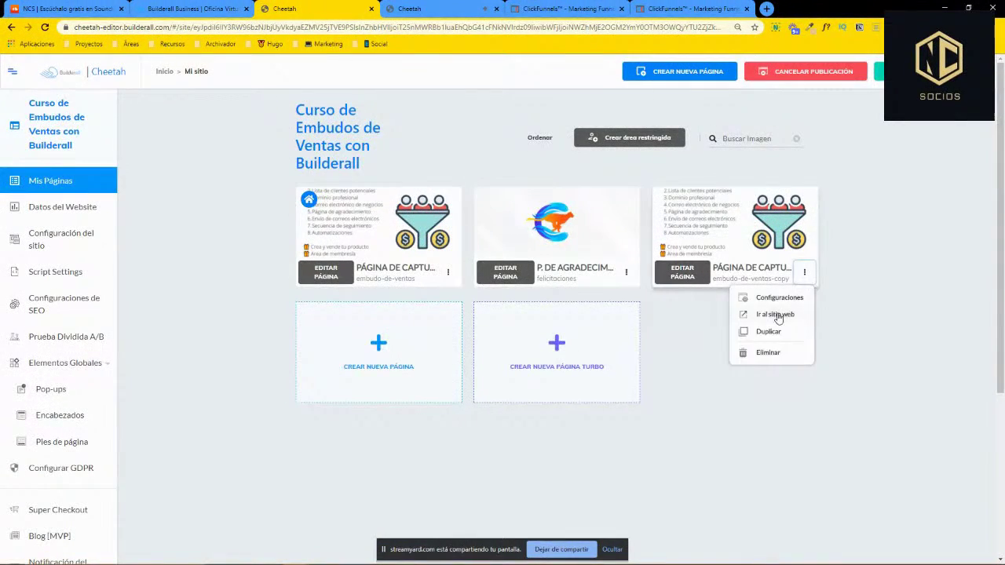
click(776, 315)
key(ctrl+Tab)
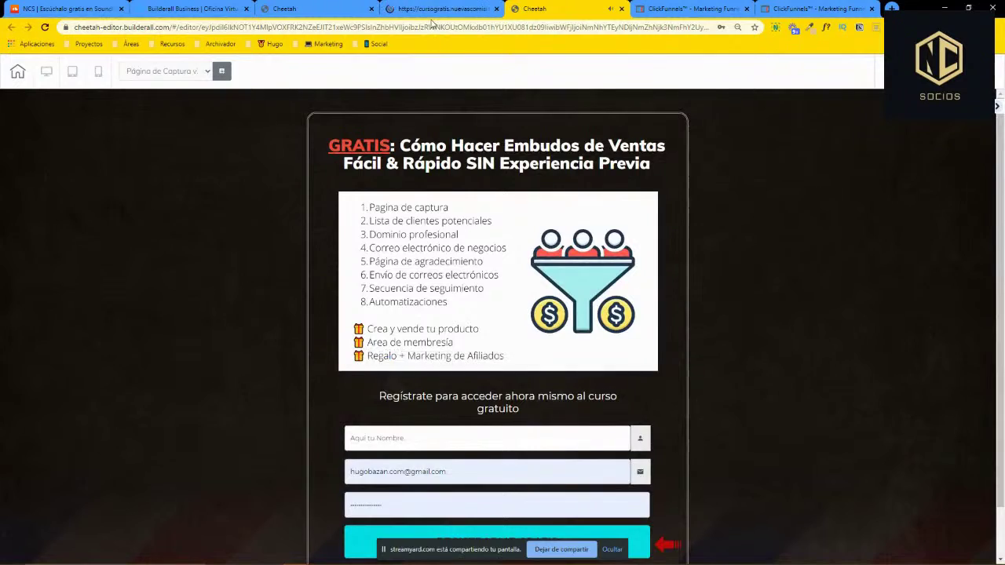
key(ctrl+shift+Tab)
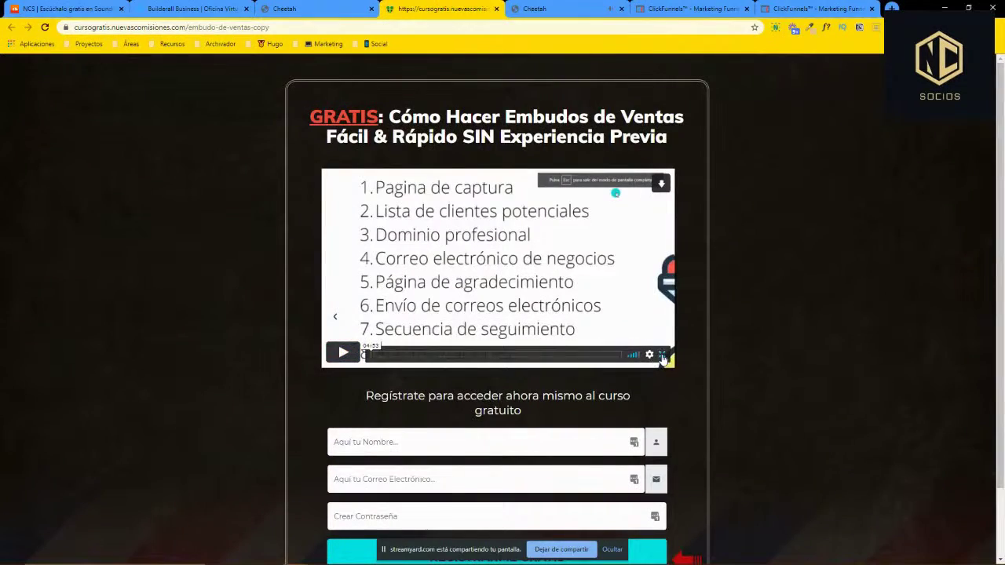
click(662, 354)
click(406, 475)
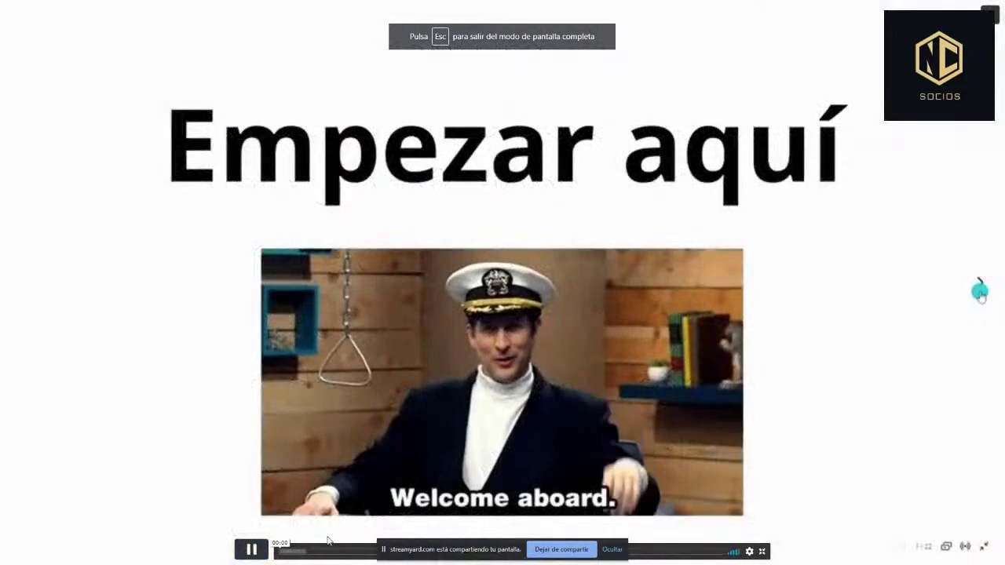
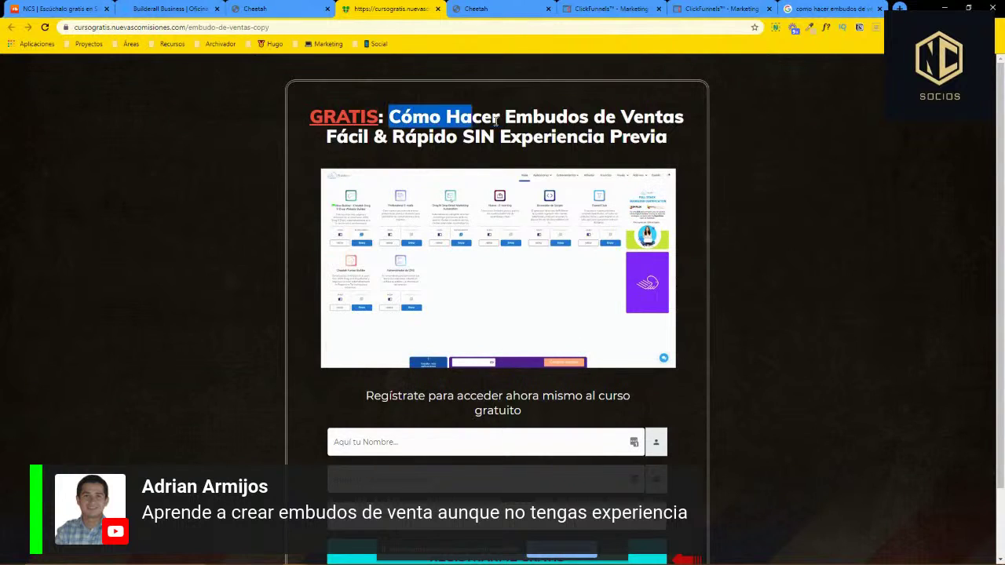
Step: Replace 'Y Vender Todos Los Días' with 'SIN Ser Experto' at the end of the headline
key(ctrl+Tab)
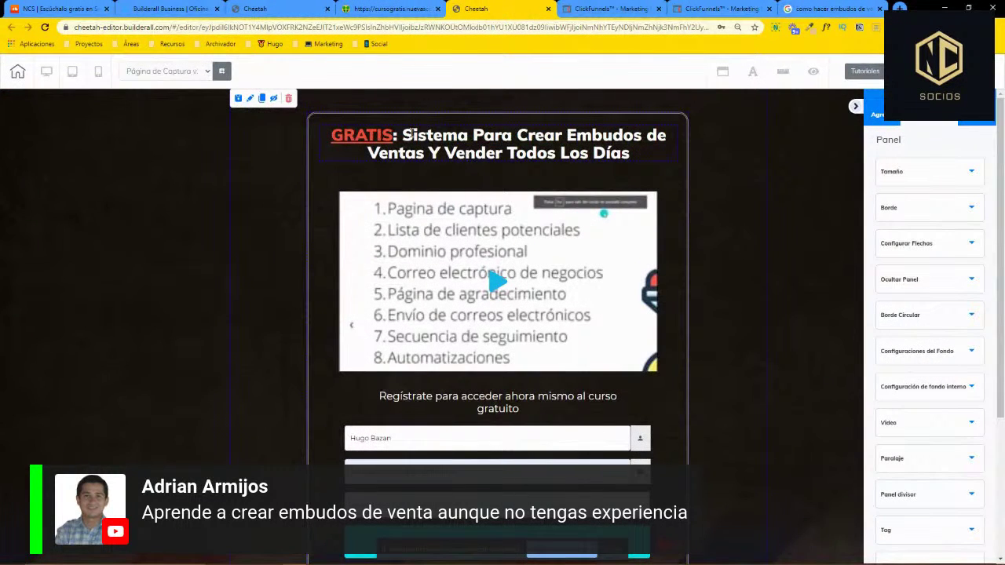
click(642, 155)
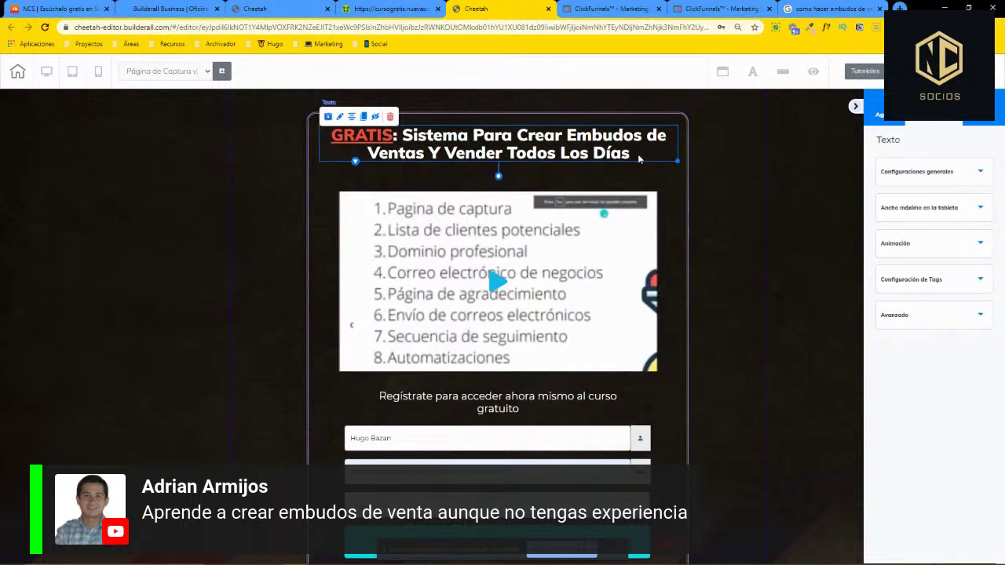
key(ctrl+shift+Tab)
key(ctrl+Tab)
click(433, 153)
drag(432, 153, 643, 152)
click(642, 152)
text(SIN Ser Ex)
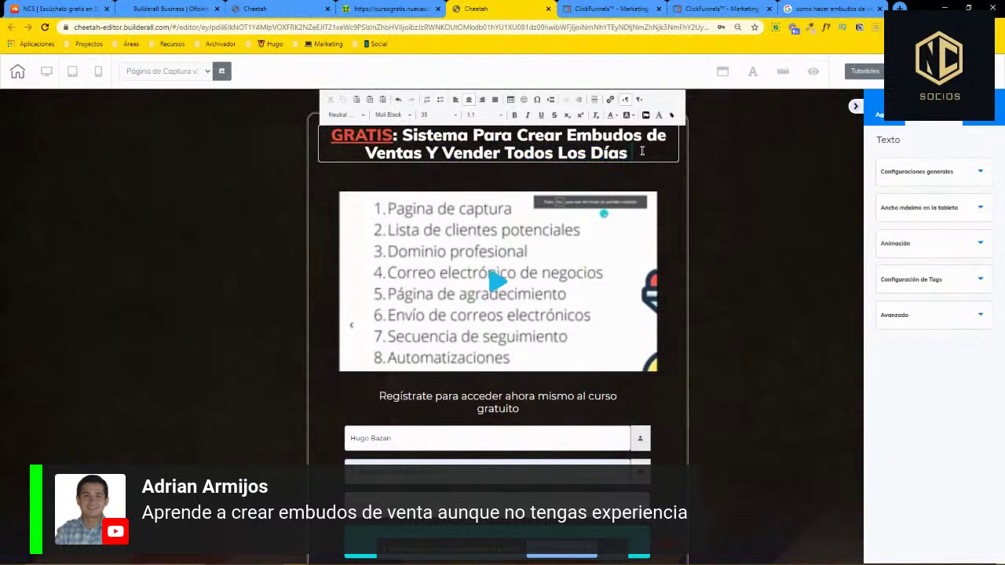
text(perto)
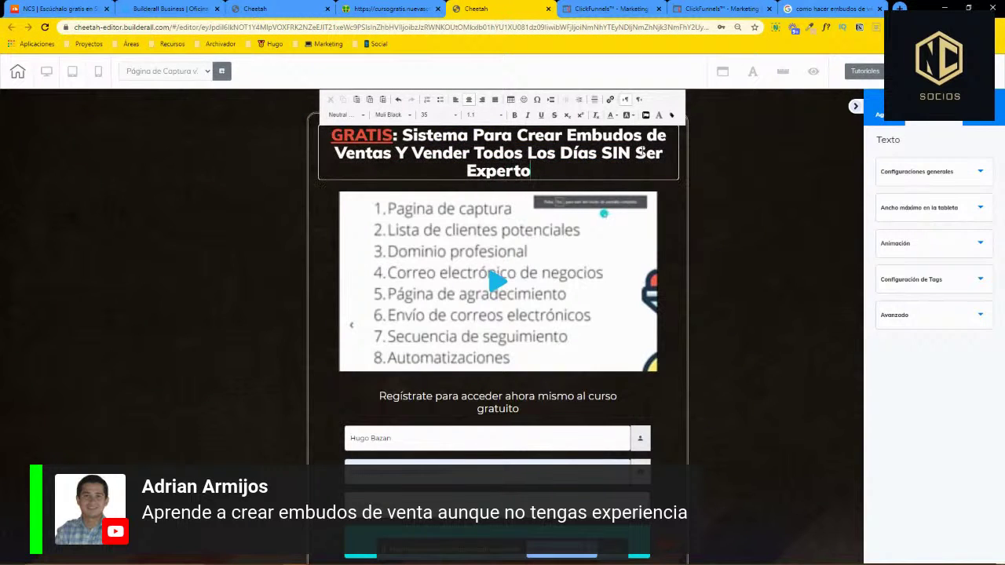
drag(396, 153, 602, 149)
key(BackSpace)
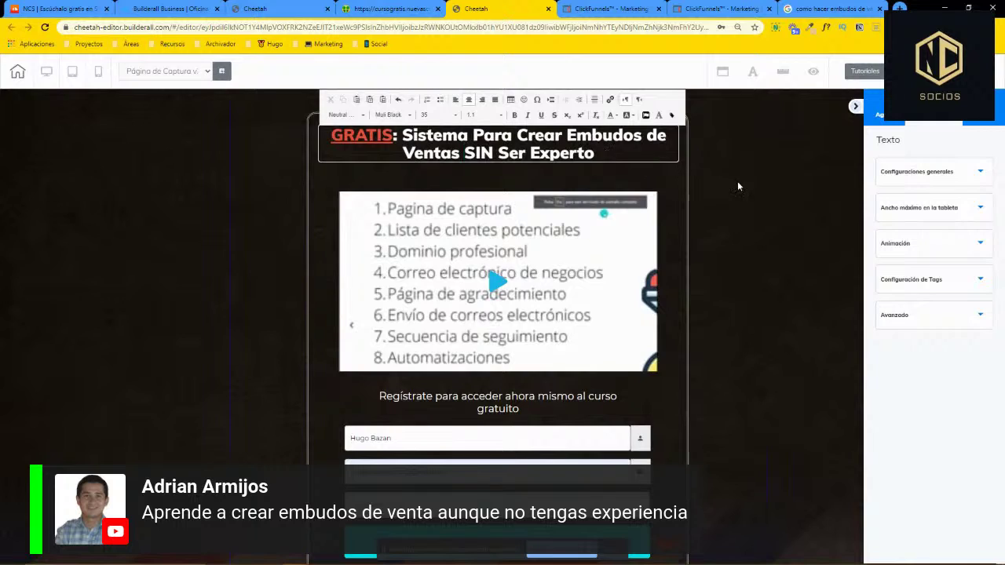
Step: Compare the edited headline with the published page, then select the panel around the headline
click(385, 9)
click(476, 9)
click(374, 6)
click(481, 6)
click(377, 7)
click(485, 6)
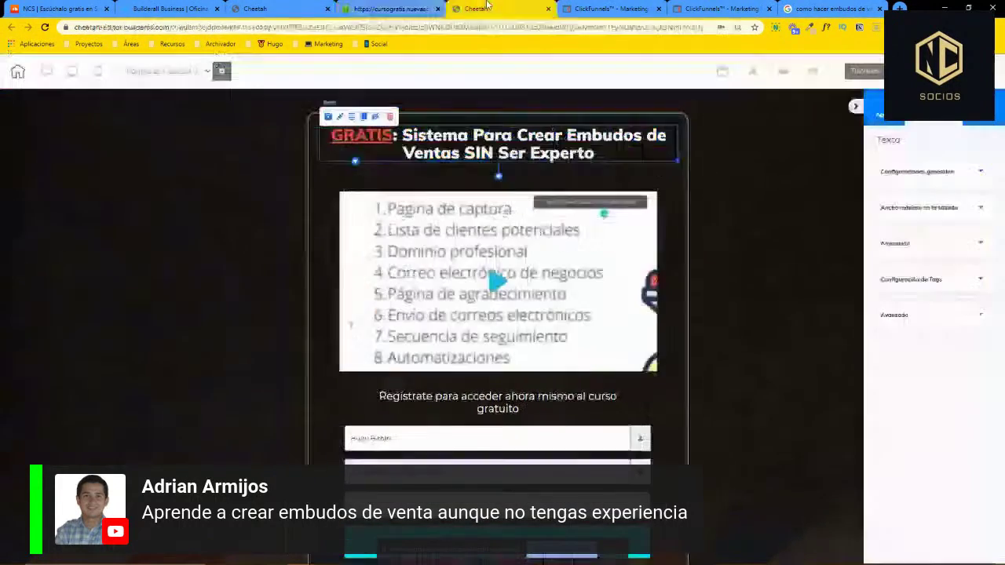
click(377, 8)
click(480, 8)
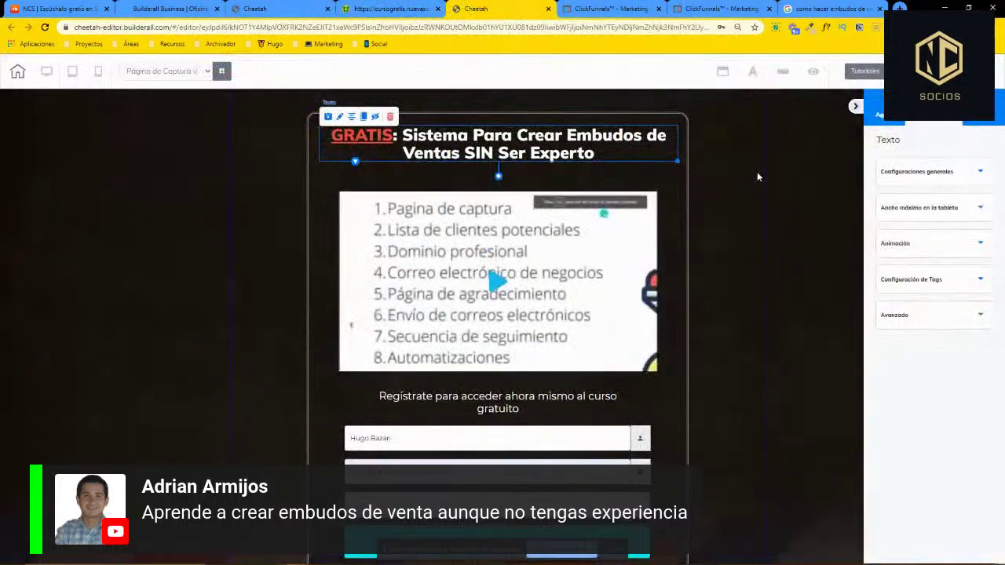
click(548, 150)
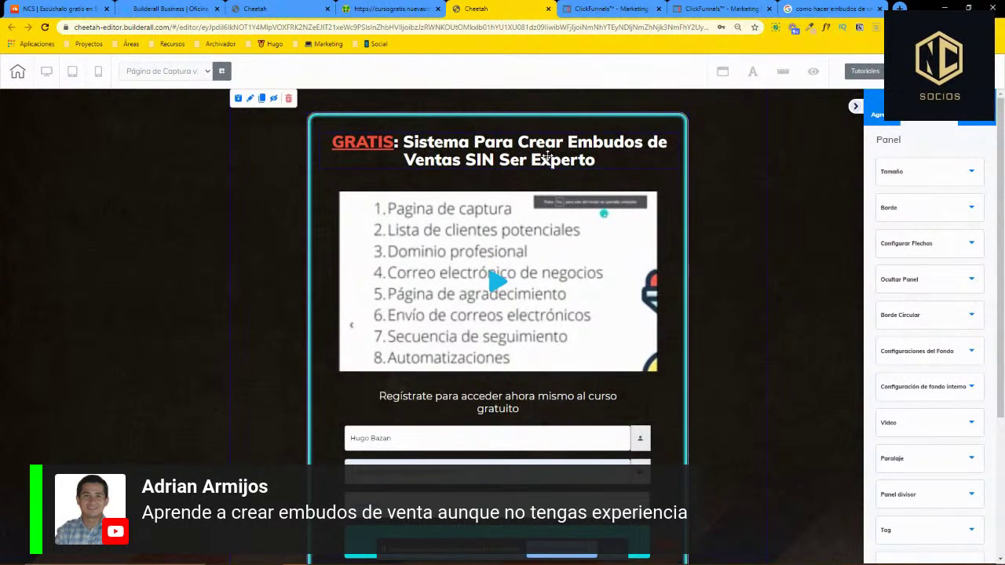
drag(548, 156, 553, 160)
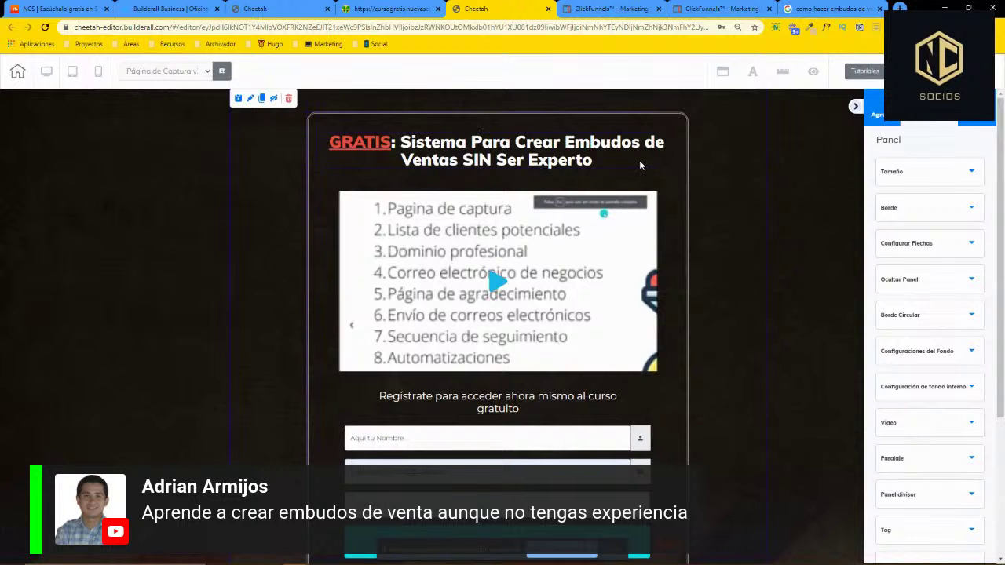
click(408, 4)
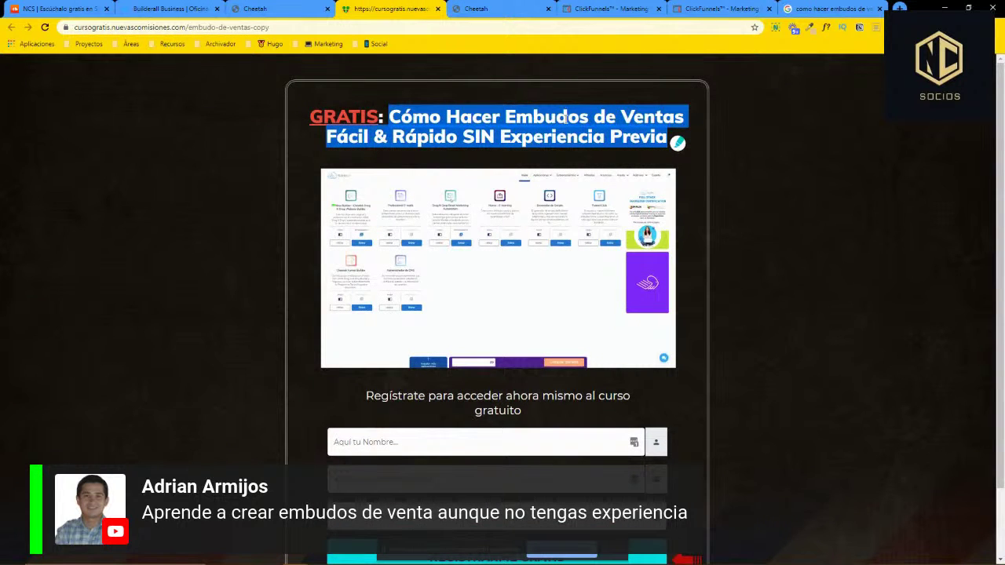
click(479, 8)
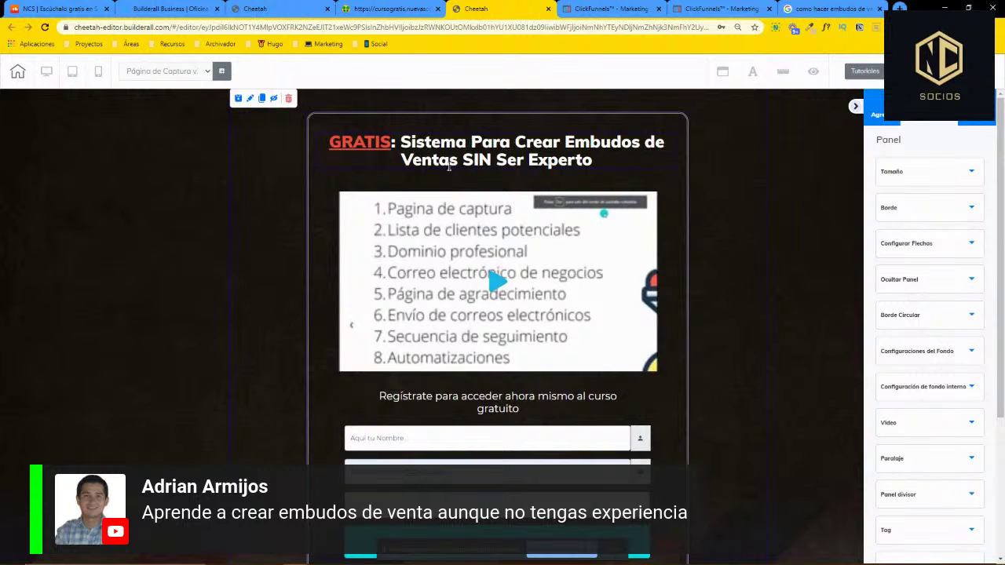
scroll(528, 124, down, 1)
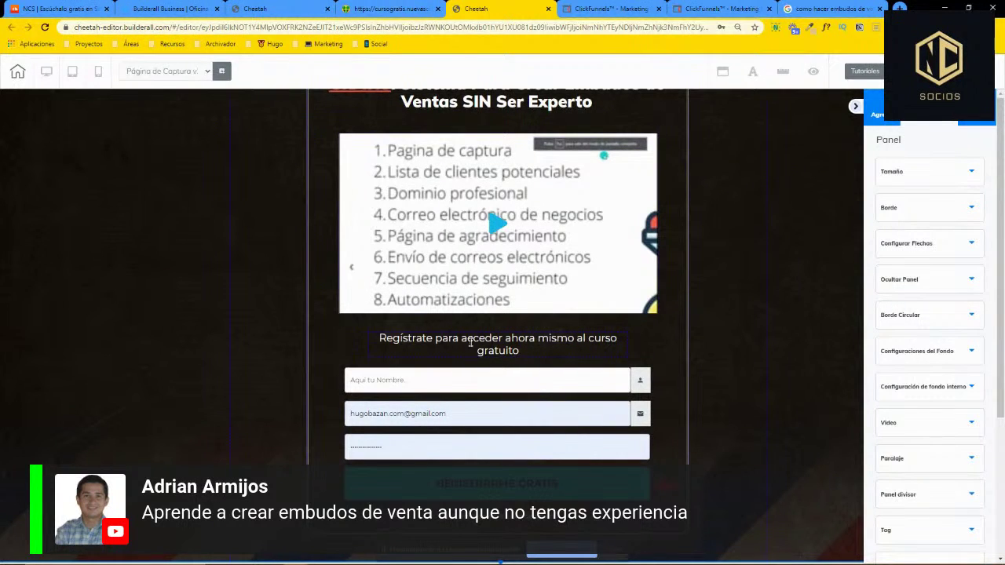
click(422, 8)
click(476, 8)
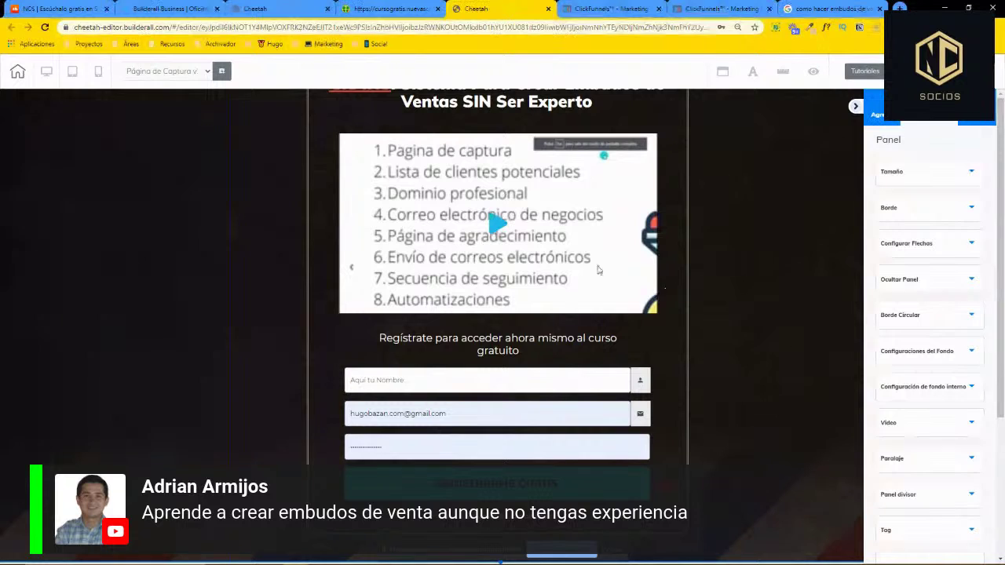
scroll(519, 236, up, 1)
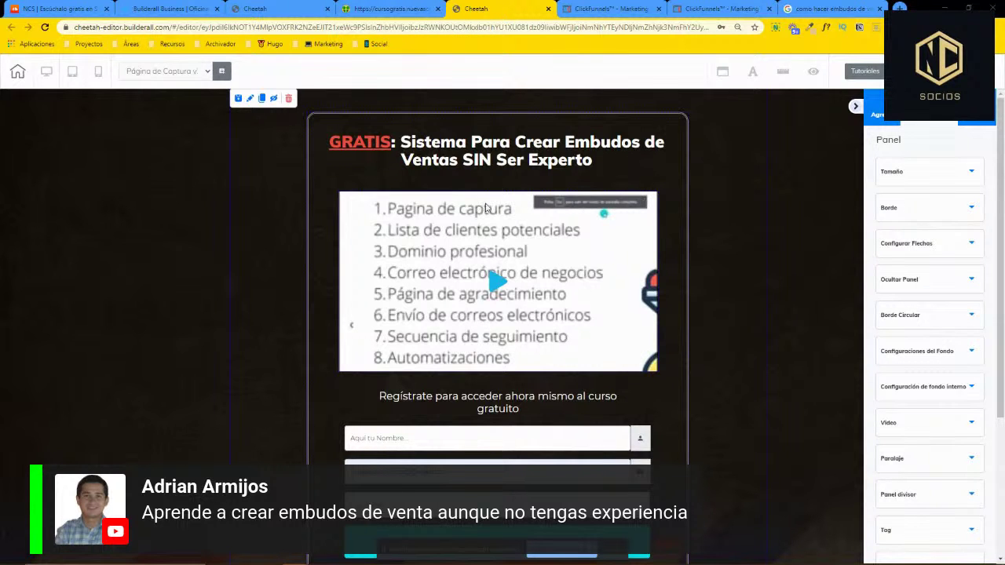
Step: Compare the published landing page with the editor and check the Regístrate para acceder block
key(ctrl+shift+Tab)
click(509, 116)
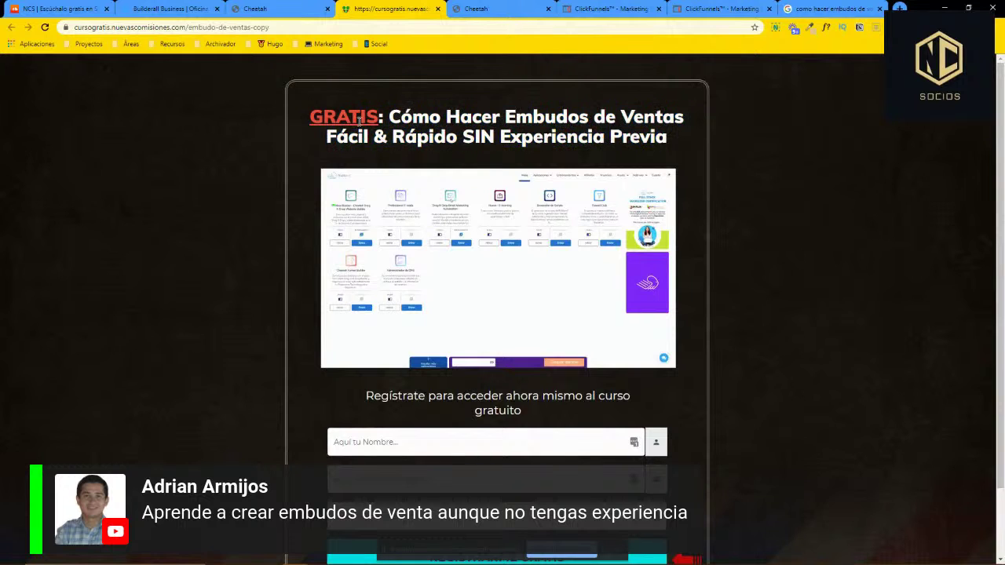
key(ctrl+Tab)
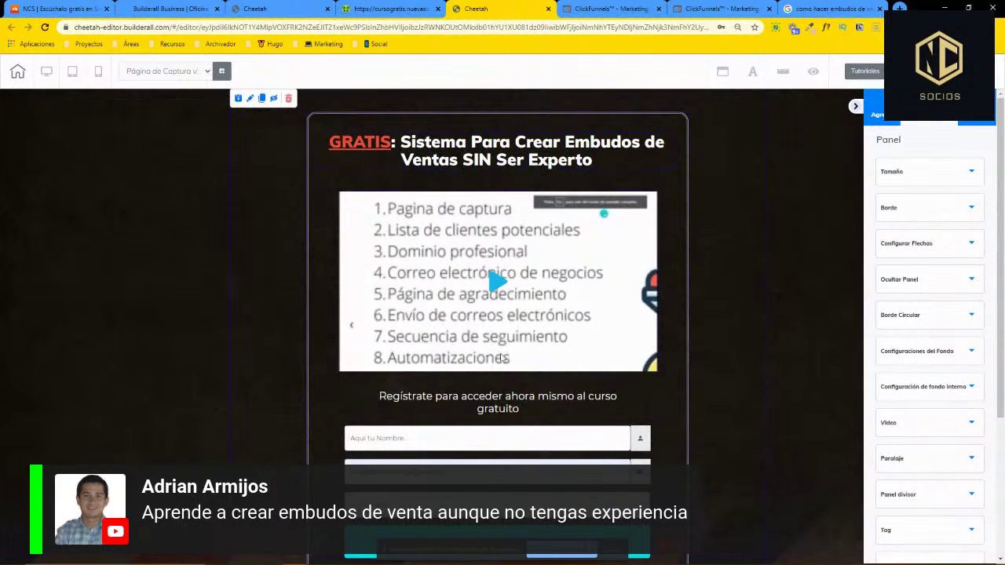
scroll(503, 358, down, 1)
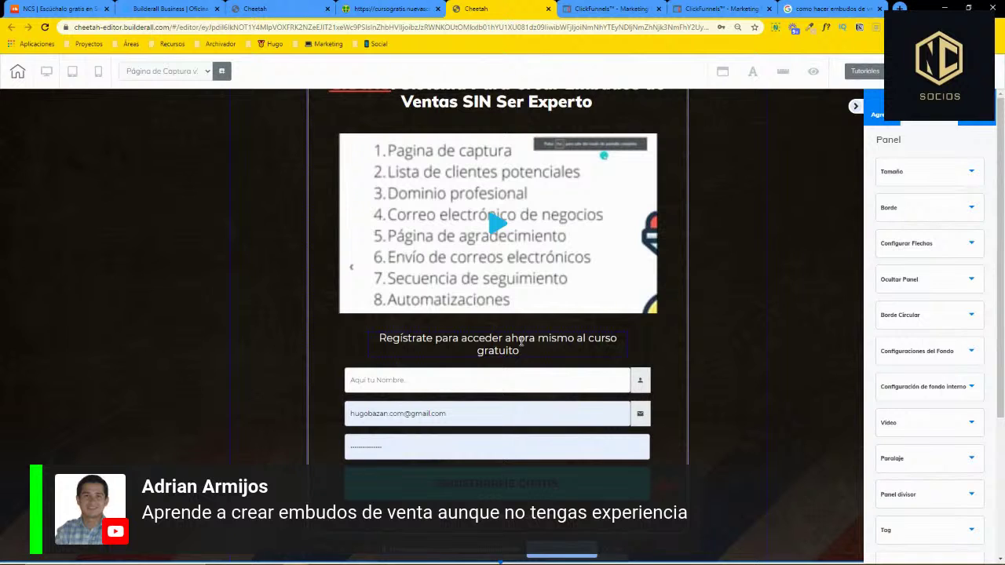
click(521, 341)
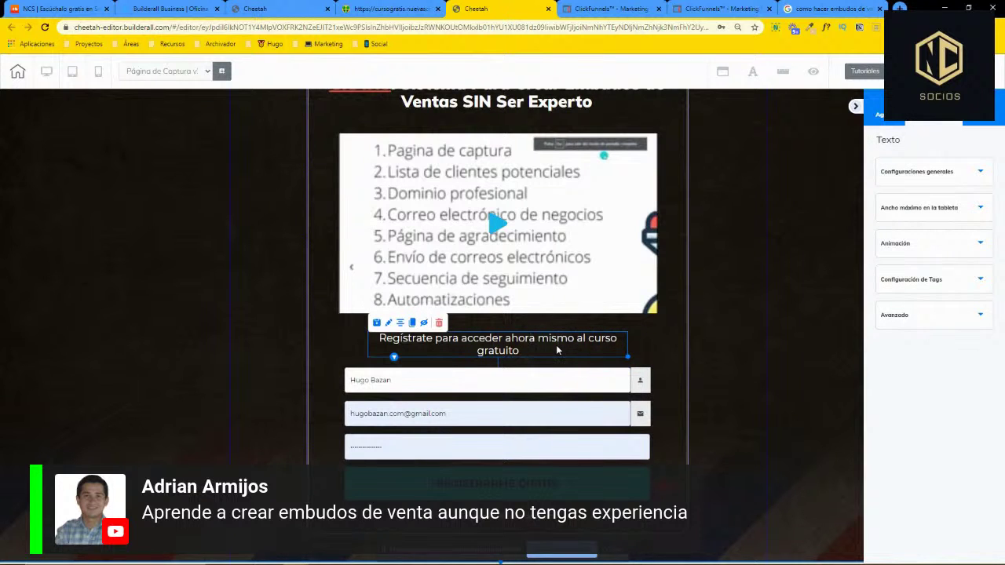
scroll(491, 336, up, 1)
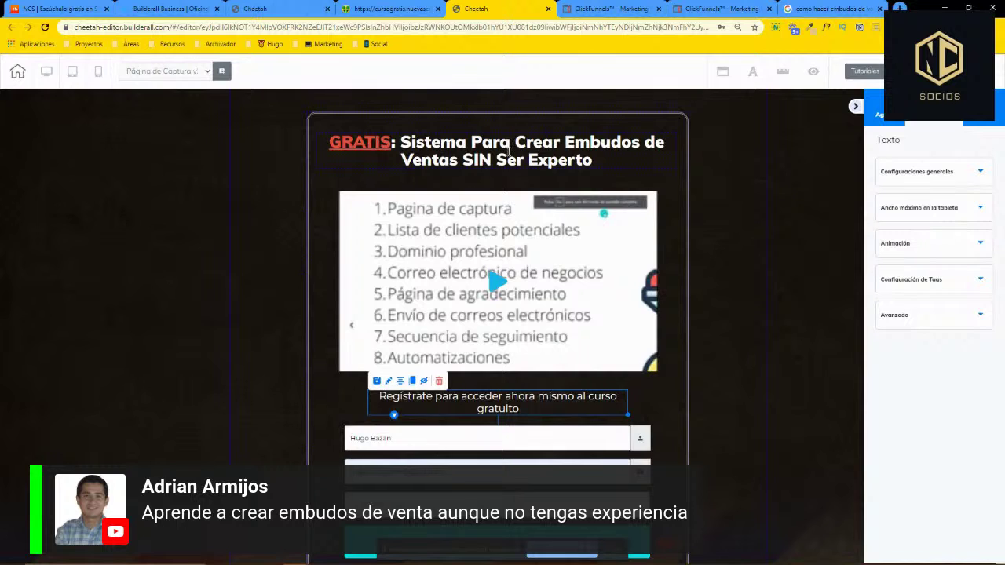
scroll(508, 142, down, 1)
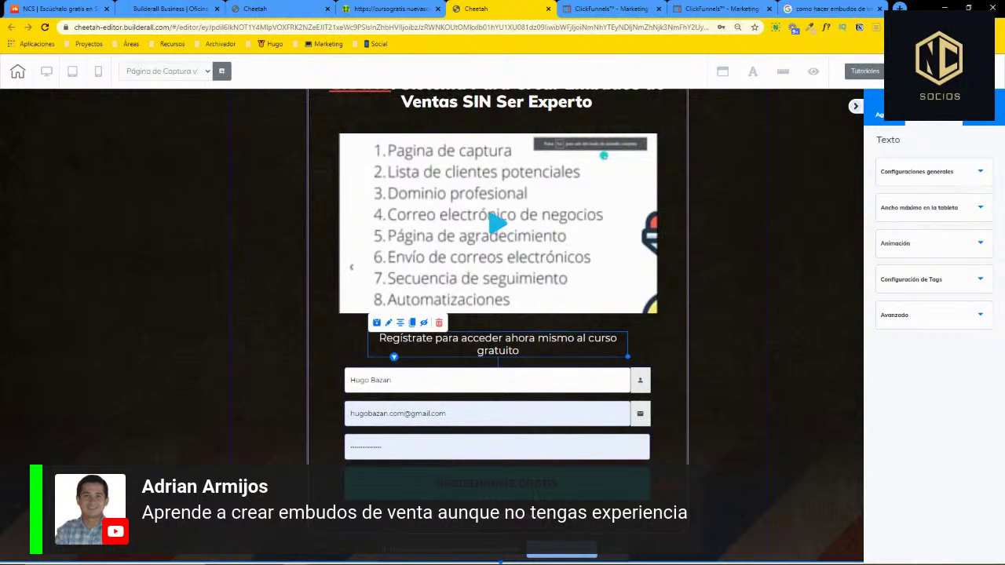
scroll(534, 196, up, 1)
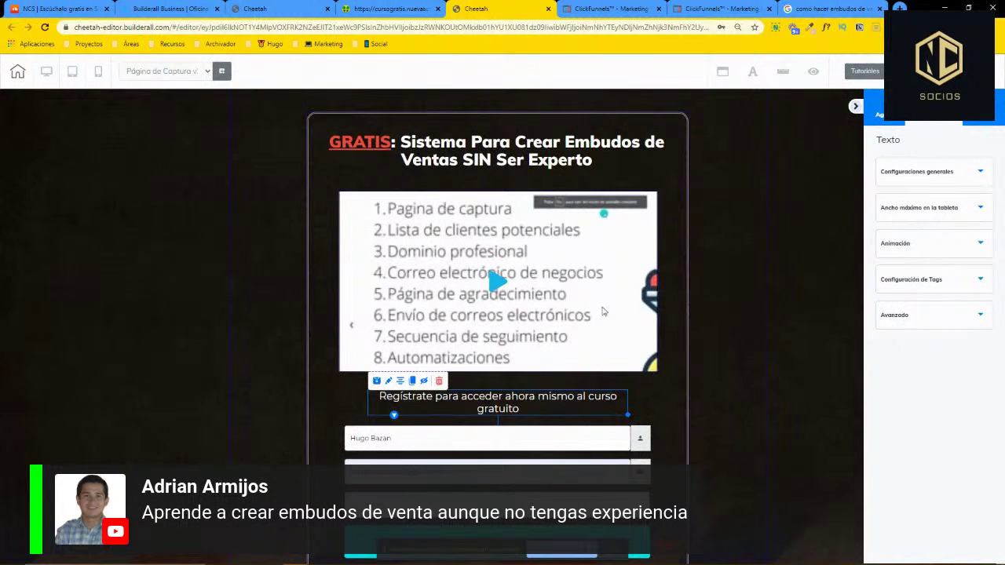
Step: Save and publish the capture page, then go to the live website
key(ctrl+s)
click(379, 5)
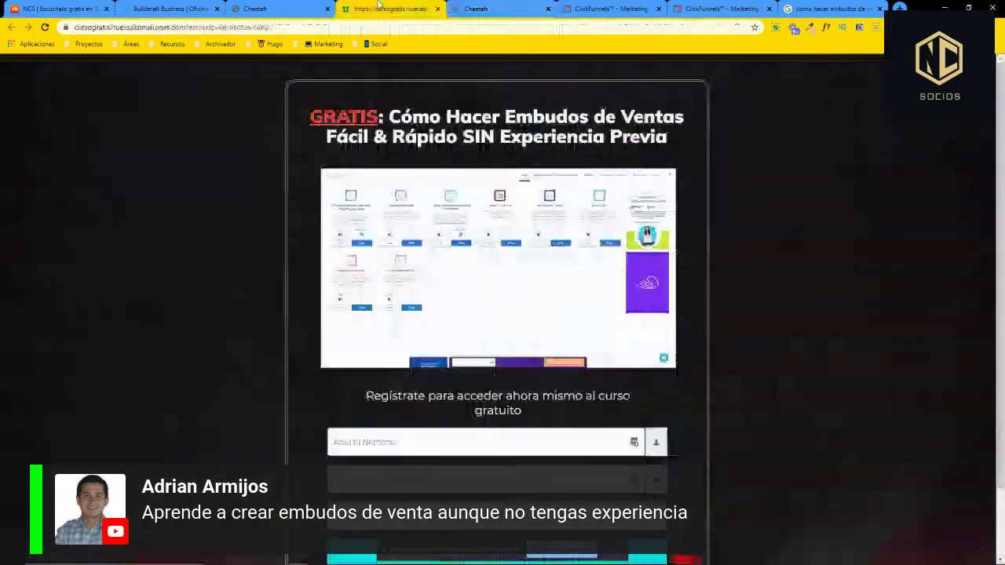
key(ctrl+w)
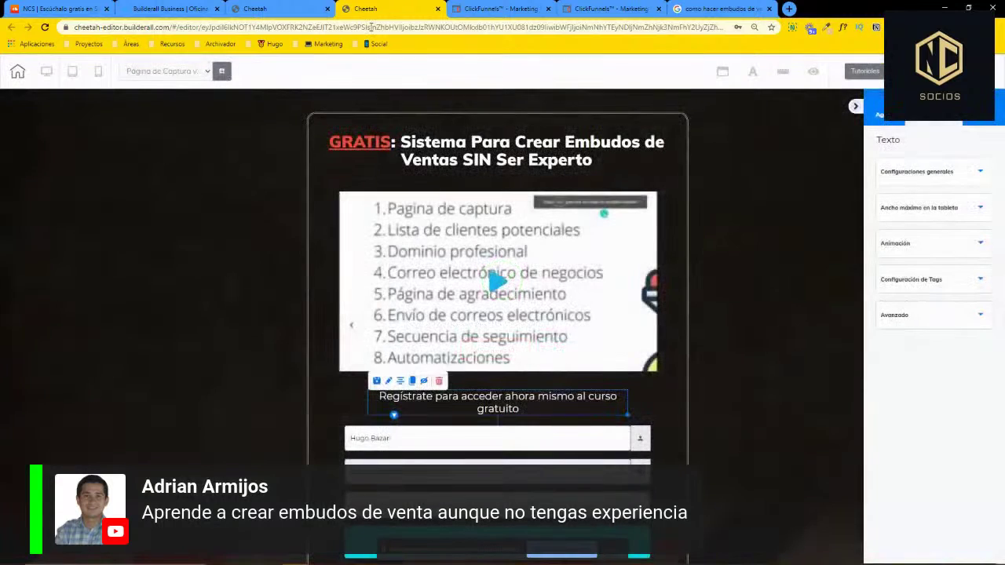
key(ctrl+s)
click(640, 310)
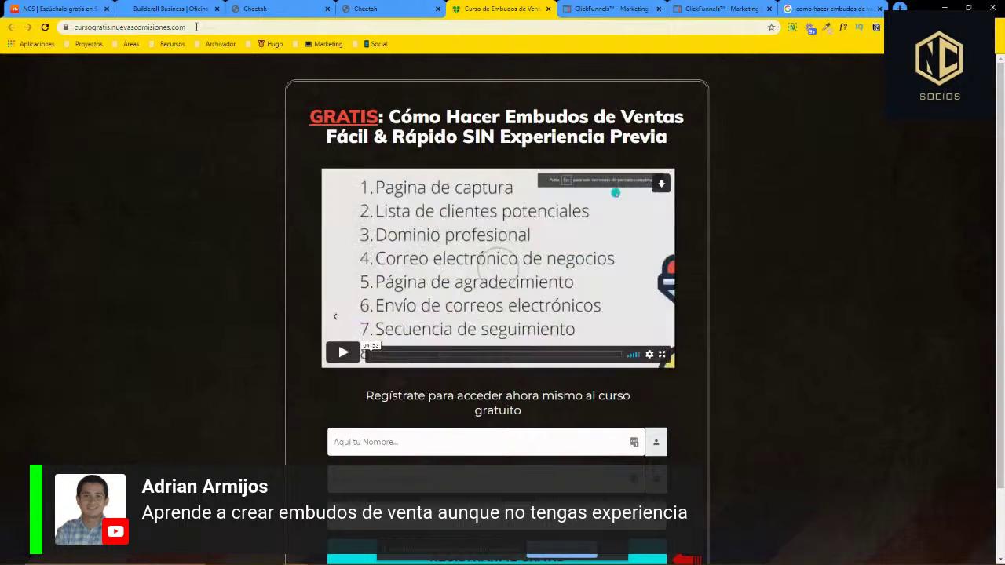
click(383, 9)
click(267, 8)
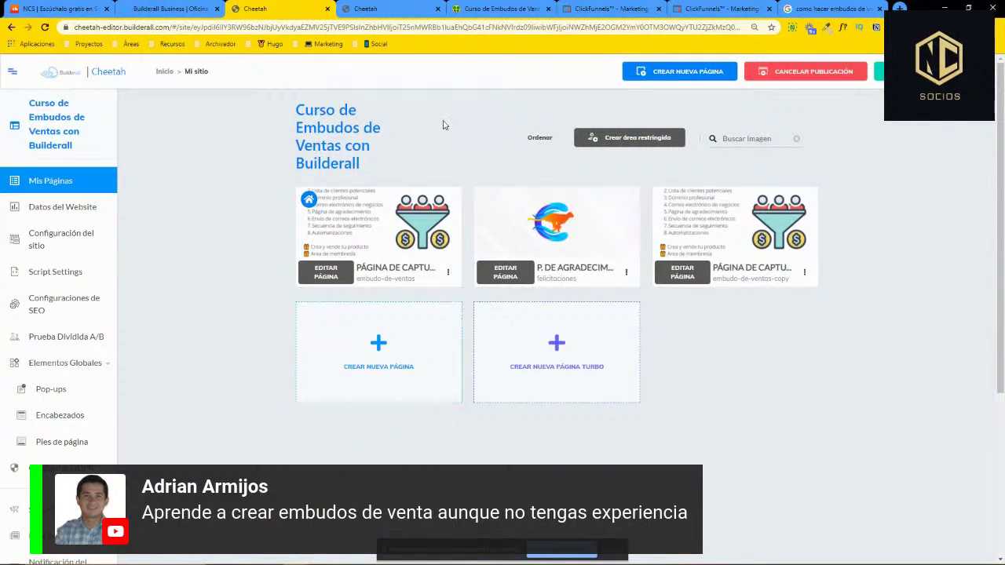
key(F5)
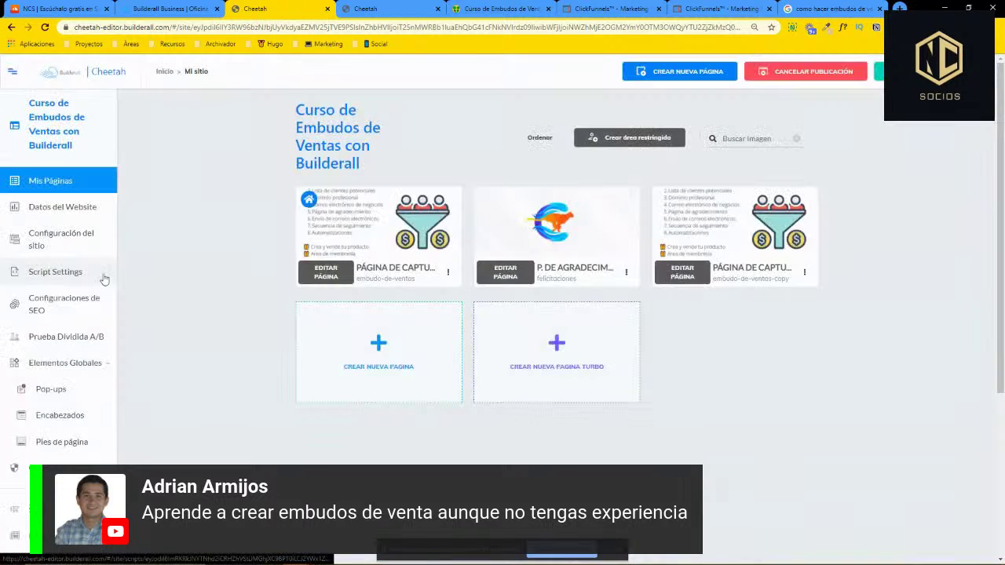
click(94, 336)
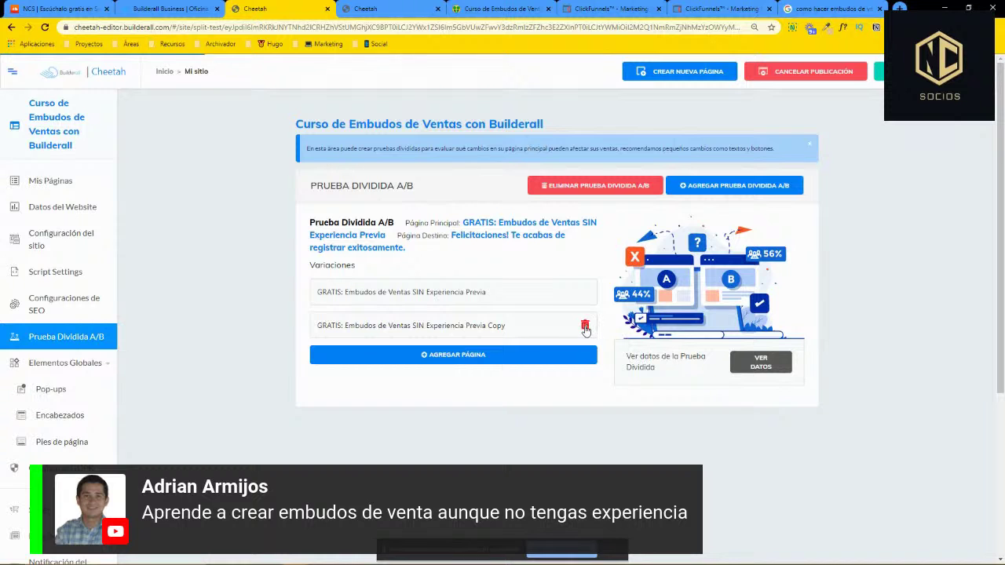
click(758, 362)
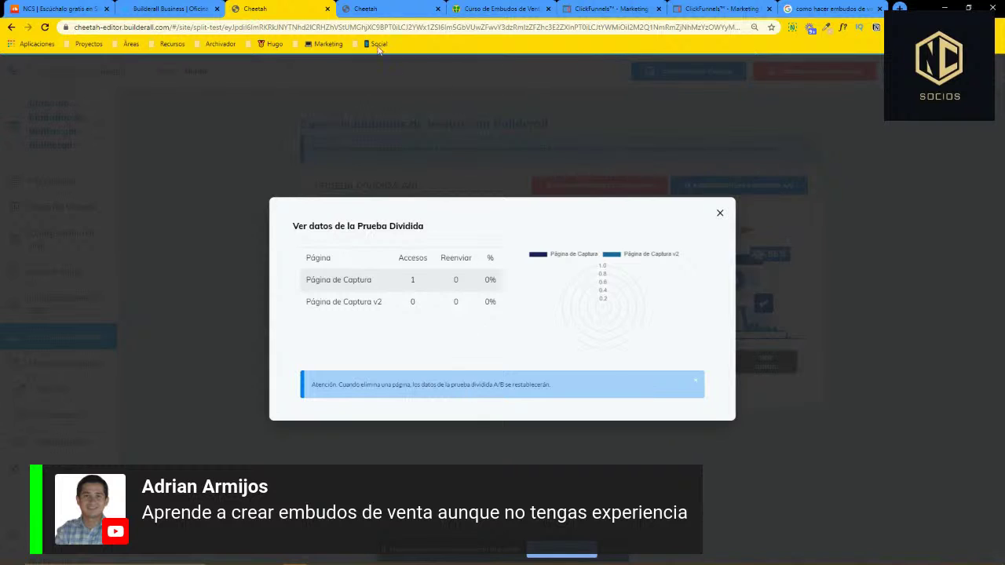
click(378, 8)
click(475, 6)
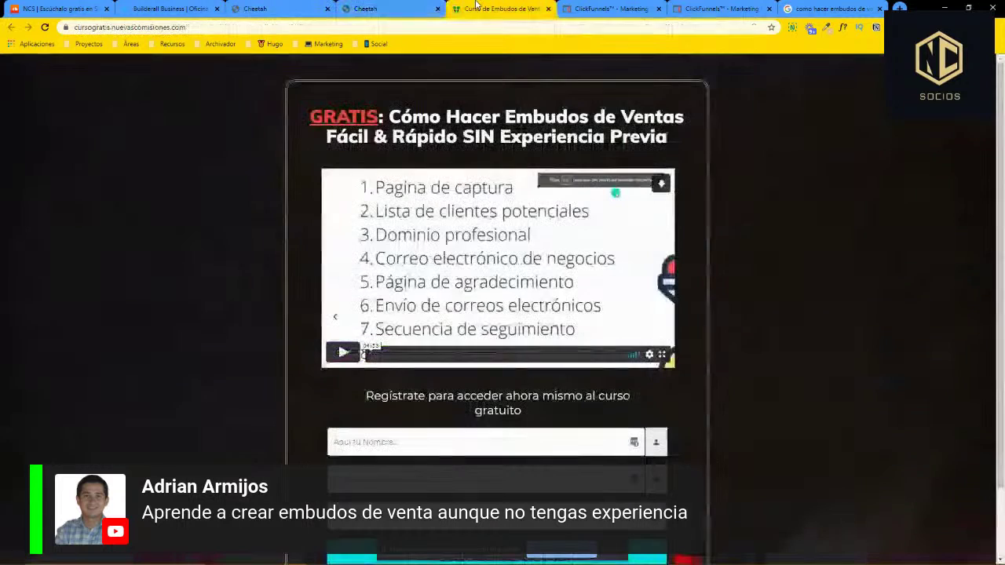
Step: Check the live page, close its ¡ESPERA! popup, and return to the Cheetah split-test tab
right_click(206, 28)
key(ctrl+c)
click(270, 102)
scroll(641, 376, down, 1)
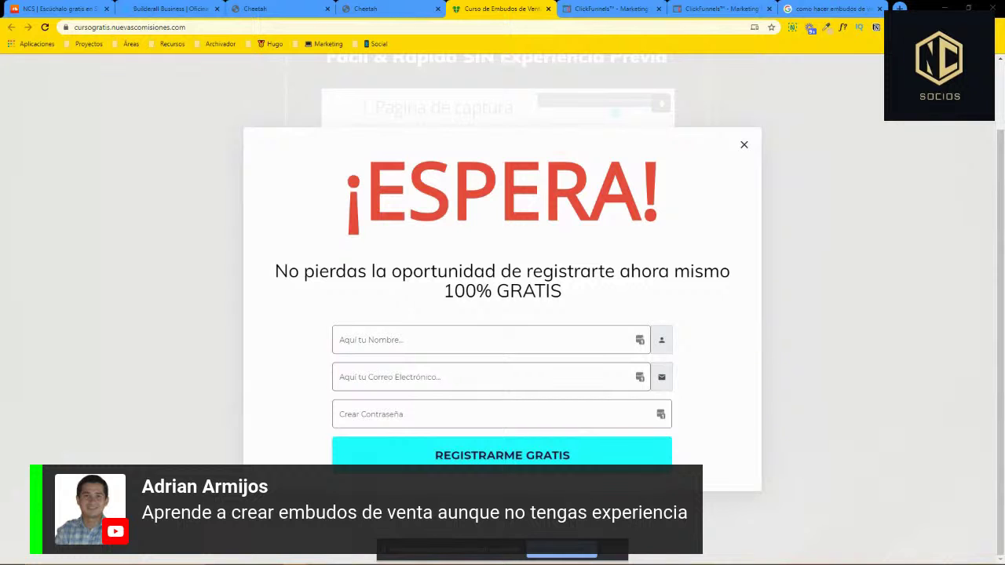
click(743, 145)
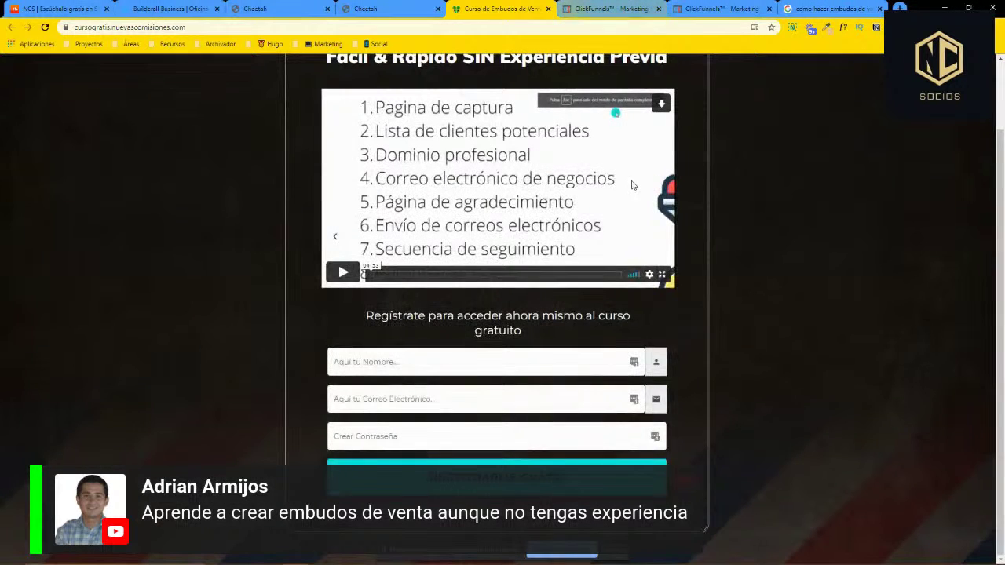
scroll(633, 186, up, 1)
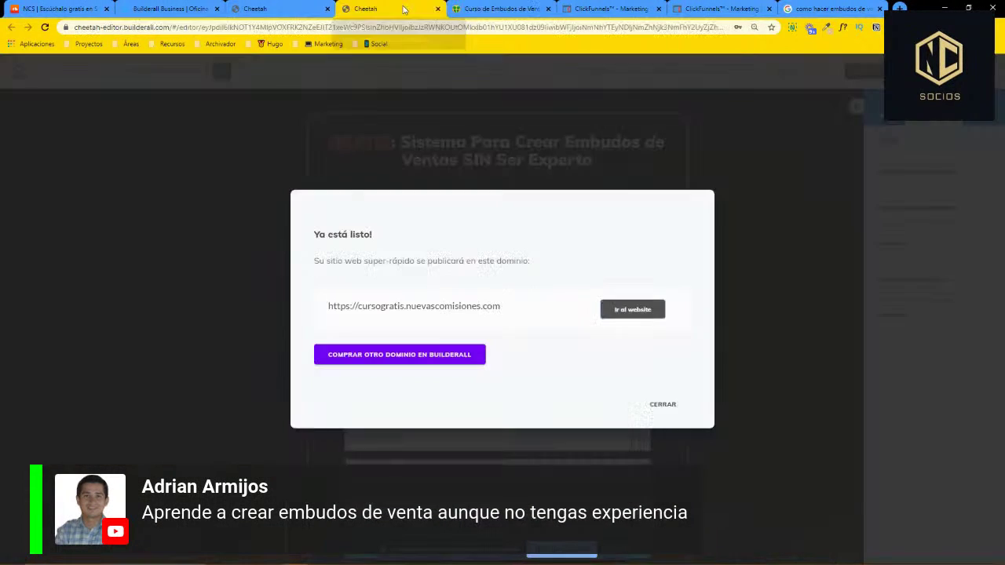
click(405, 18)
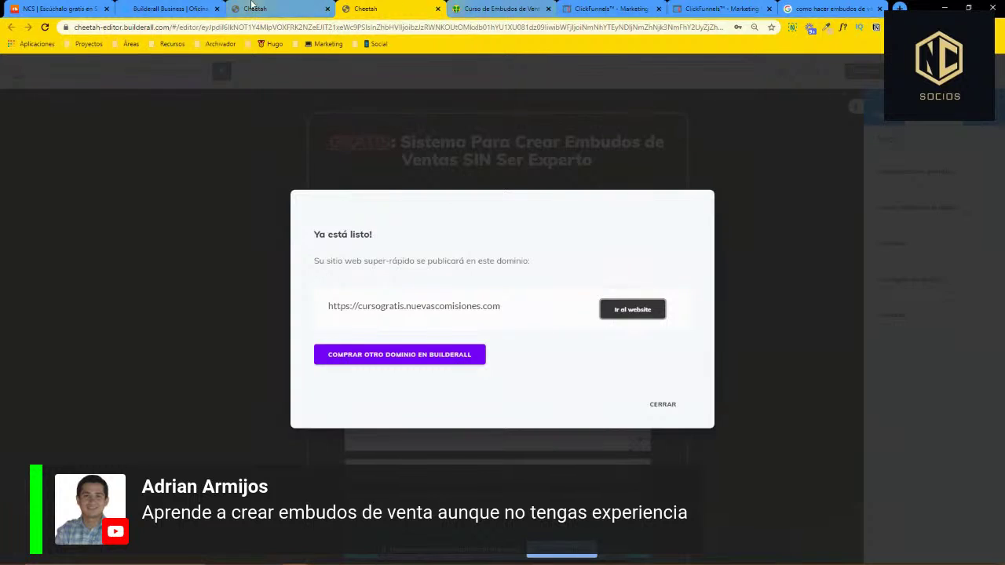
click(253, 7)
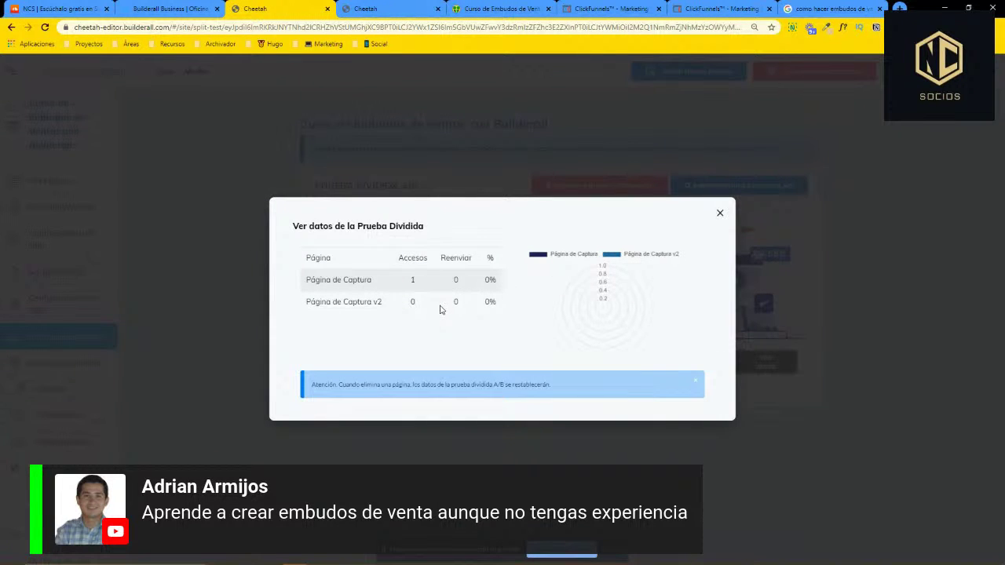
Step: Load cursogratis.nuevascomisiones.com in a new incognito window
click(994, 27)
click(864, 67)
key(ctrl+v)
key(Return)
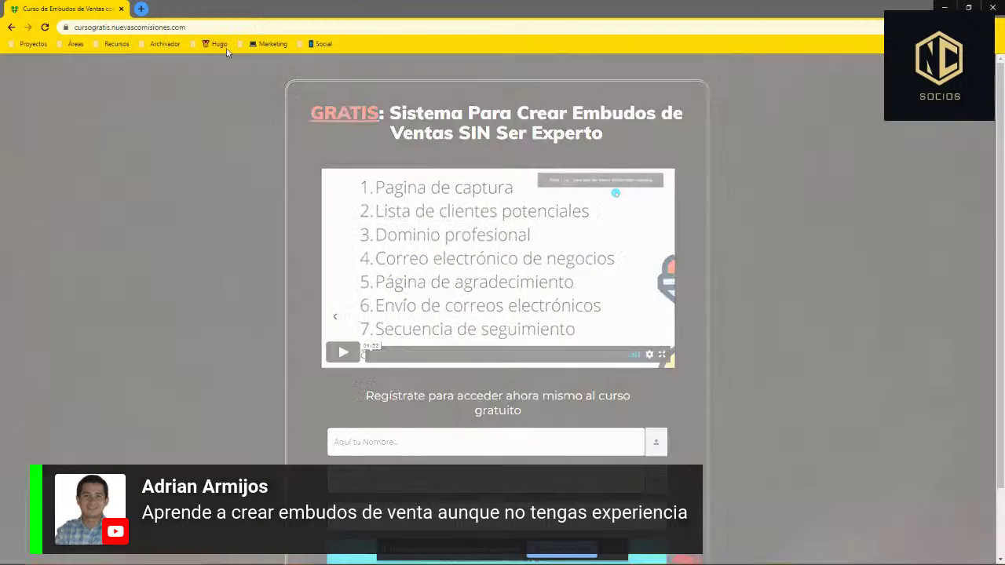
Step: Take a Lightshot screenshot of the page address with a red mark beside it
mouse_move(201, 41)
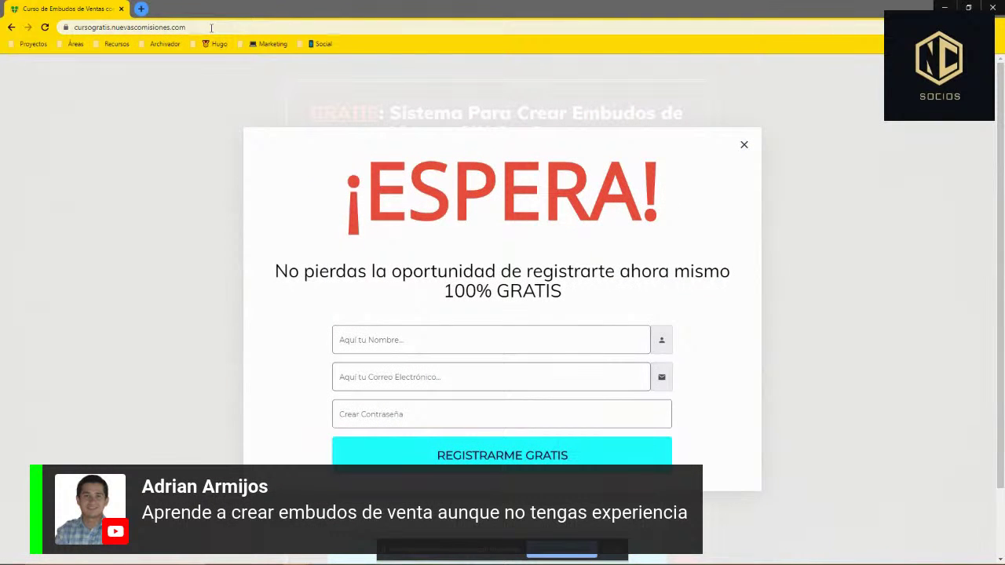
click(211, 28)
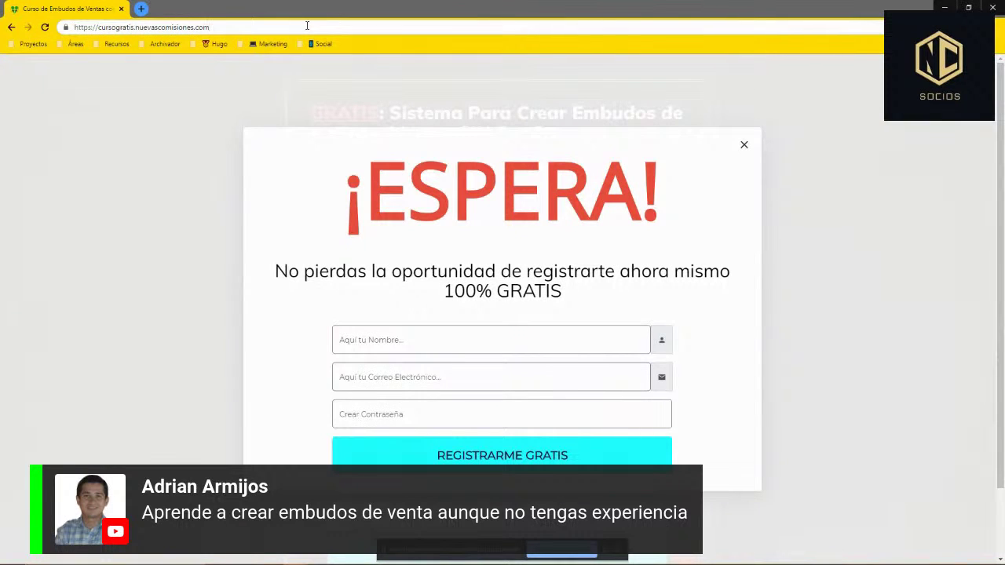
key(Print)
drag(71, 16, 336, 38)
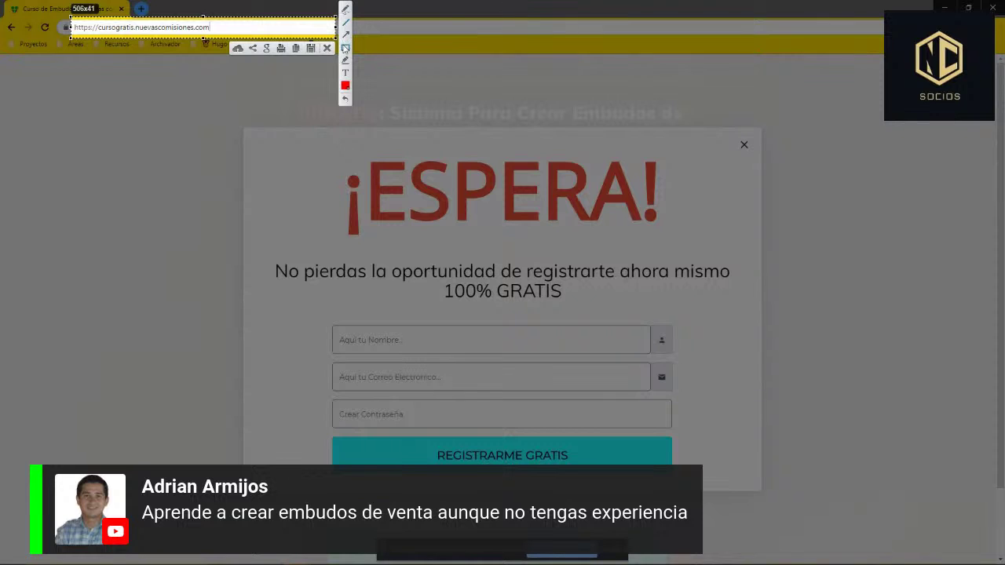
click(345, 10)
mouse_move(211, 36)
mouse_down()
mouse_move(226, 22)
mouse_move(287, 28)
mouse_move(230, 37)
mouse_move(284, 35)
mouse_up()
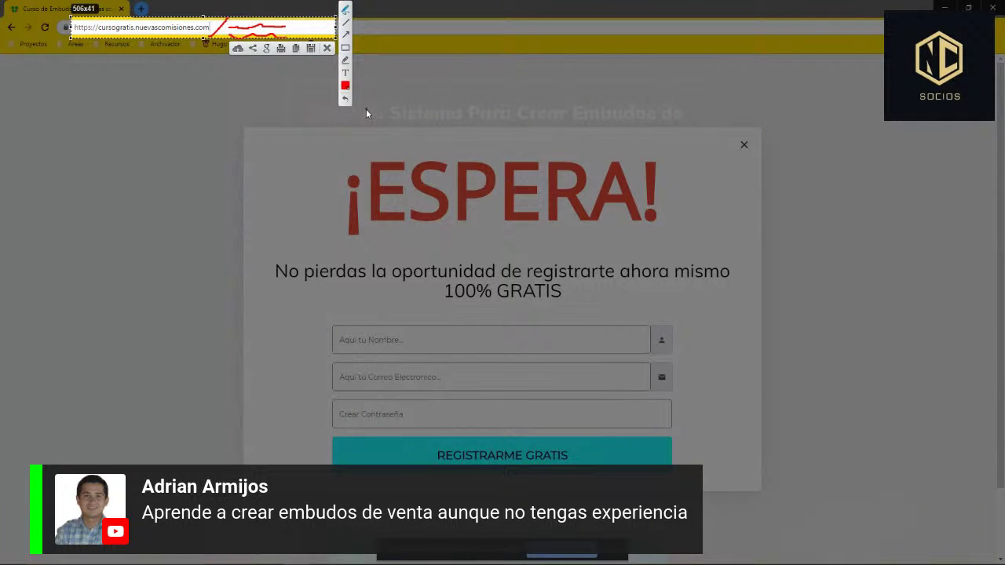
key(Escape)
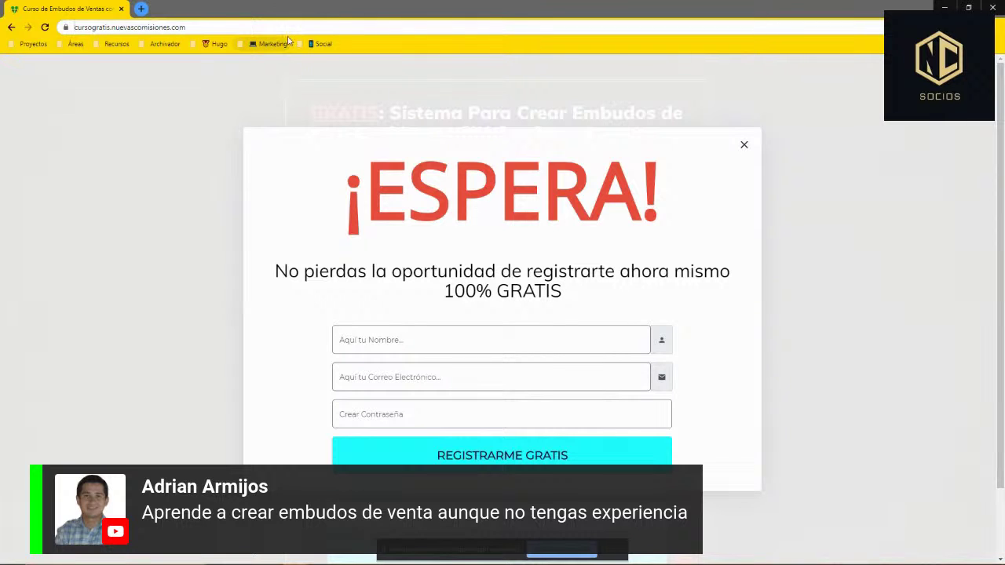
Step: Take a second screenshot of the address area, covering it with red pen strokes and pointer lines
click(198, 28)
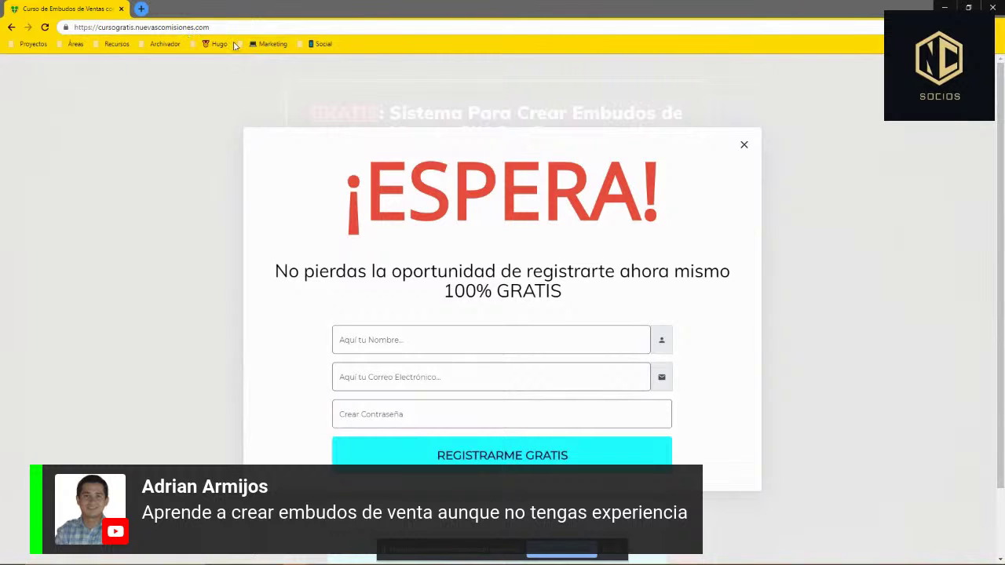
key(Print)
drag(209, 17, 352, 60)
click(361, 9)
drag(217, 24, 320, 24)
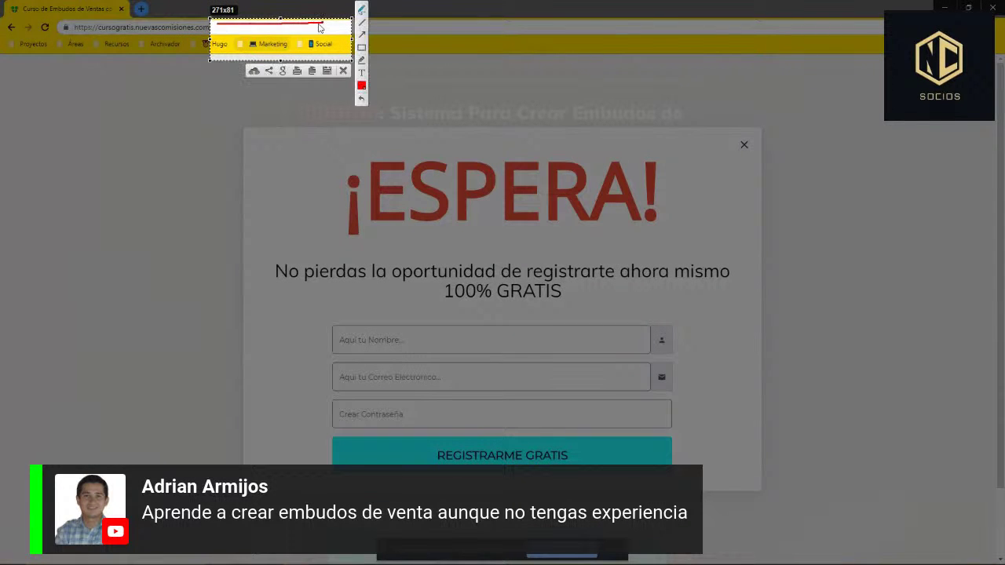
drag(217, 34, 346, 36)
mouse_move(218, 30)
mouse_down()
mouse_move(358, 31)
mouse_move(424, 6)
mouse_up()
drag(351, 36, 466, 60)
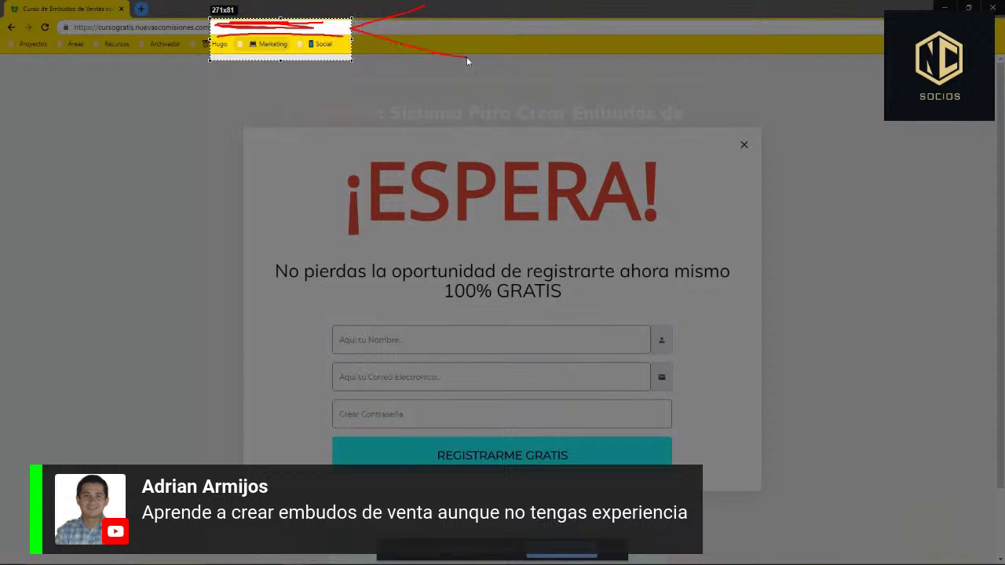
drag(424, 8, 469, 4)
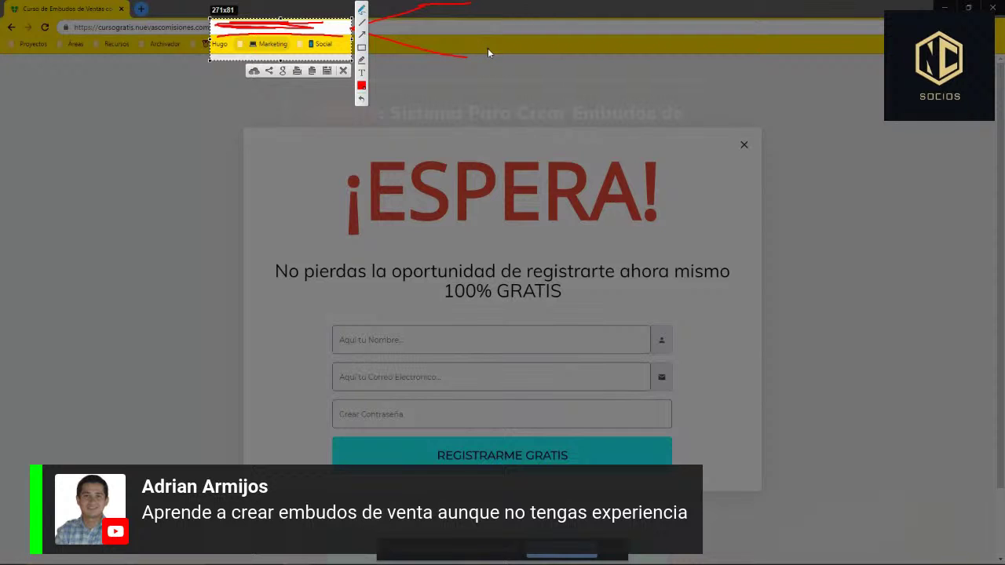
mouse_move(230, 33)
mouse_down()
mouse_move(345, 31)
mouse_move(265, 32)
mouse_move(416, 6)
mouse_up()
drag(357, 35, 478, 66)
mouse_move(335, 33)
mouse_down()
mouse_move(439, 7)
mouse_move(393, 20)
mouse_move(458, 63)
mouse_up()
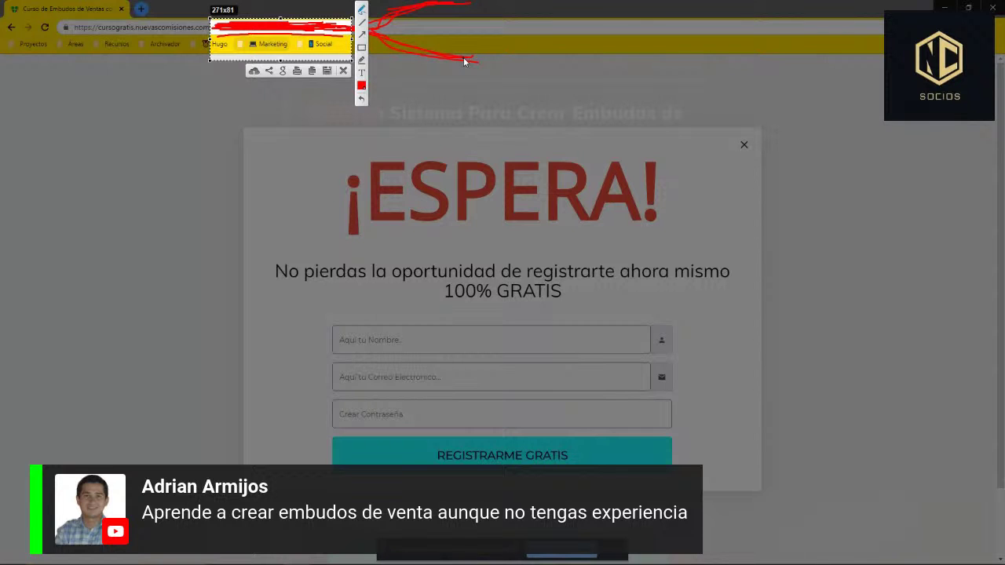
key(Escape)
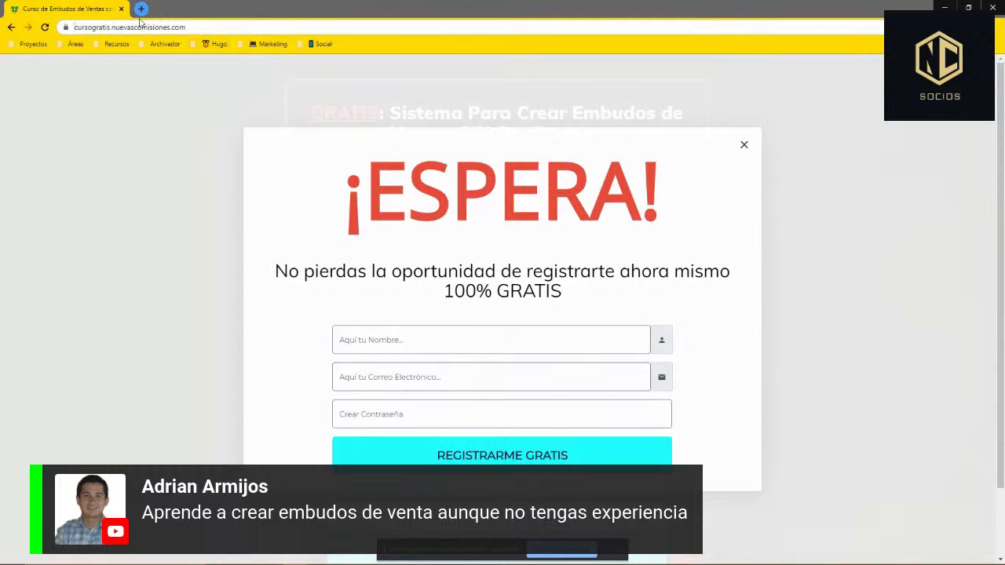
Step: Capture the address bar again with a red underline, copy it, and close the incognito window
key(Print)
drag(65, 17, 404, 38)
mouse_move(182, 36)
mouse_down()
mouse_move(216, 1)
mouse_move(281, 31)
mouse_up()
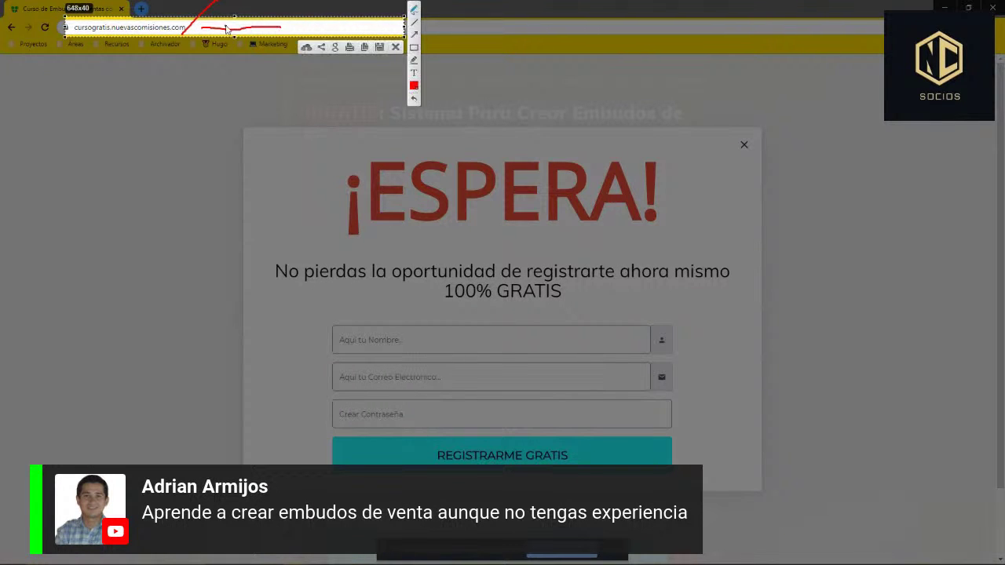
drag(209, 25, 284, 34)
key(ctrl+c)
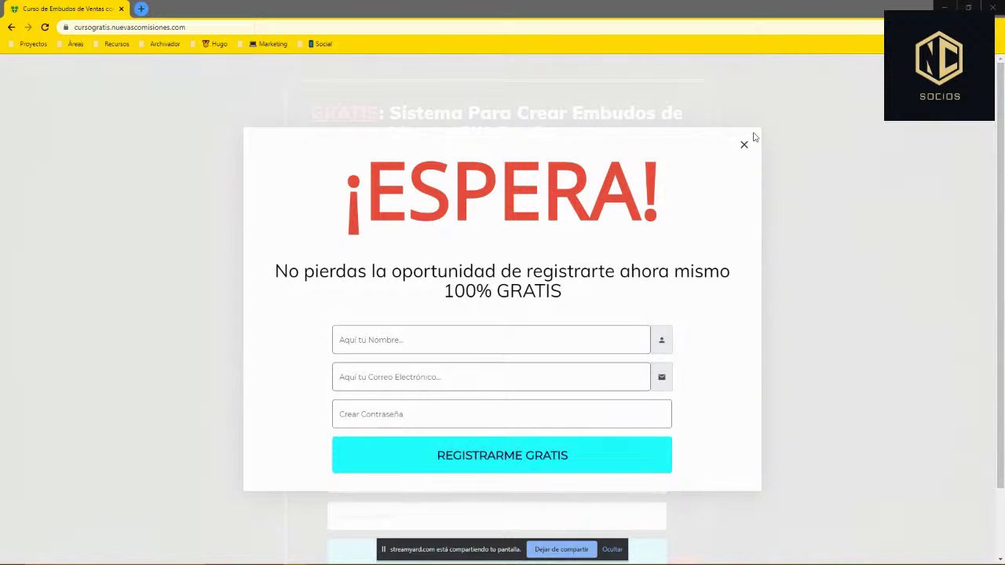
click(992, 7)
Step: Reload the split test and view its data: 3 visits for Página de Captura, 1 for v2
click(377, 8)
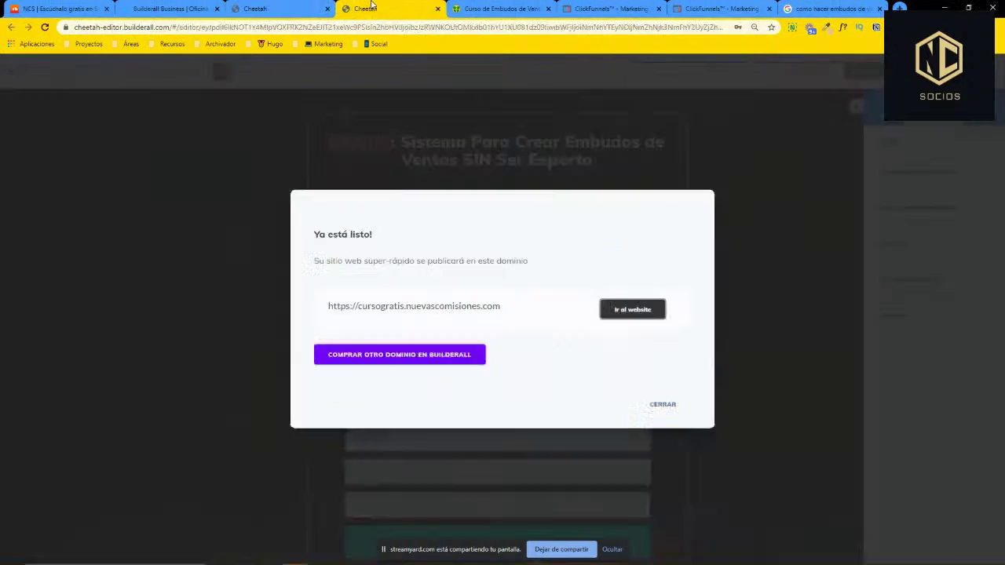
click(495, 9)
click(165, 8)
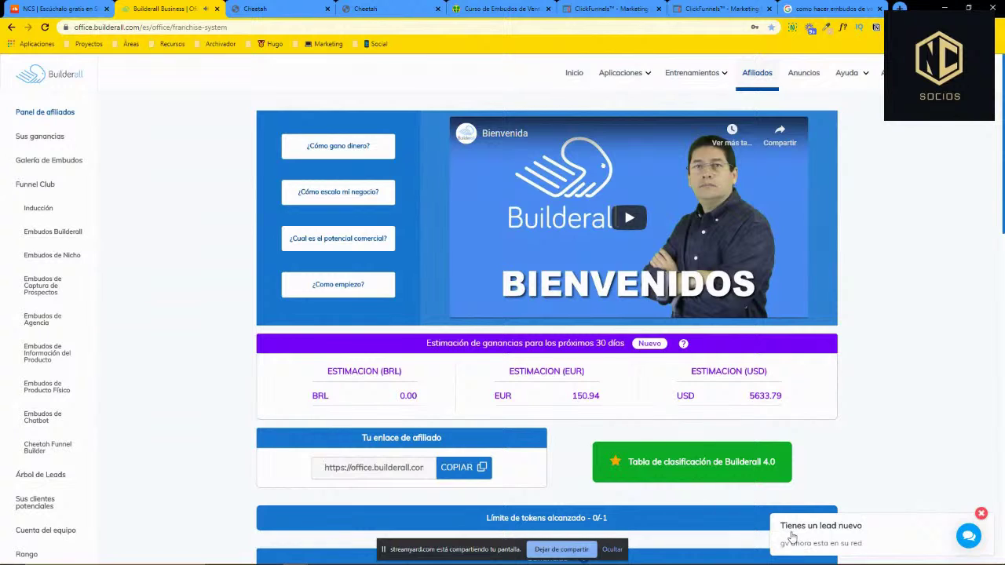
click(266, 9)
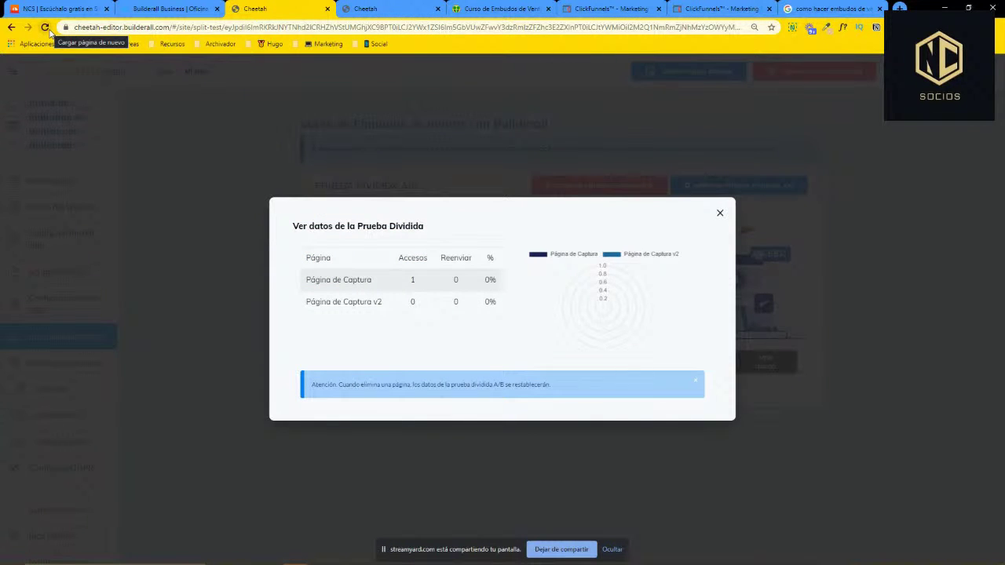
click(46, 28)
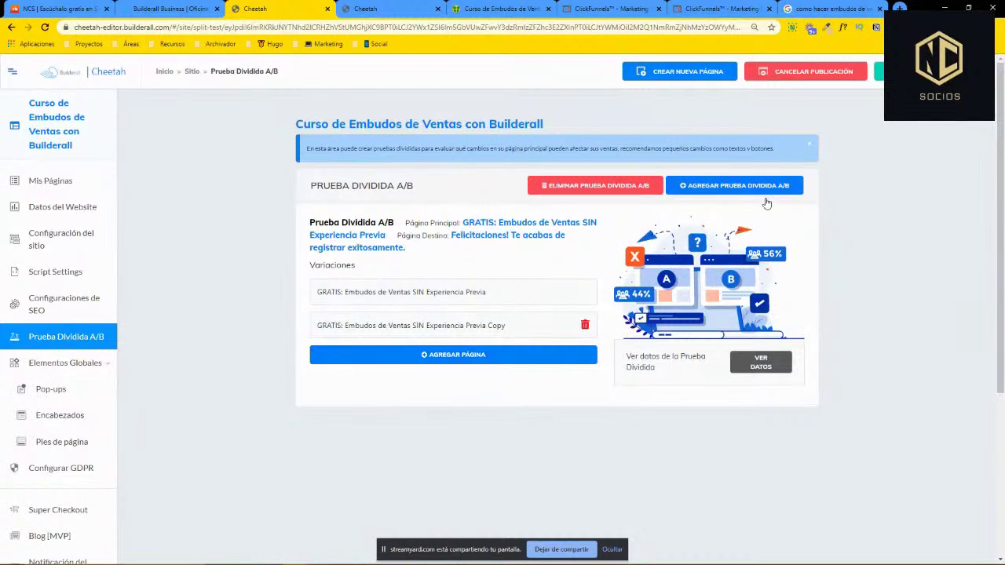
click(760, 361)
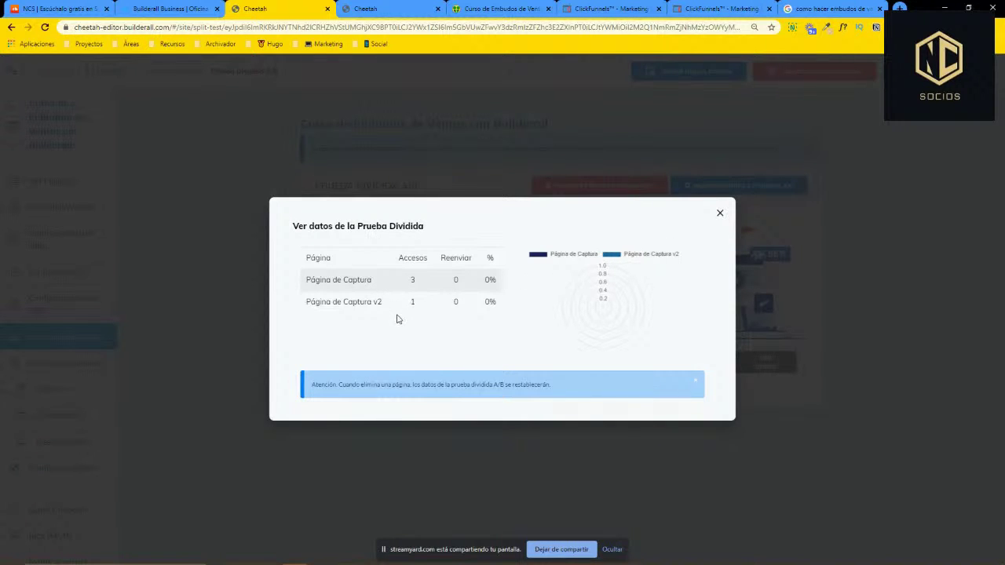
click(719, 213)
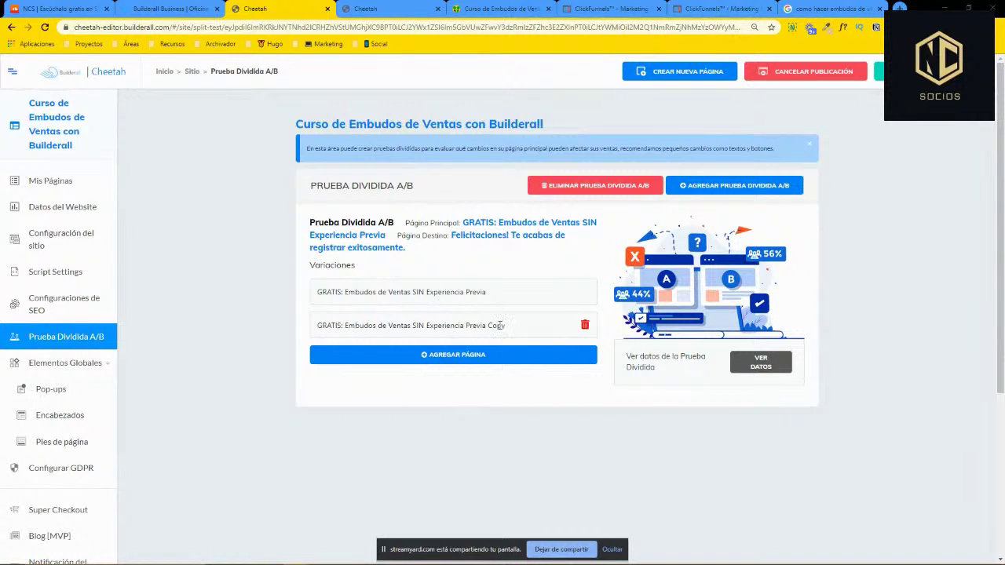
Step: In the third page's Configuraciones, replace 'Copy' in the title with '- v2' and save
click(50, 180)
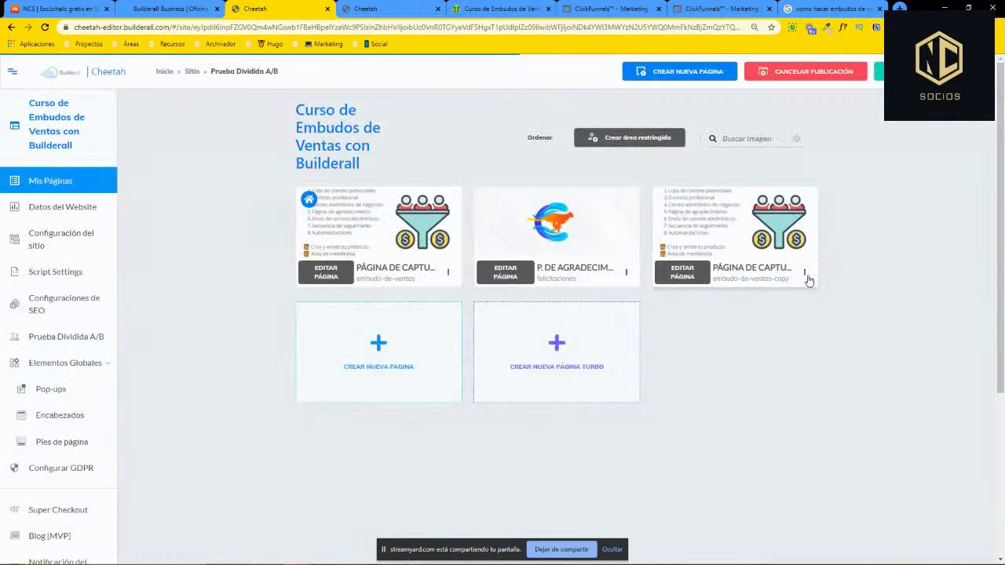
click(806, 269)
click(770, 298)
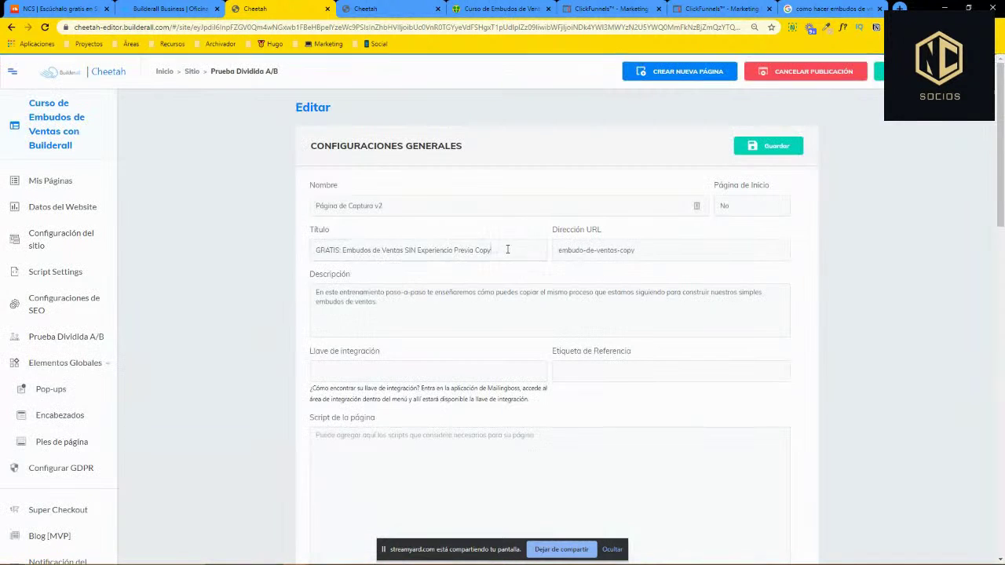
double_click(507, 249)
text(- v2)
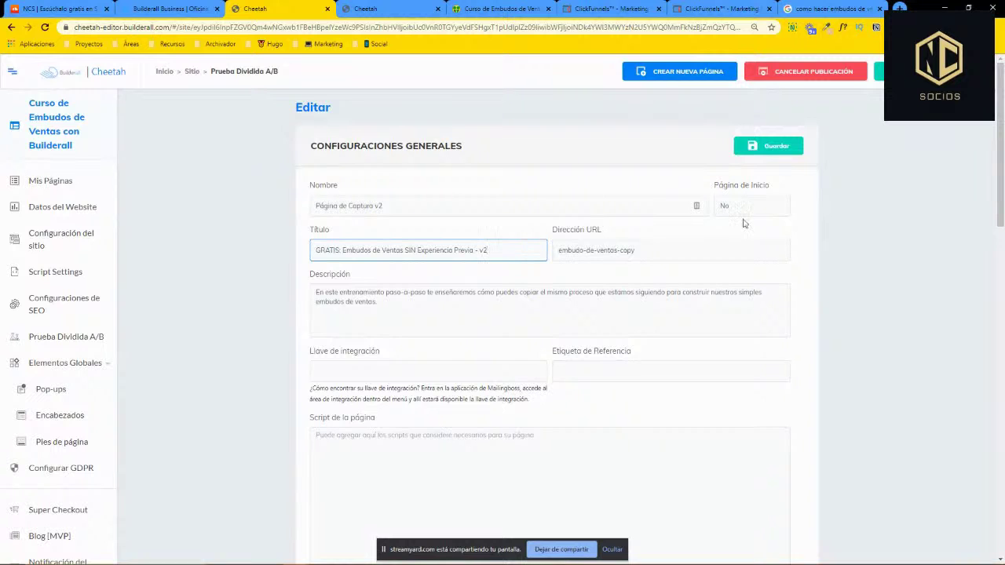
click(784, 149)
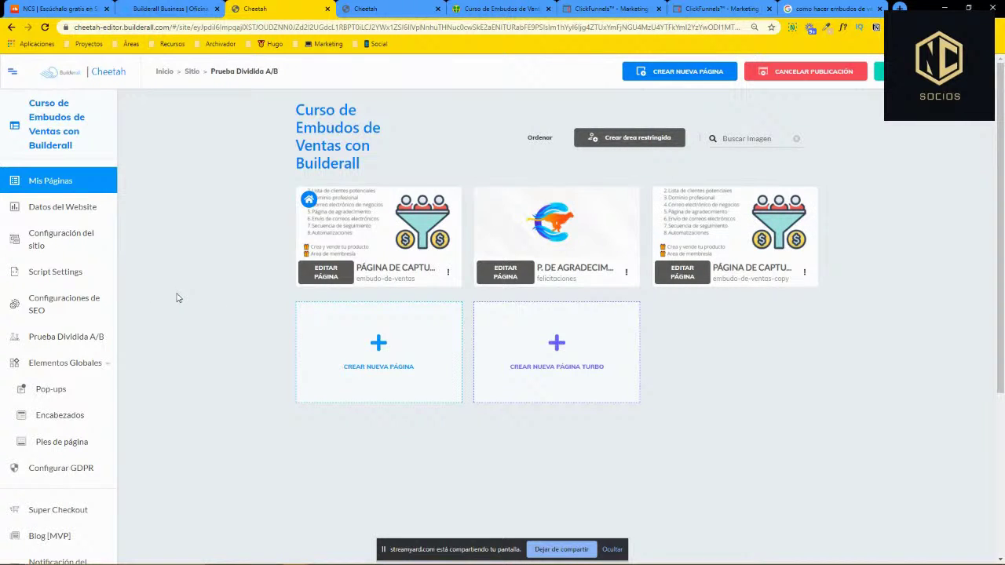
scroll(177, 298, down, 3)
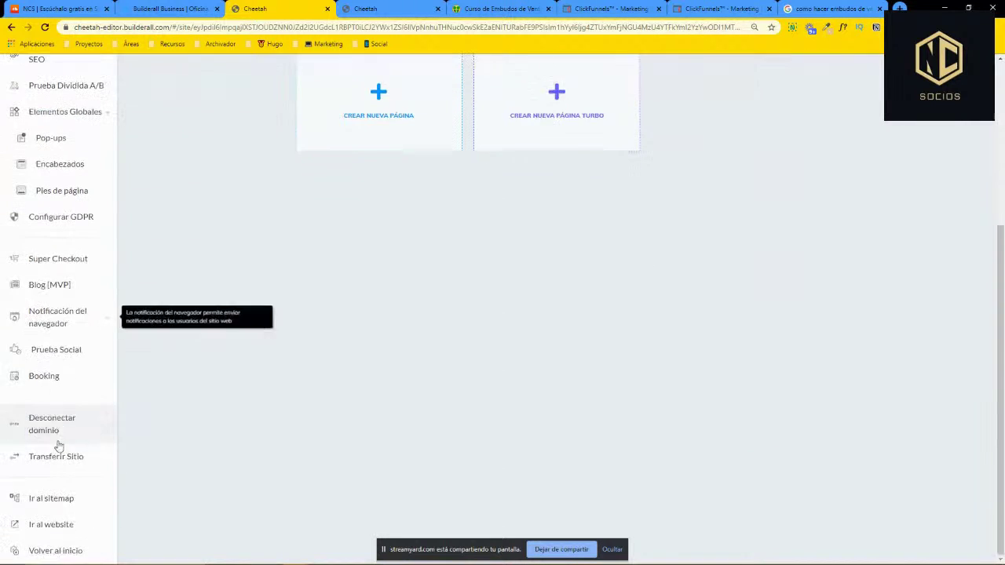
Step: Choose 'social proof campaign' as the site's campaign in the Prueba Social settings
click(68, 354)
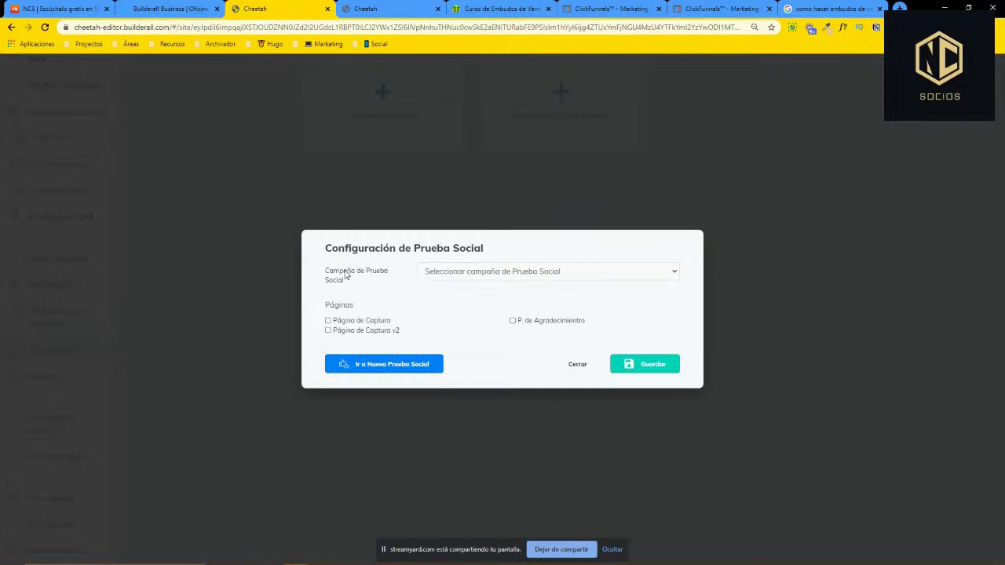
mouse_move(325, 271)
mouse_down()
mouse_move(390, 279)
mouse_move(353, 287)
mouse_up()
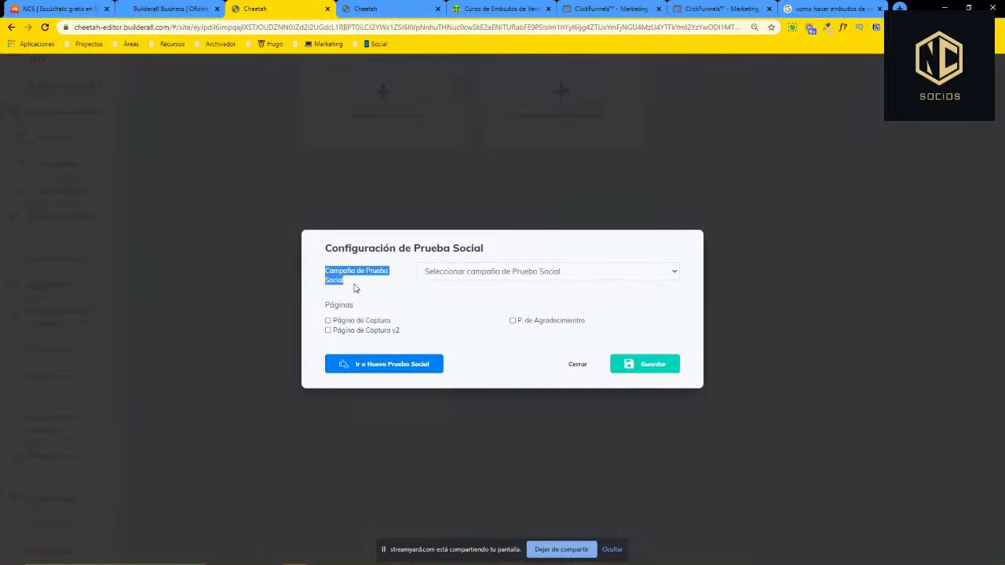
click(504, 272)
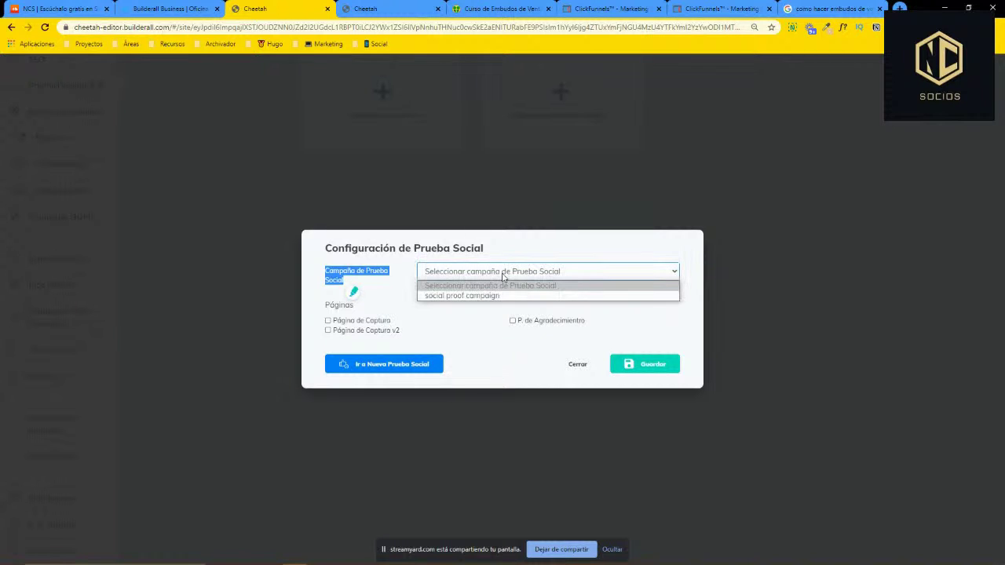
key(F11)
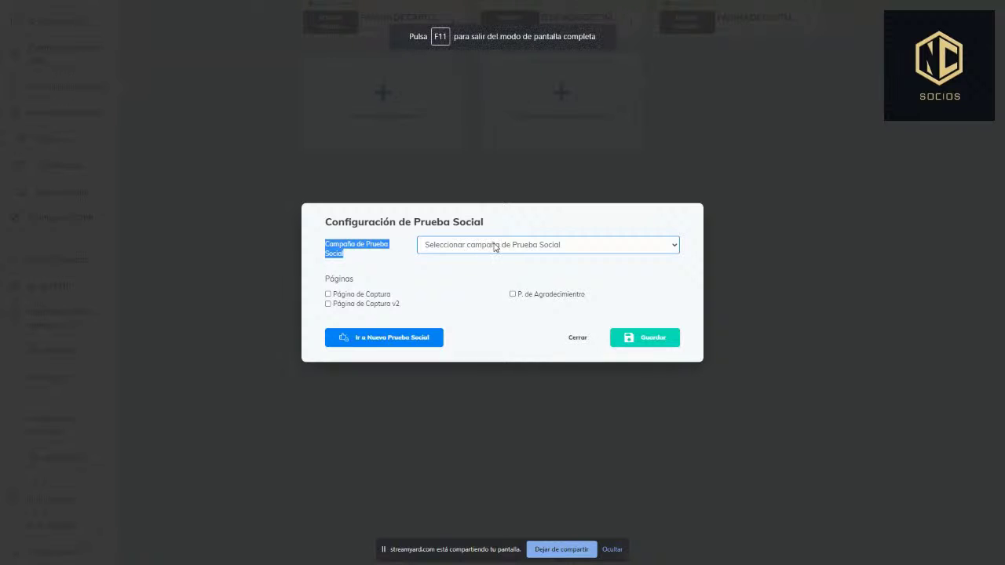
click(495, 248)
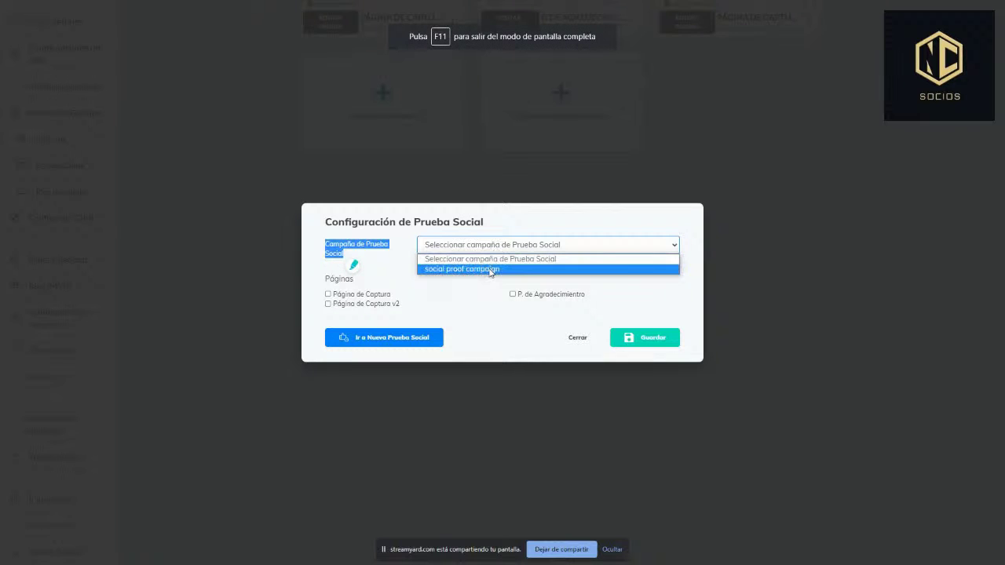
click(490, 270)
click(486, 250)
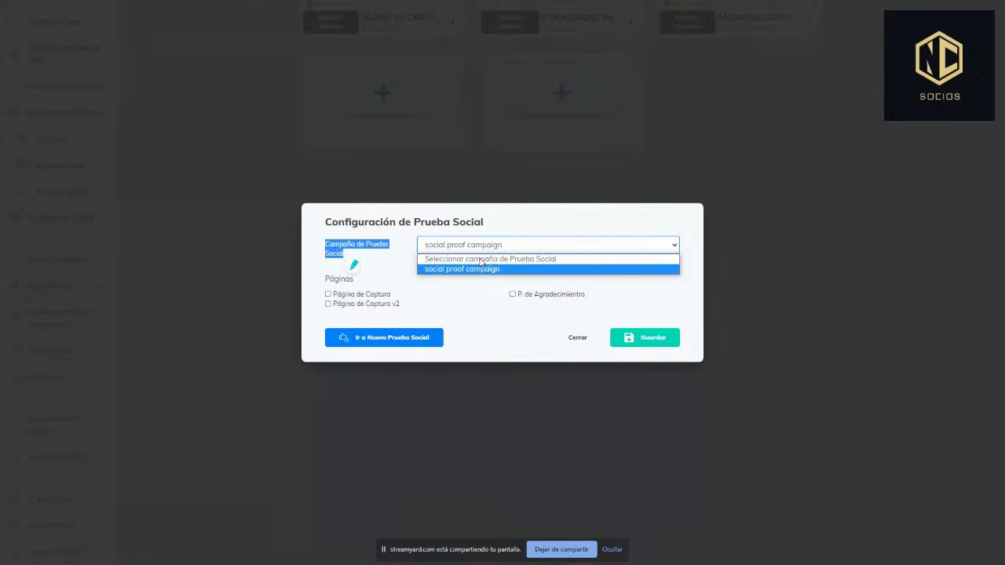
click(469, 301)
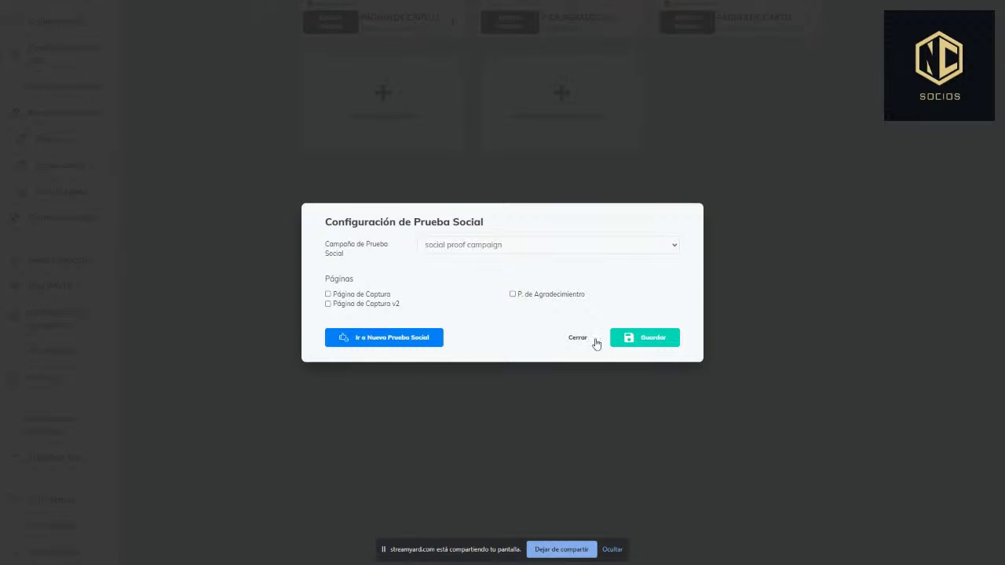
Step: Go to Nueva Prueba Social and view the Social Proof campaign list full screen
click(396, 339)
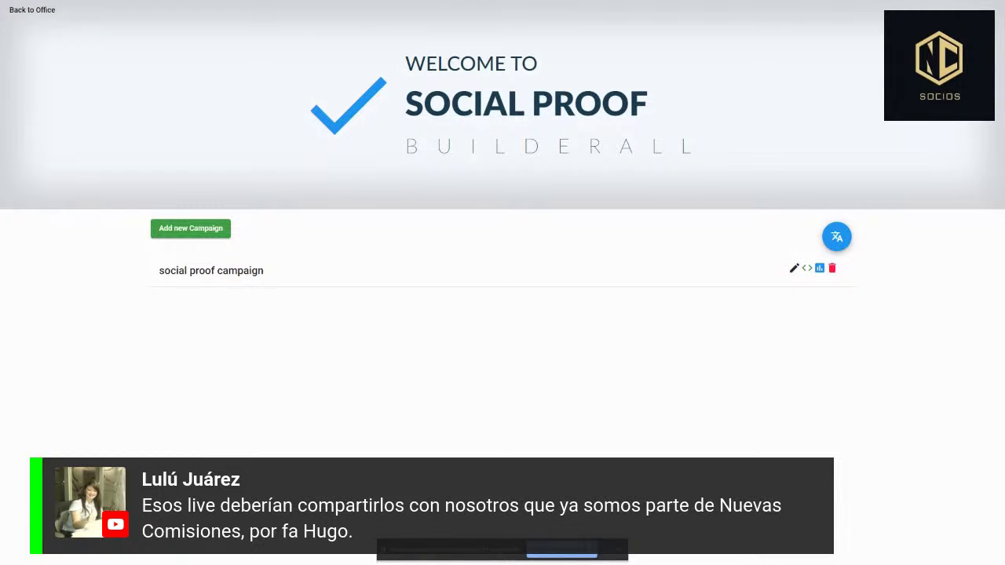
key(alt+Tab)
Step: Add a new campaign, entering its Campaign Name and the popup message
click(177, 234)
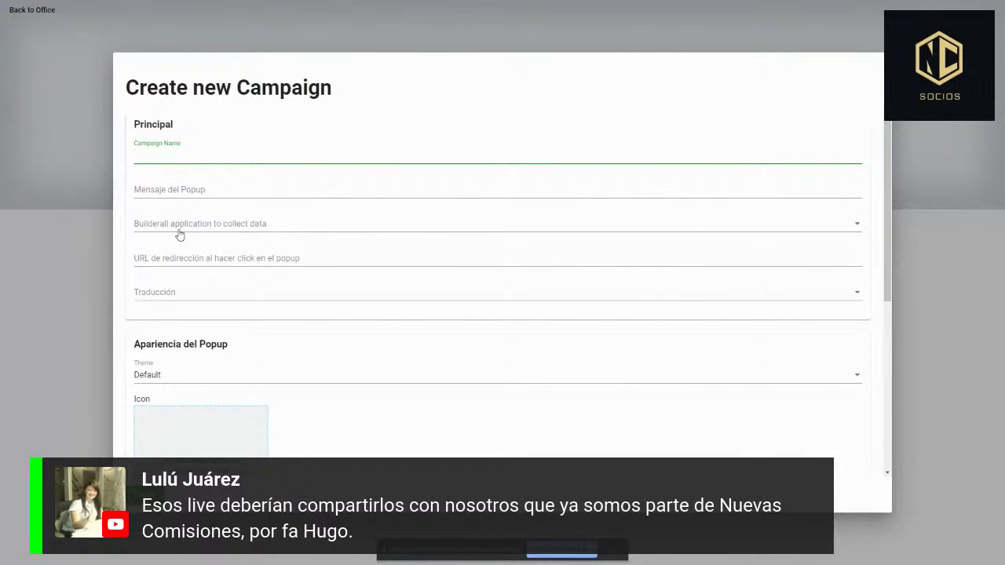
text(Curso de Builderal)
text(Embudos con Builderall -)
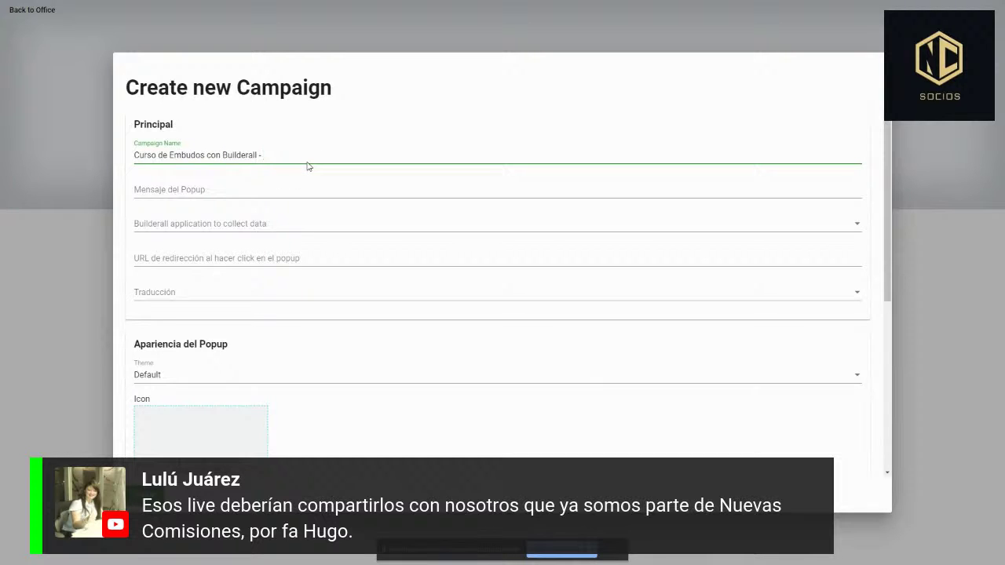
text(ads de Builderall)
click(182, 196)
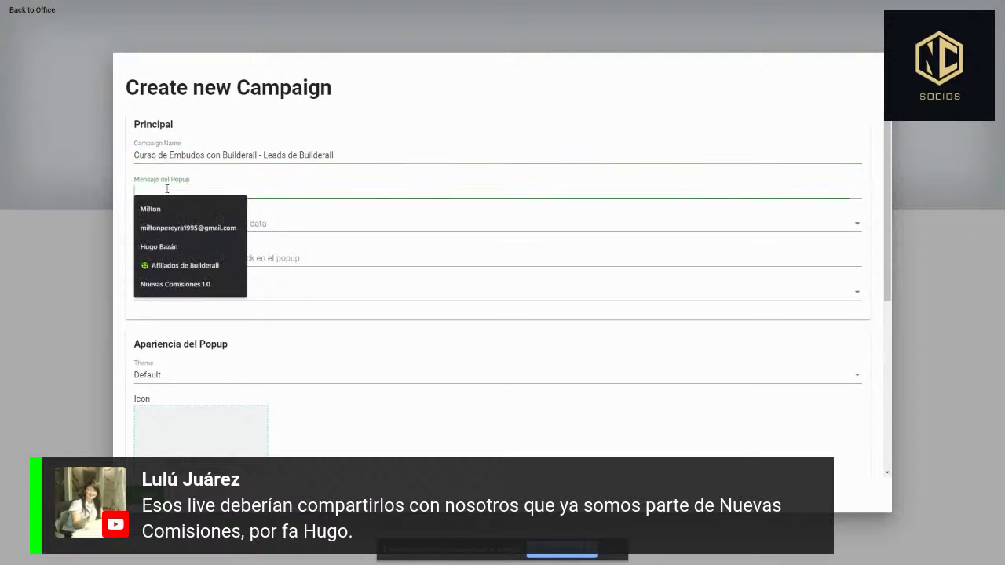
click(822, 186)
text(Mensaje del Popup)
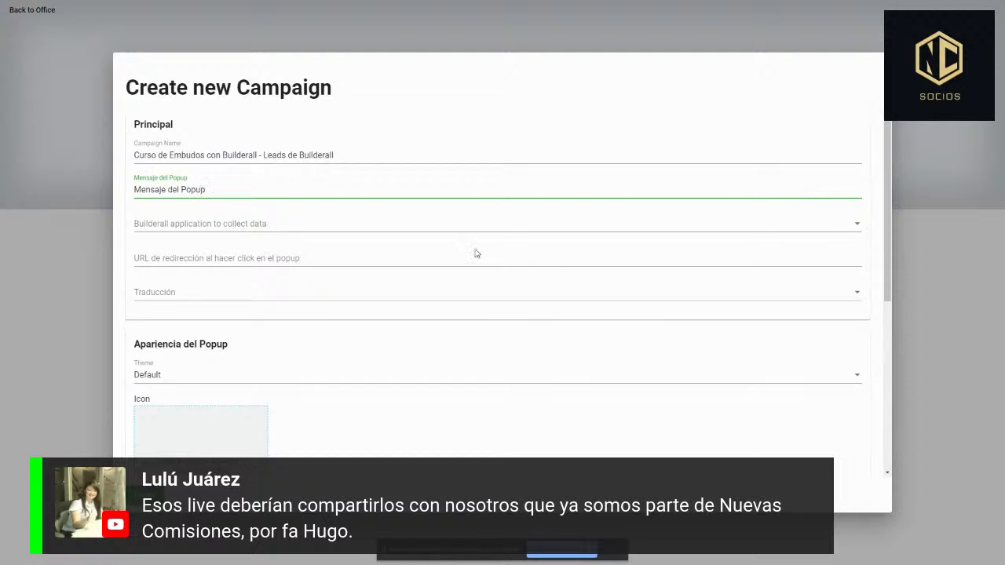
Step: Set the source to Formulario de contacto de Cheetah, redirect URL google.com, and translation Español
click(264, 226)
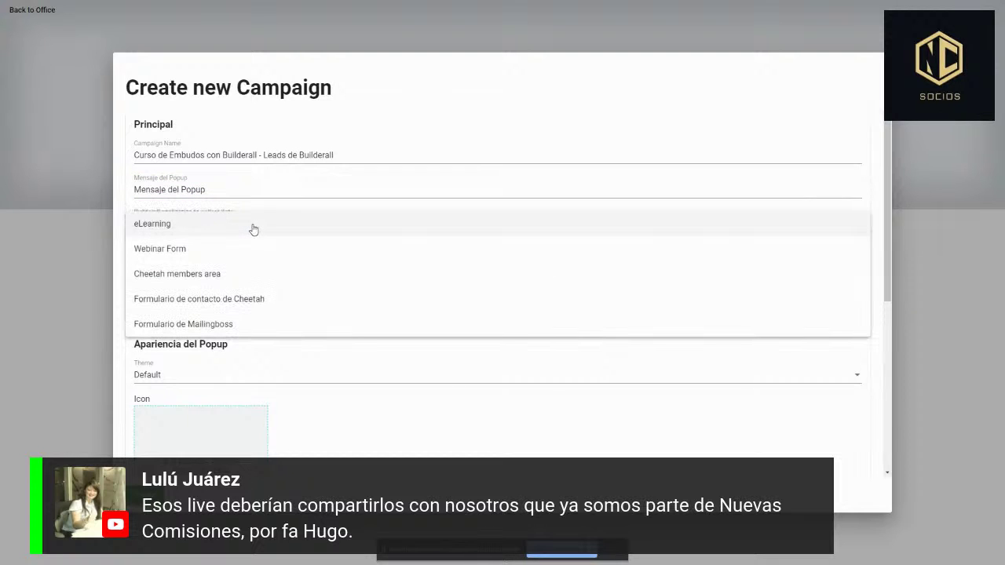
click(117, 289)
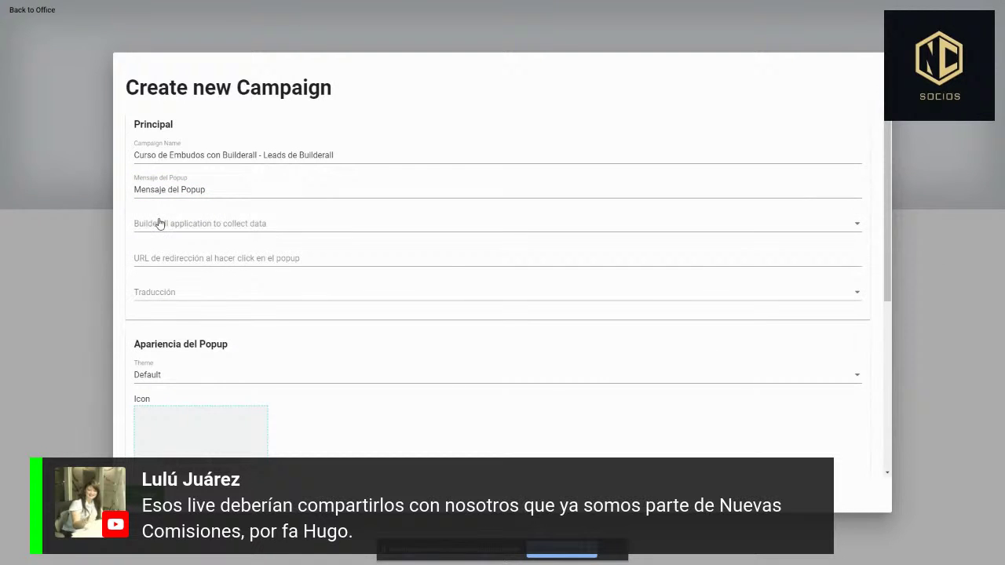
click(245, 229)
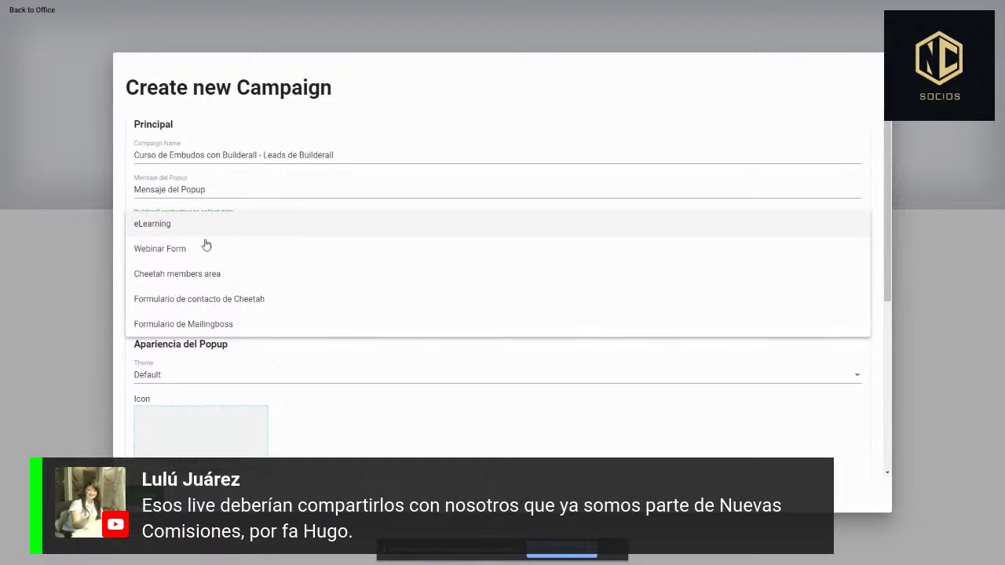
click(174, 299)
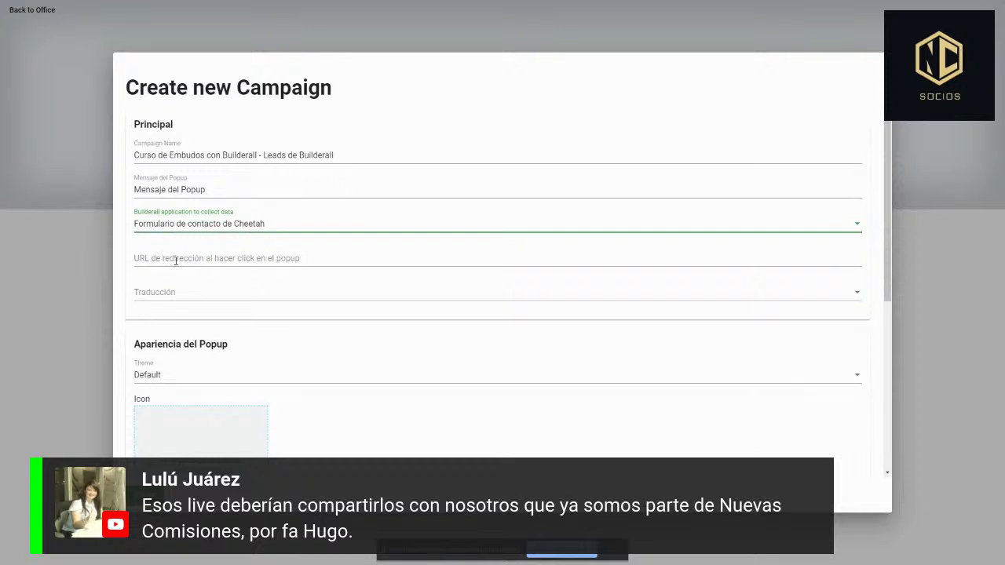
click(278, 259)
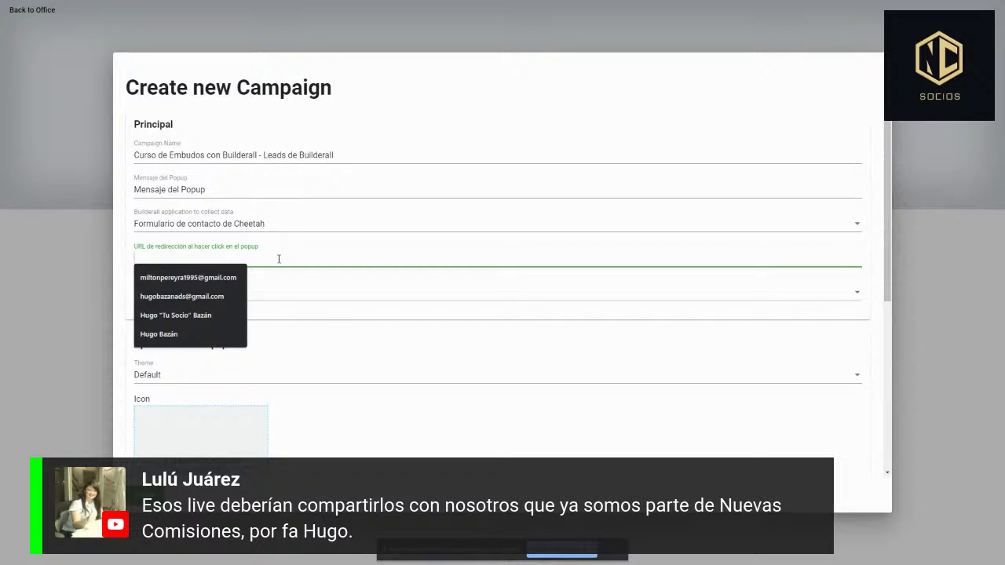
text(google.co)
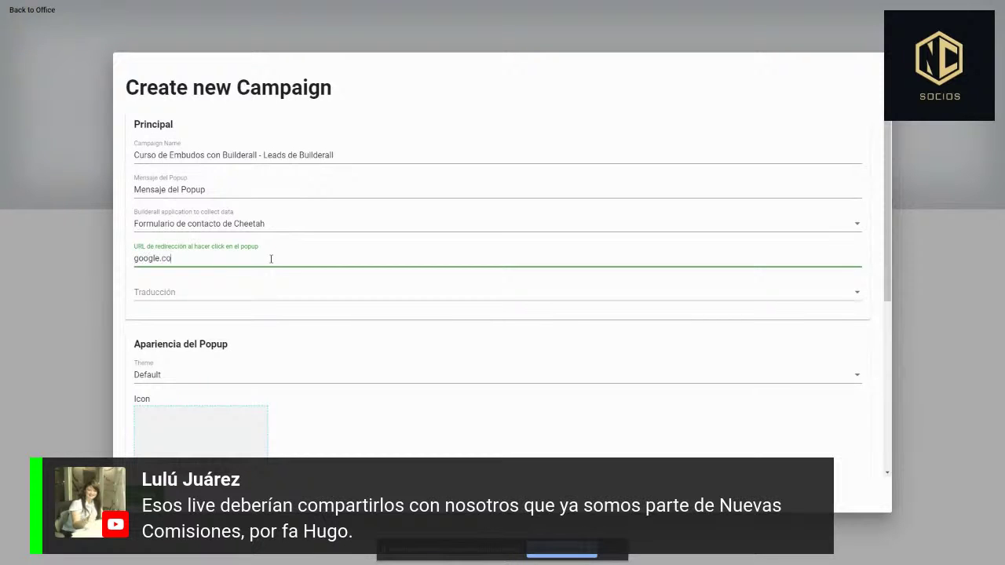
click(257, 299)
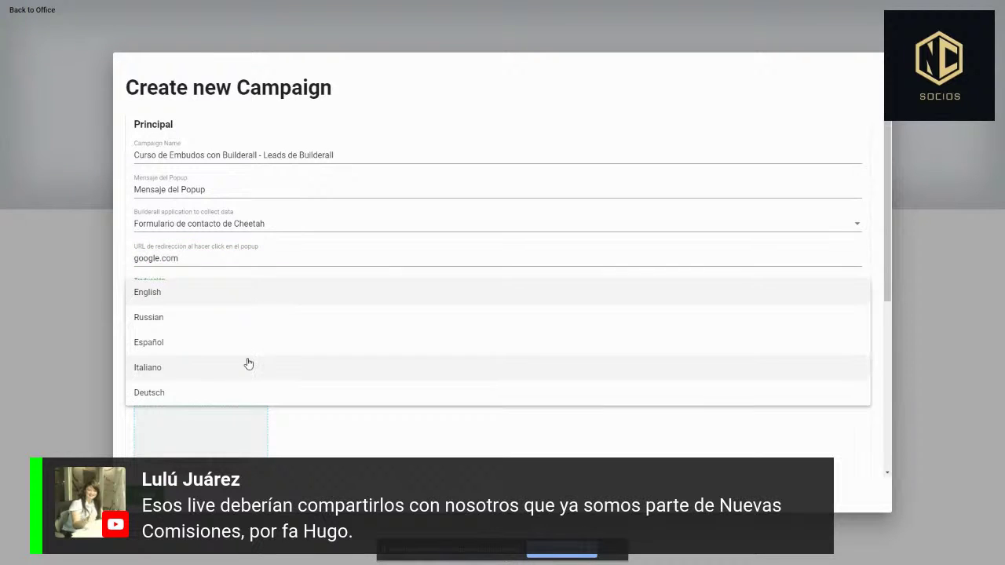
click(247, 343)
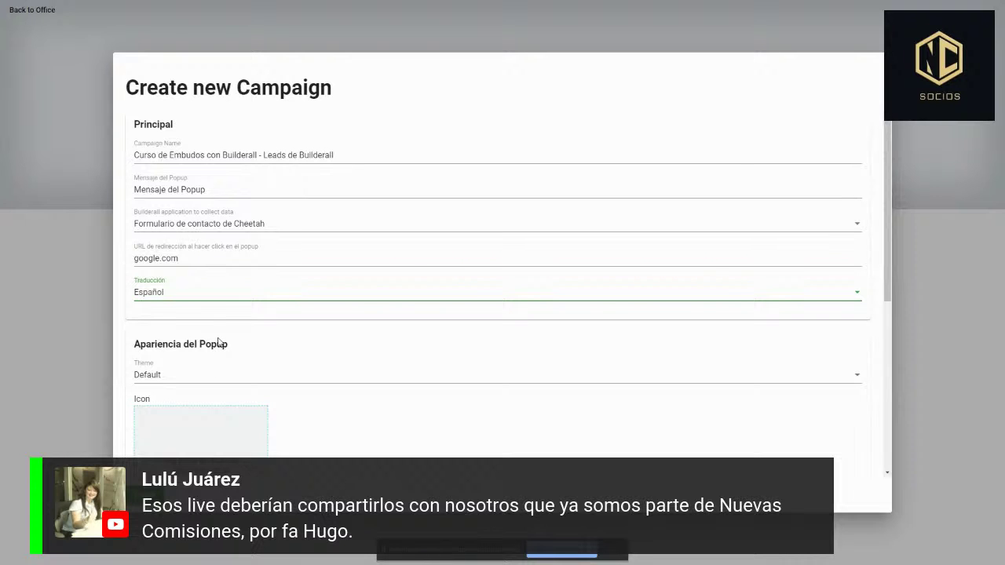
Step: Set the popup theme to Dark and upload an icon image
scroll(218, 343, down, 1)
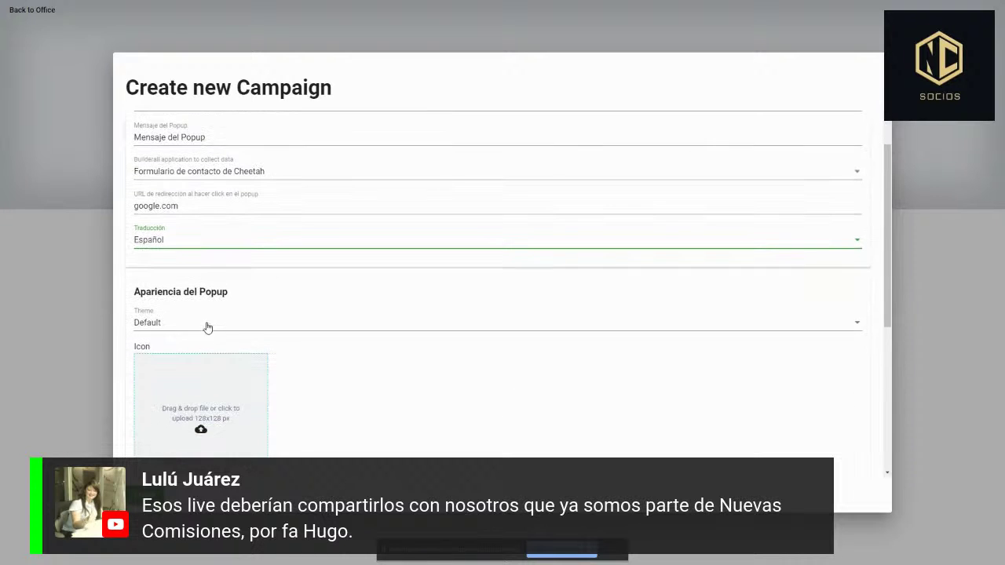
click(152, 333)
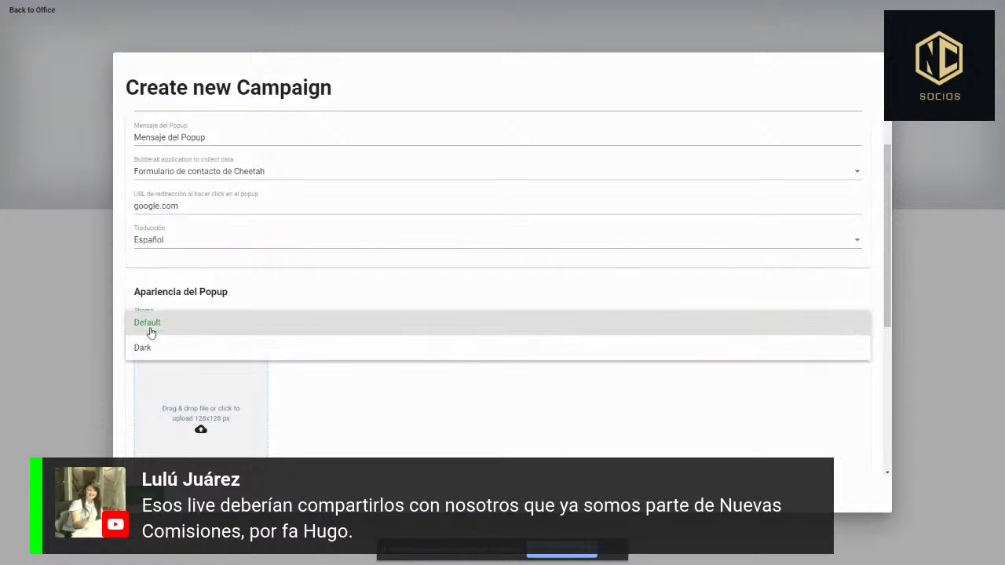
click(199, 348)
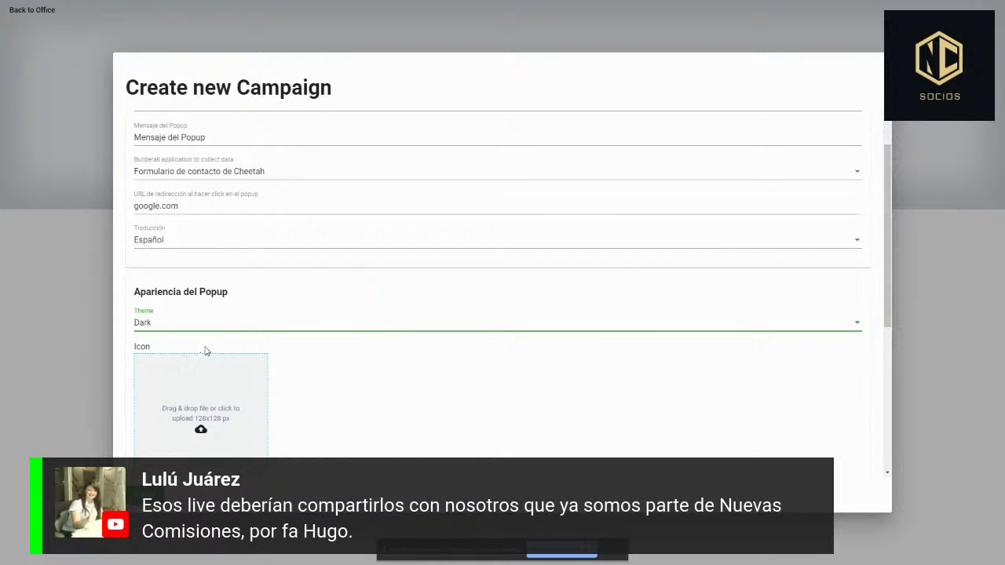
scroll(233, 355, down, 3)
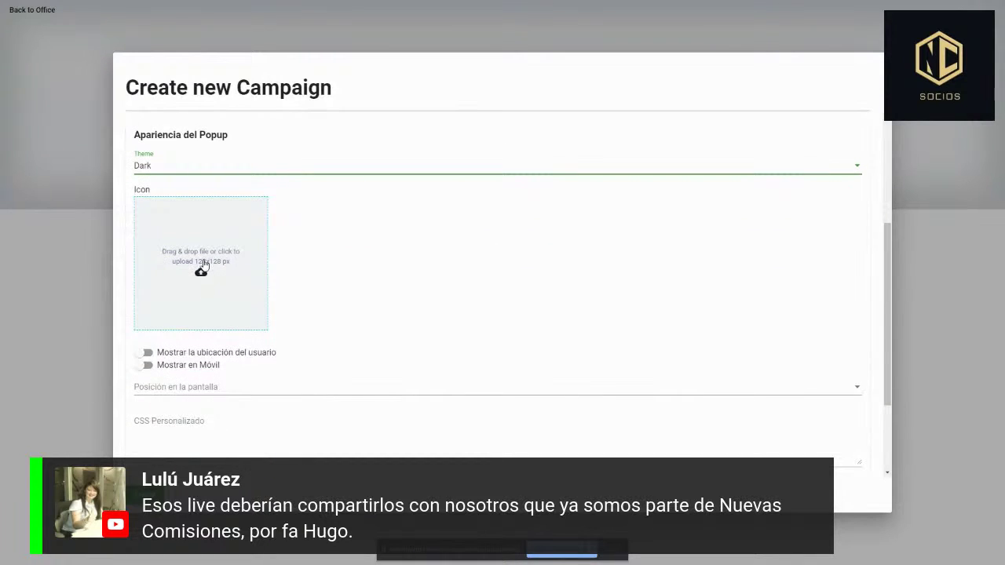
click(200, 274)
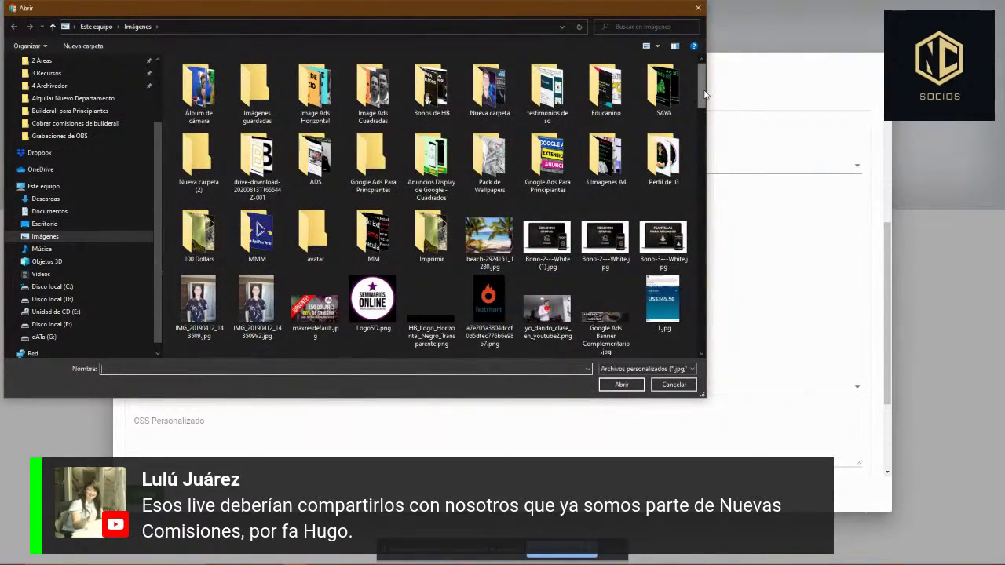
scroll(470, 210, down, 15)
click(430, 182)
click(621, 385)
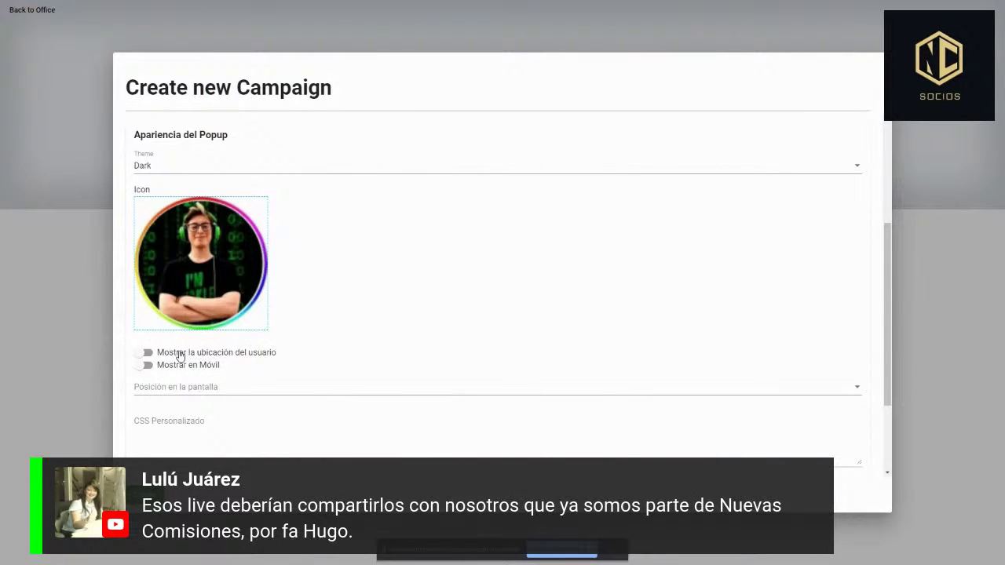
Step: Turn on location and mobile display, position Inferior izquierda, check the 30 interval, and create the campaign
click(143, 353)
click(153, 372)
click(180, 395)
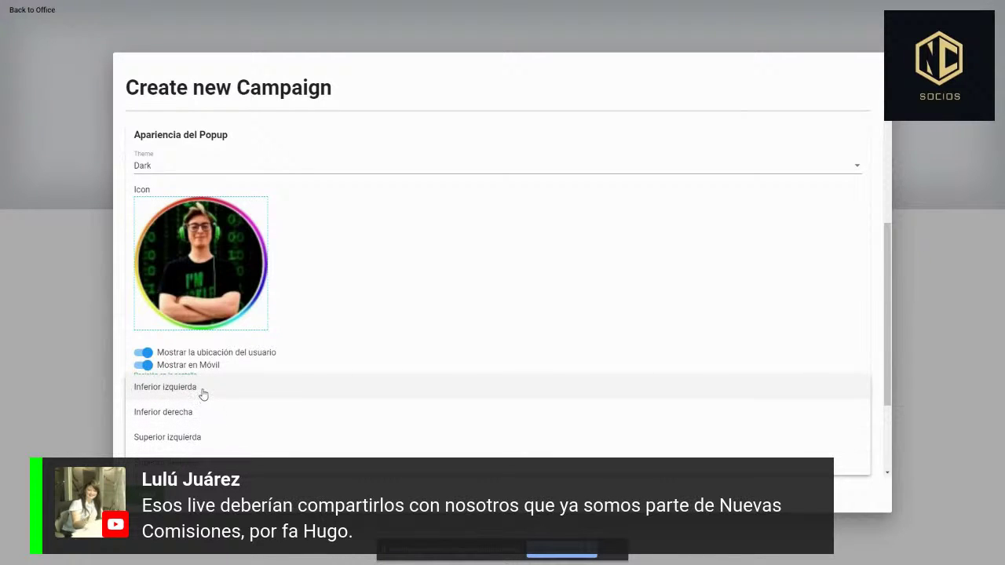
click(202, 392)
scroll(222, 385, down, 2)
scroll(179, 334, down, 1)
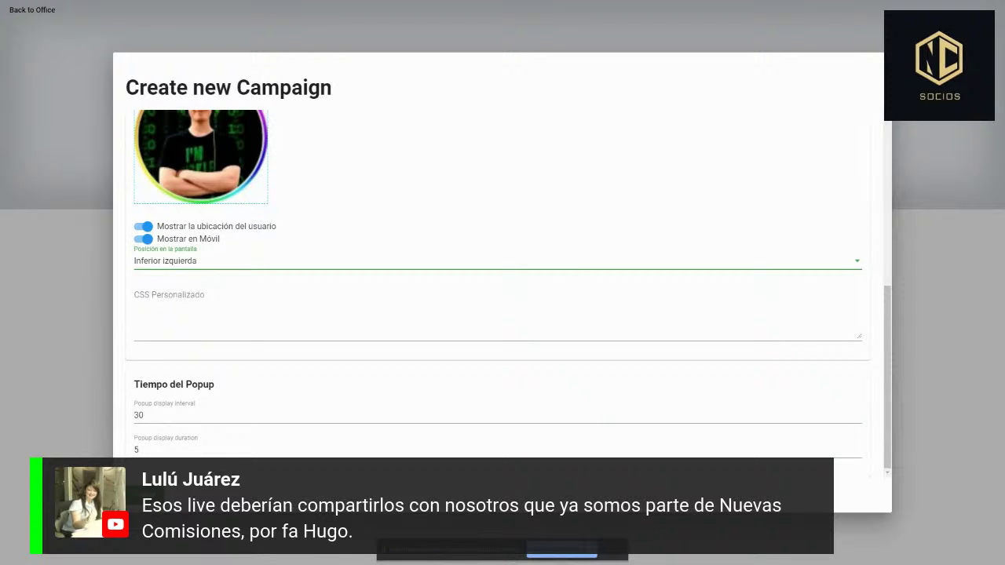
drag(157, 417, 132, 422)
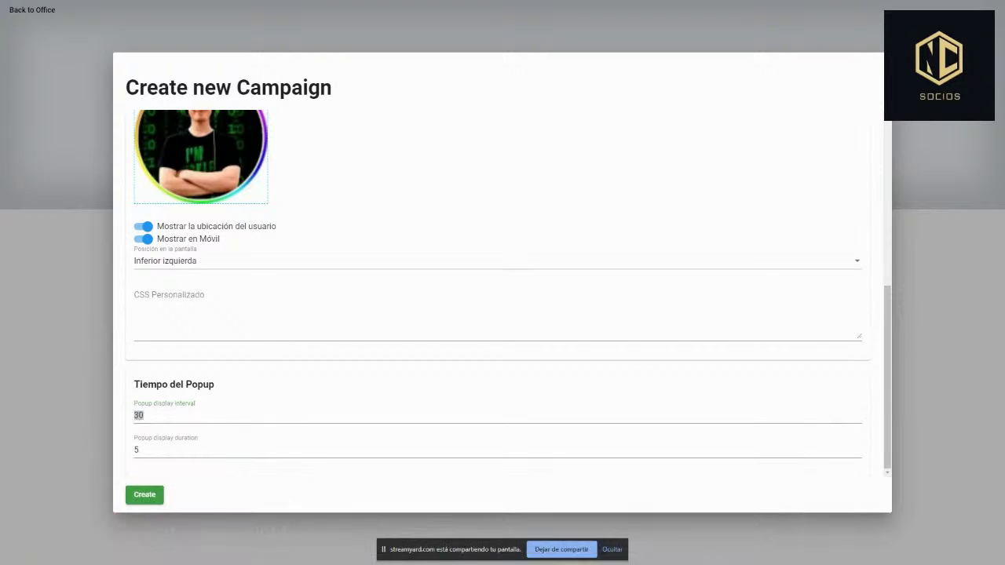
click(176, 418)
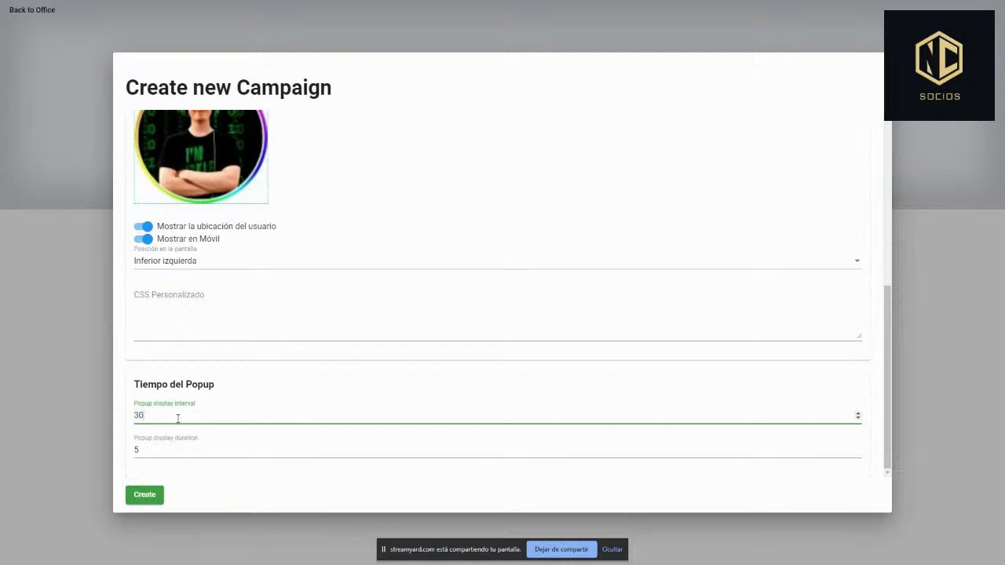
click(147, 496)
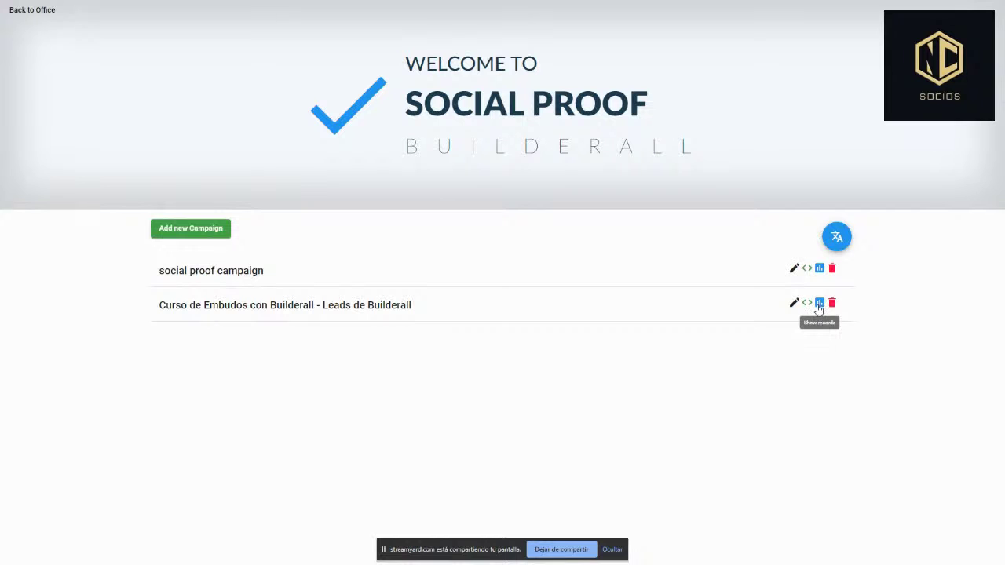
key(F11)
Step: Apply the Leads de Builderall campaign to Página de Captura and Página de Captura v2, and save
click(251, 9)
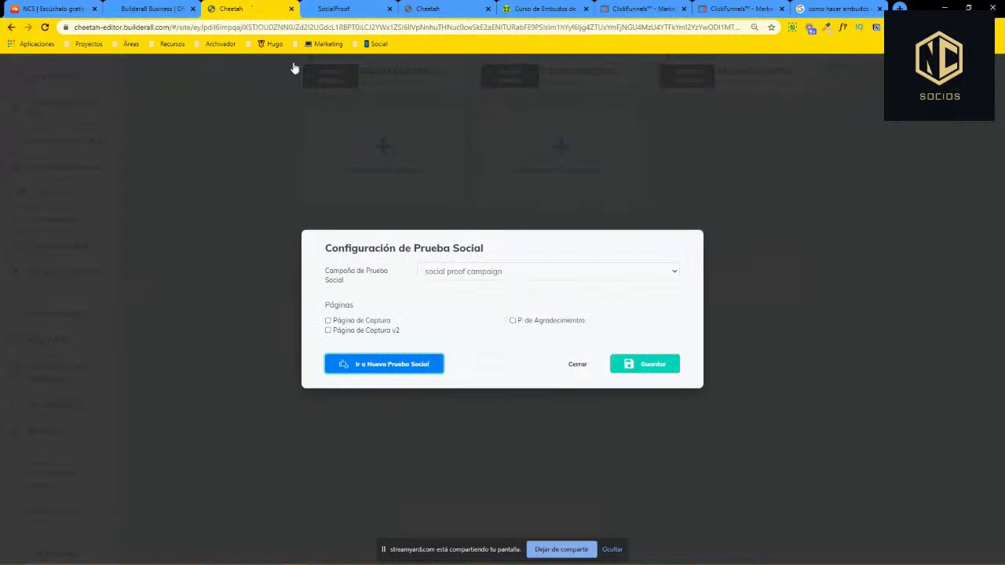
key(F11)
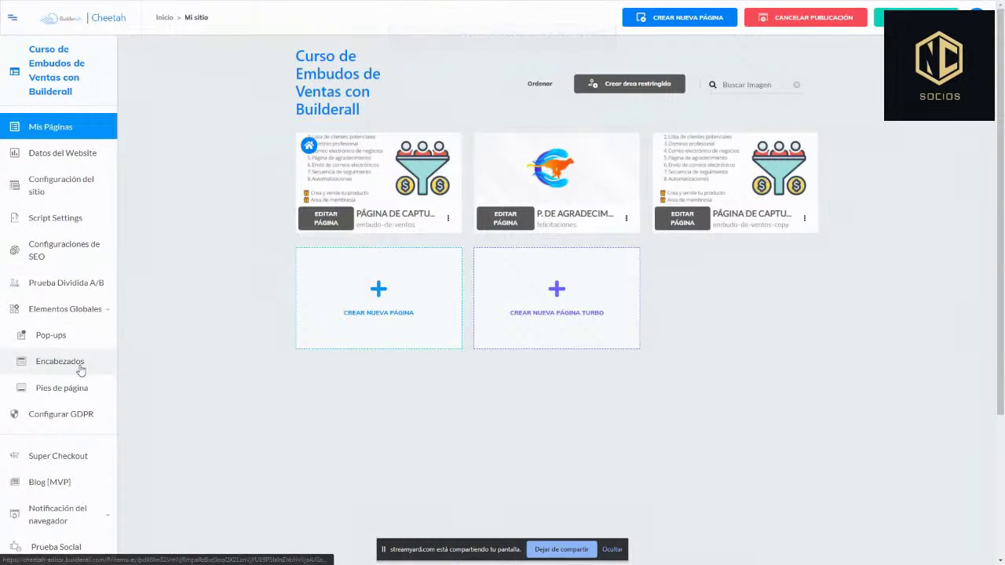
scroll(68, 515, down, 2)
click(71, 446)
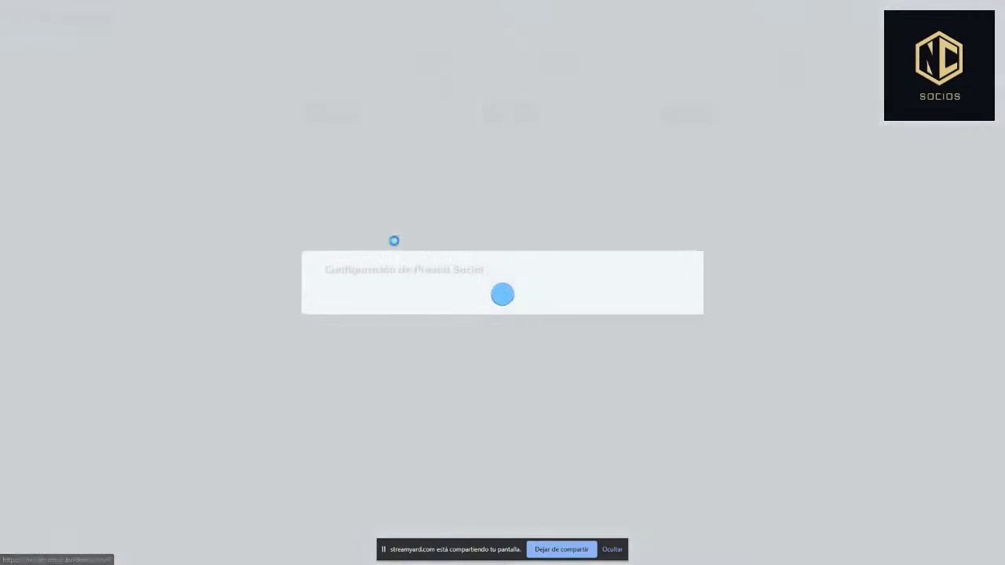
click(500, 244)
click(498, 279)
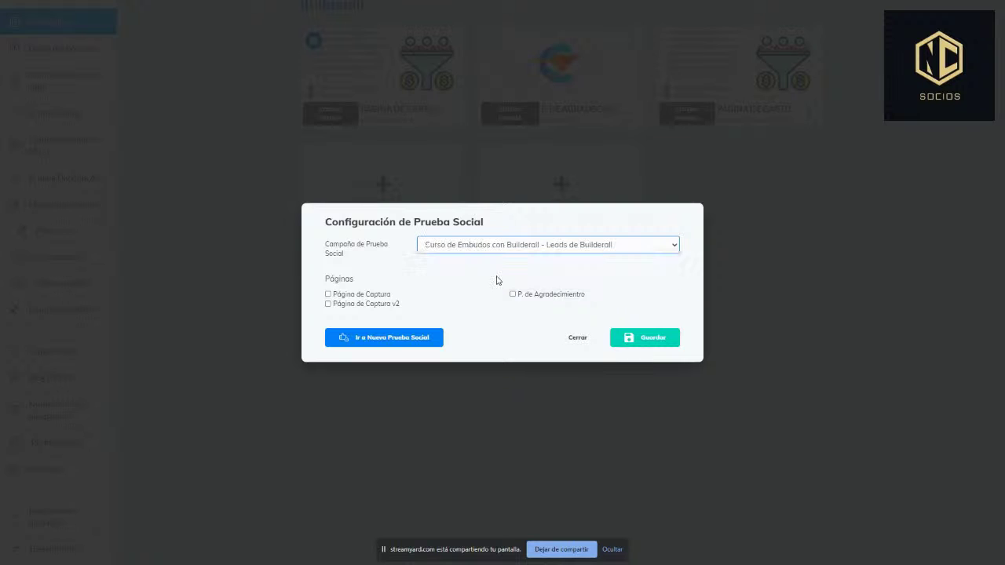
click(328, 295)
click(328, 304)
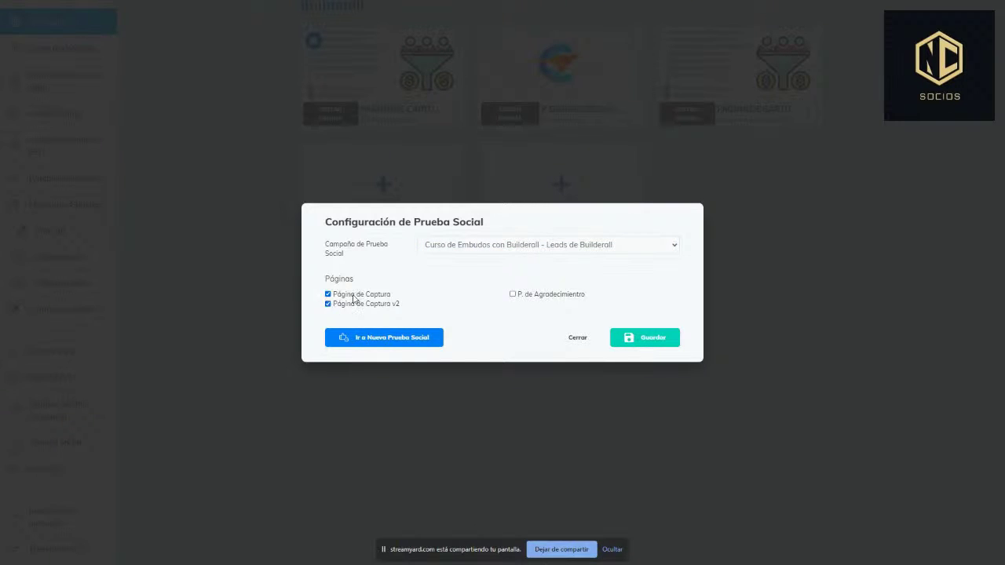
click(644, 339)
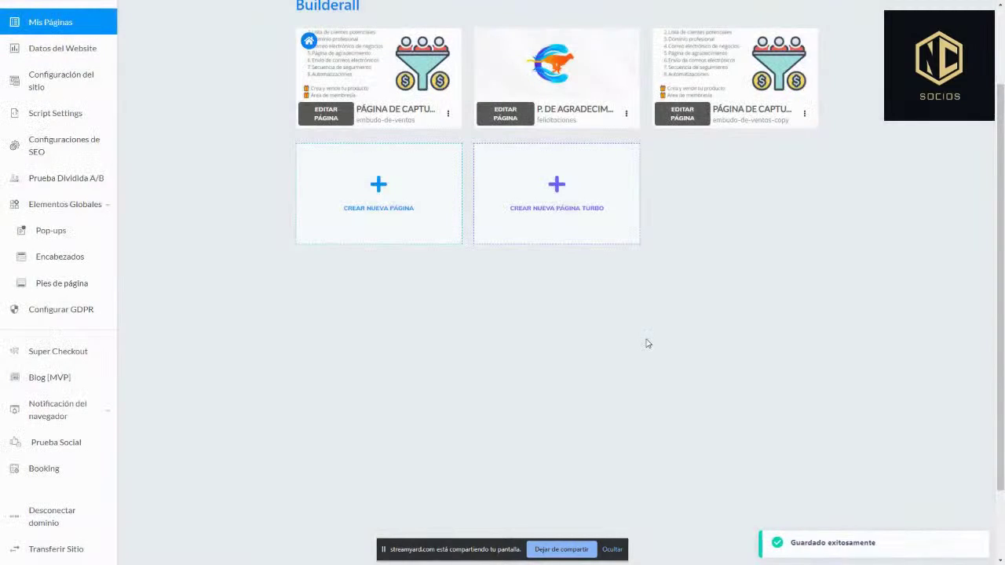
scroll(734, 390, up, 2)
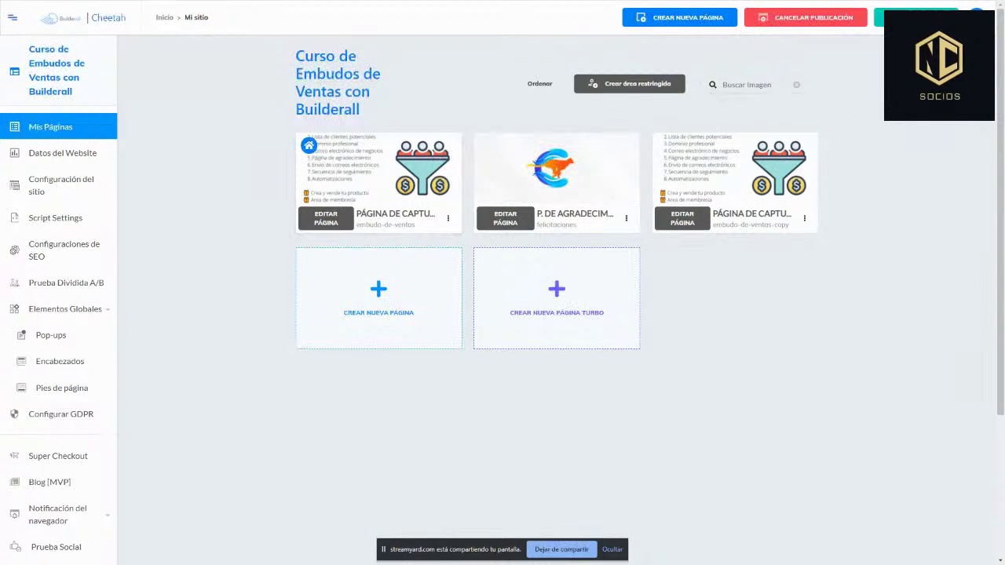
click(448, 219)
Step: Open the published capture page, try its registration form's name field, and close the ¡ESPERA! popup
click(430, 260)
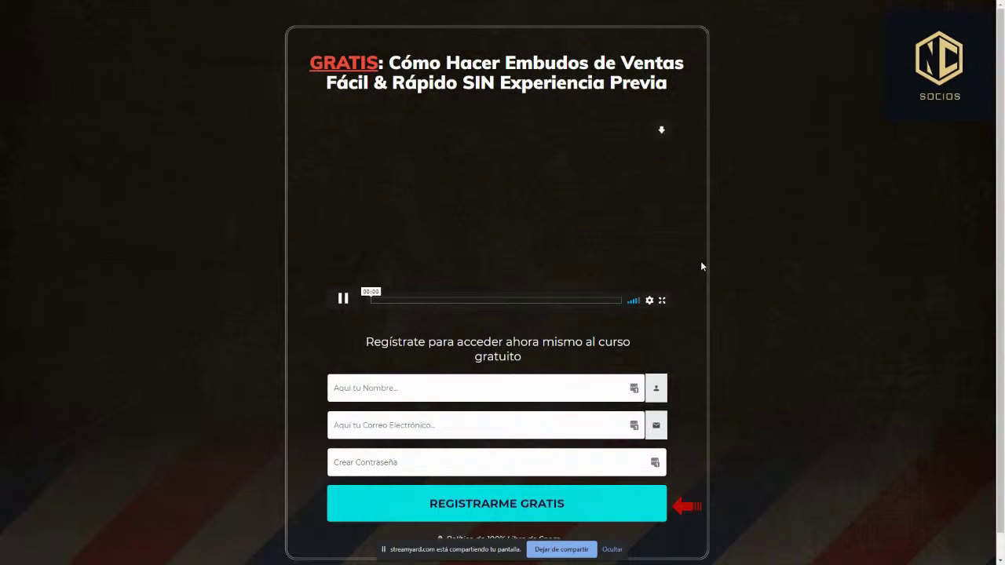
scroll(675, 429, down, 1)
click(416, 372)
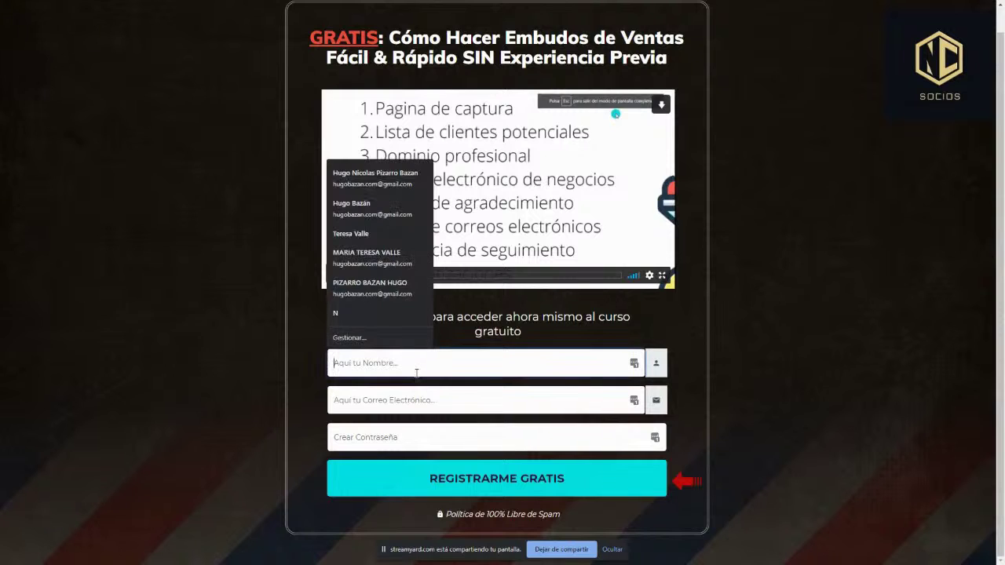
click(116, 484)
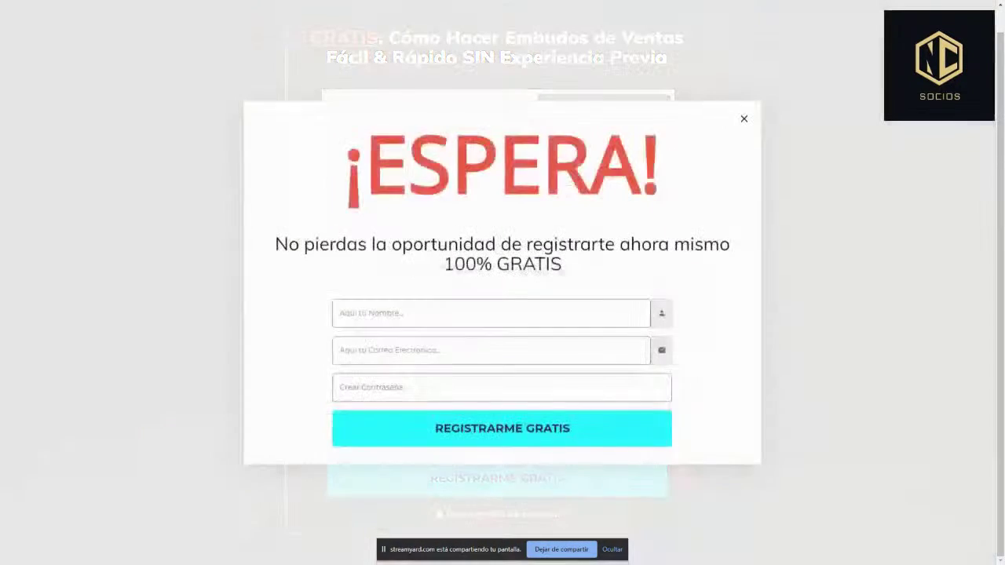
click(744, 118)
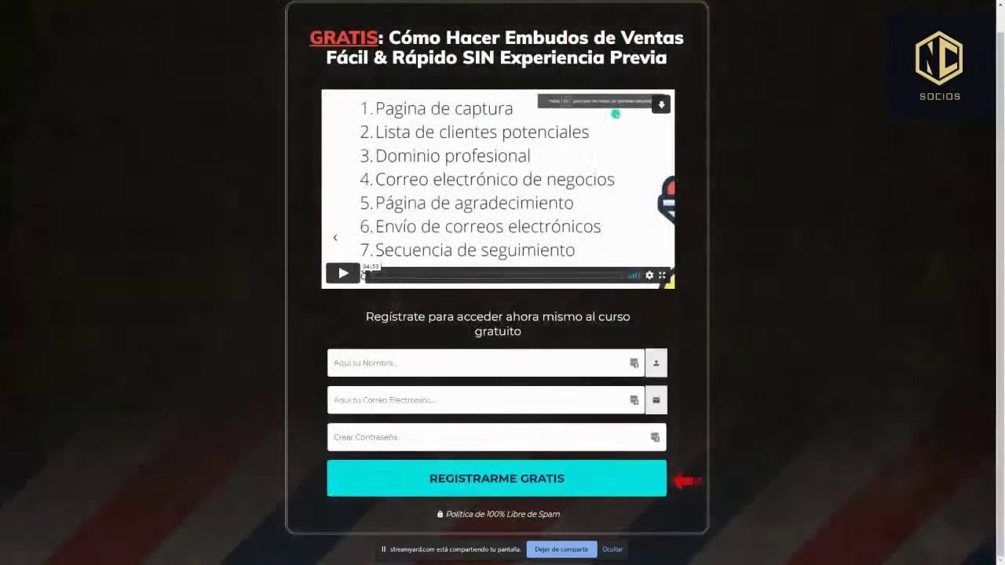
Step: Exit full screen, select the capture page's web address, and return to the Cheetah editor
key(F11)
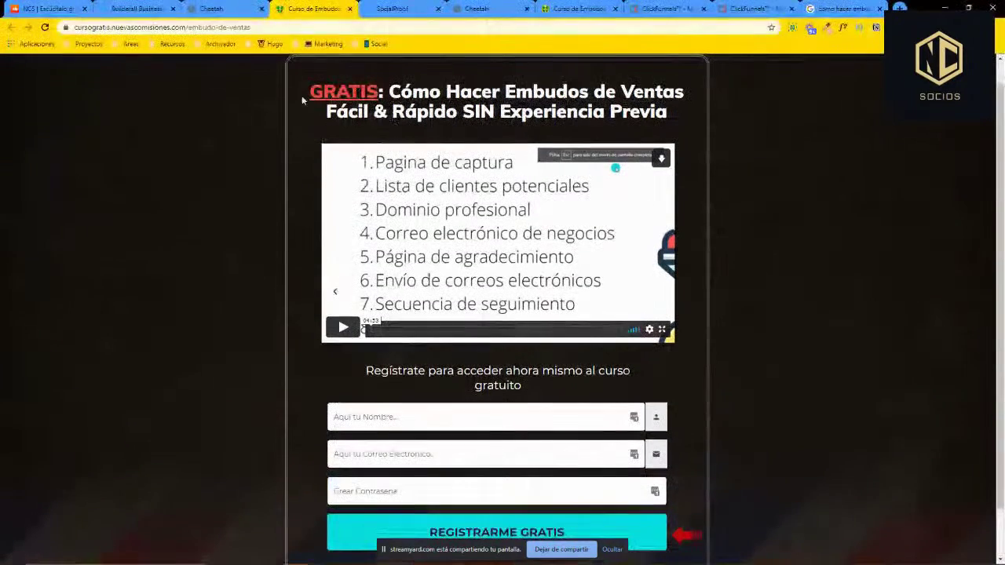
click(252, 29)
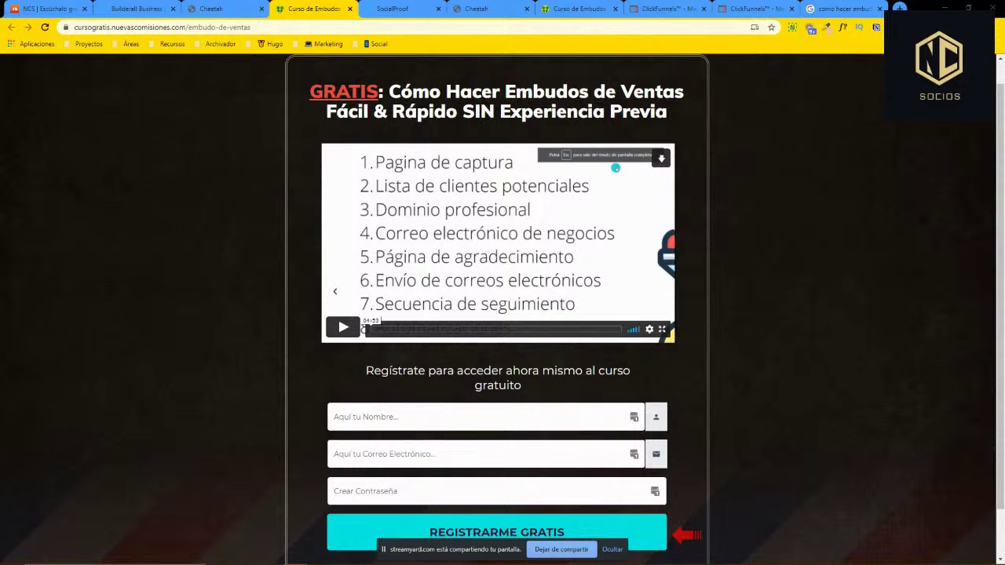
scroll(793, 375, down, 1)
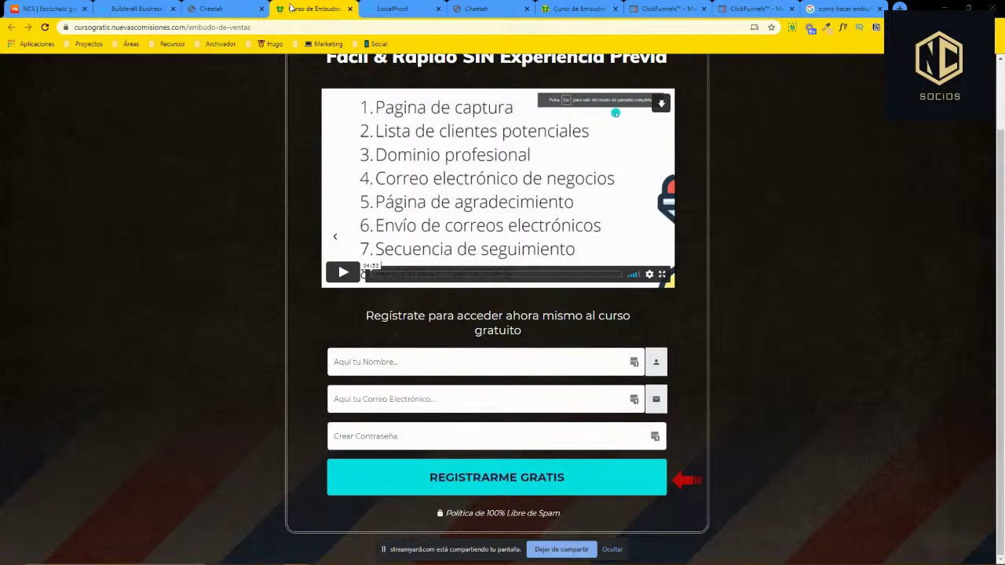
click(219, 8)
scroll(52, 430, down, 2)
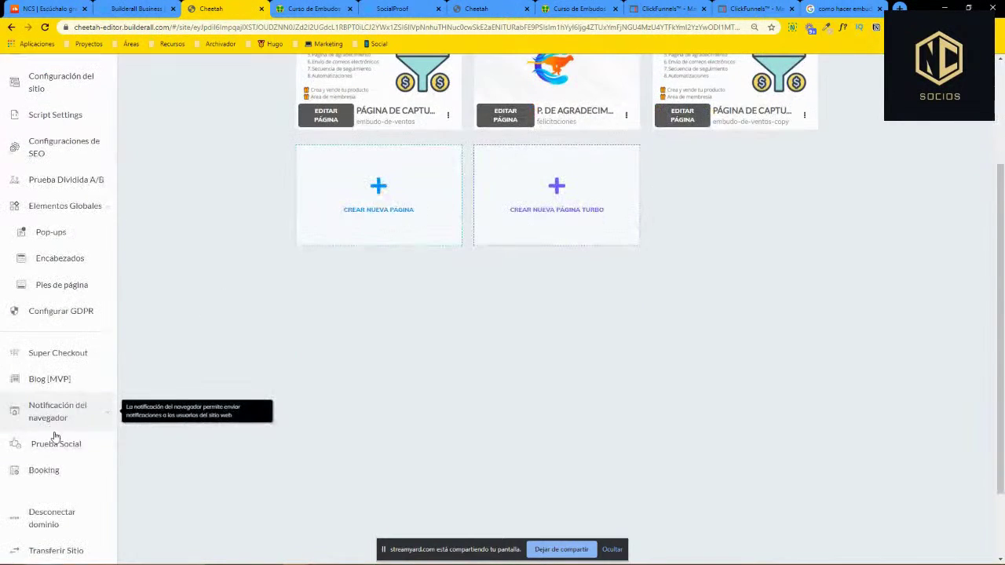
Step: Edit the Curso de Embudos campaign and try Formulario de Mailingboss as its data source
click(52, 445)
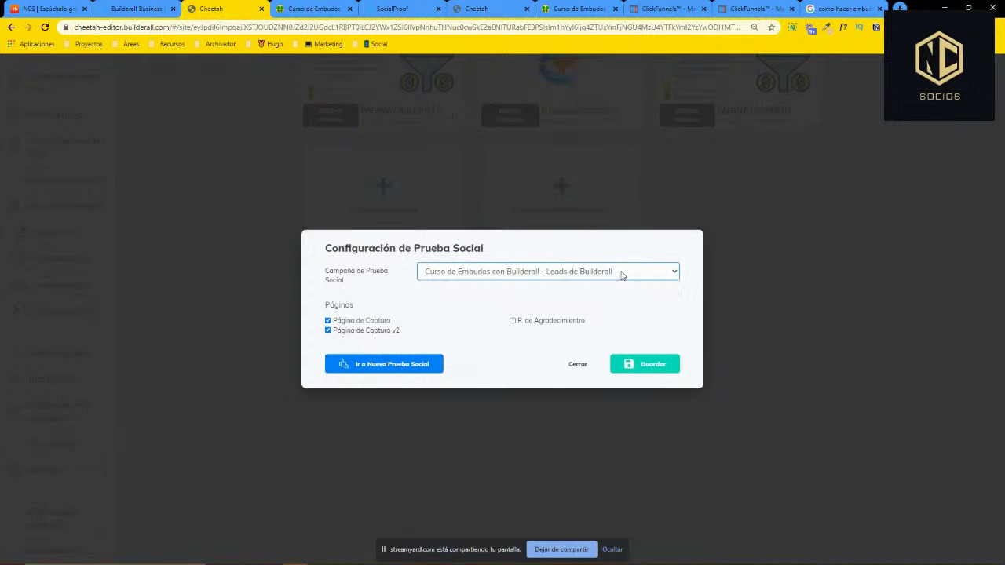
drag(397, 9, 314, 9)
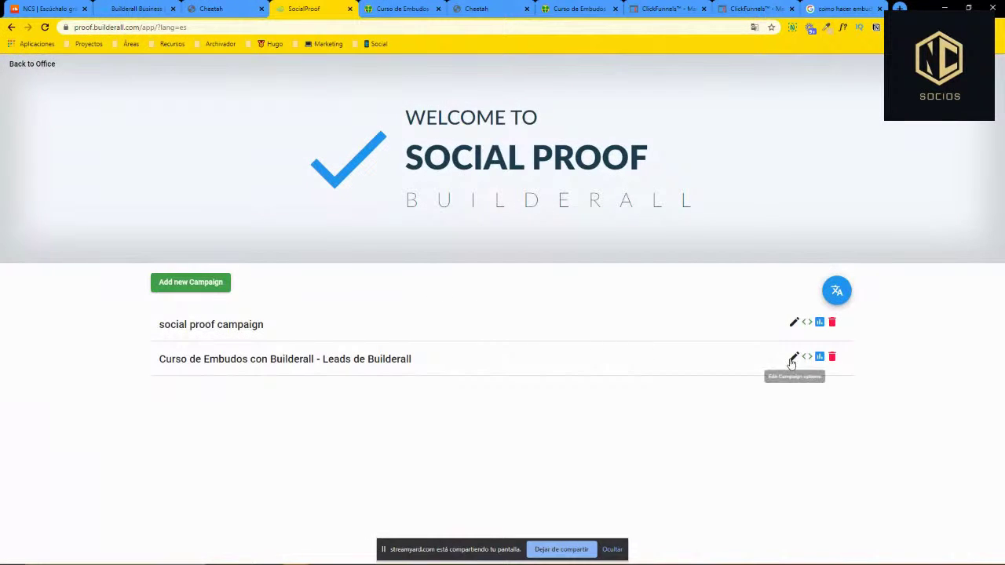
click(793, 357)
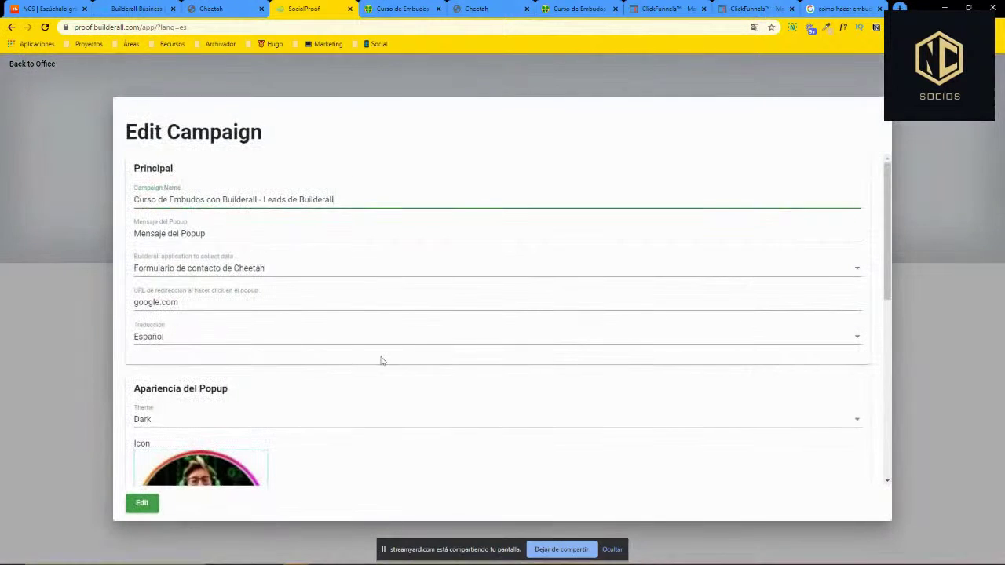
click(184, 272)
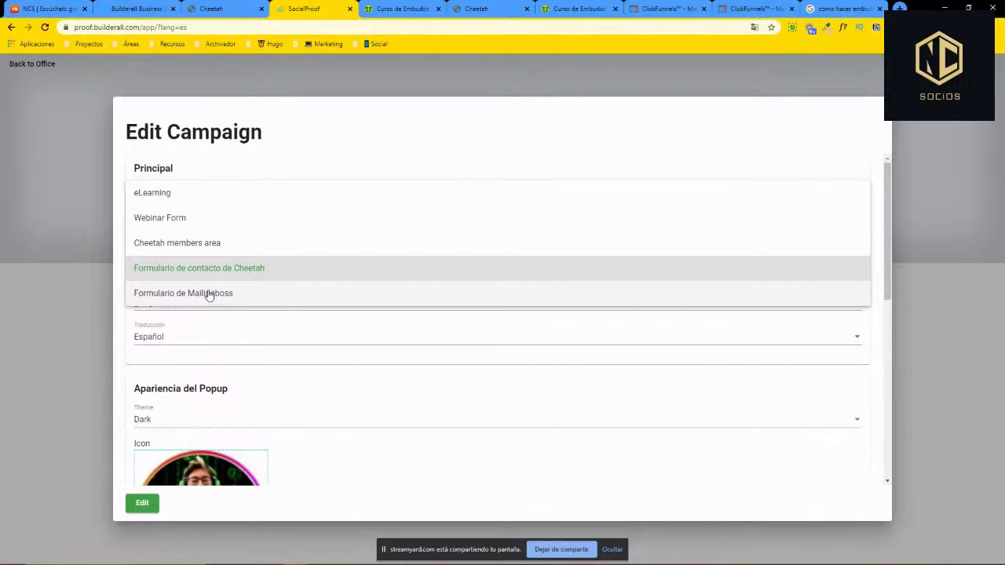
click(209, 293)
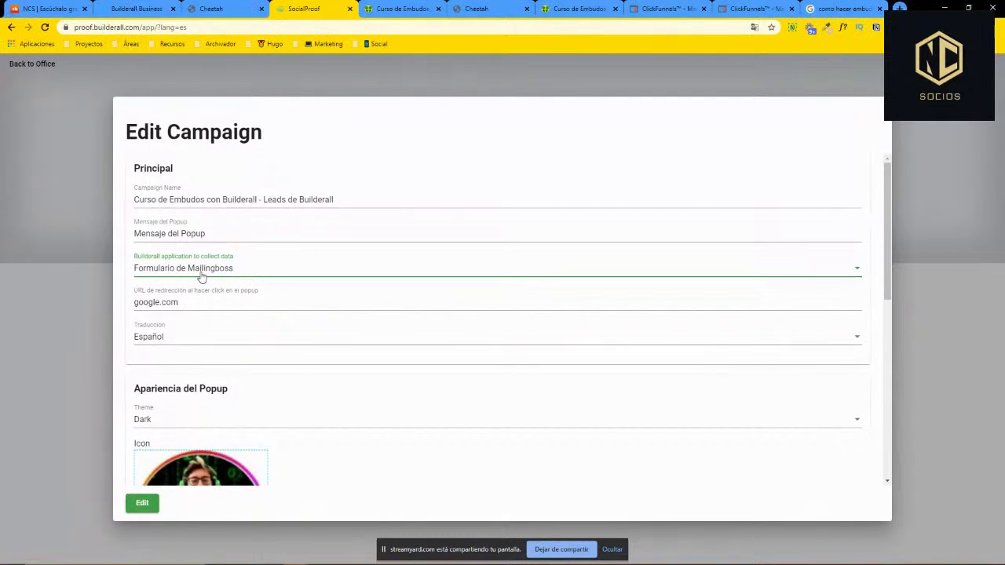
click(210, 6)
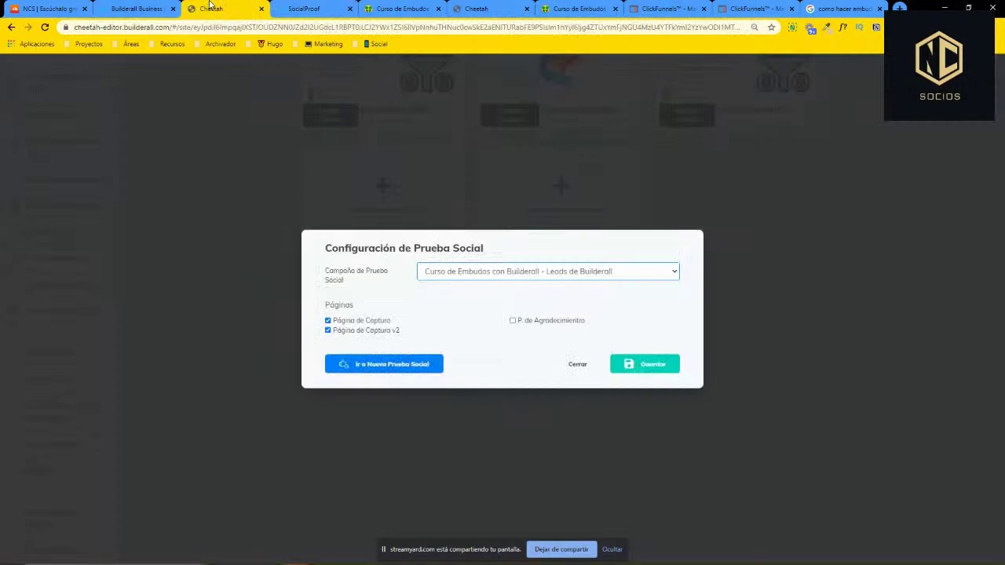
click(303, 8)
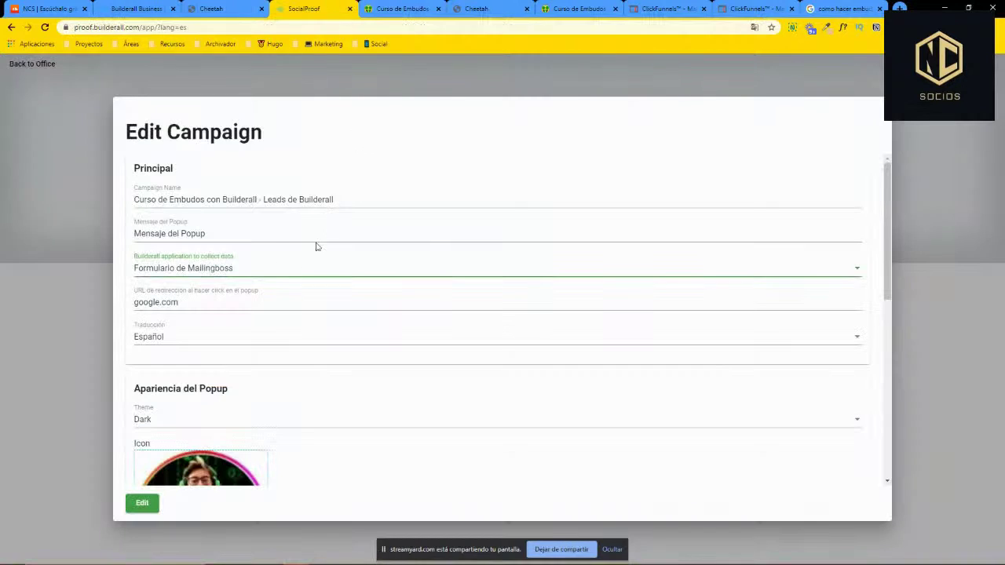
Step: Check the affiliate panel and Cheetah settings, then close the data app list unchanged
click(230, 272)
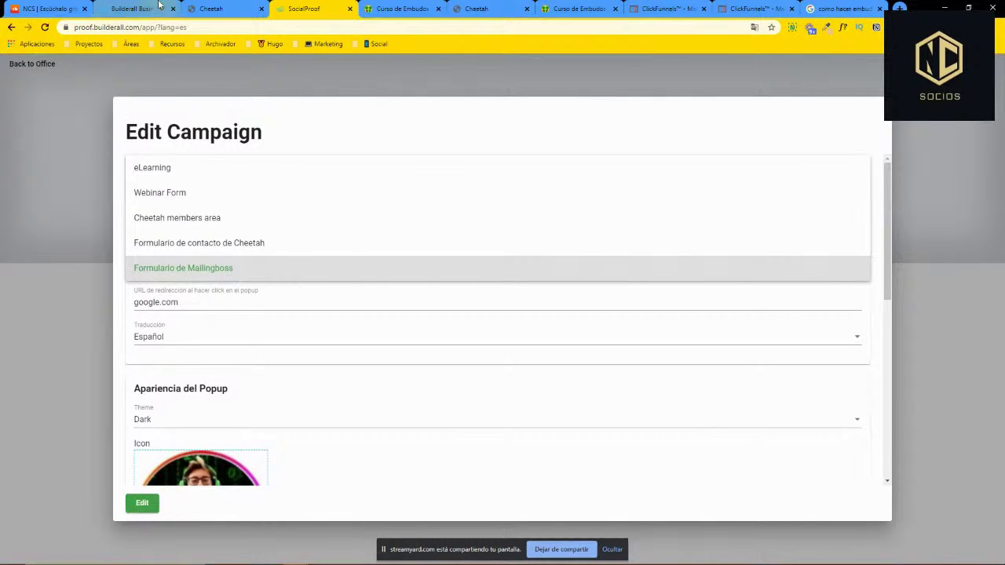
click(129, 8)
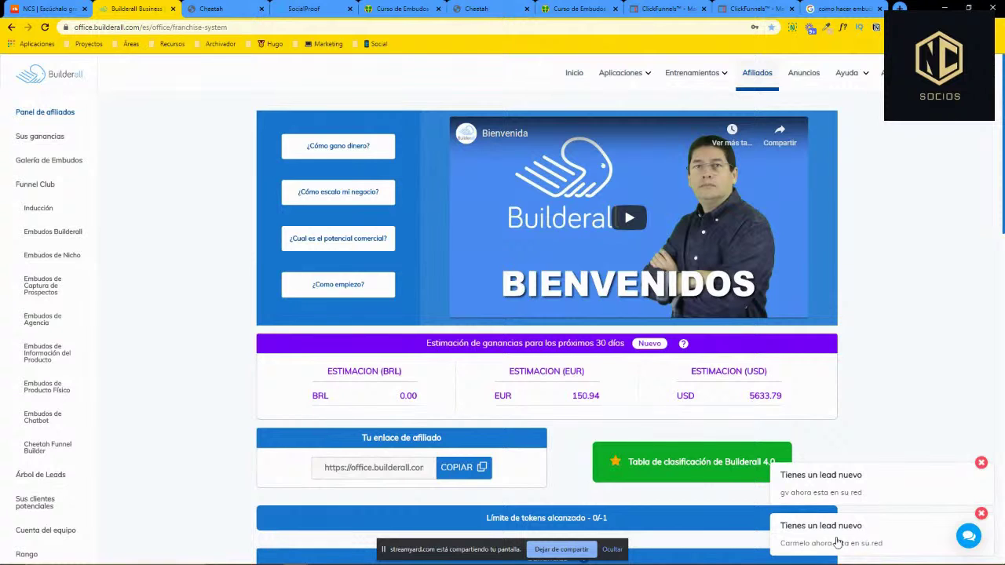
click(209, 7)
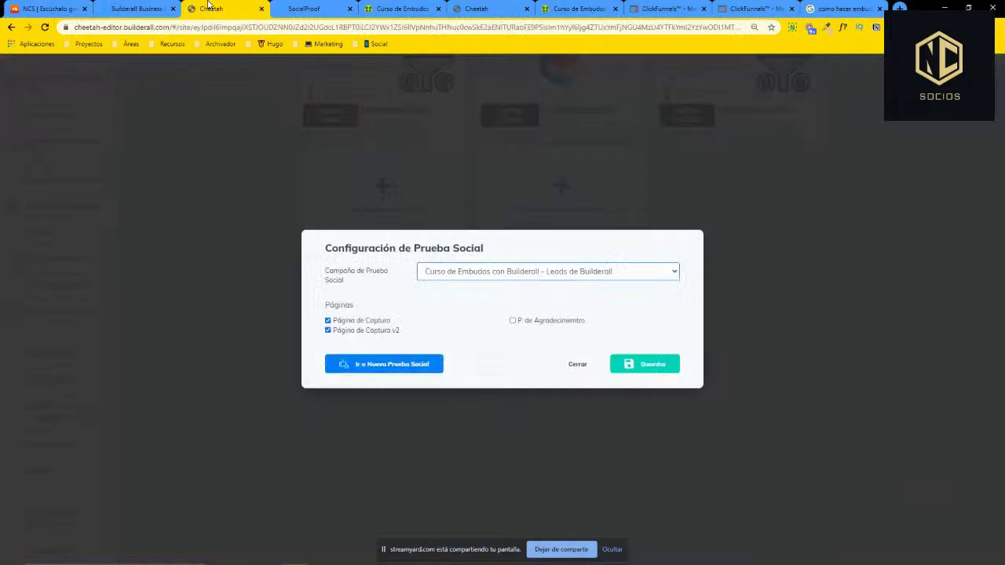
click(586, 374)
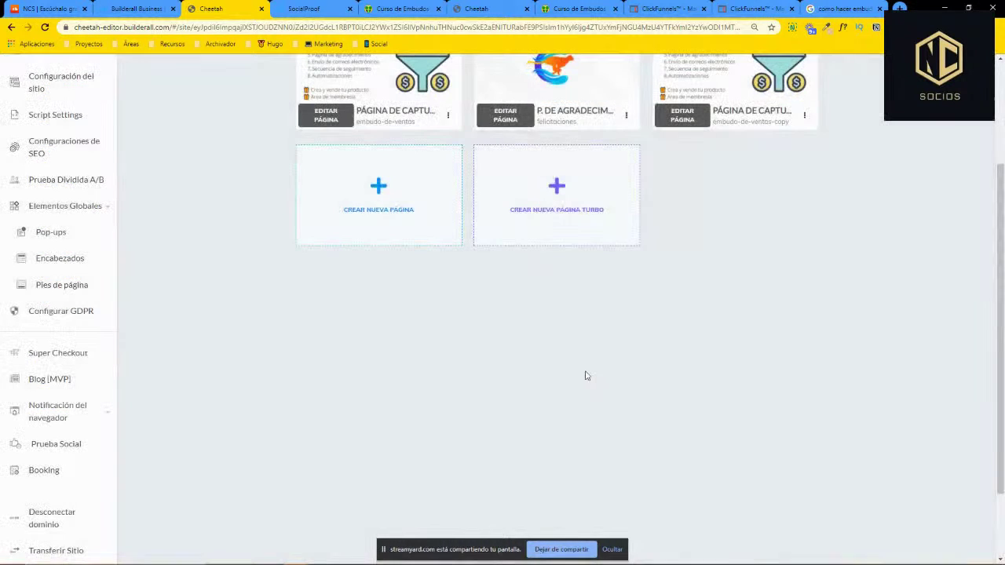
key(ctrl+Tab)
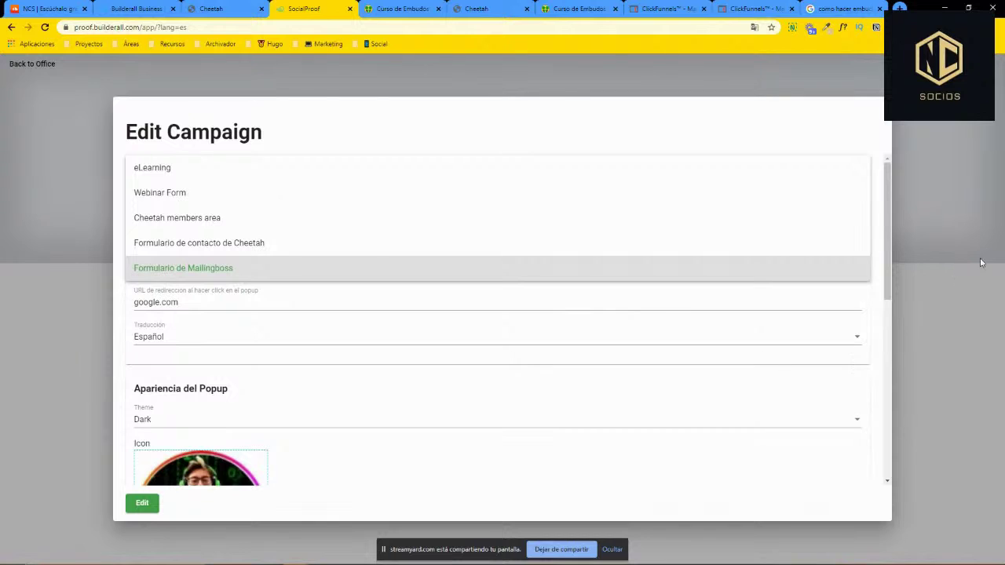
click(298, 267)
Step: Set the campaign to collect from Formulario de contacto de Cheetah, save, and view its records
click(211, 263)
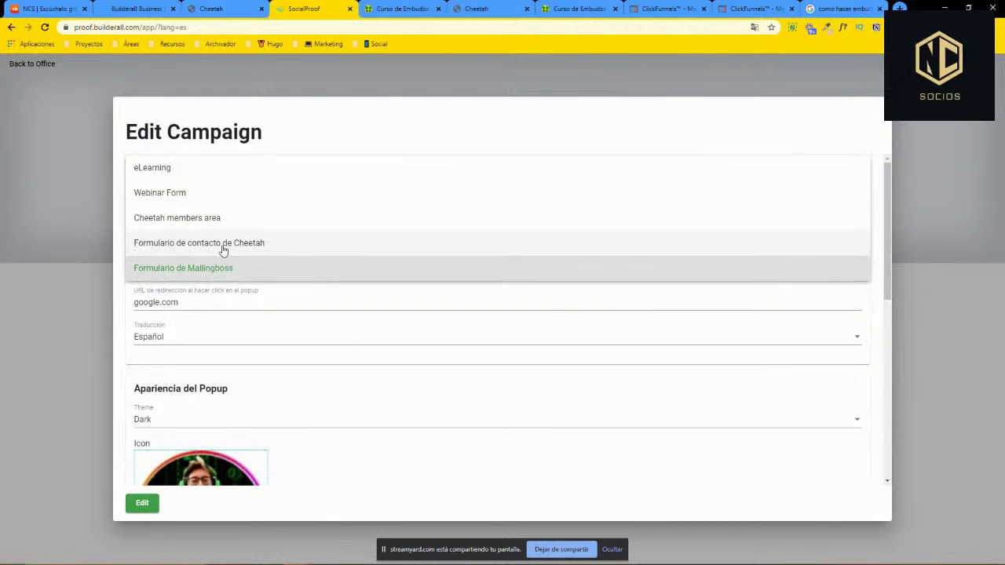
click(294, 250)
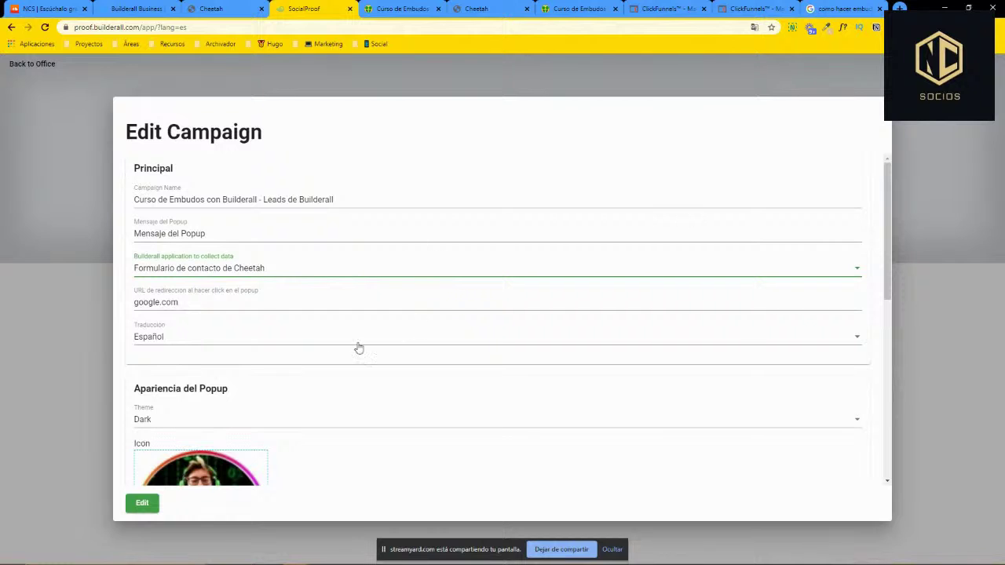
click(145, 505)
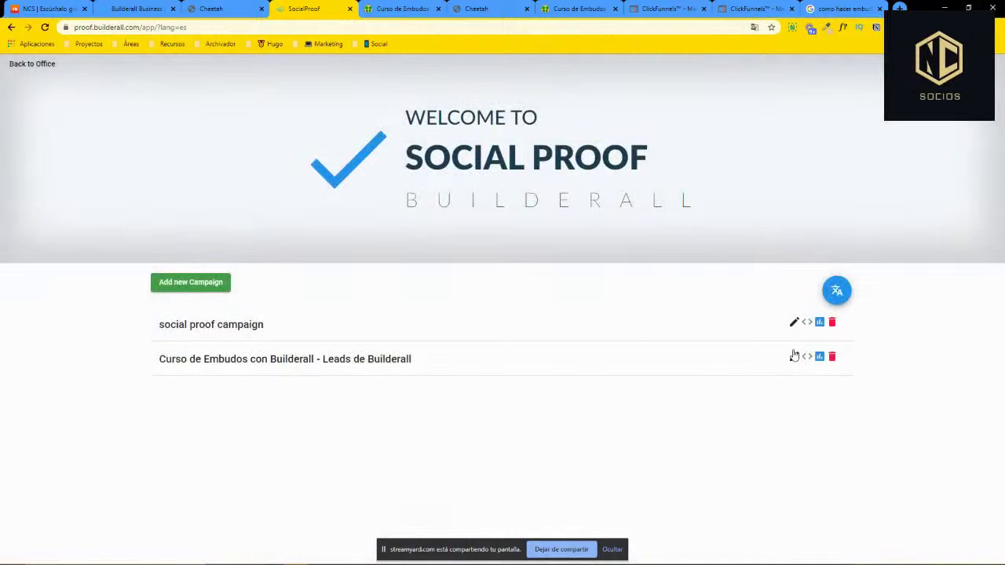
click(820, 358)
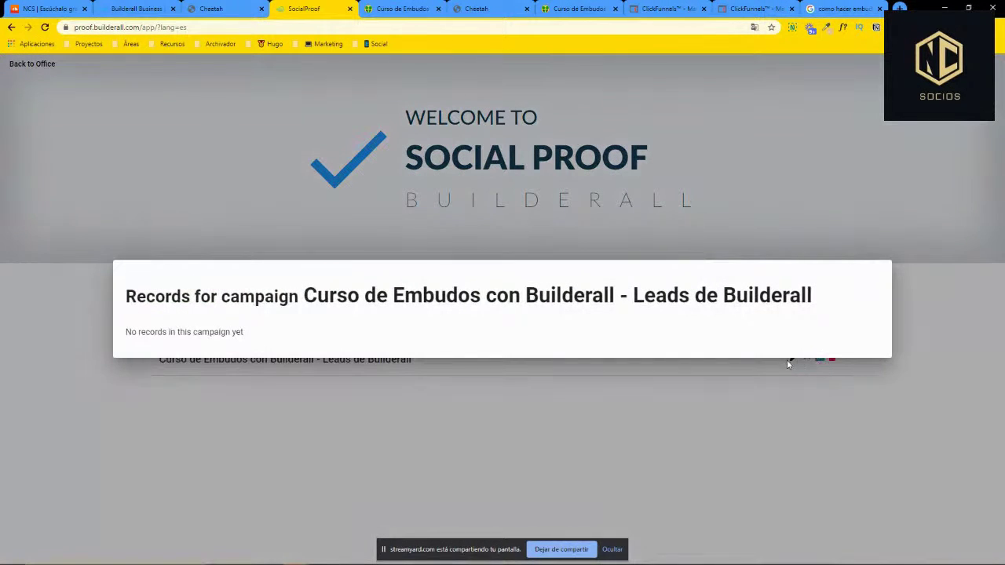
click(210, 8)
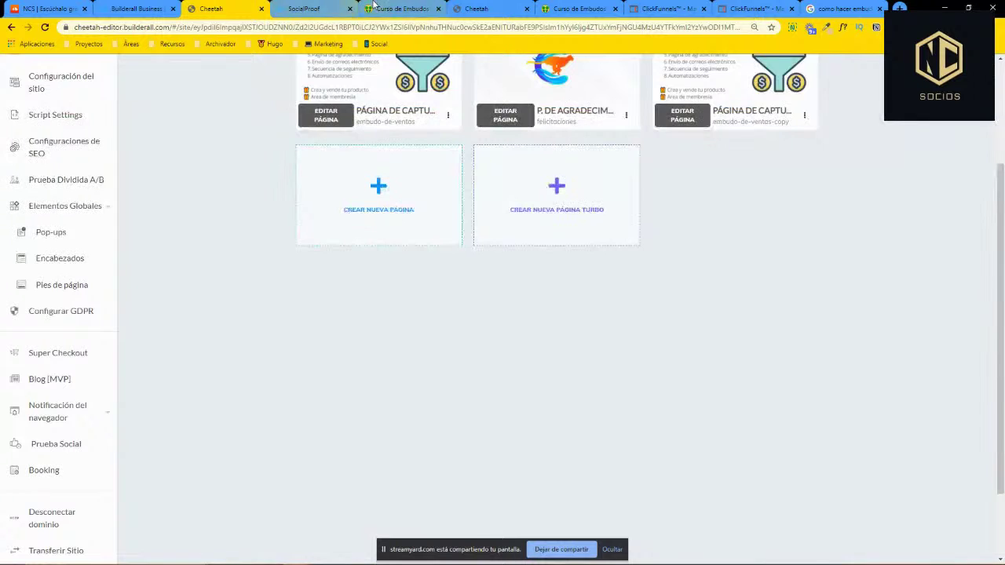
Step: Submit a test registration on the reloaded capture page with name 'Nombre', a test e-mail and password
click(402, 9)
key(Return)
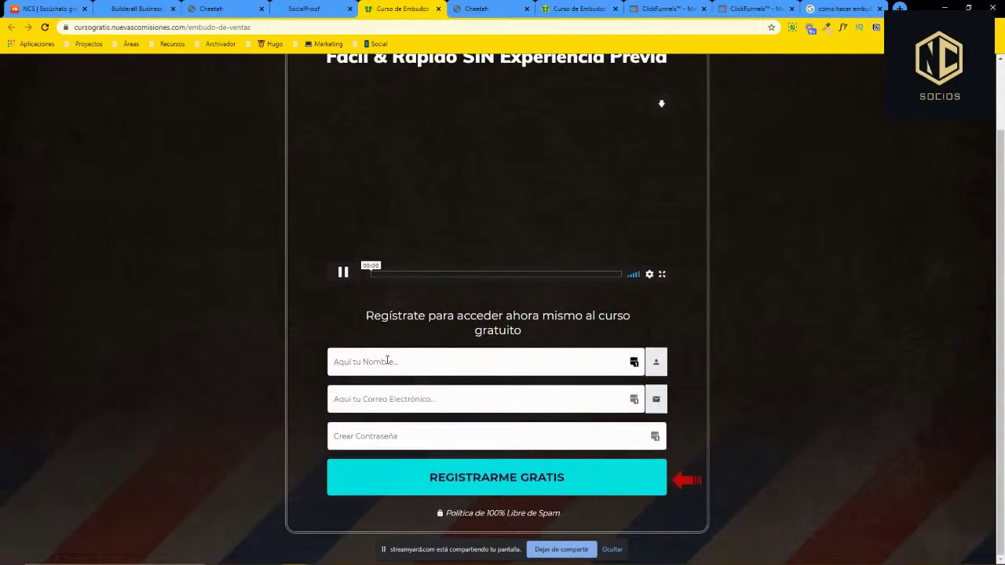
click(406, 363)
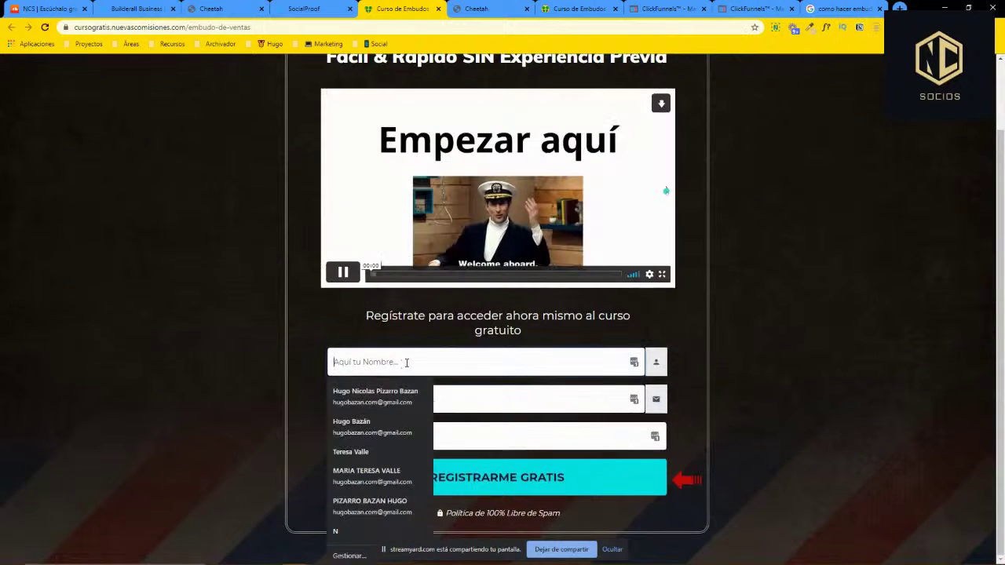
click(343, 272)
click(387, 374)
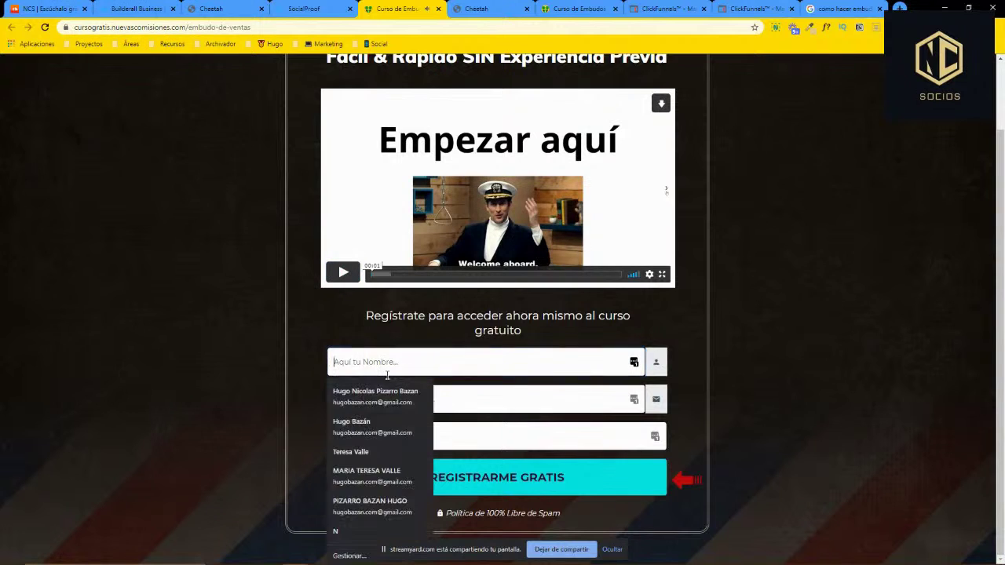
text(Nombre)
key(Tab)
key(Tab)
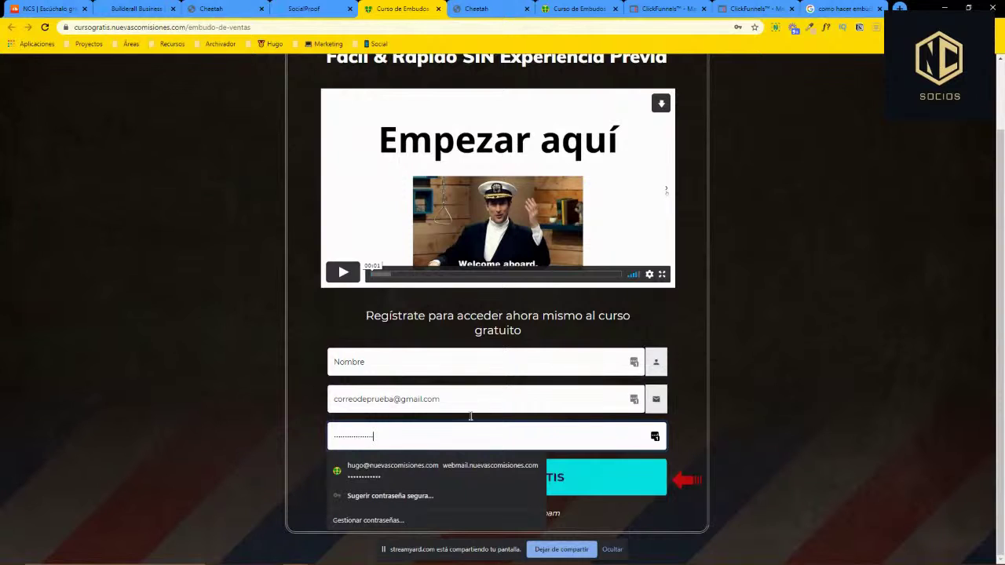
key(Return)
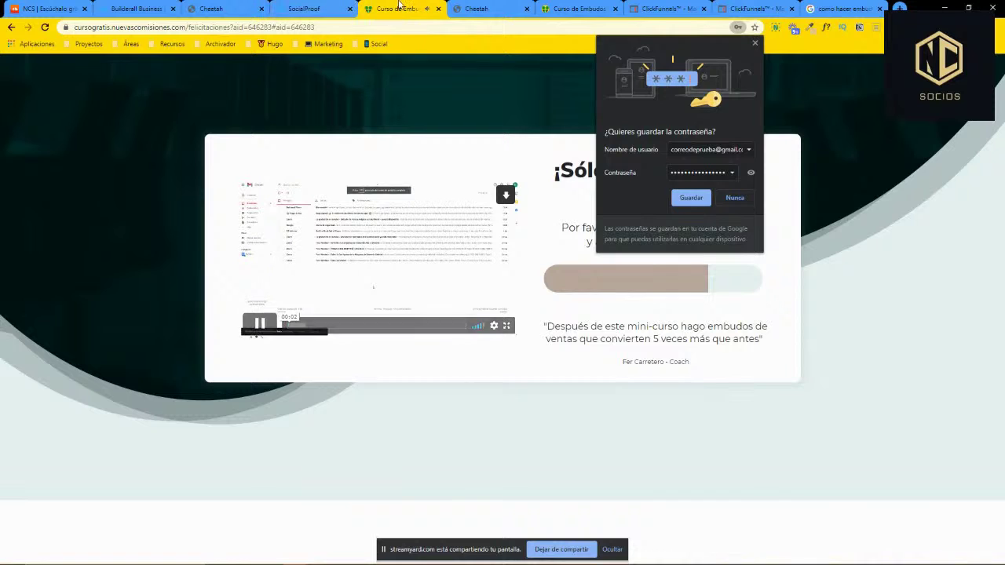
Step: Close the capture page and switch to the Builderall office affiliate dashboard
click(437, 9)
click(193, 6)
click(146, 8)
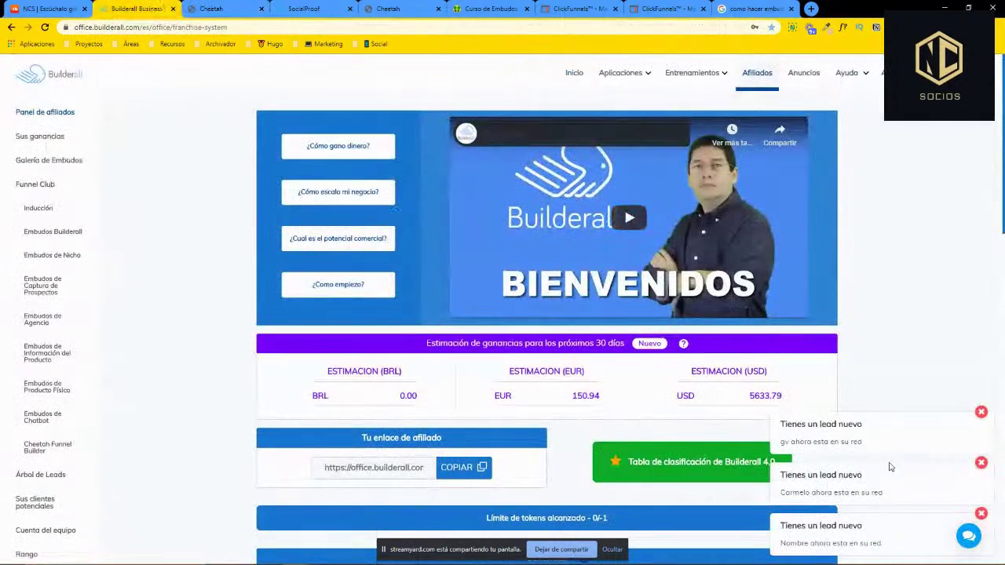
Step: Check the Curso de Embudos campaign's records, confirming it has none yet
click(304, 9)
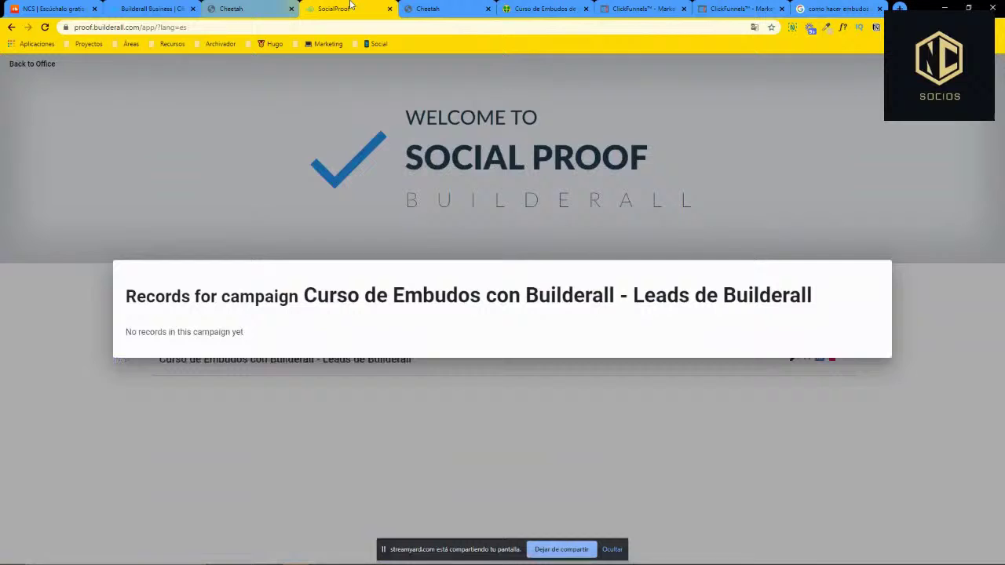
click(438, 217)
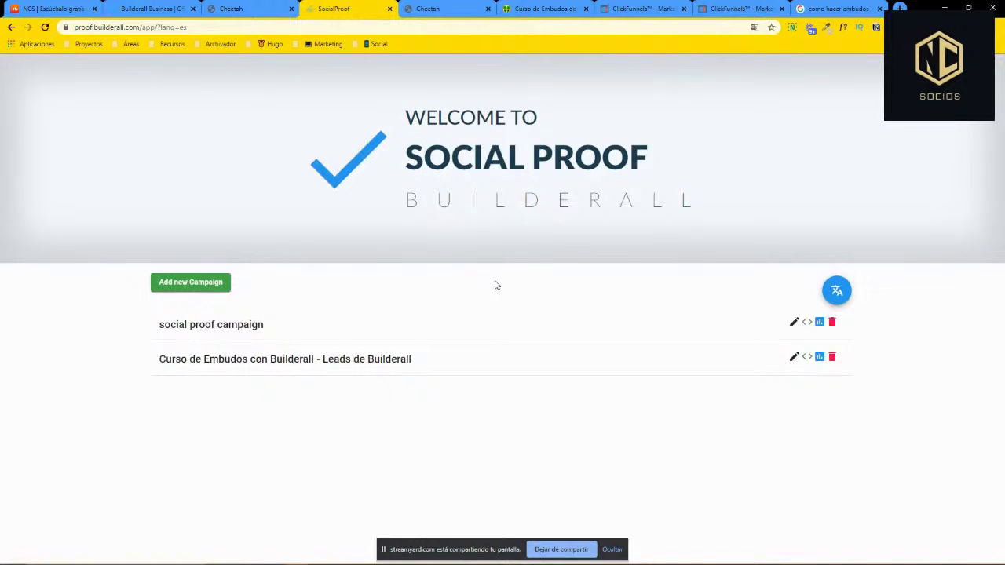
click(819, 358)
double_click(195, 343)
click(190, 334)
triple_click(190, 334)
click(921, 291)
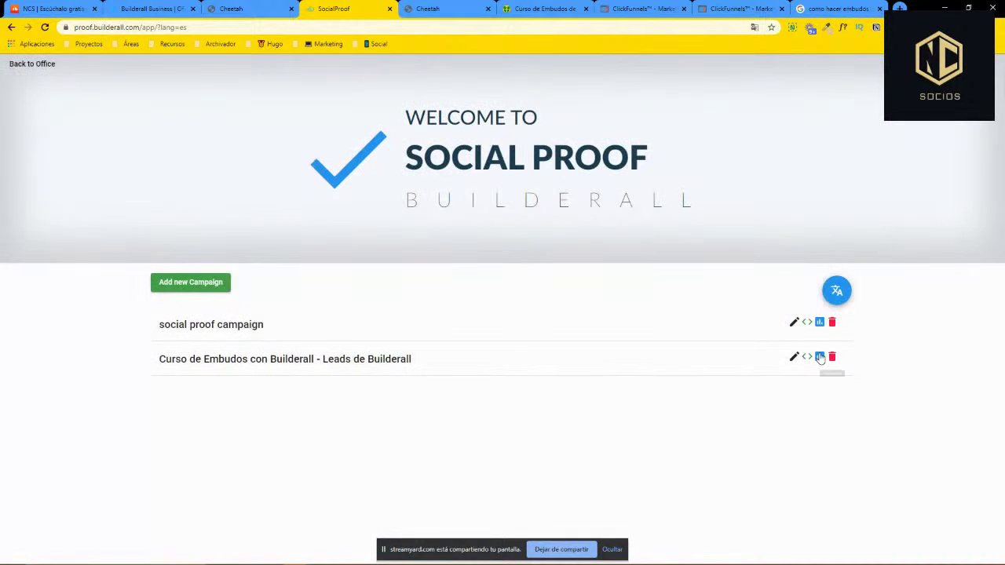
click(816, 359)
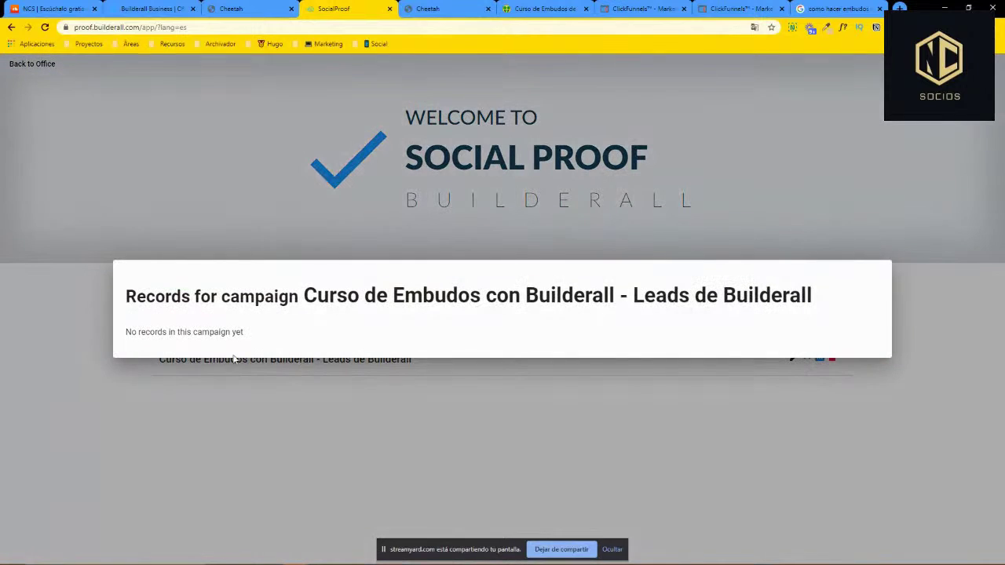
click(940, 397)
Step: Review the campaign's settings, keeping Formulario de contacto de Cheetah as its data source
click(791, 358)
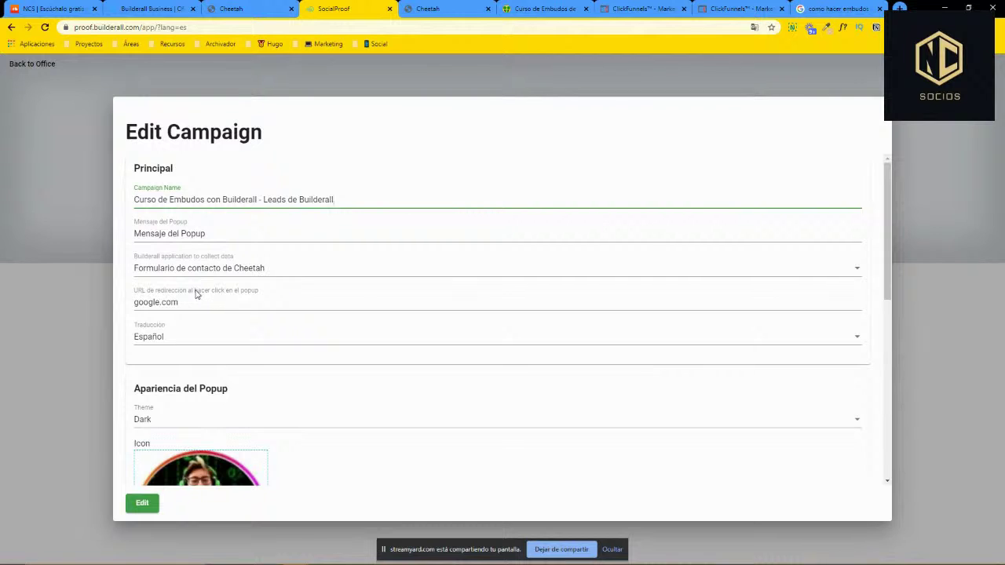
scroll(196, 293, down, 4)
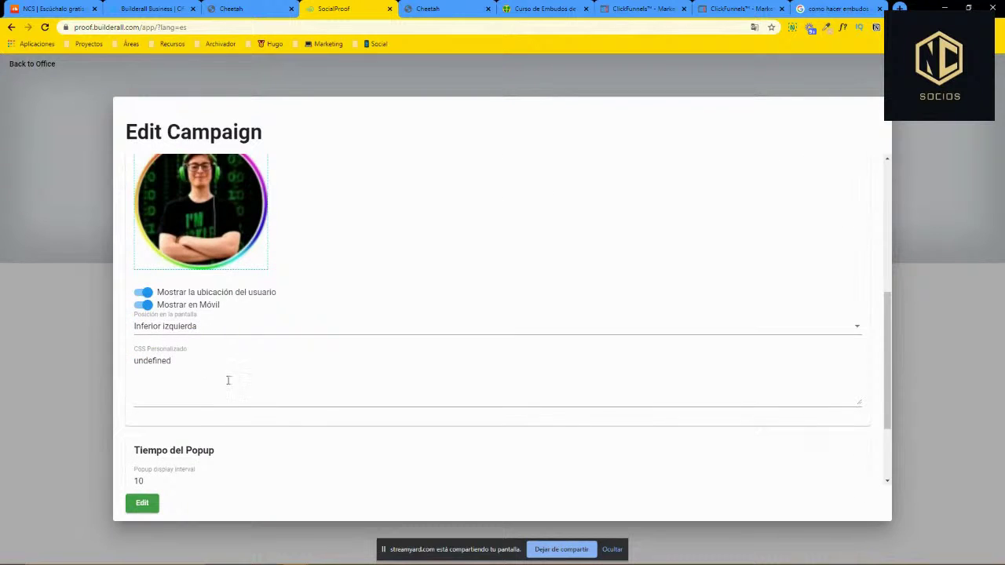
scroll(228, 380, up, 5)
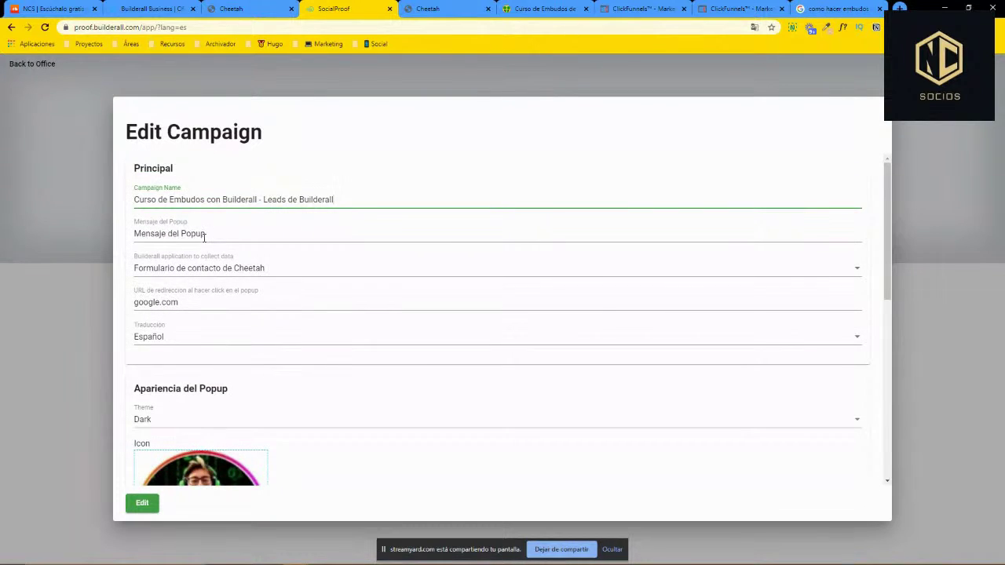
click(197, 268)
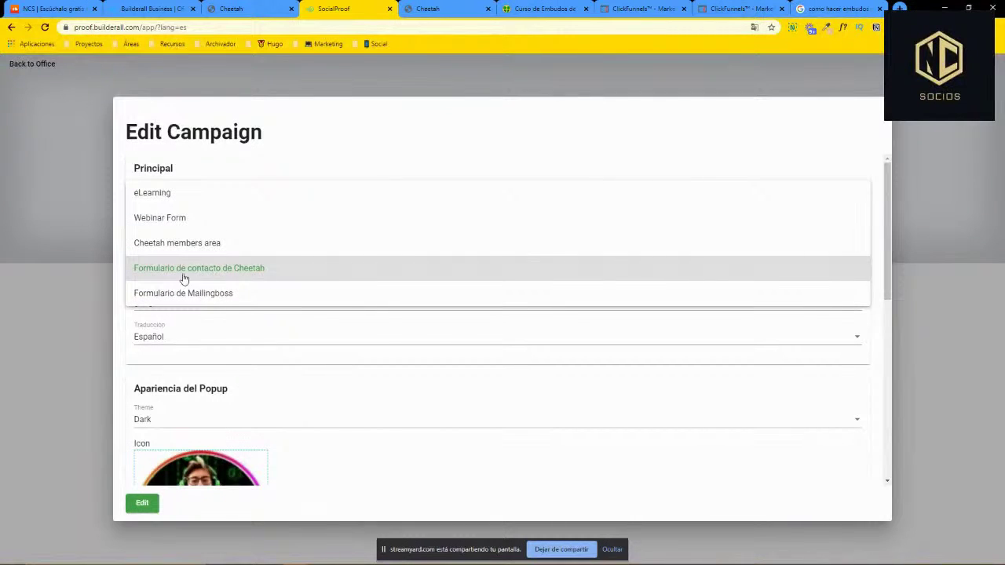
click(397, 127)
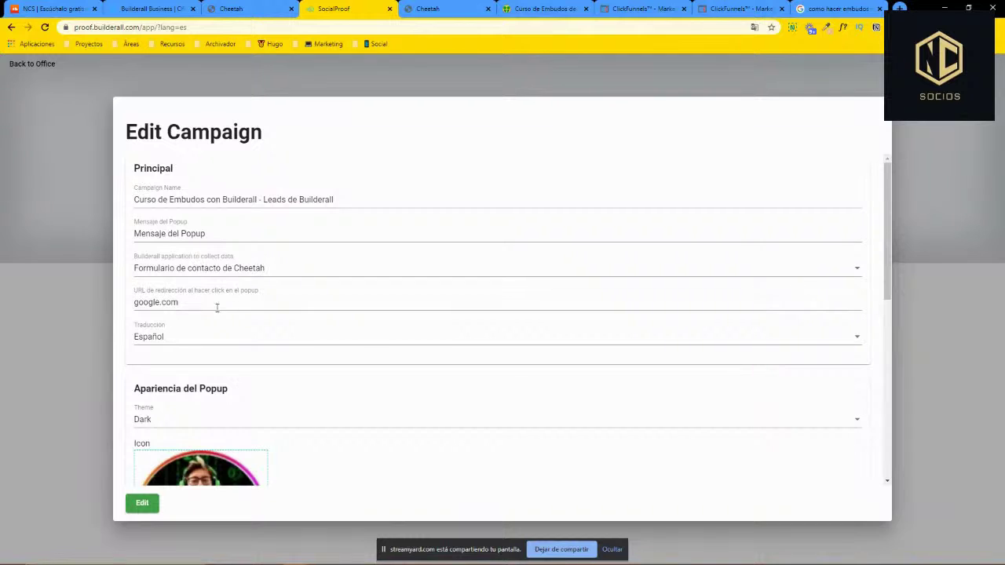
triple_click(200, 233)
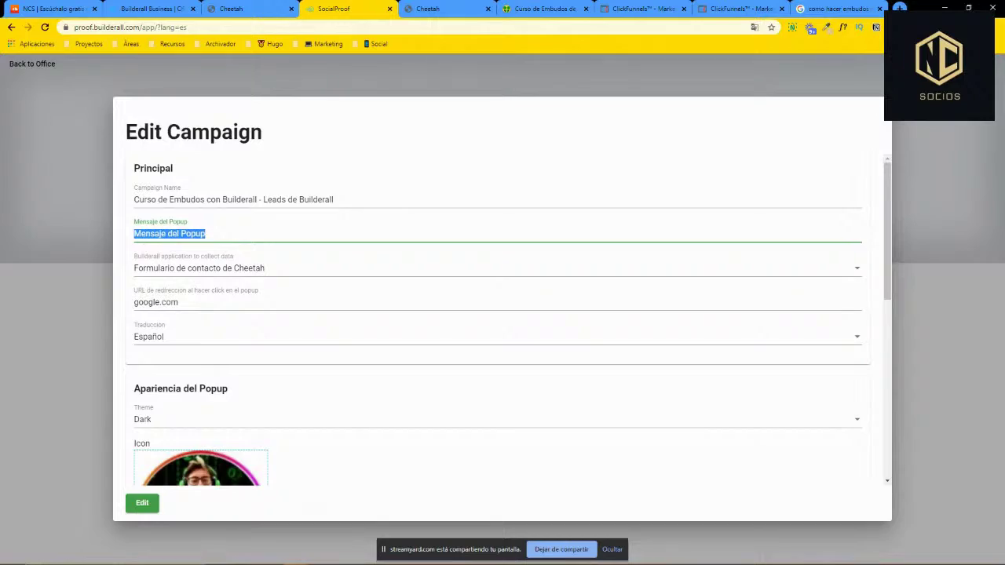
click(900, 8)
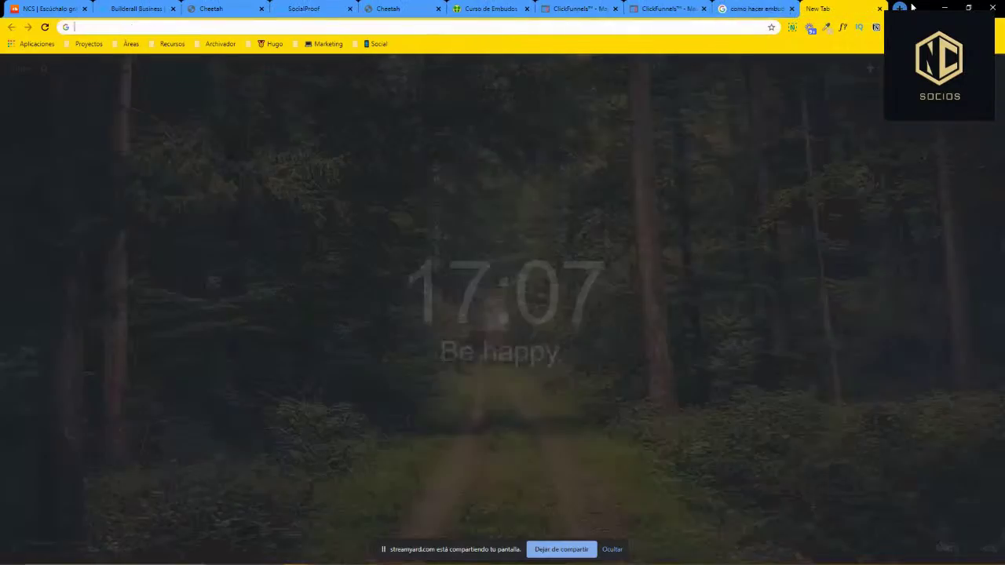
Step: Search YouTube for 'builderall prueba social' and play the Prueba Social popup tutorial
text(y)
key(Tab)
text(builderall)
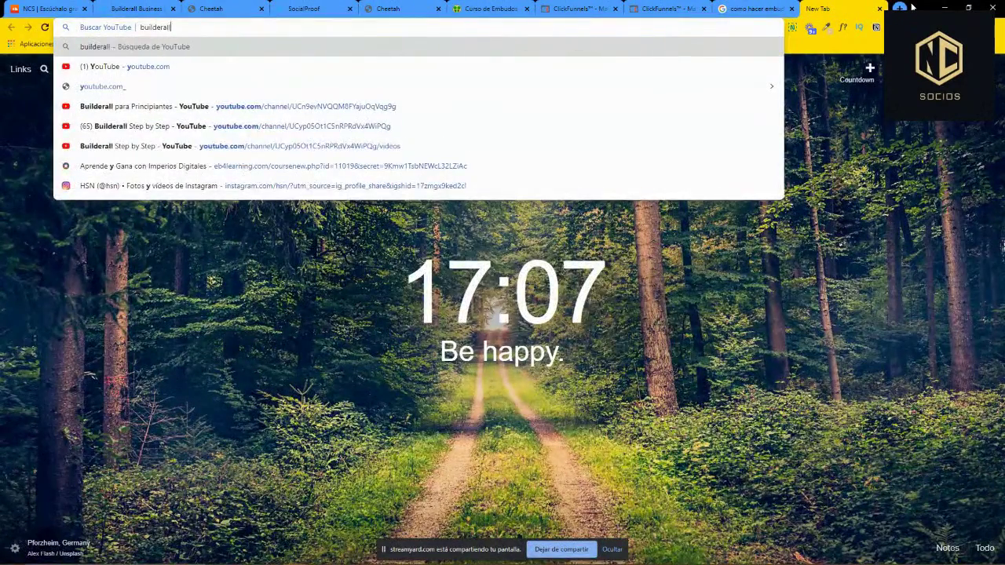
key(Return)
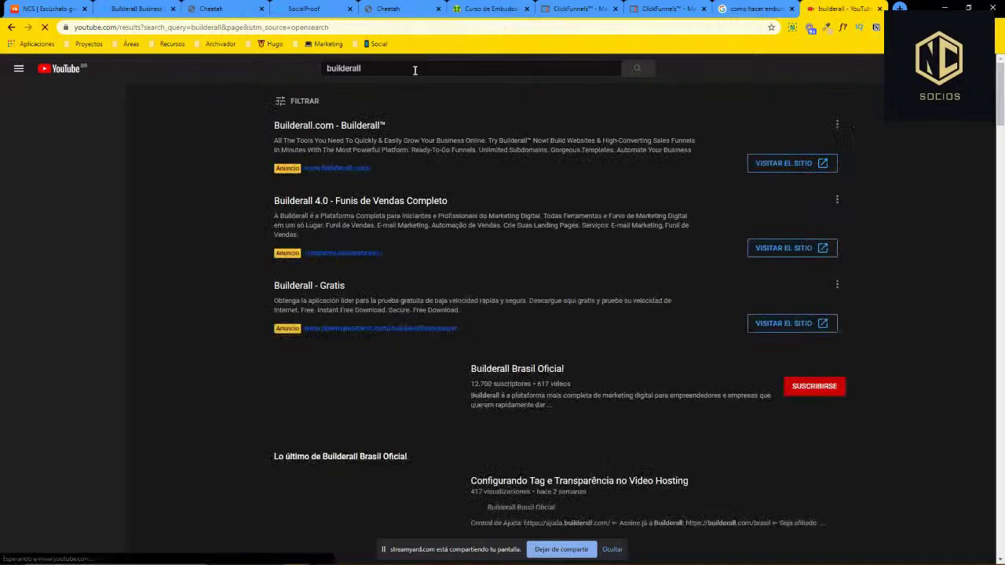
click(416, 69)
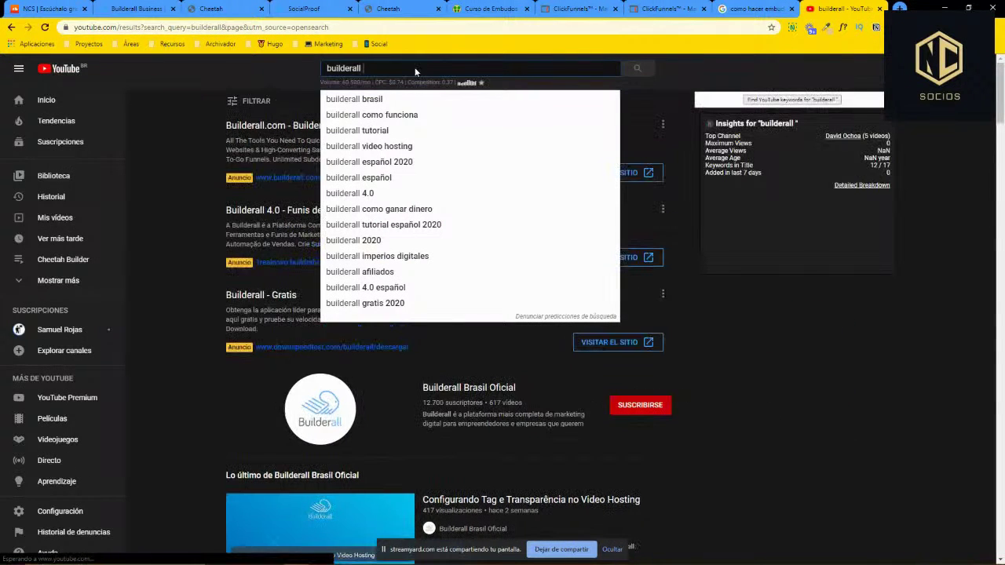
text(prueba social)
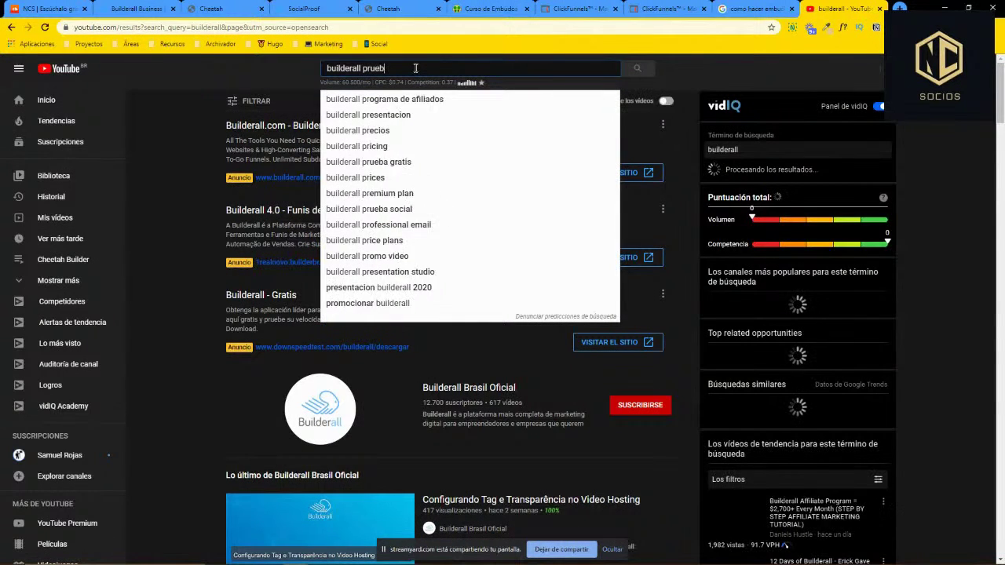
key(Return)
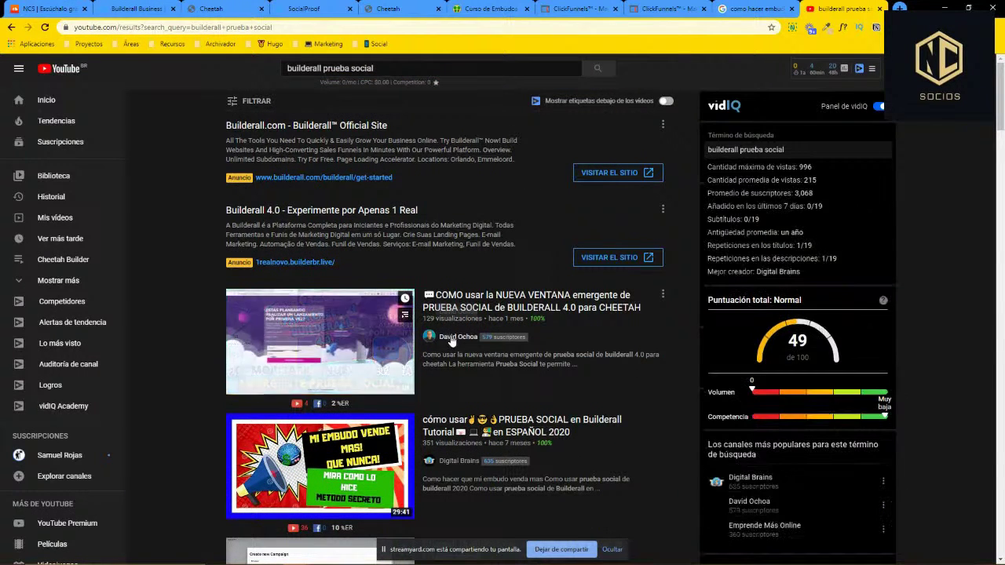
click(532, 308)
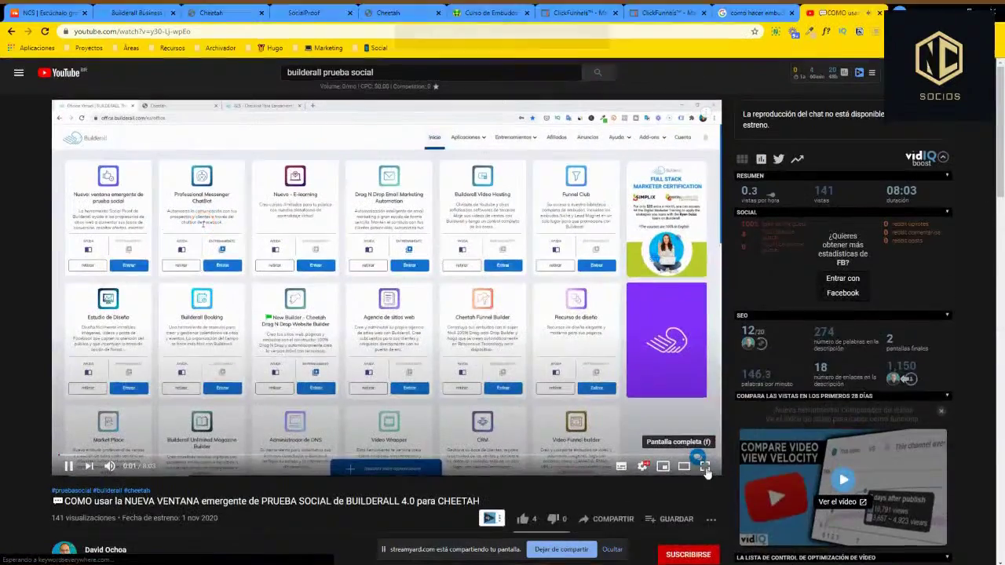
Step: Play the tutorial full screen at 1.5× playback speed
click(704, 462)
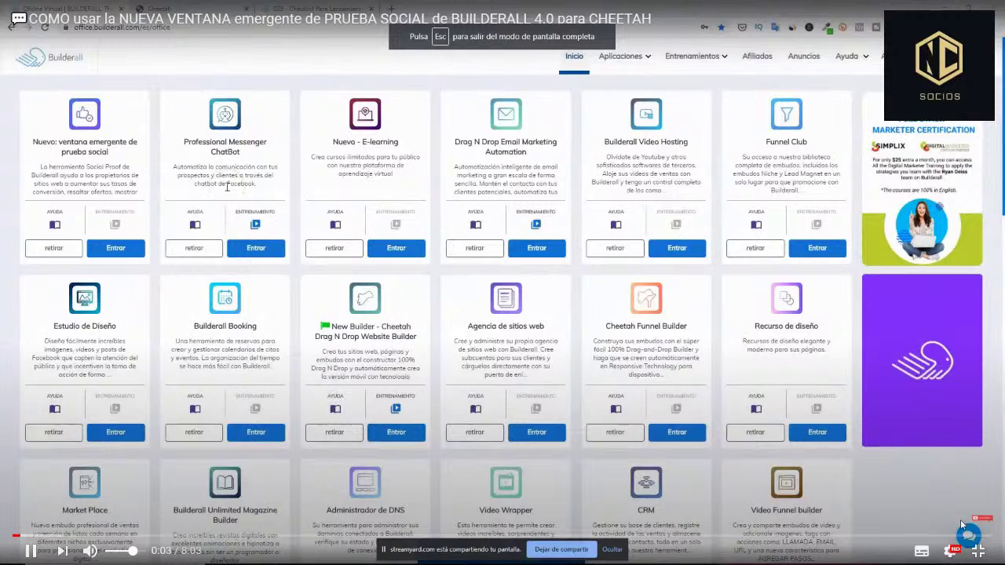
click(949, 551)
click(946, 461)
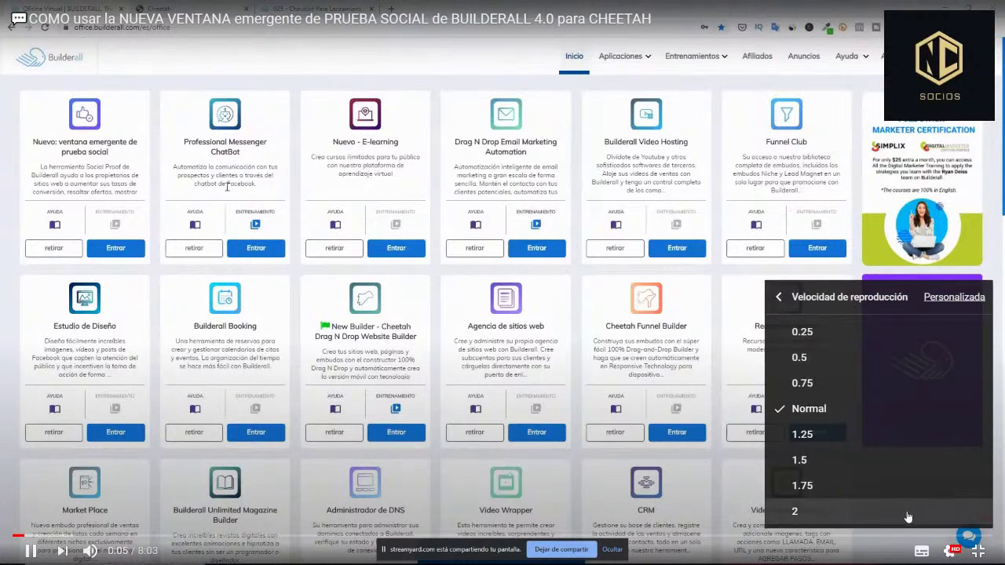
click(871, 462)
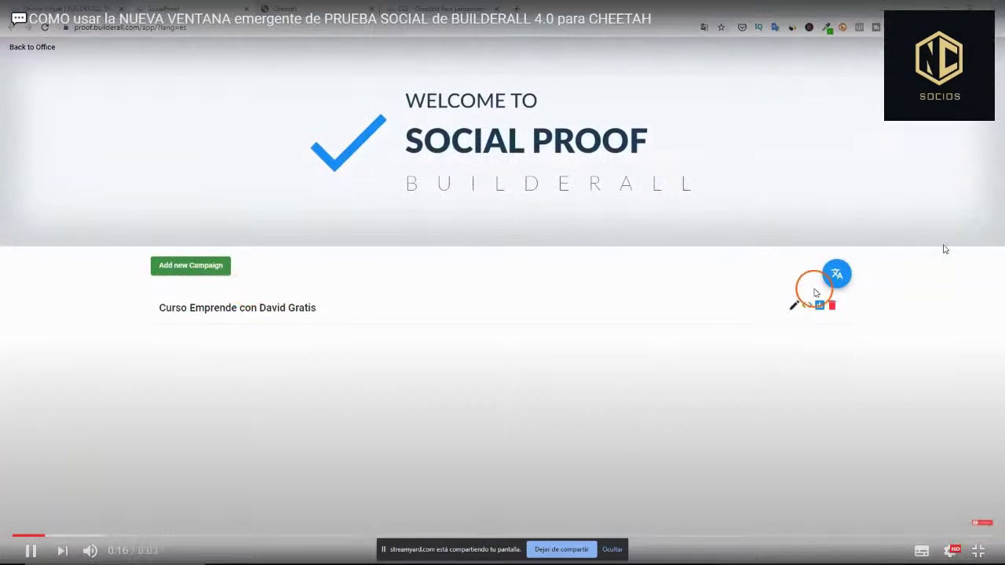
mouse_move(945, 249)
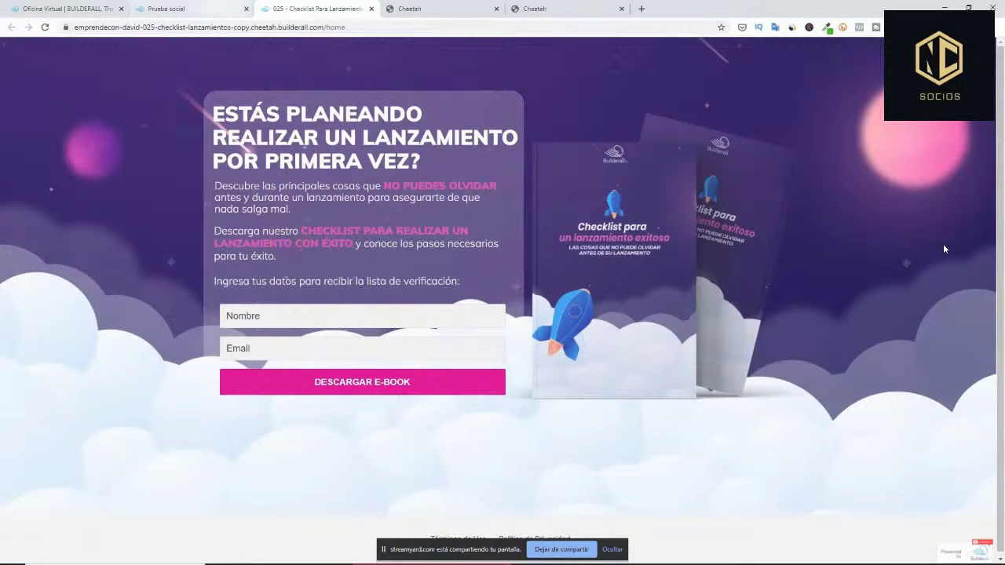
Step: Switch among browser tabs and paste clipboard content into a field while the tutorial plays
click(208, 9)
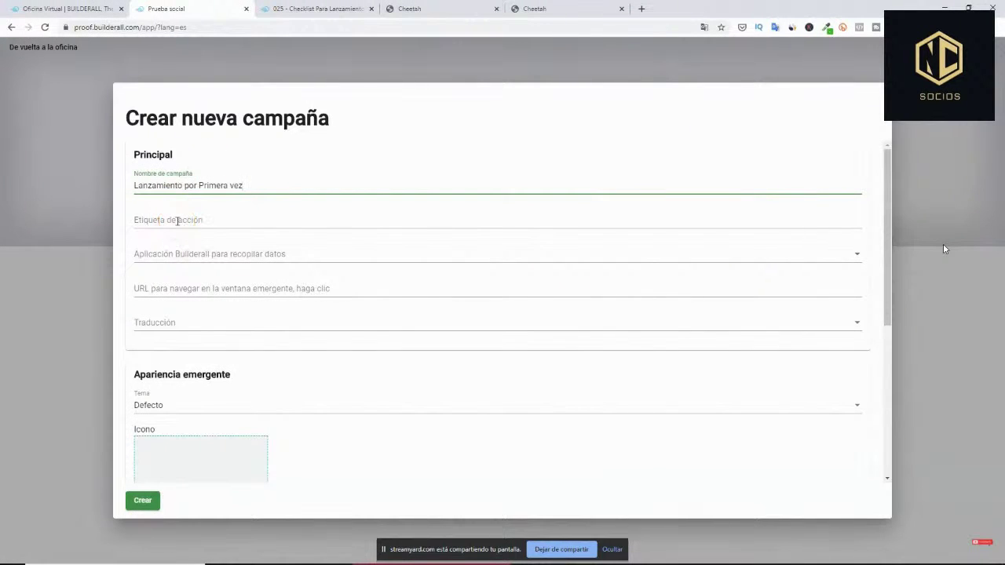
click(177, 221)
text(Acaba de Adquirir su E-book de Obsequio)
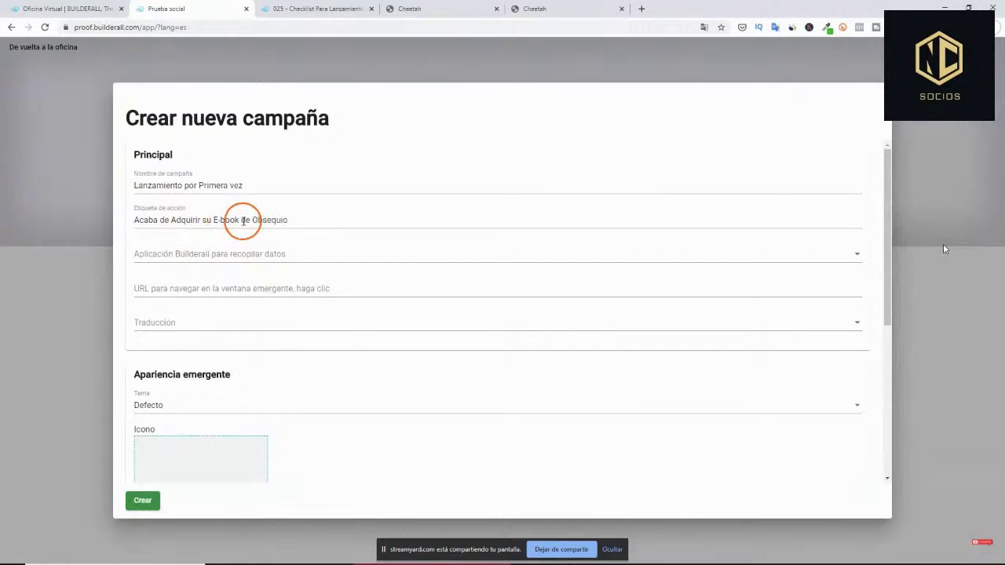
click(315, 9)
mouse_move(863, 228)
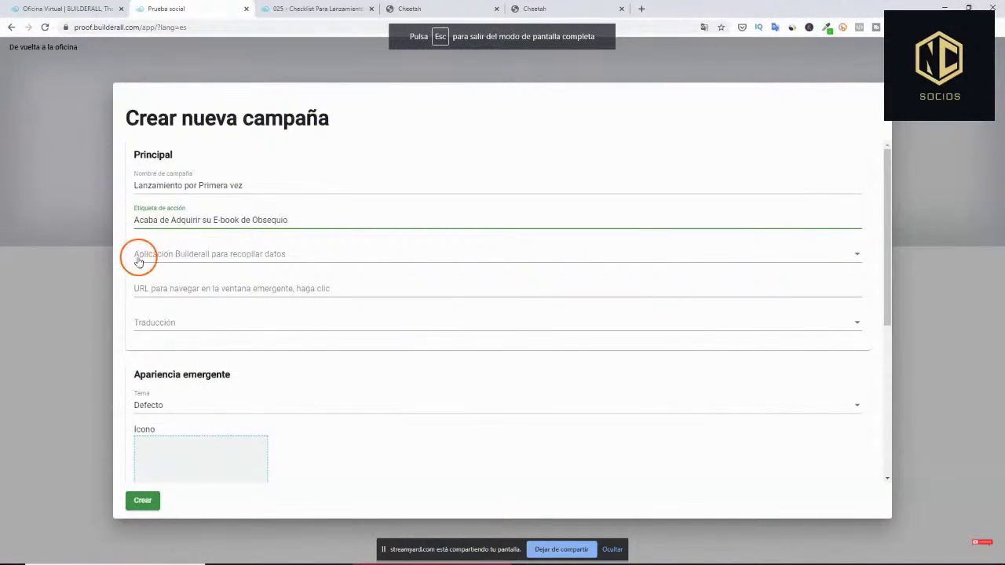
click(249, 263)
click(143, 260)
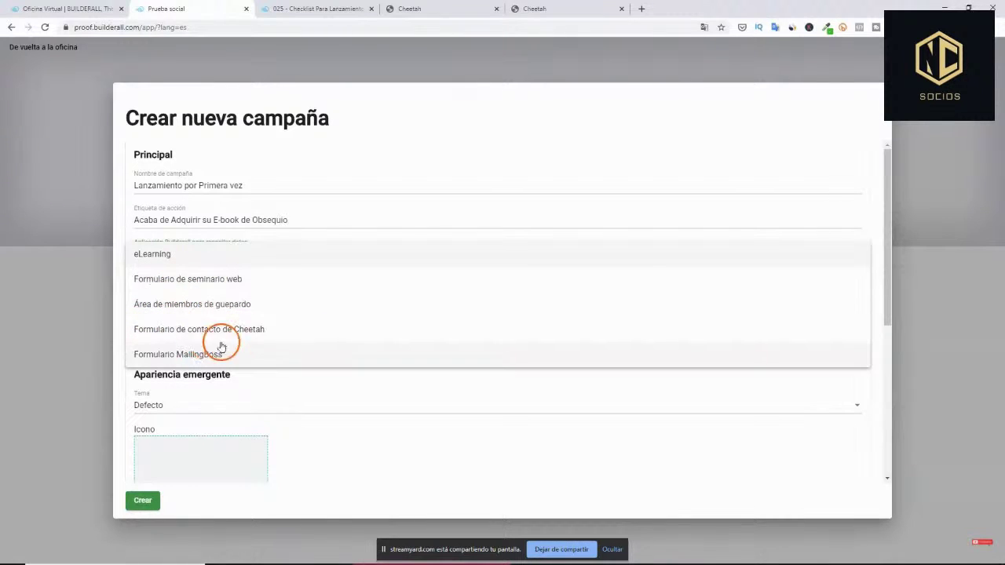
click(152, 356)
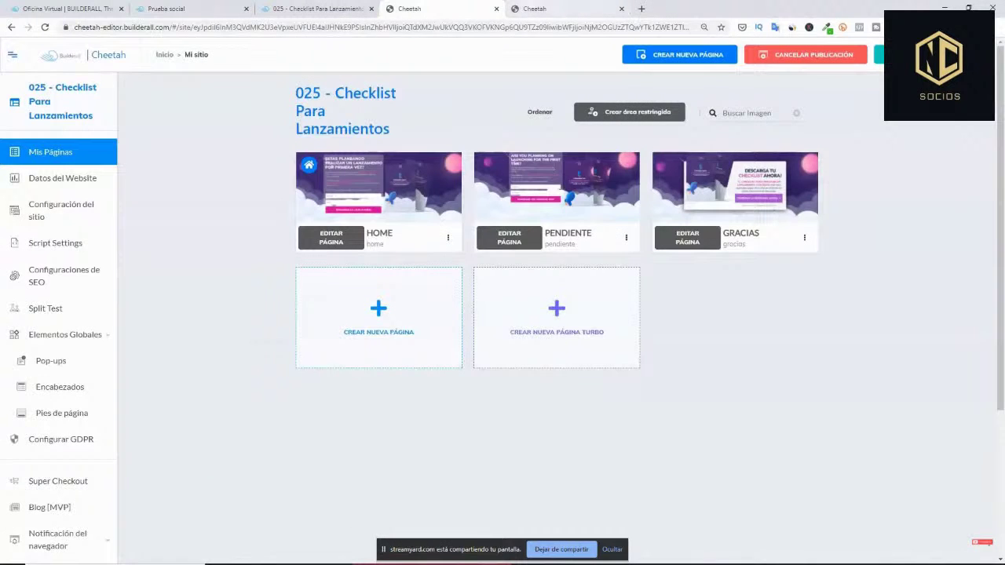
click(553, 8)
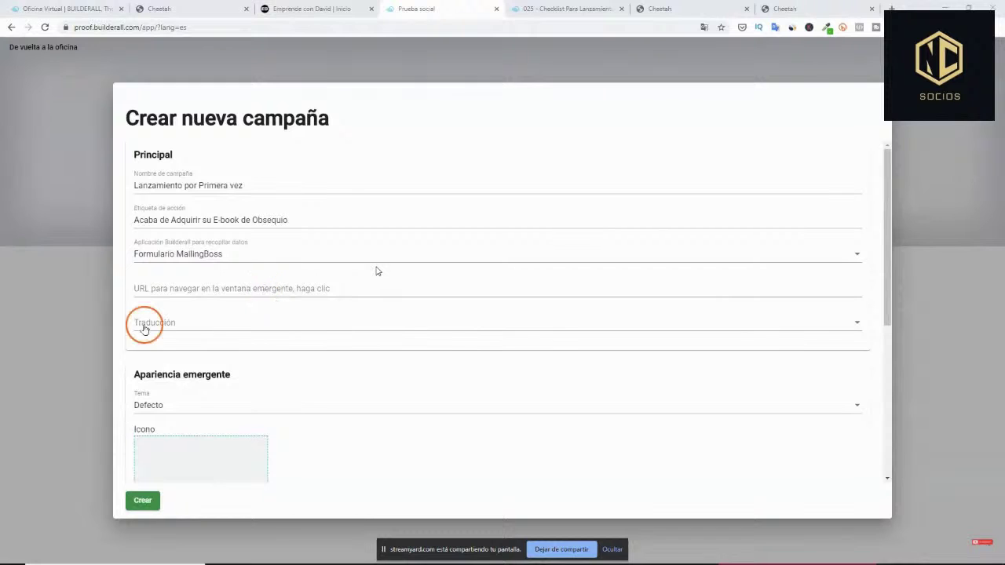
Step: Pause the tutorial, exit full-screen playback, and resume it on the watch page
click(168, 328)
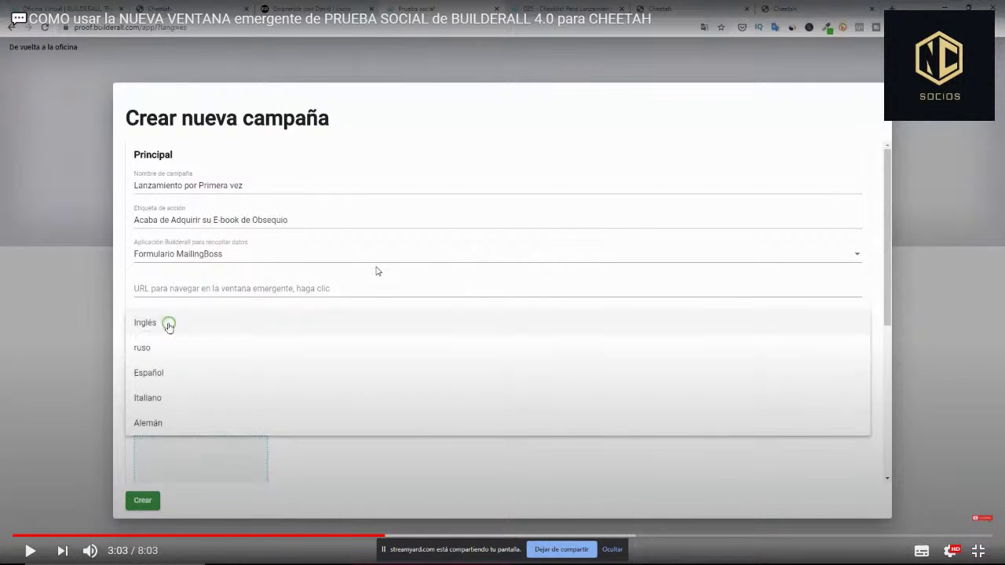
click(977, 551)
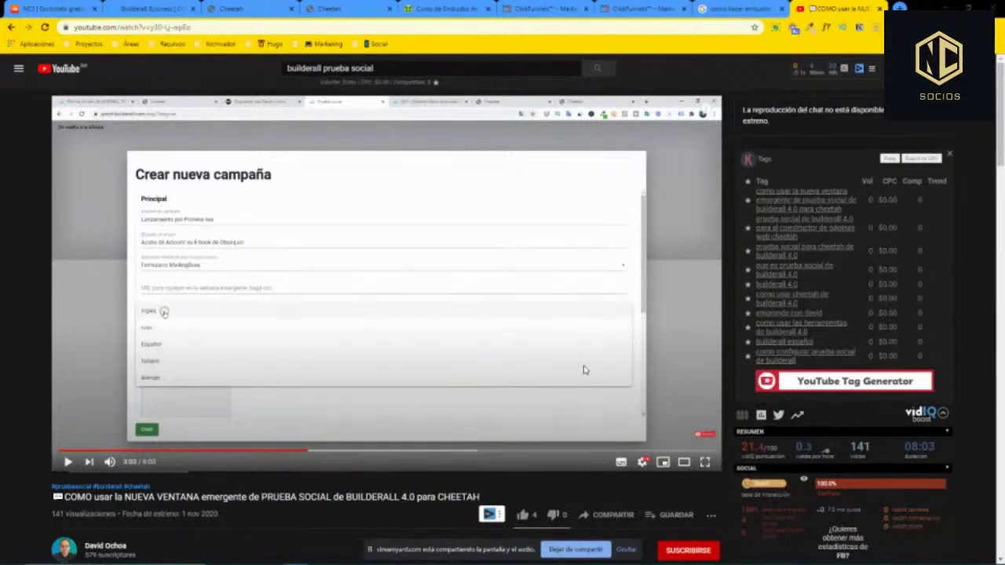
click(583, 370)
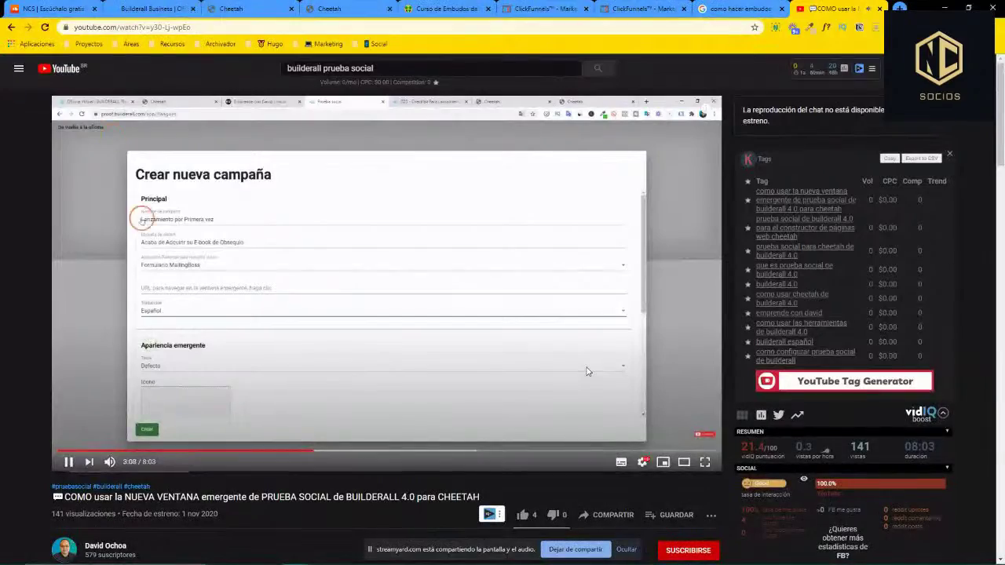
Step: Pause the tutorial, stop the StreamYard screen share, and resume watching full screen
click(587, 372)
key(alt+Tab)
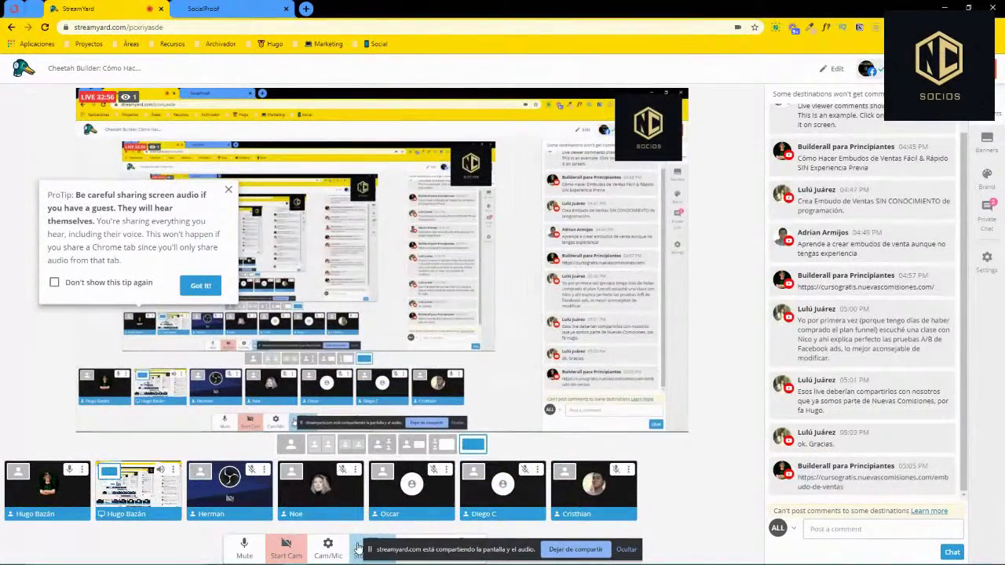
click(358, 547)
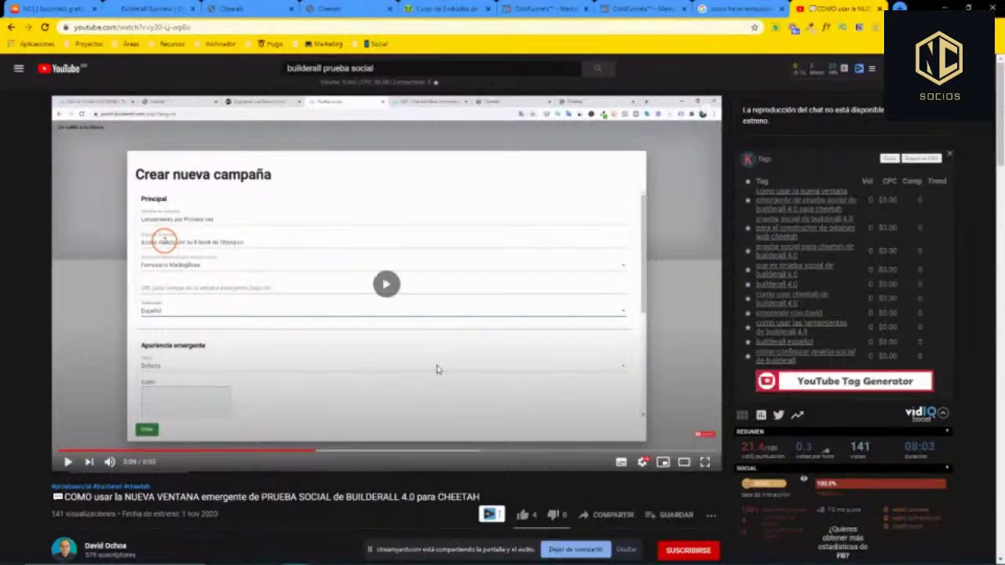
click(705, 462)
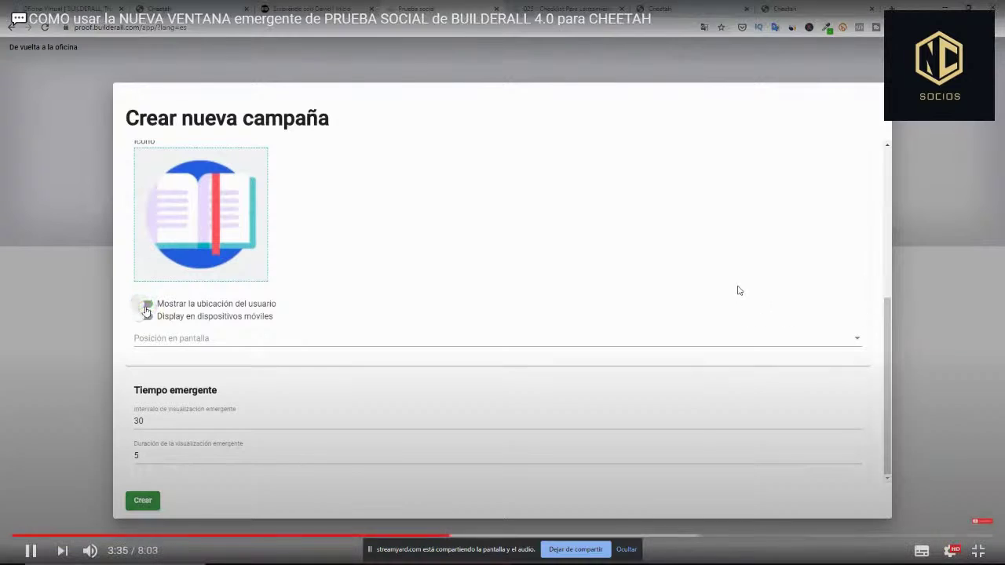
Step: Jump back to 3:07 and skip ahead past the icon upload section
click(538, 269)
click(395, 537)
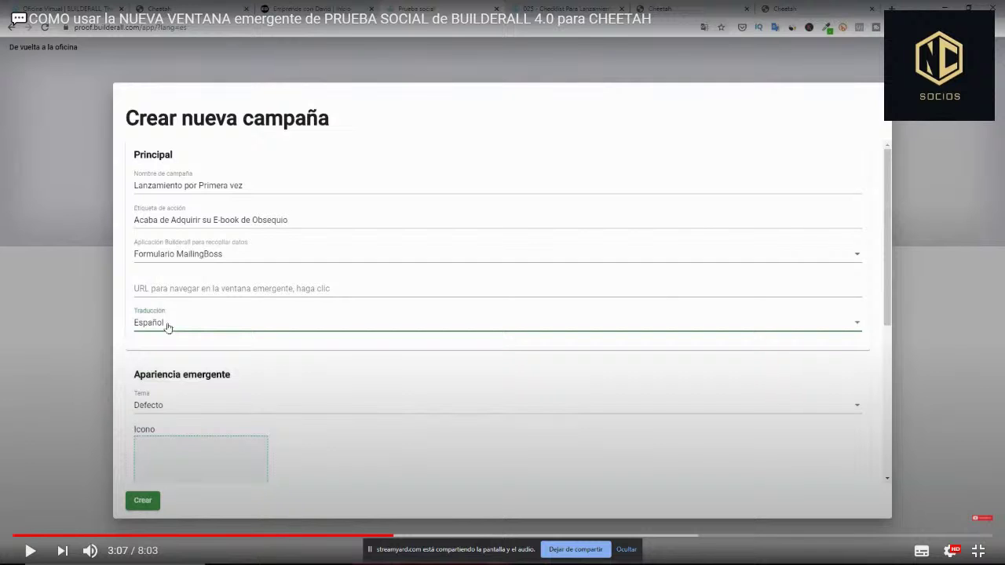
key(space)
key(Right)
key(Right)
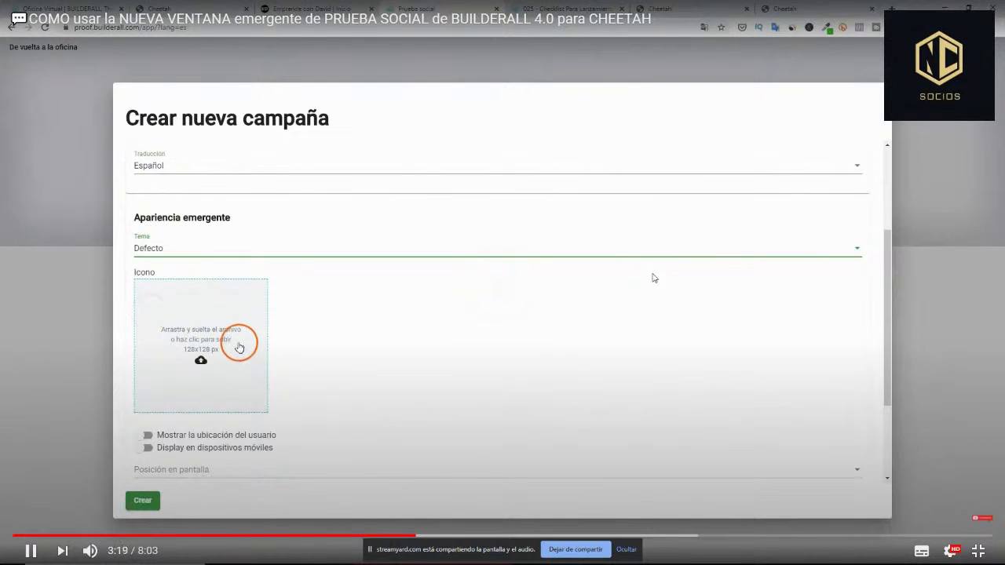
key(Right)
key(Right)
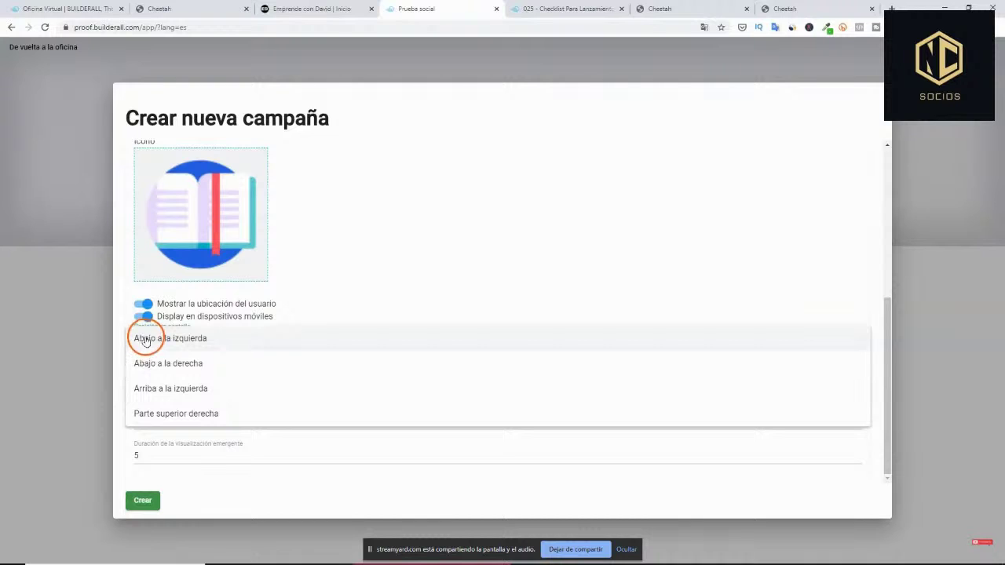
Step: Toggle full screen off and back on, then skip ahead to the campaign list
click(166, 391)
click(182, 338)
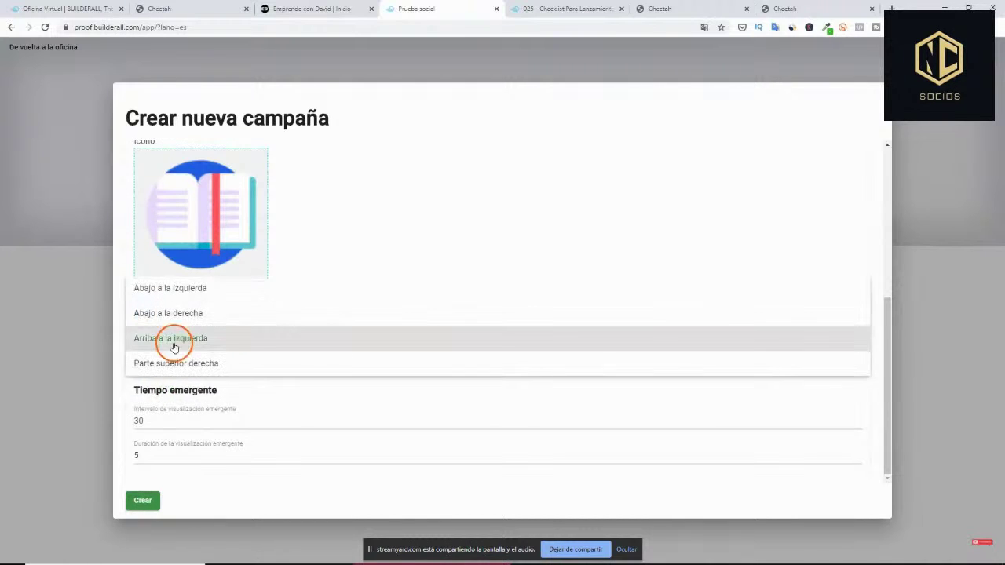
click(163, 289)
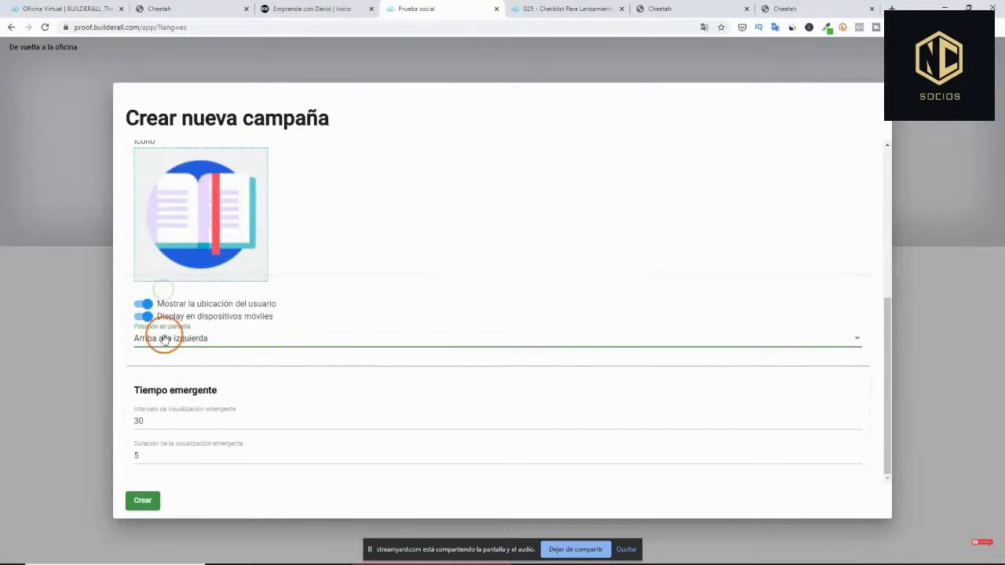
click(163, 336)
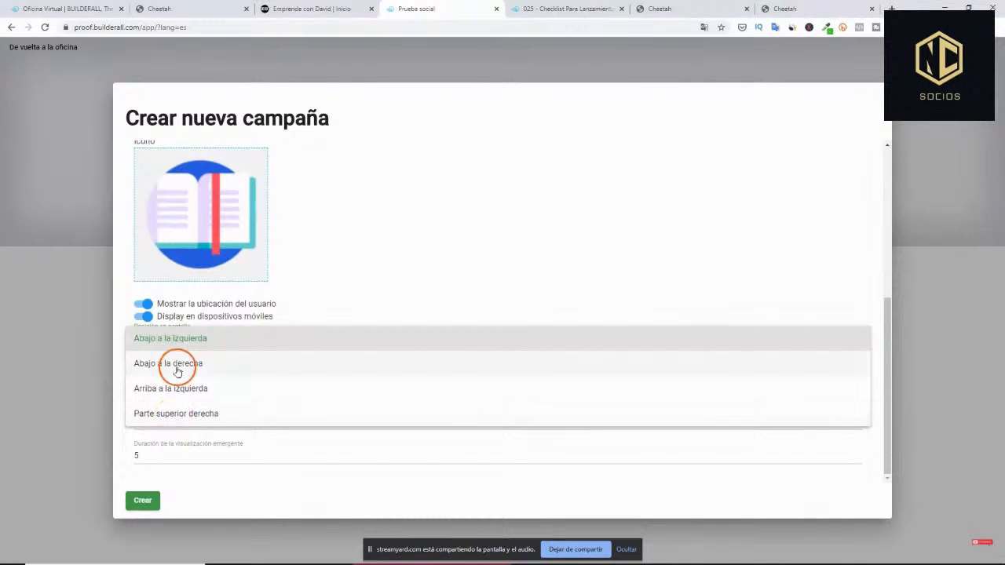
click(156, 390)
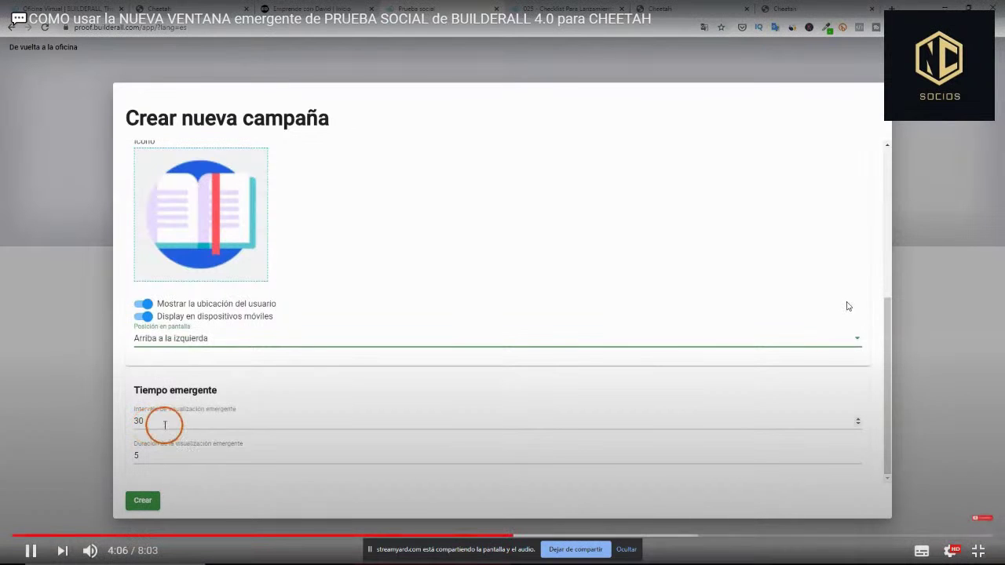
click(158, 422)
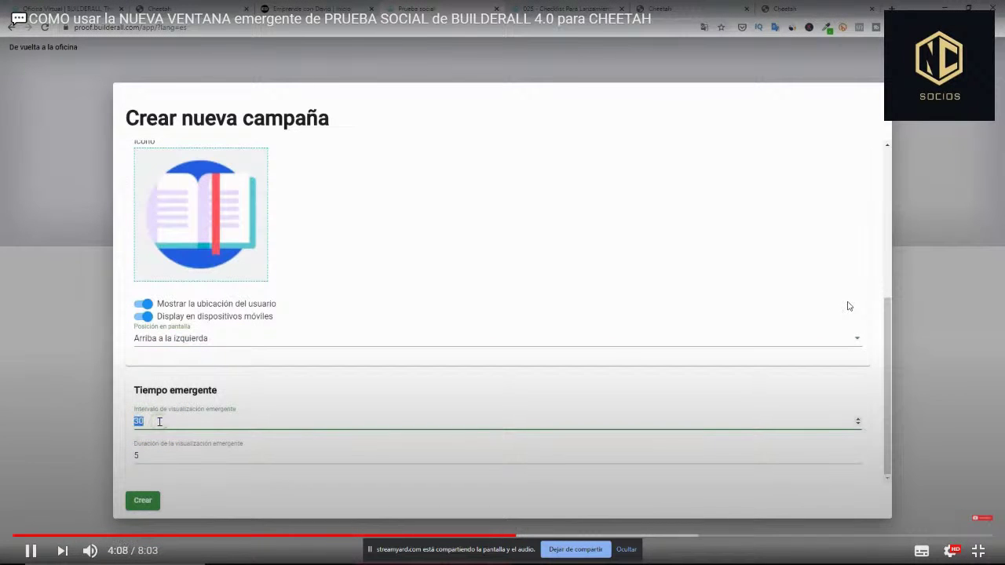
double_click(848, 307)
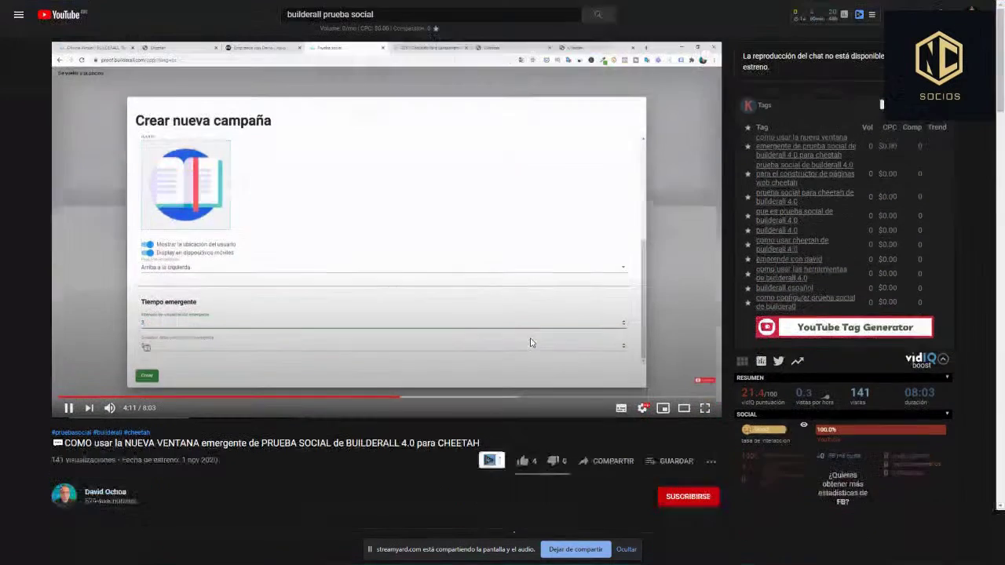
double_click(530, 342)
key(l)
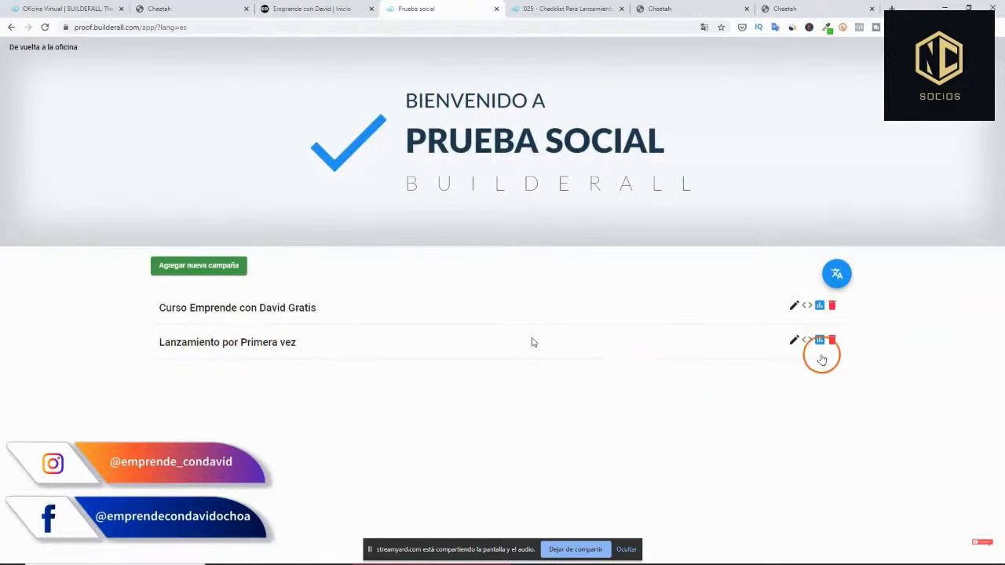
Step: Bring up the YouTube tutorial and pause, then resume it past the Prueba Social settings step
click(564, 9)
key(ctrl+2)
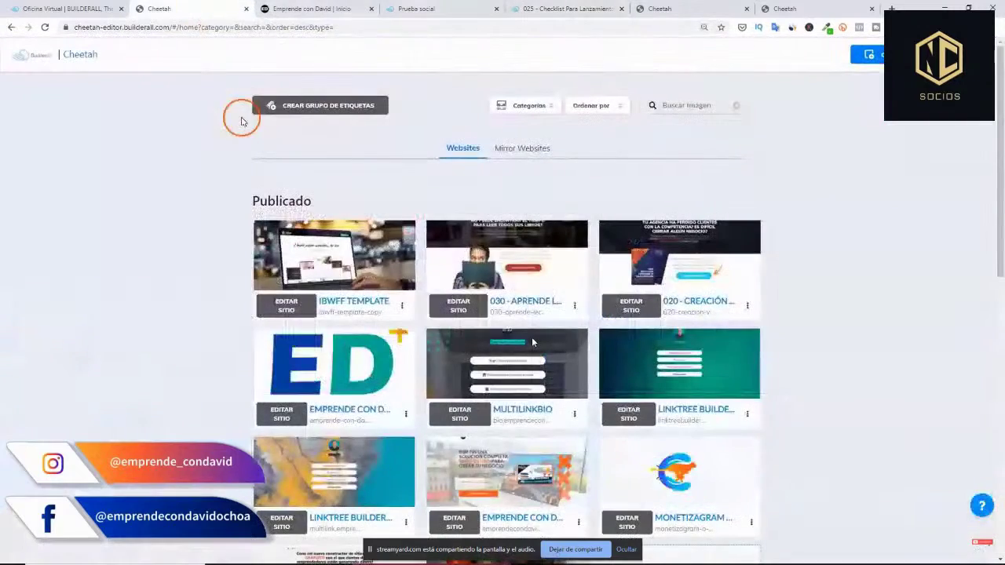
key(ctrl+7)
click(577, 86)
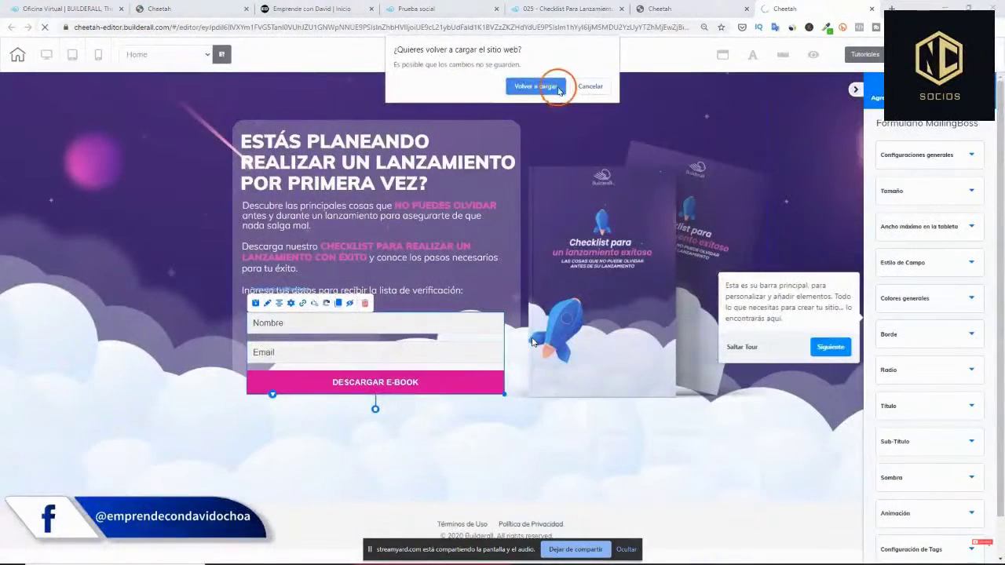
click(318, 330)
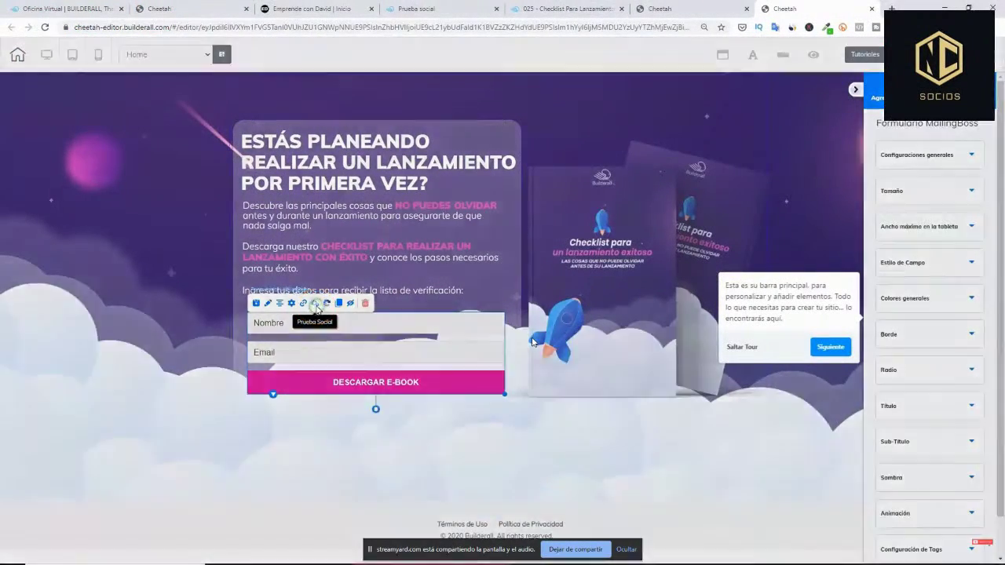
click(315, 303)
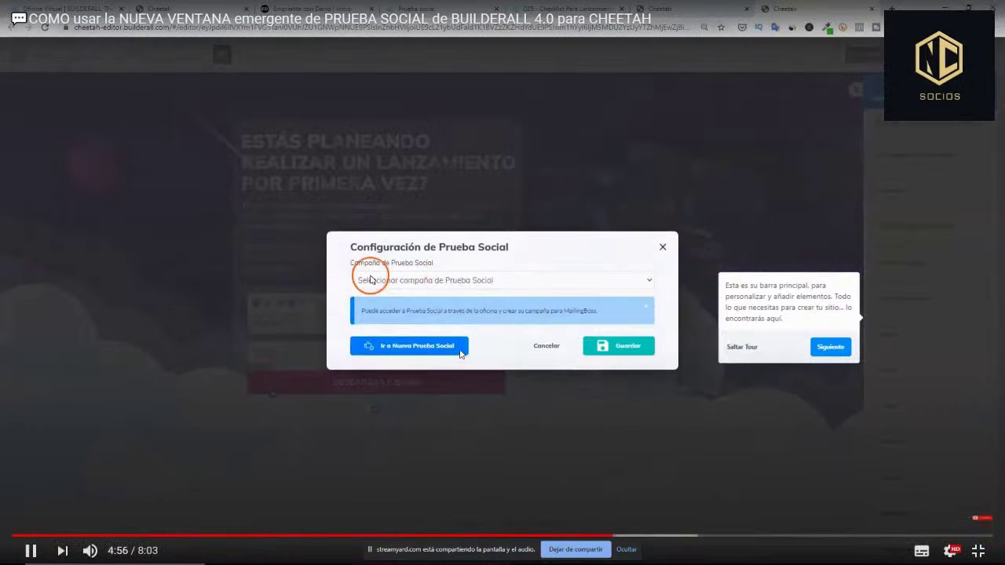
click(462, 358)
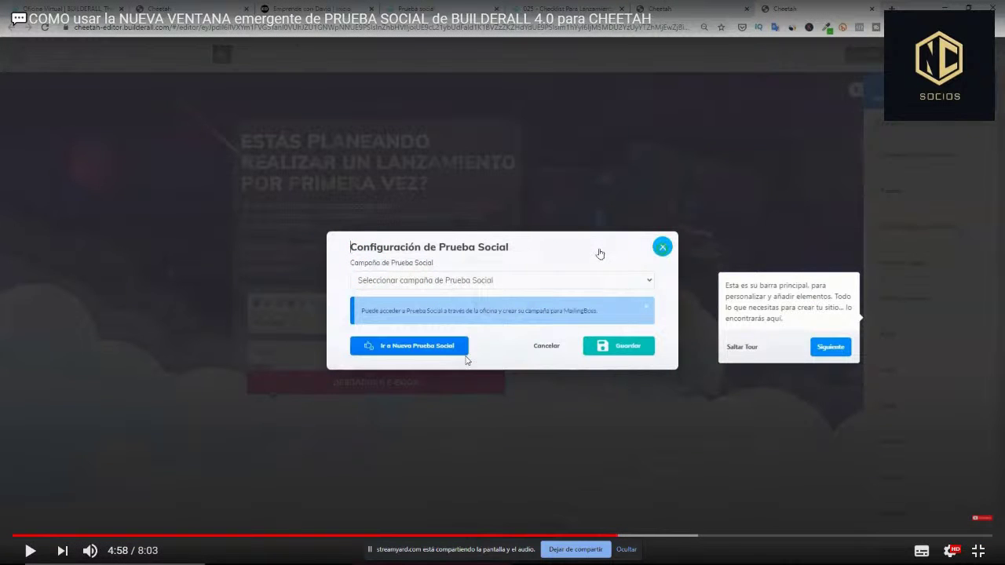
click(466, 359)
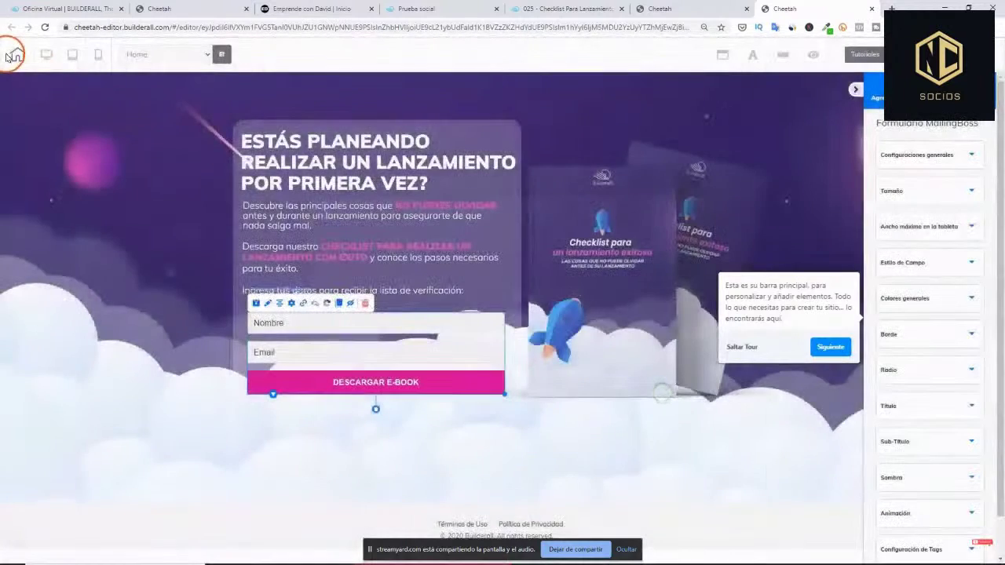
Step: Jump the tutorial back to 5:31 and play it to the campaign records showing one sign-up
click(14, 55)
click(559, 309)
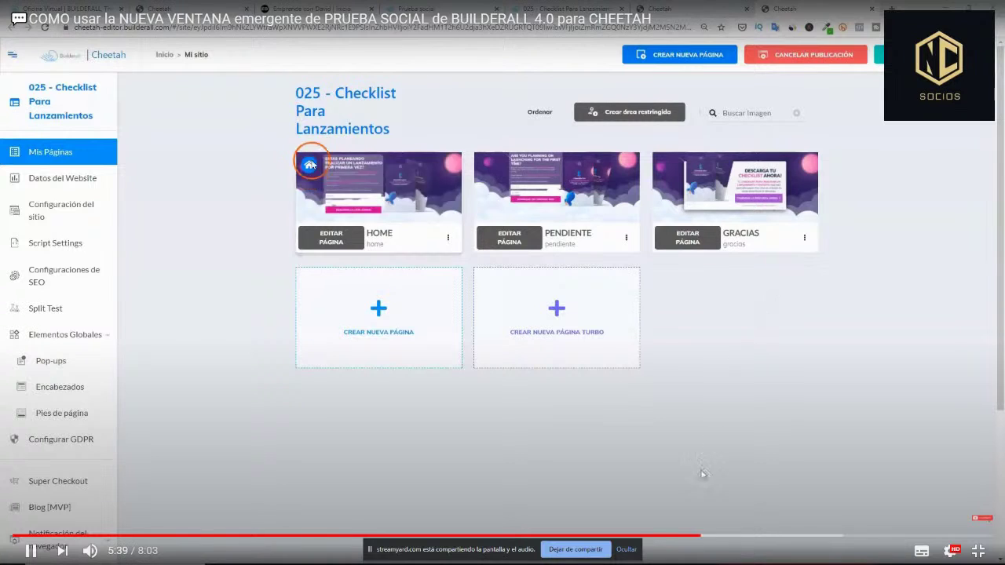
click(680, 536)
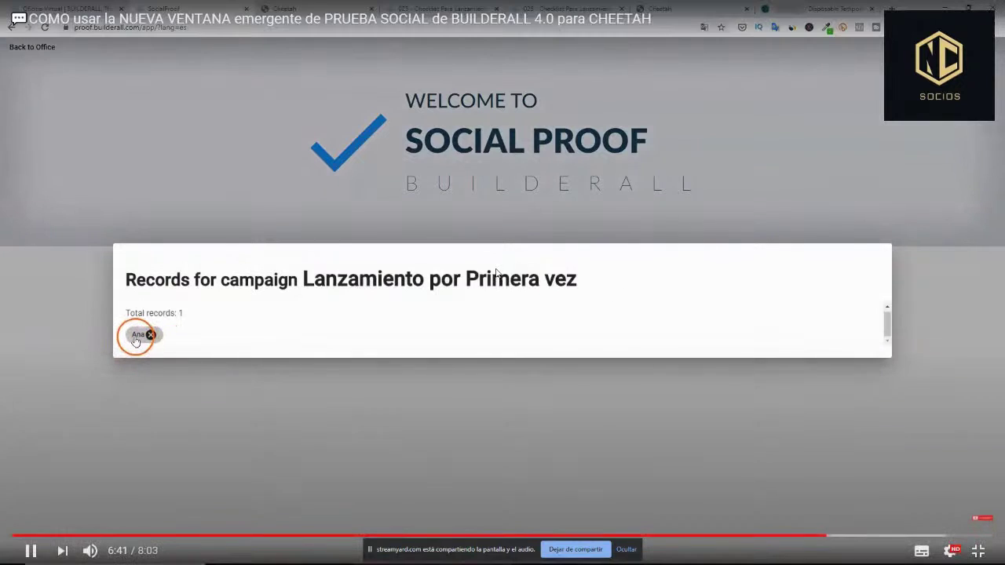
Step: Pause the tutorial at 7:01 on the Mexico City e-book sign-up pop-up and exit full screen
click(496, 273)
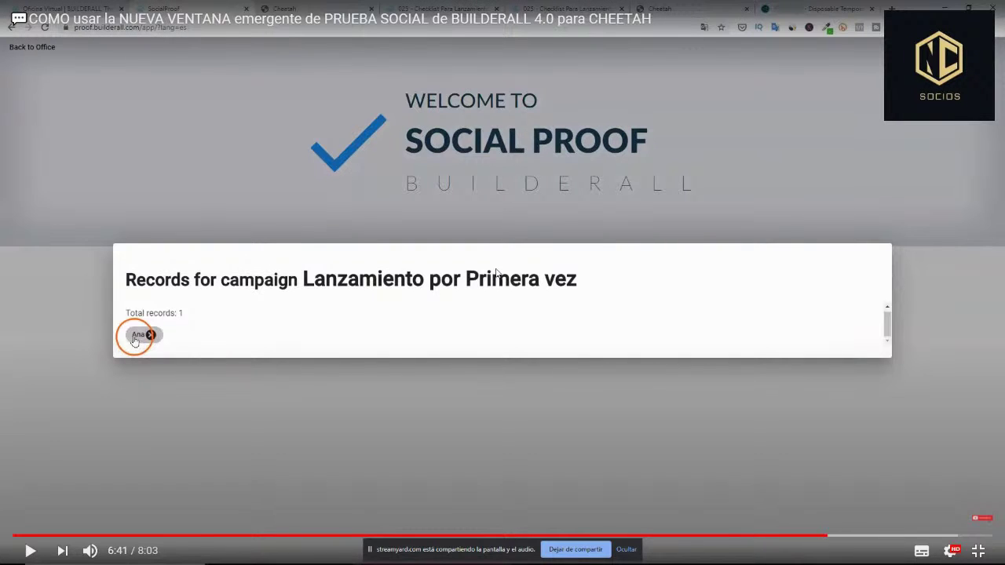
click(618, 176)
click(585, 205)
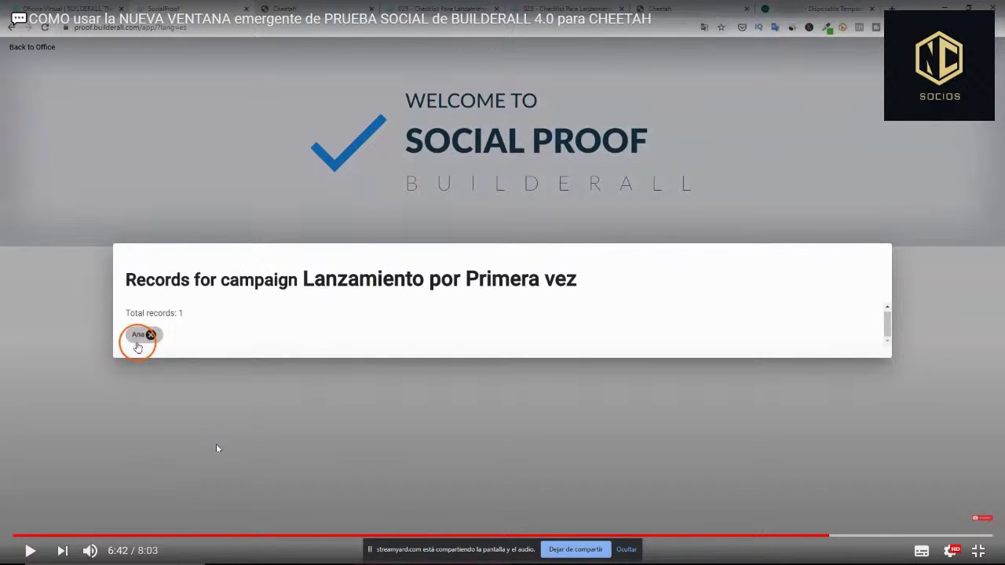
click(150, 510)
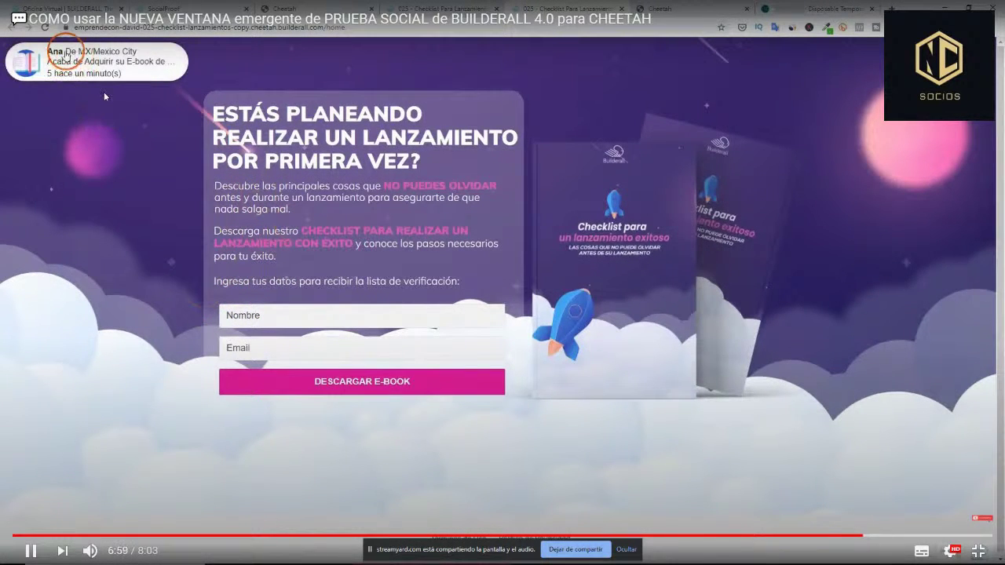
click(284, 201)
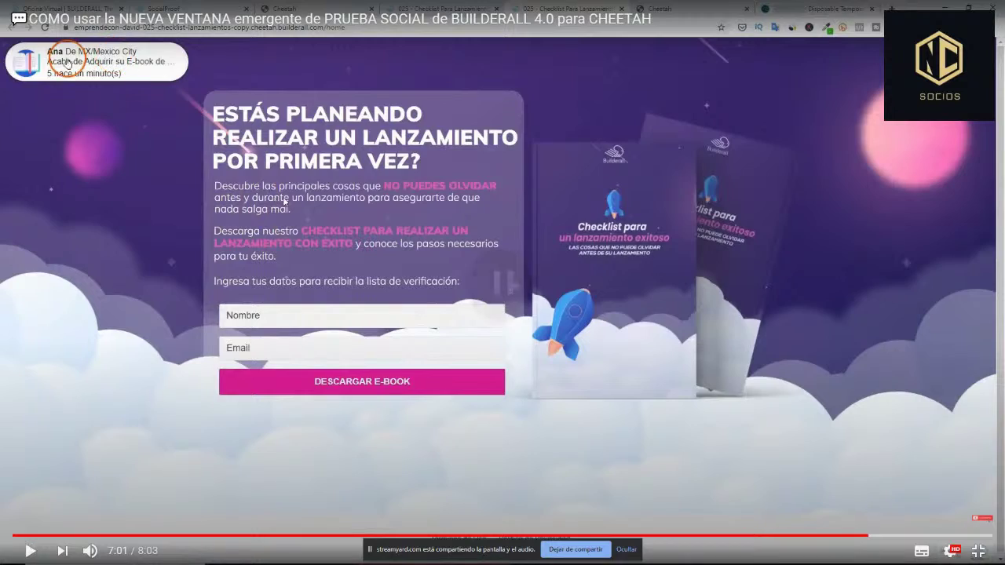
key(Escape)
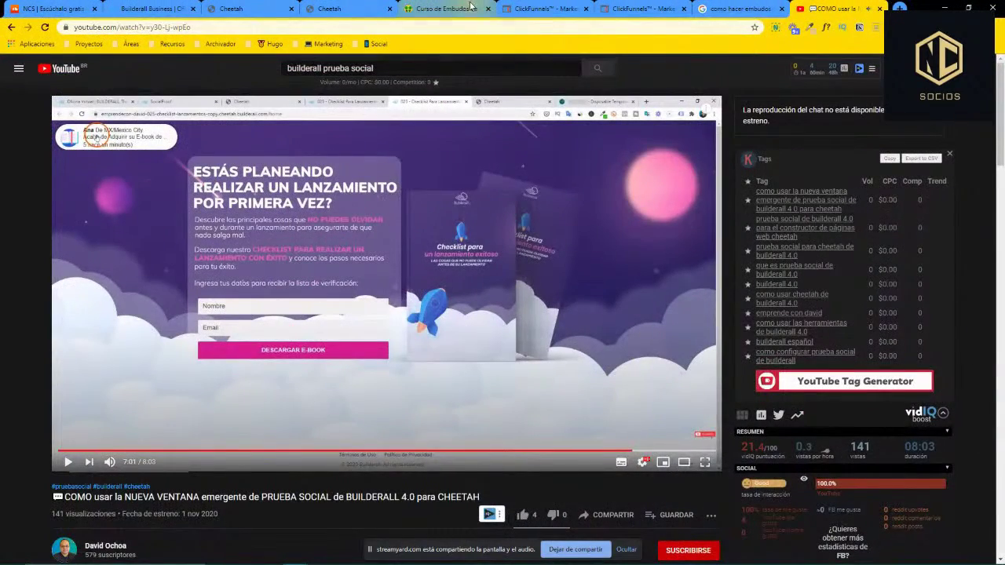
Step: Move between the open Chrome tabs to reach the Cheetah capture page and site page list
click(451, 8)
click(363, 4)
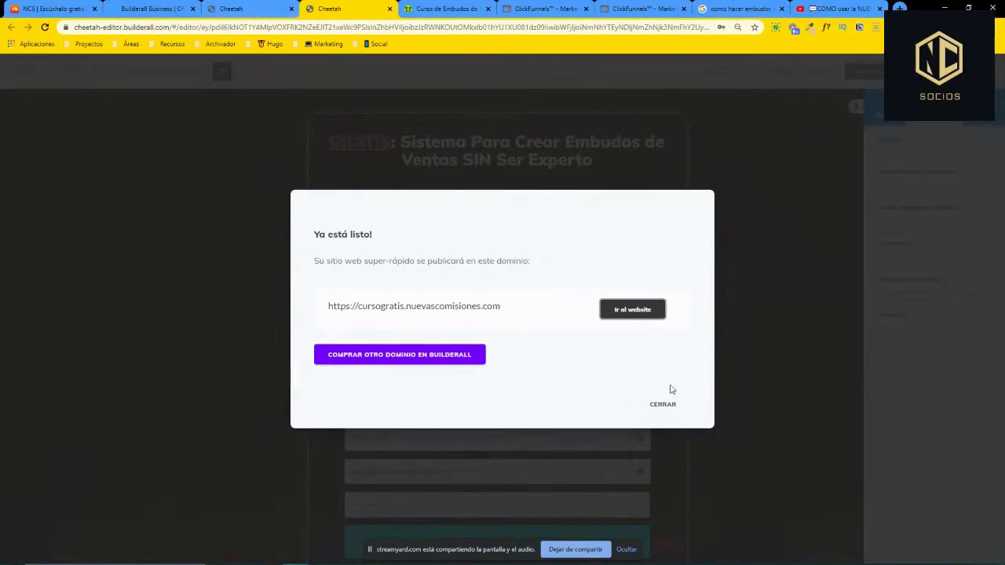
key(Escape)
key(ctrl+shift+Tab)
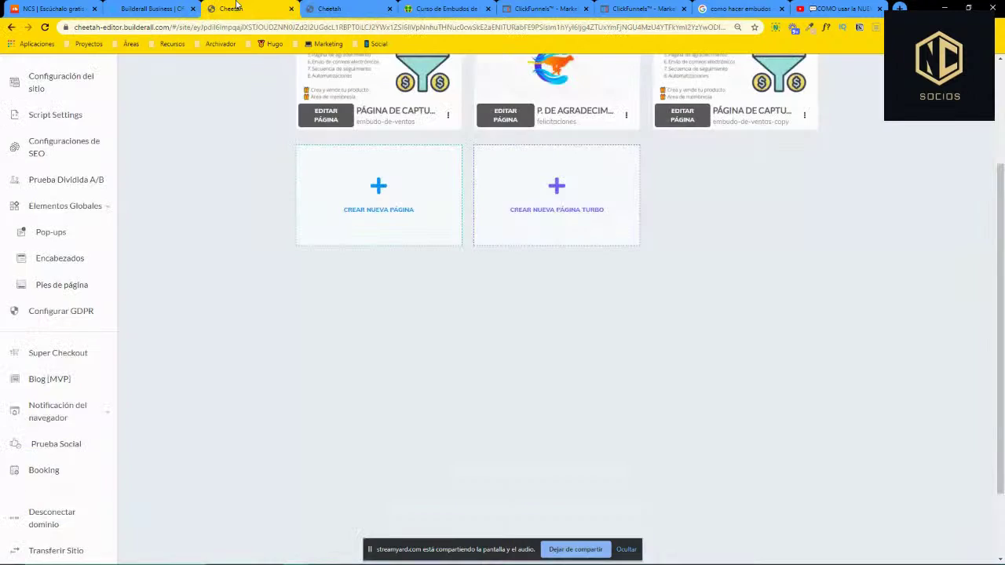
key(ctrl+Tab)
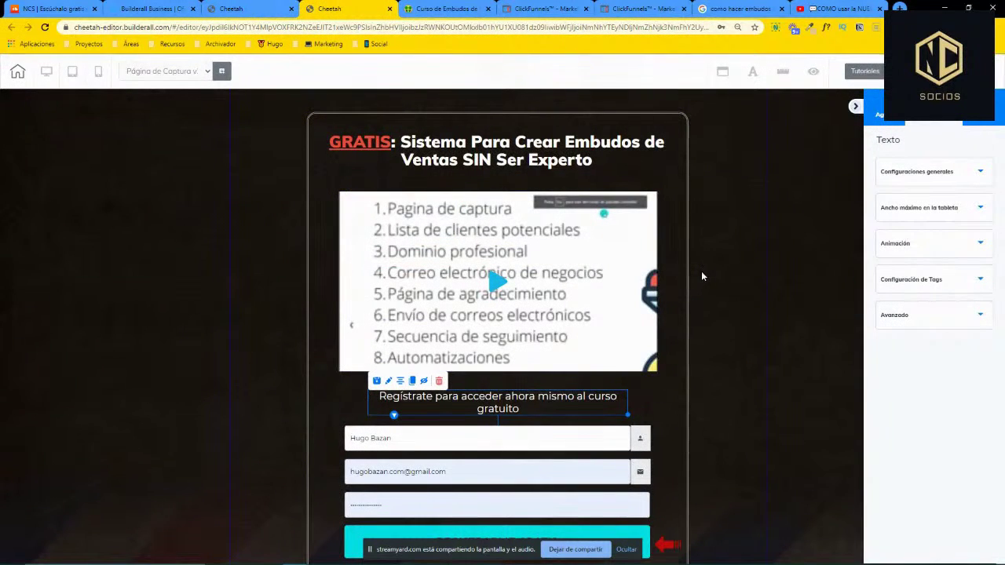
click(236, 9)
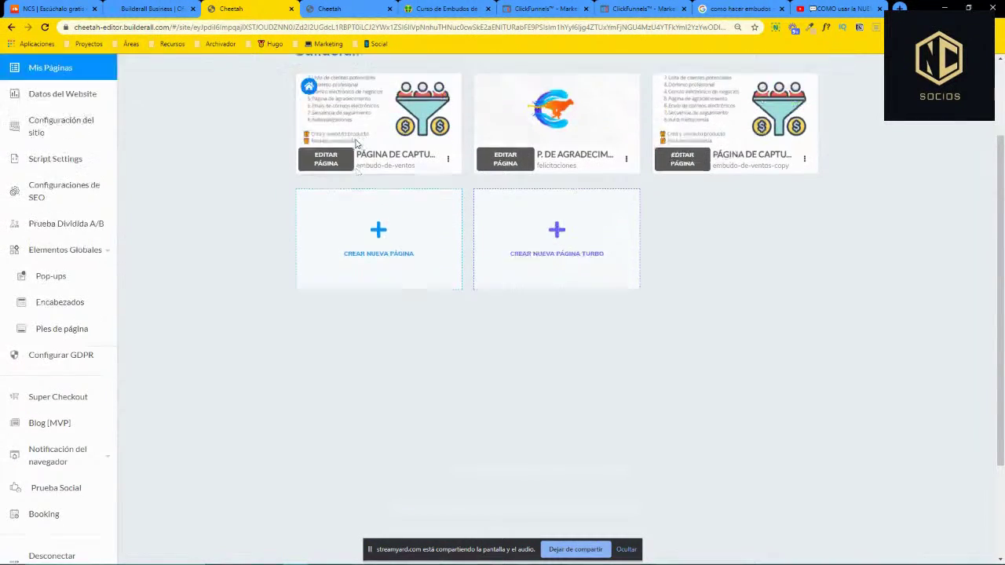
scroll(355, 142, up, 2)
click(333, 272)
Step: Close the Cheetah editor, Curso de Embudos, both ClickFunnels and Google search tabs, keeping the site pages
click(346, 7)
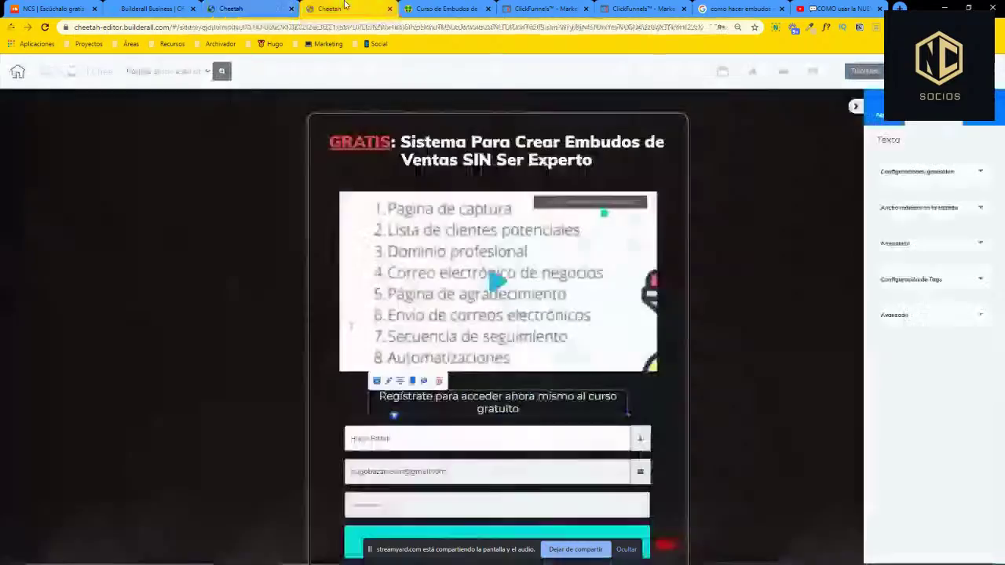
click(389, 9)
click(543, 86)
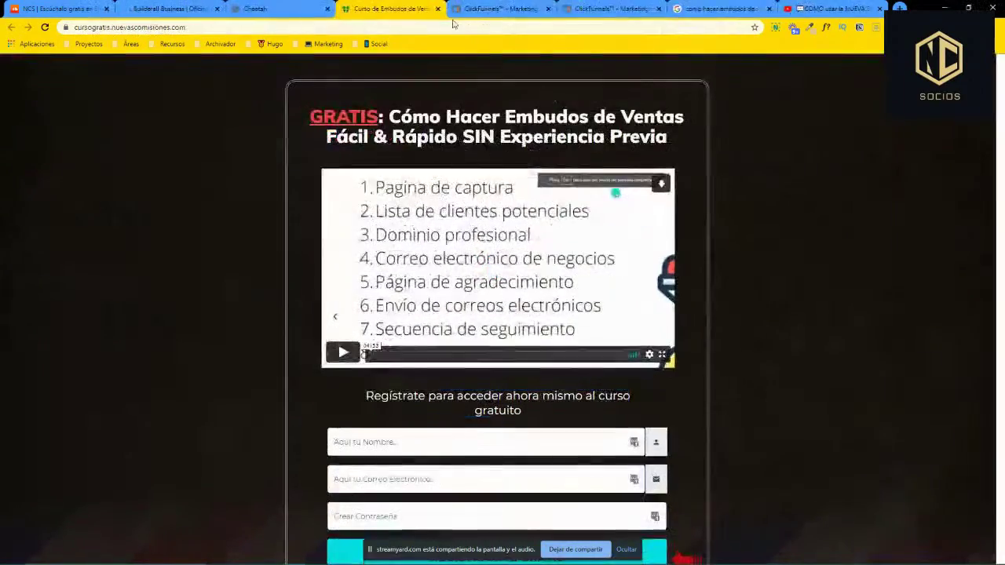
middle_click(410, 5)
middle_click(409, 5)
middle_click(409, 5)
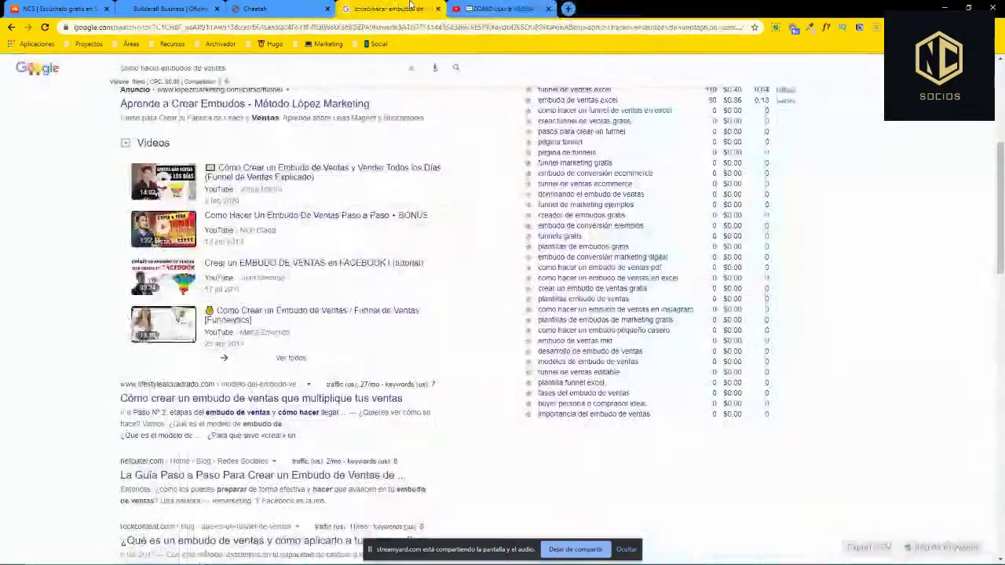
middle_click(410, 4)
mouse_move(667, 69)
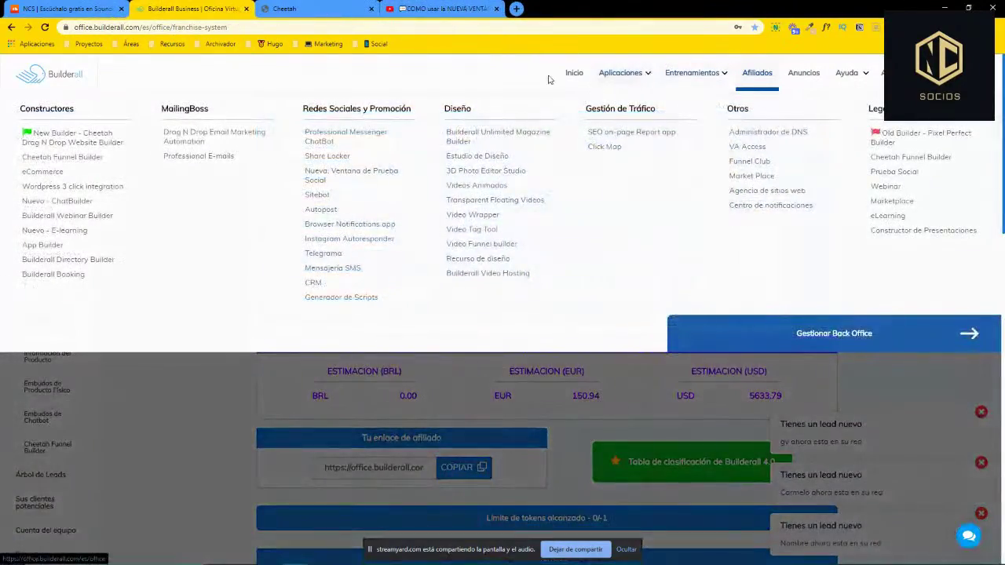
click(314, 9)
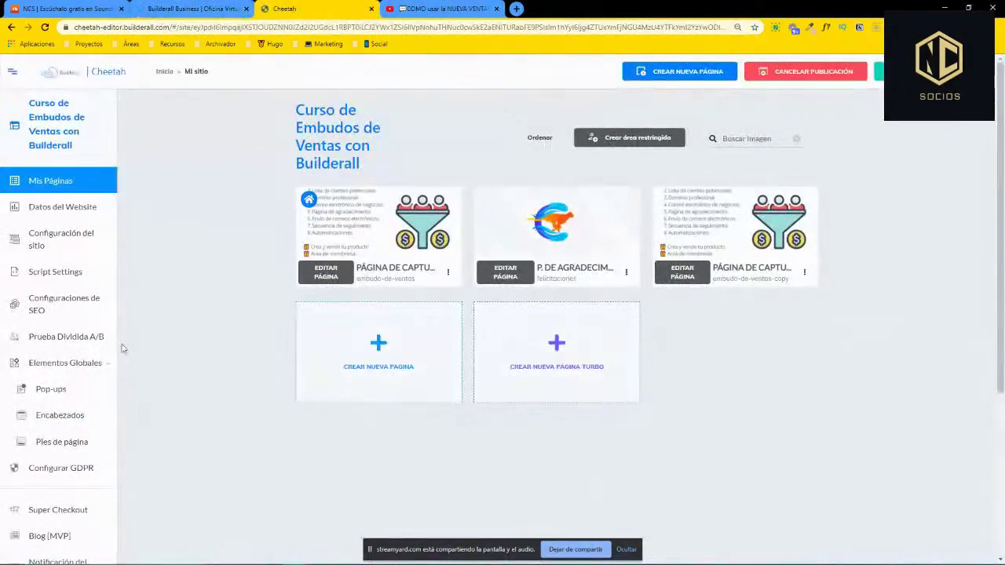
Step: Launch the Social Proof tool in a new tab from Prueba Social
scroll(47, 440, down, 3)
click(74, 494)
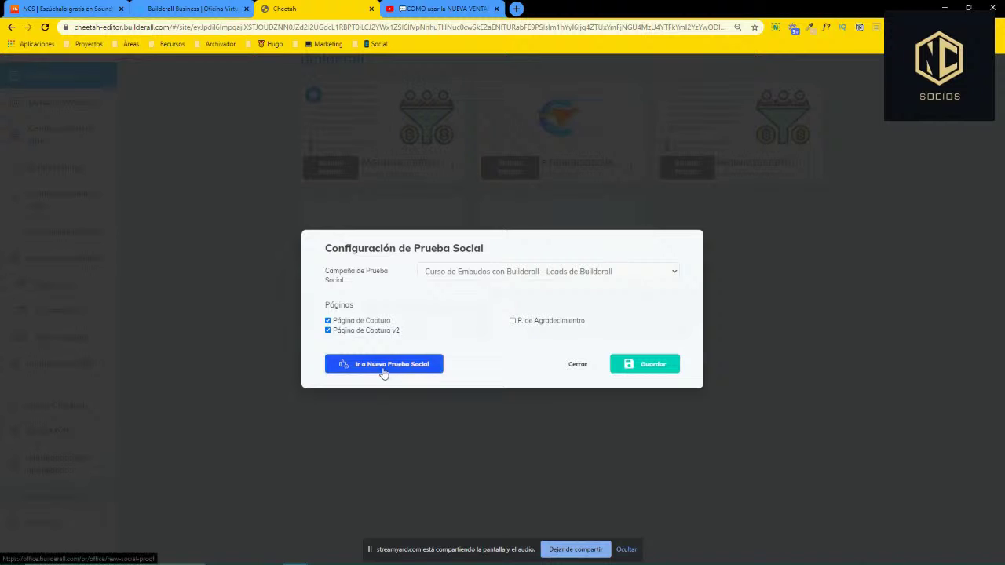
click(387, 370)
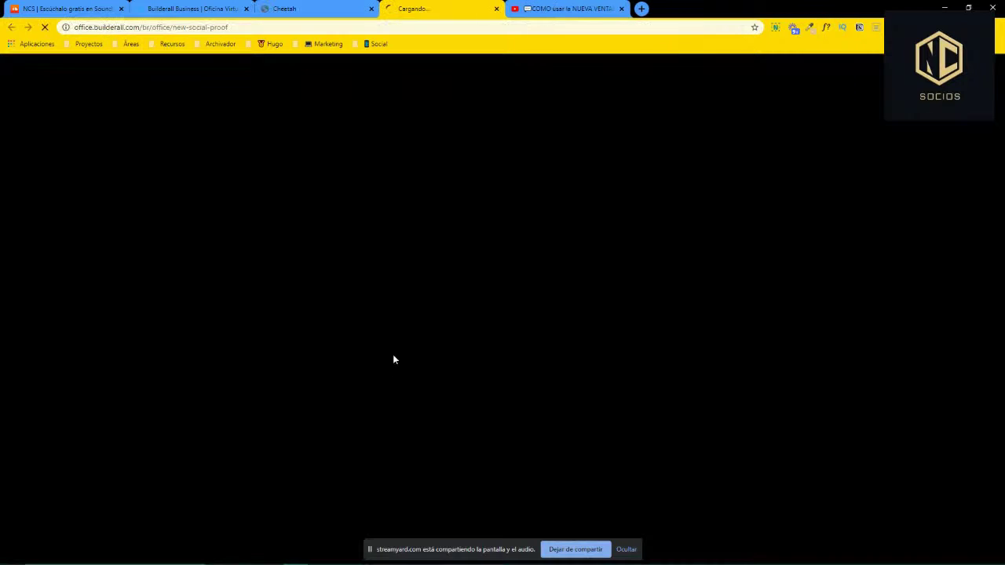
click(314, 9)
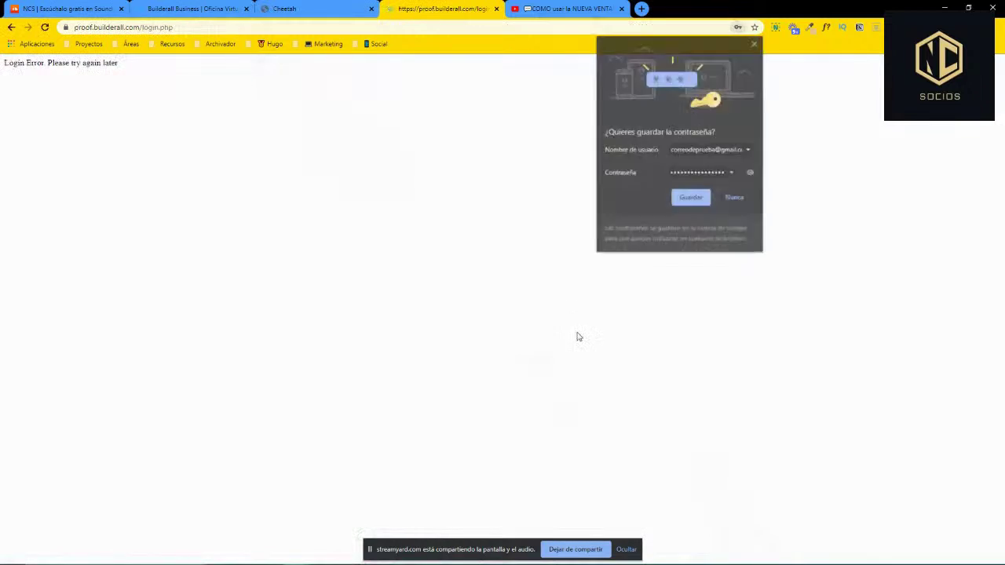
Step: Dismiss the save-password bubble and reload the Social Proof login page, resending the form
click(754, 45)
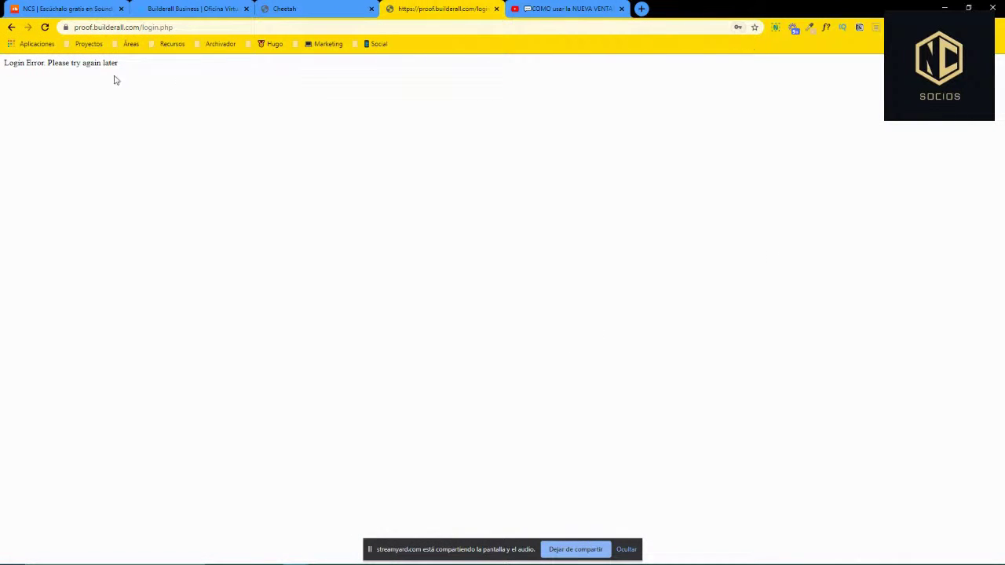
click(44, 27)
click(540, 105)
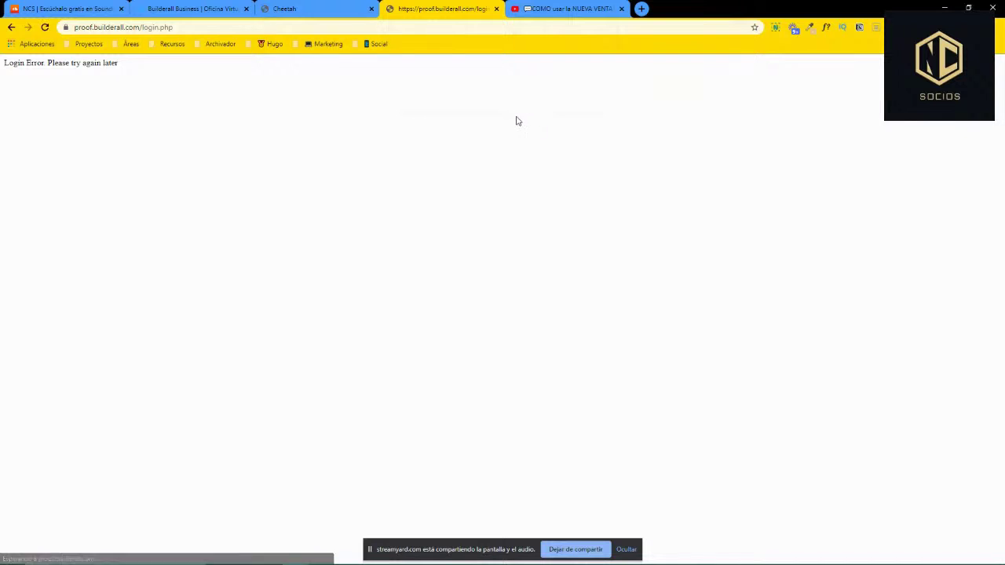
click(227, 9)
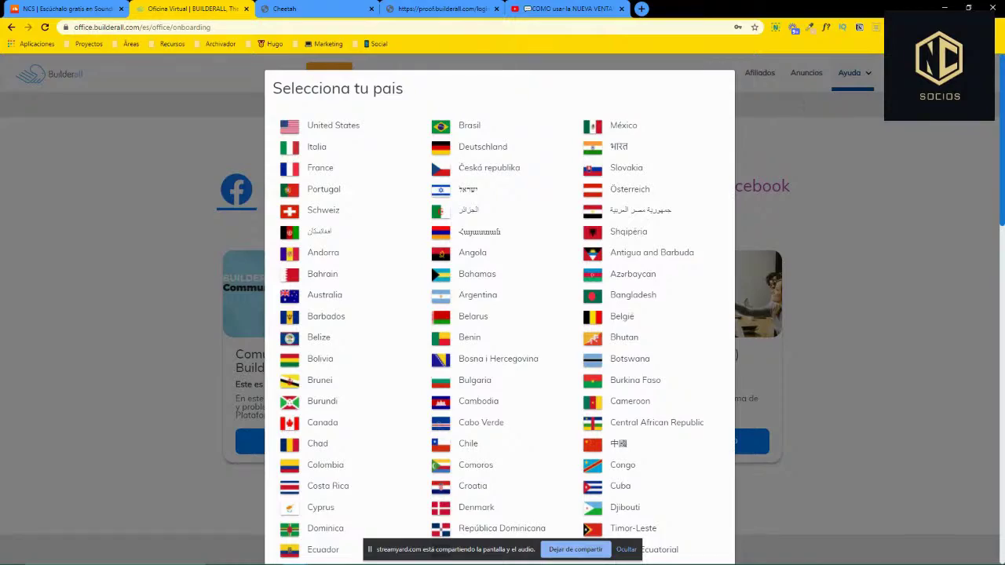
Step: Sign out of Builderall Office from the account profile panel
scroll(619, 333, down, 15)
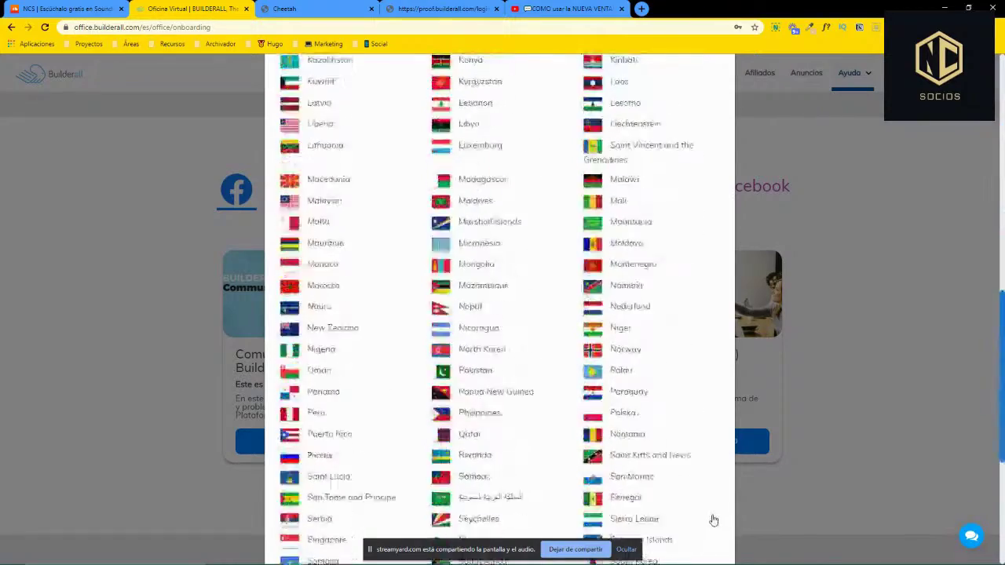
scroll(589, 224, up, 15)
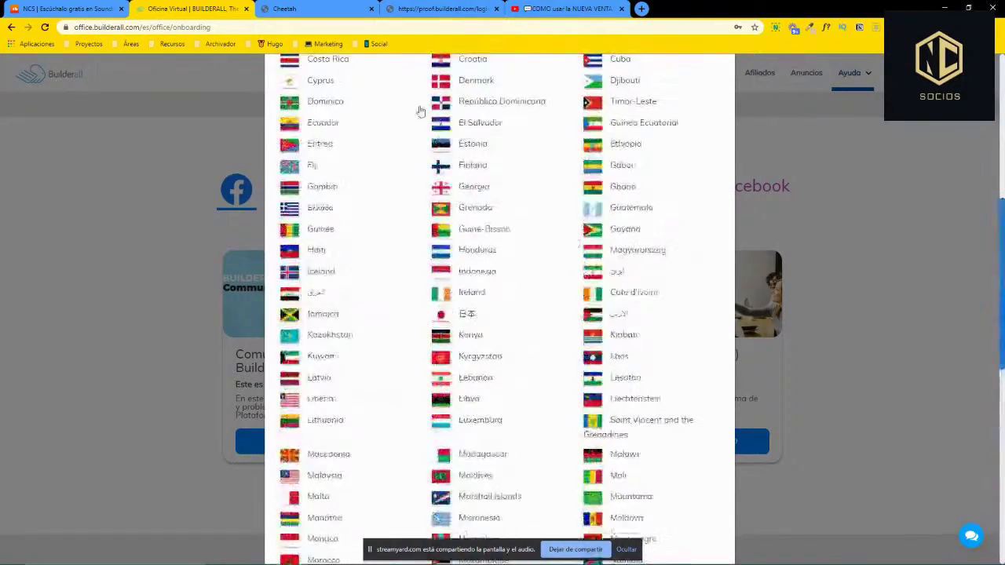
scroll(340, 106, up, 2)
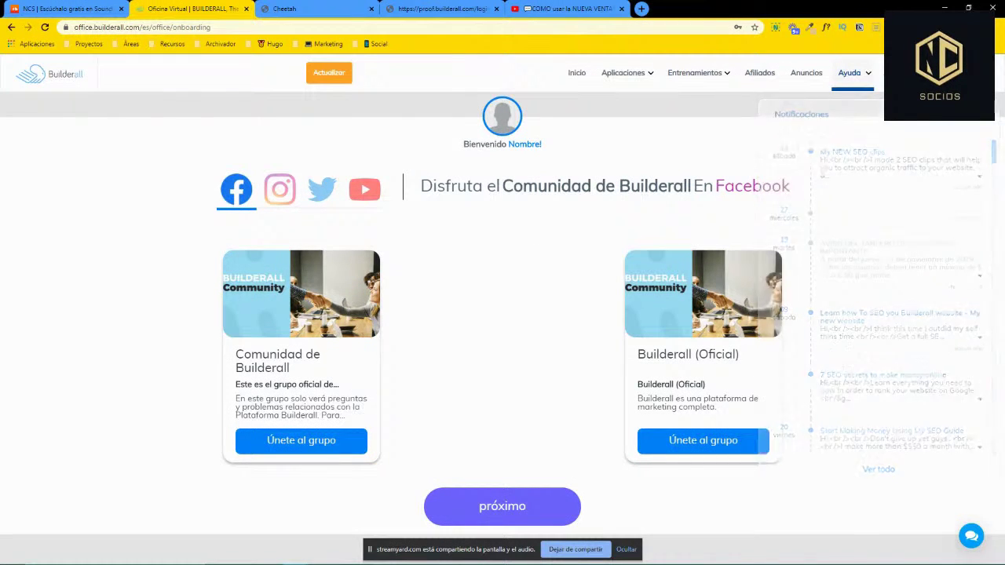
click(930, 72)
click(903, 526)
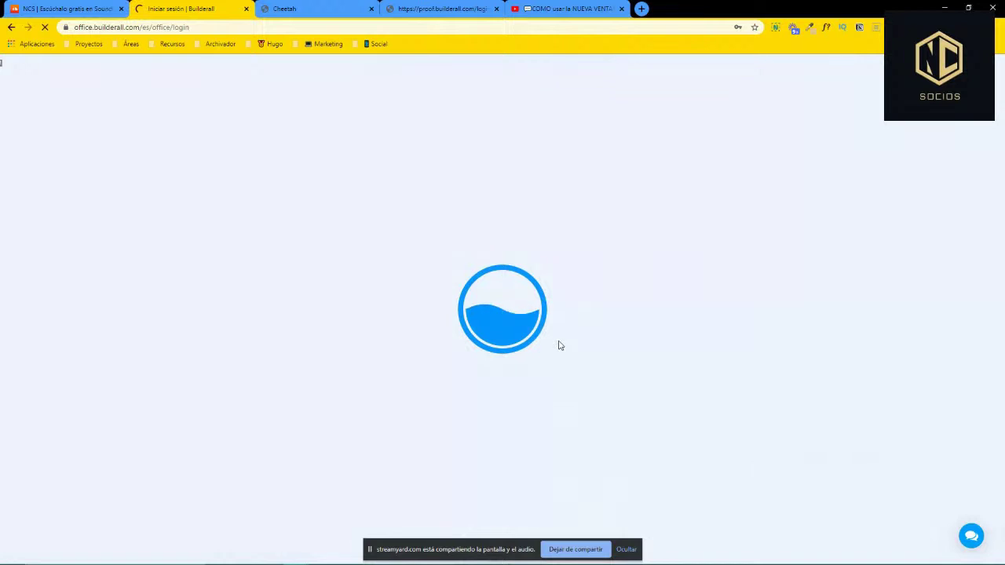
Step: Return to the YouTube tutorial paused at 7:01 on the social proof popup
click(265, 10)
click(240, 9)
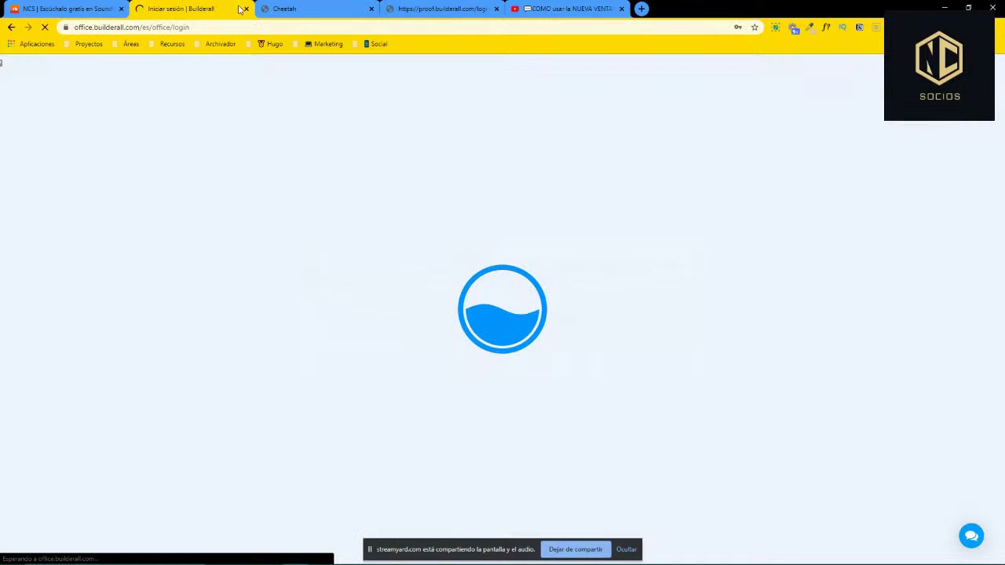
click(565, 9)
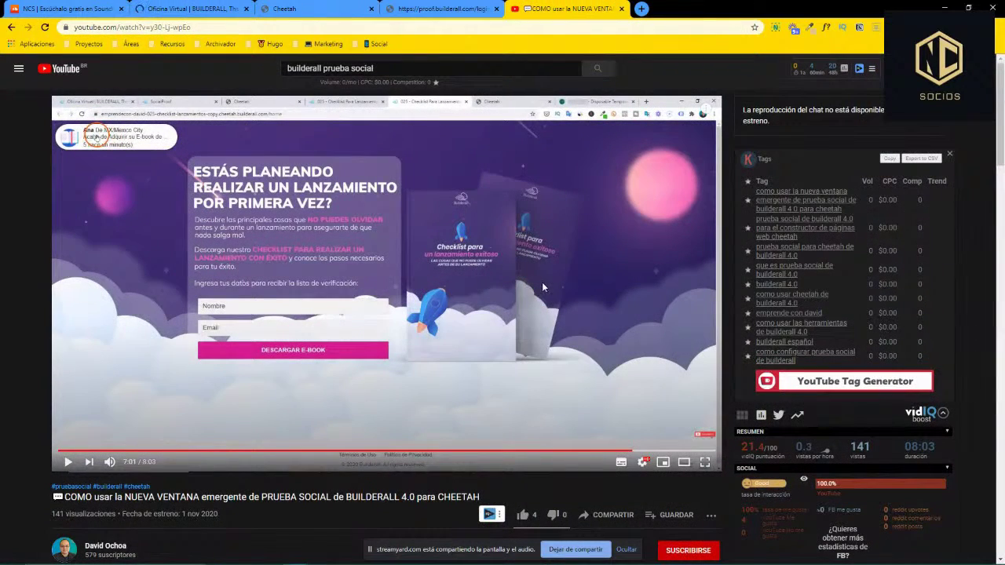
Step: Open Cheetah from the office dashboard and edit the sales funnel course site
click(200, 8)
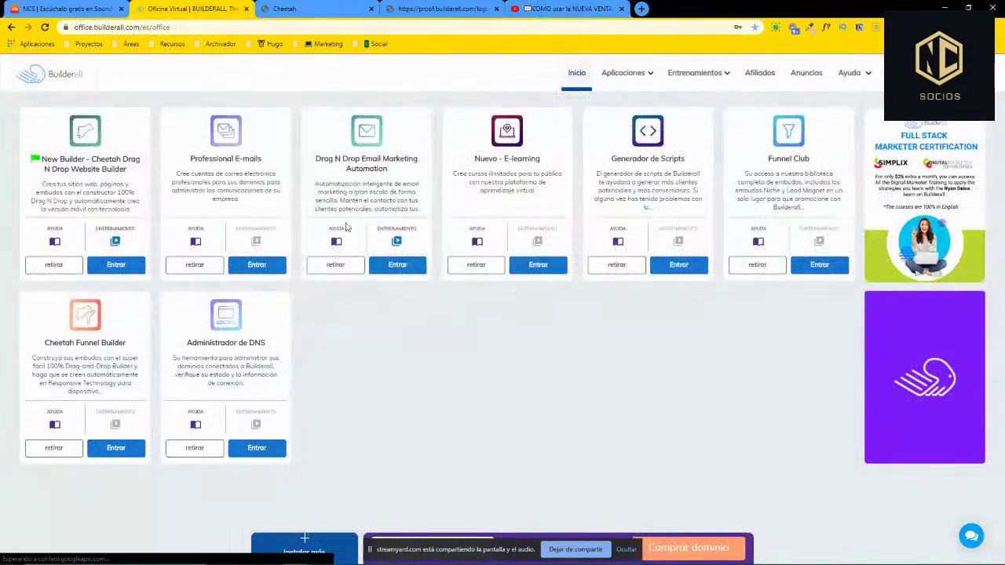
click(103, 264)
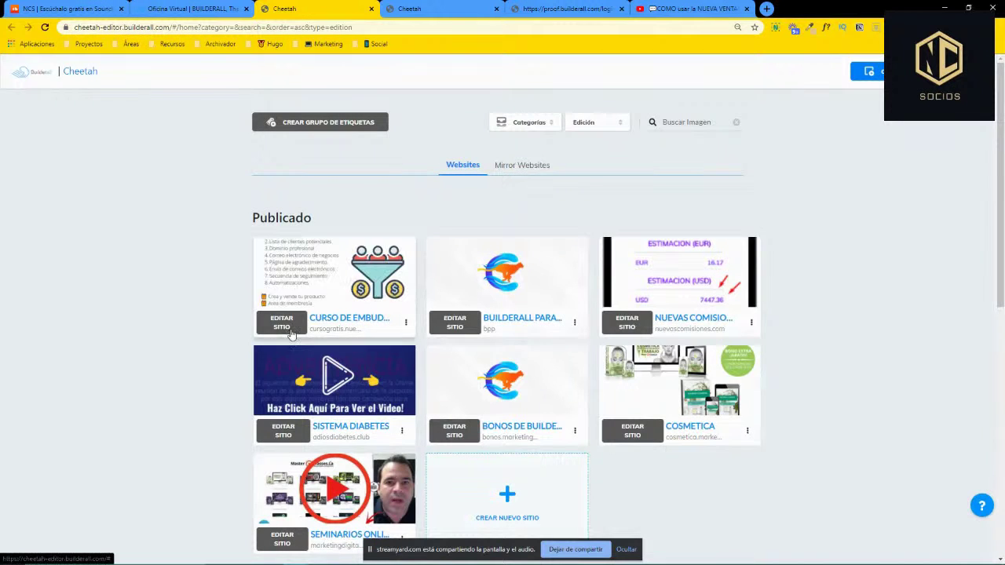
click(282, 322)
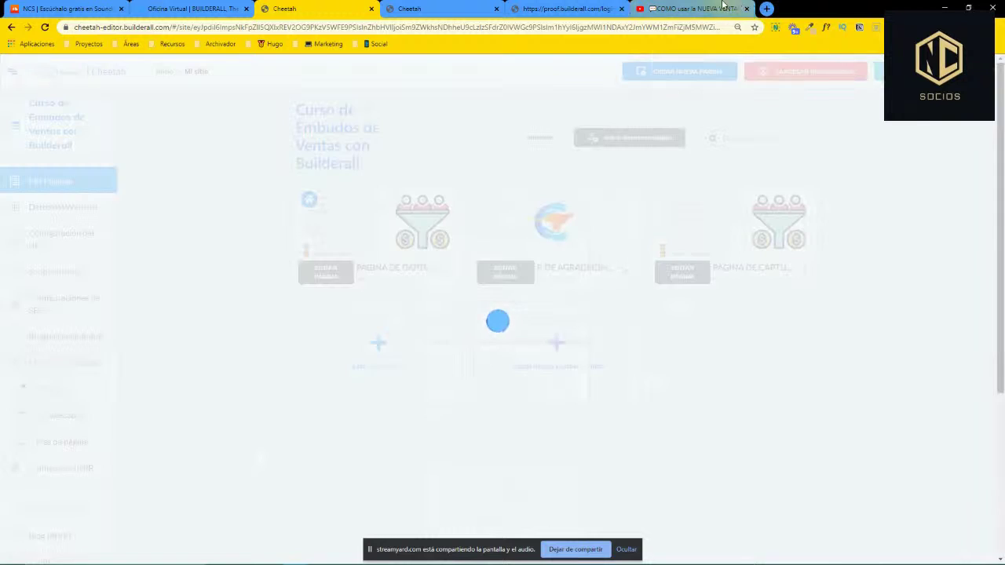
Step: Check the tutorial, then save Prueba Social with Leads de Builderall on both capture pages
click(730, 8)
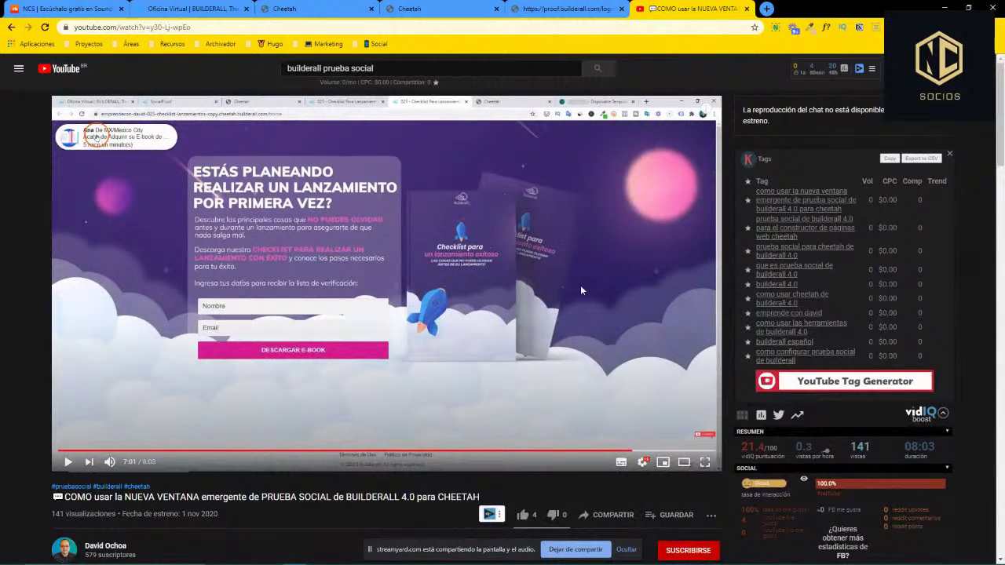
click(284, 8)
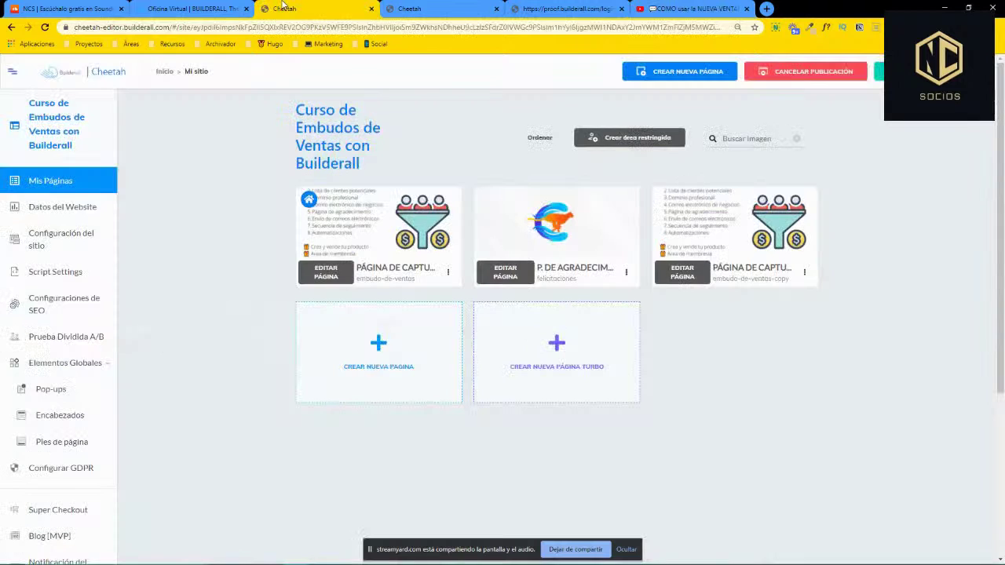
click(687, 8)
click(397, 9)
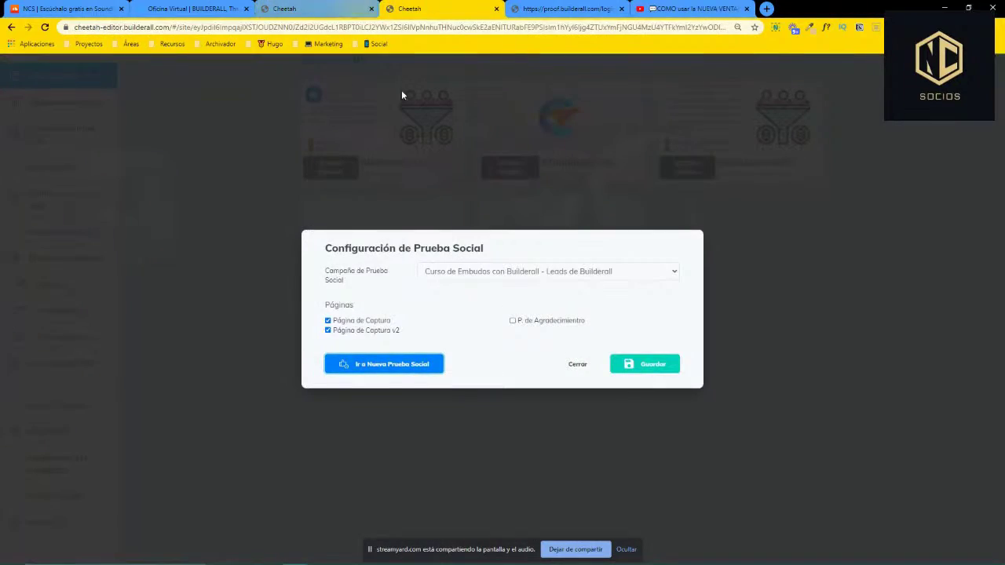
click(688, 9)
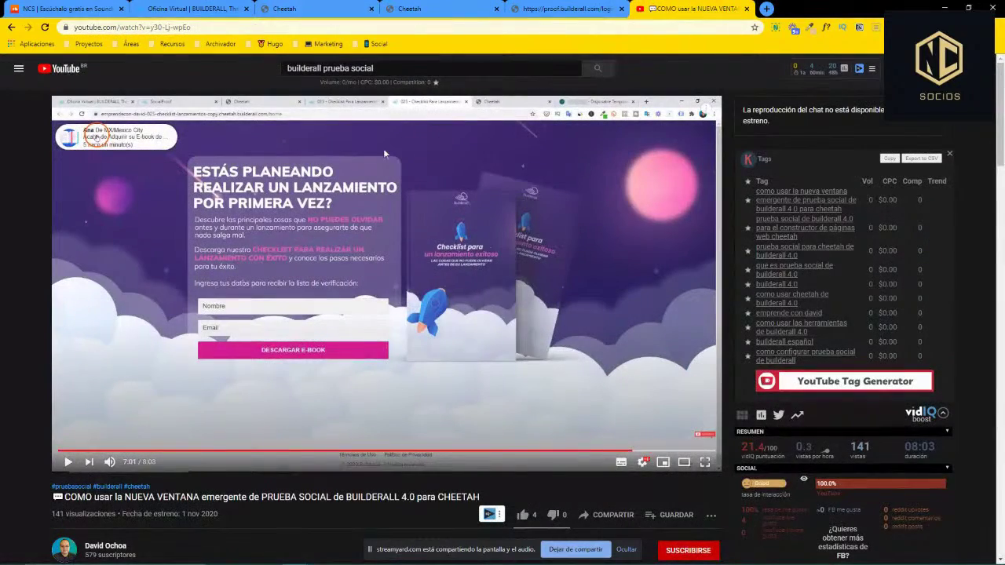
click(423, 8)
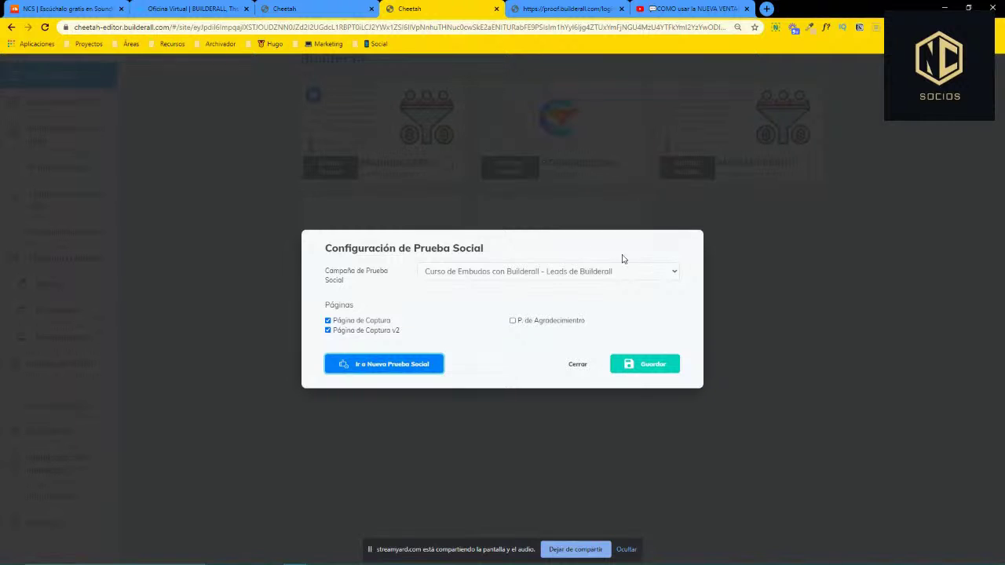
click(644, 365)
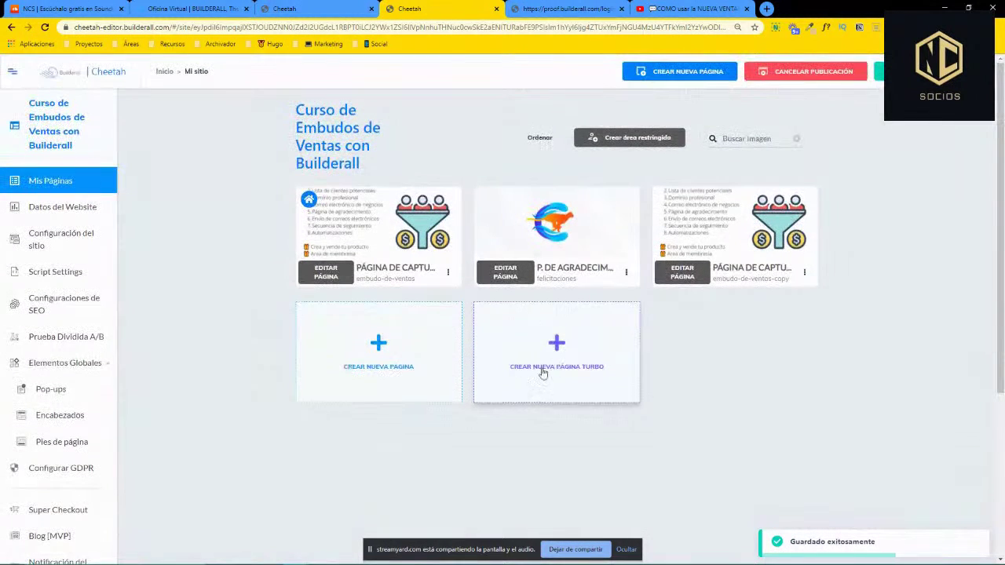
click(322, 9)
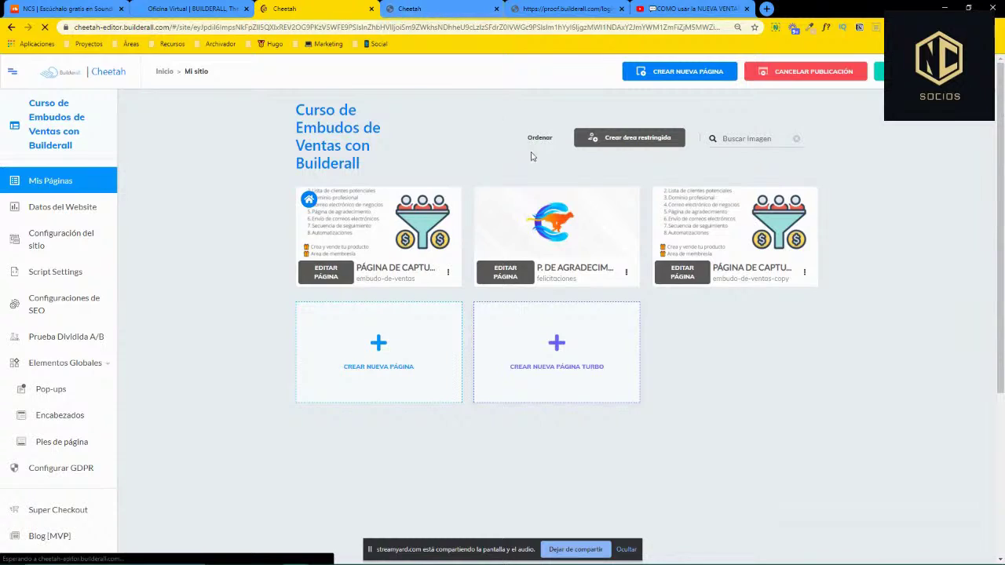
Step: Launch the Social Proof tool from Prueba Social and open the Leads de Builderall campaign for editing
key(ctrl+9)
key(ctrl+3)
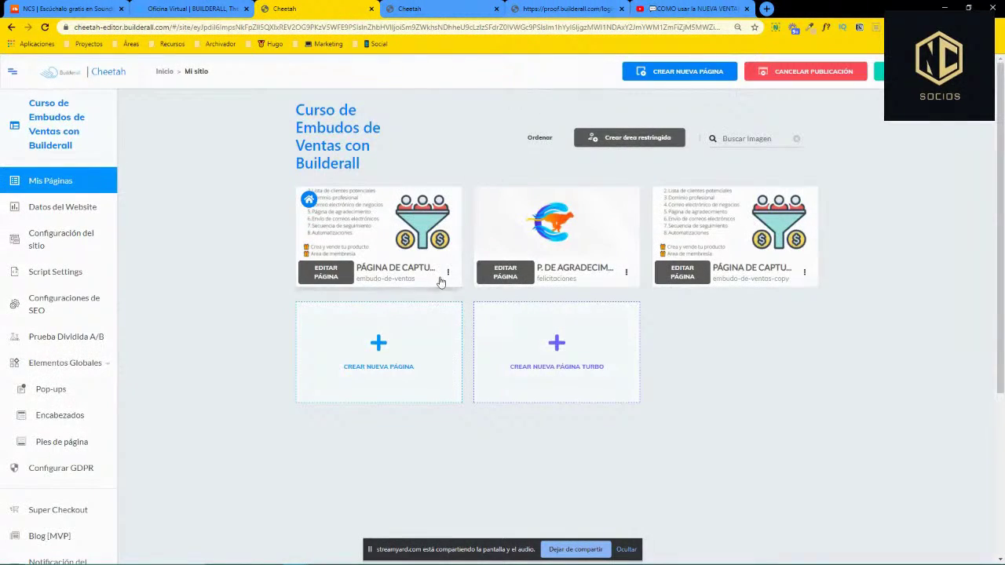
scroll(86, 377, down, 2)
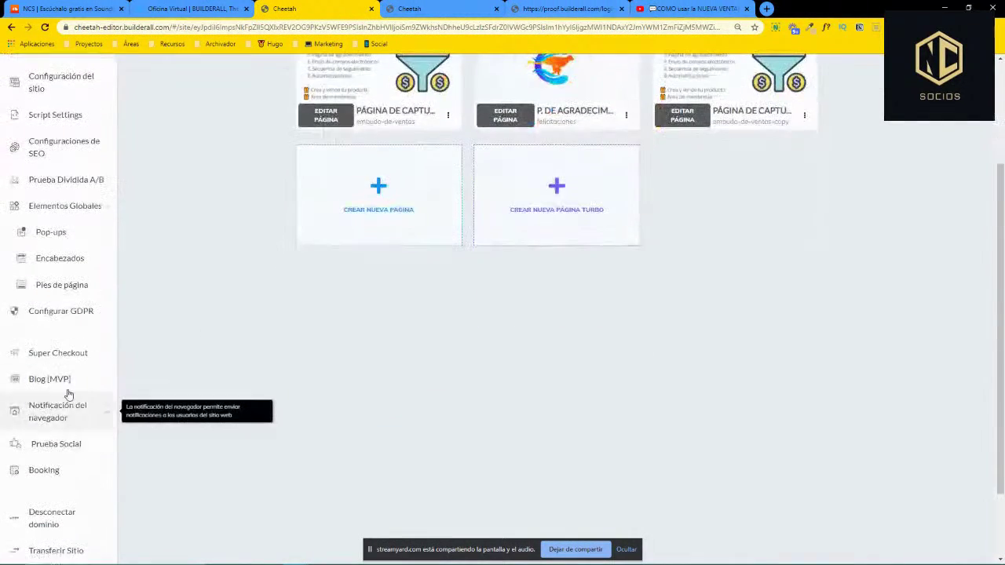
click(71, 458)
click(392, 365)
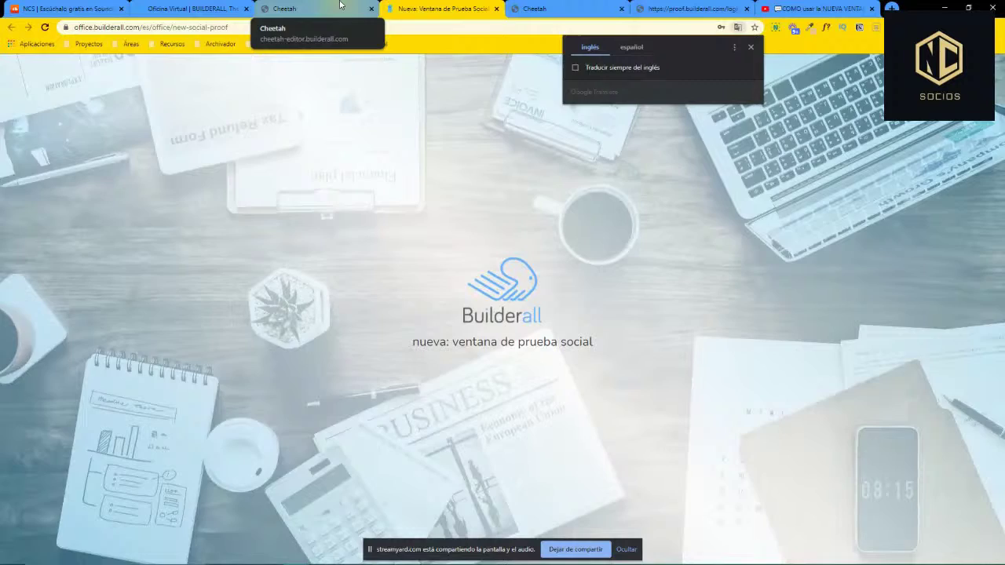
click(340, 6)
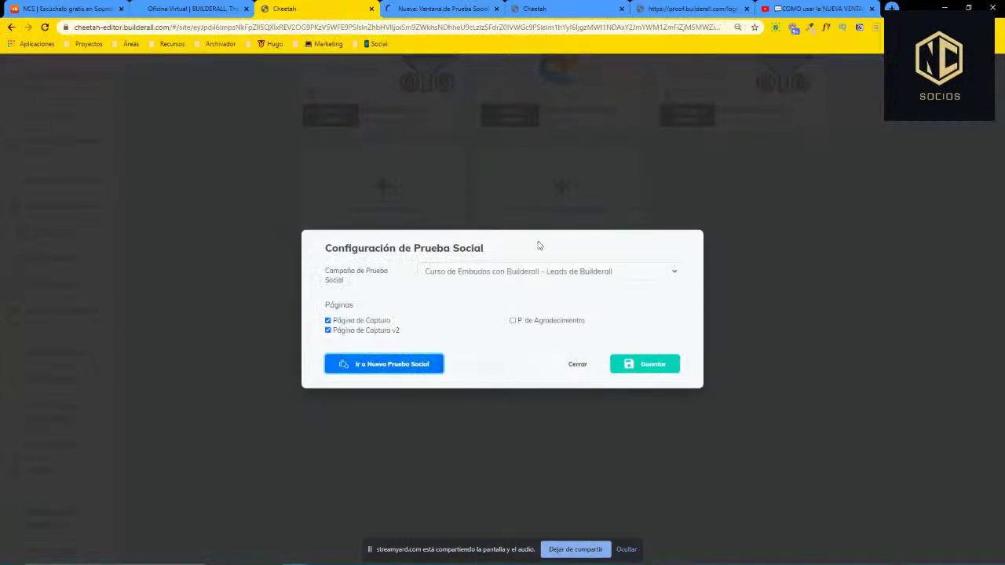
click(573, 365)
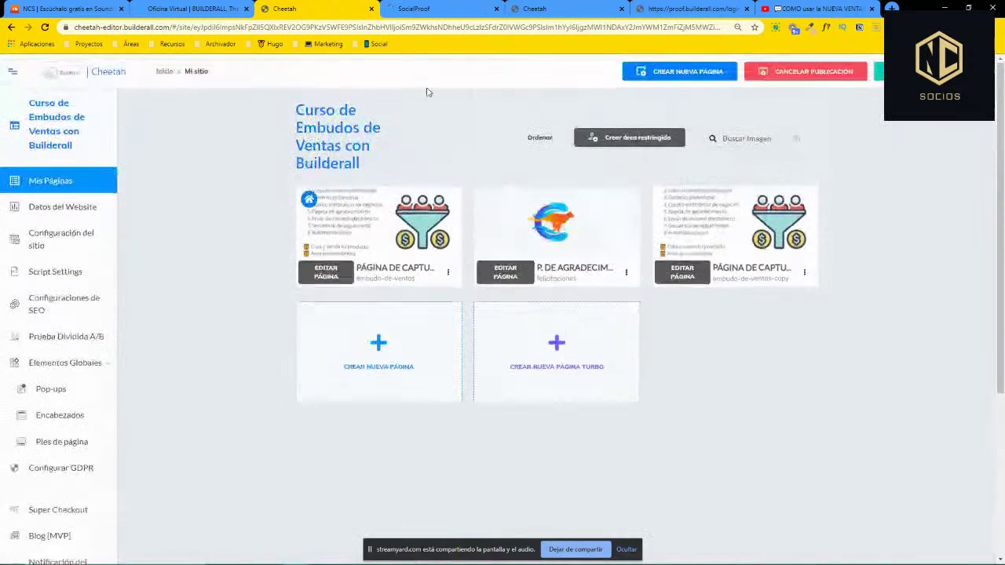
click(424, 9)
click(794, 357)
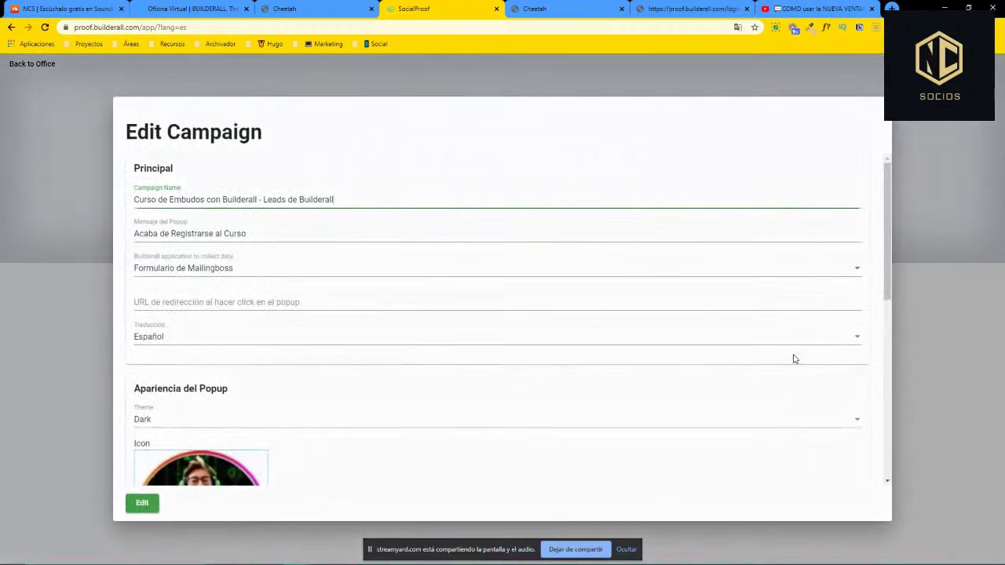
Step: Switch the campaign's popup theme to Default and save the Leads de Builderall campaign
click(163, 237)
key(ctrl+a)
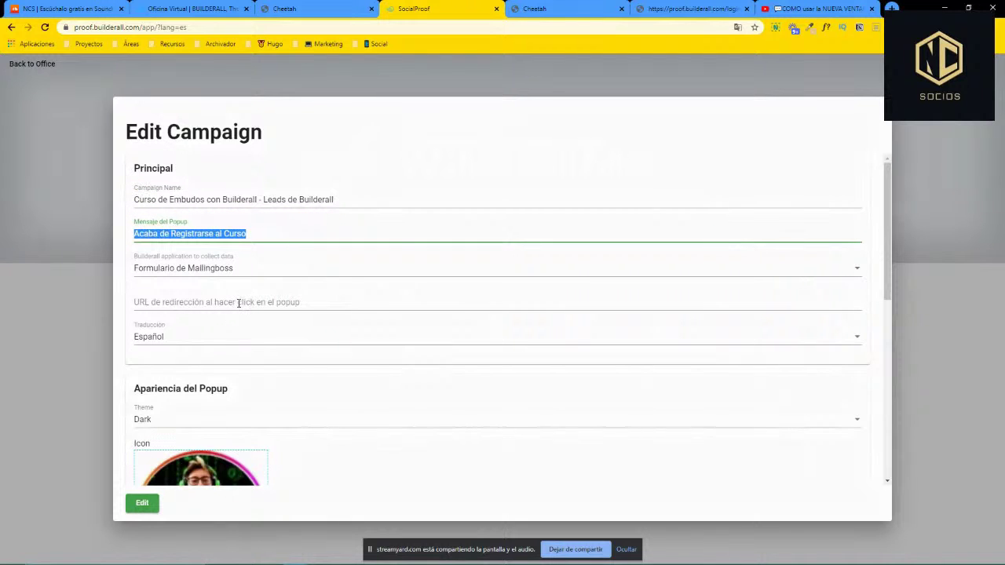
scroll(273, 319, down, 3)
click(157, 211)
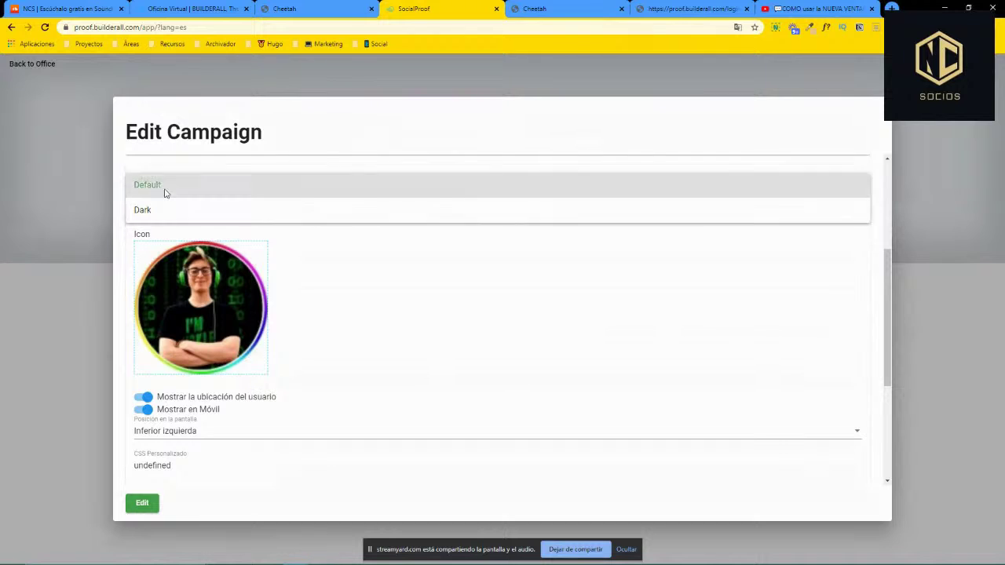
click(161, 188)
scroll(235, 370, down, 1)
scroll(236, 369, down, 2)
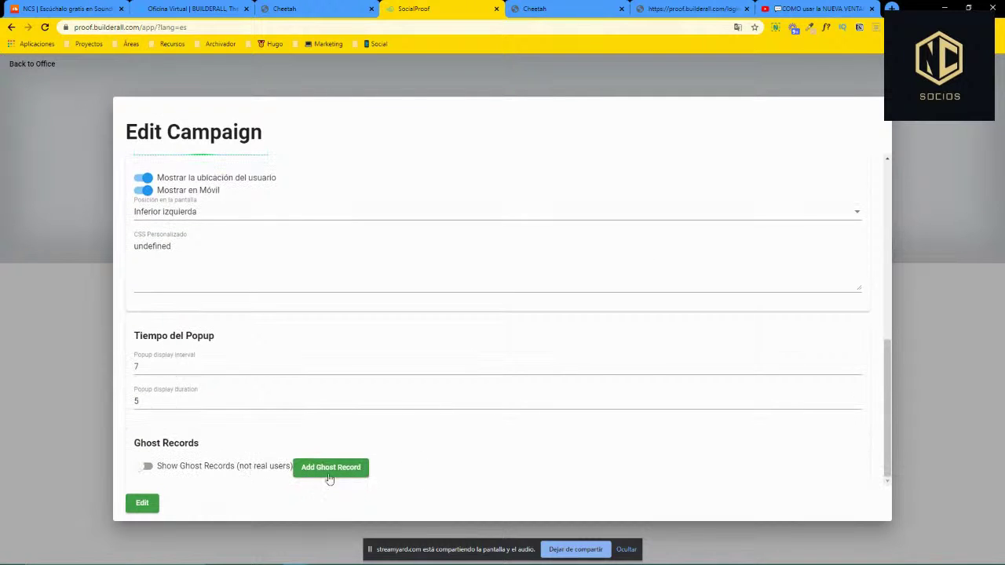
click(142, 504)
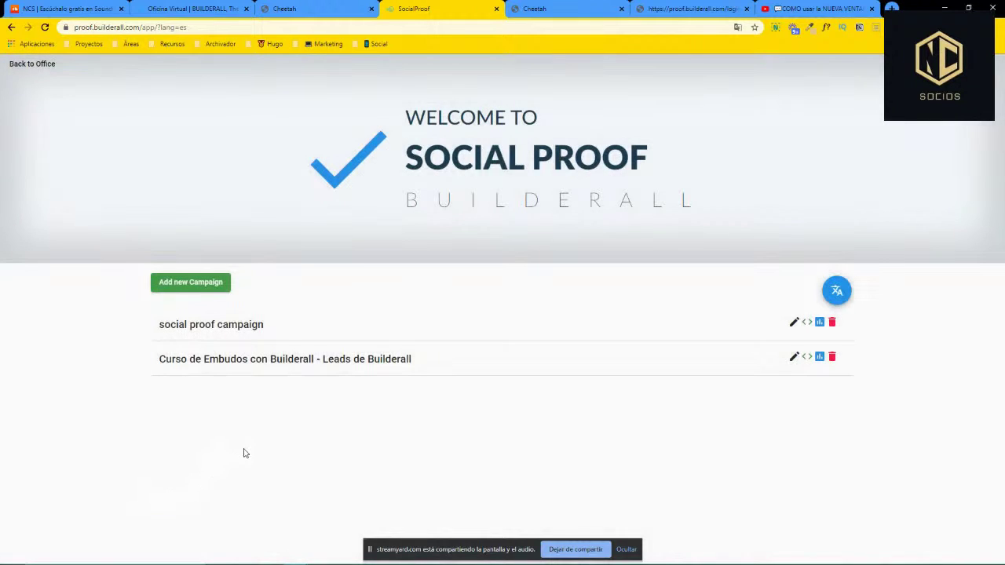
Step: Copy the campaign's show_notification.js embed script from its code window
click(808, 358)
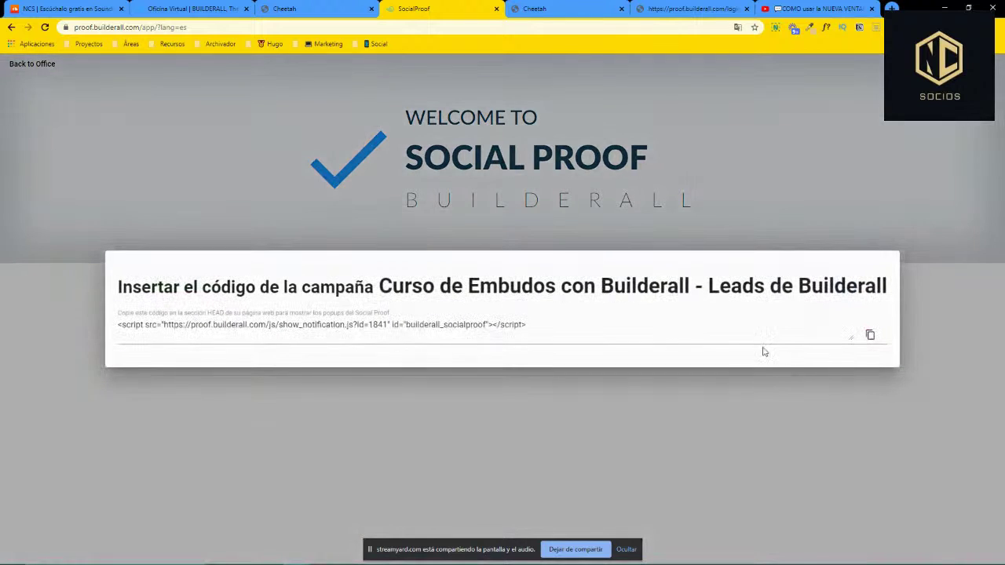
click(870, 336)
click(455, 397)
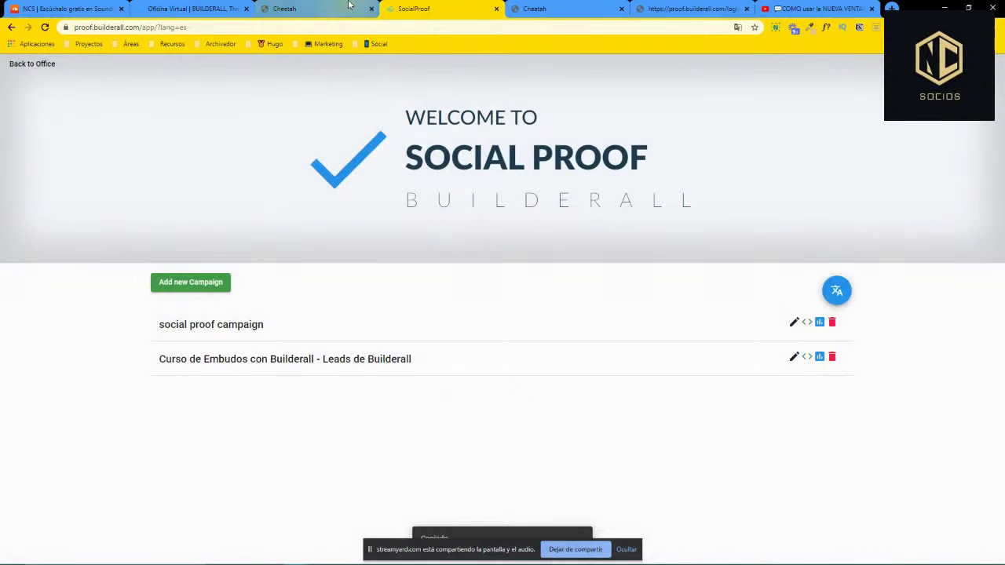
click(314, 8)
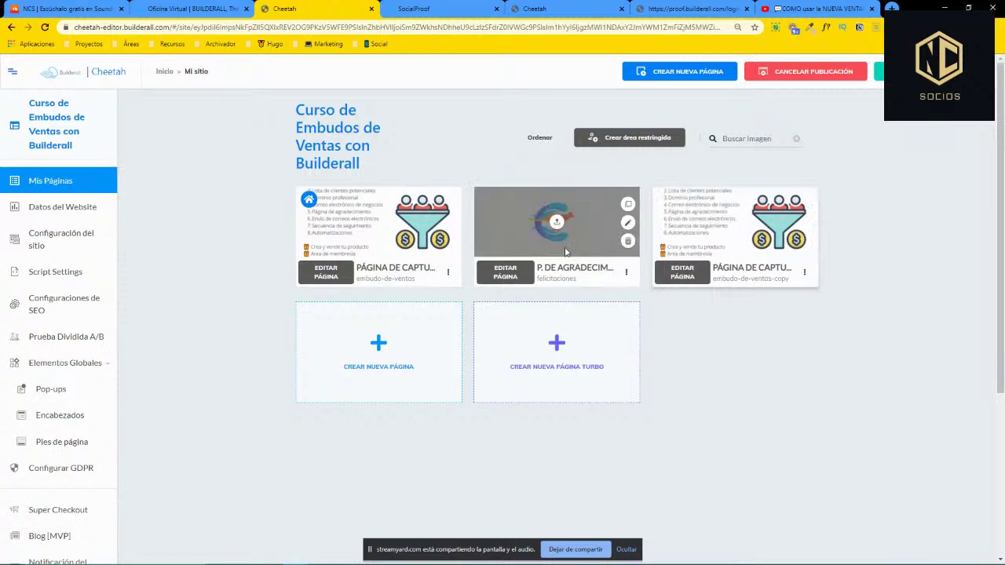
Step: Paste the show_notification.js script into Página de Captura's Script de la página and save
click(448, 273)
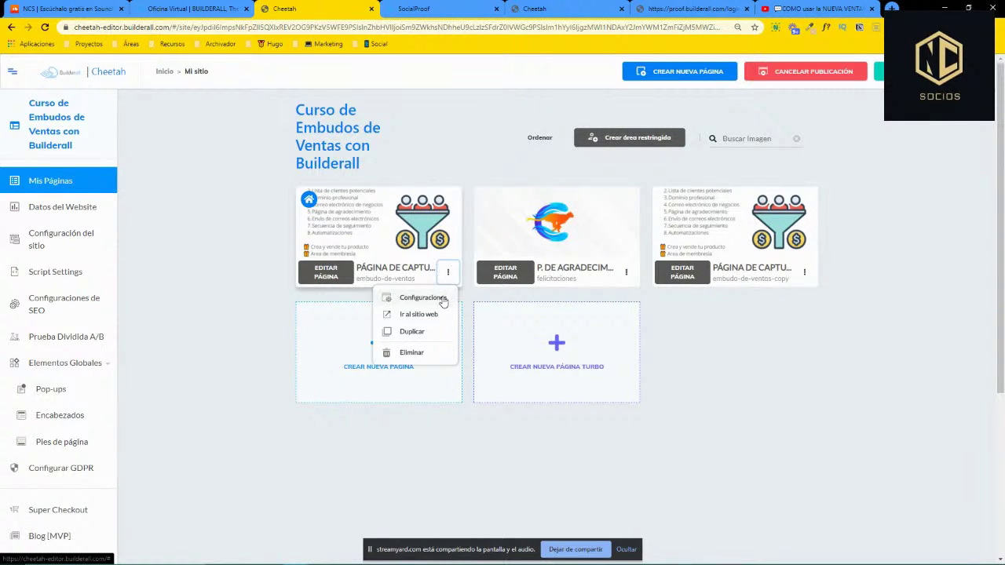
click(423, 297)
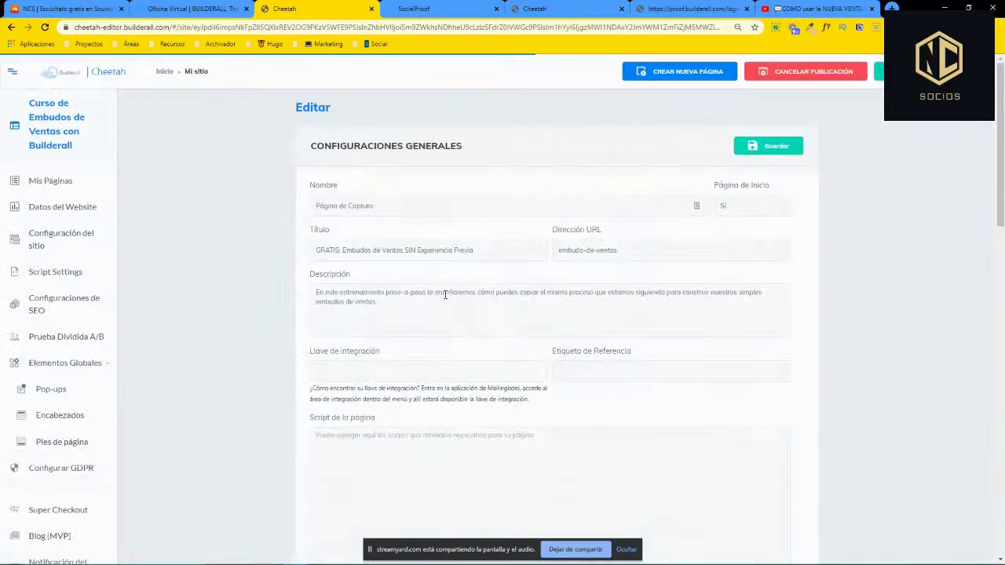
scroll(445, 295, down, 3)
click(399, 257)
key(ctrl+v)
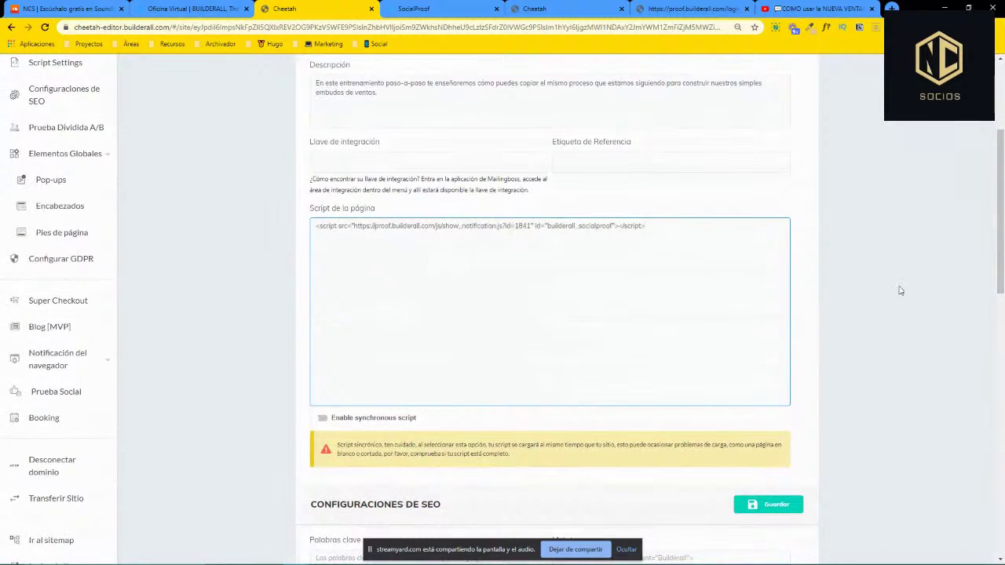
scroll(900, 290, up, 2)
click(774, 94)
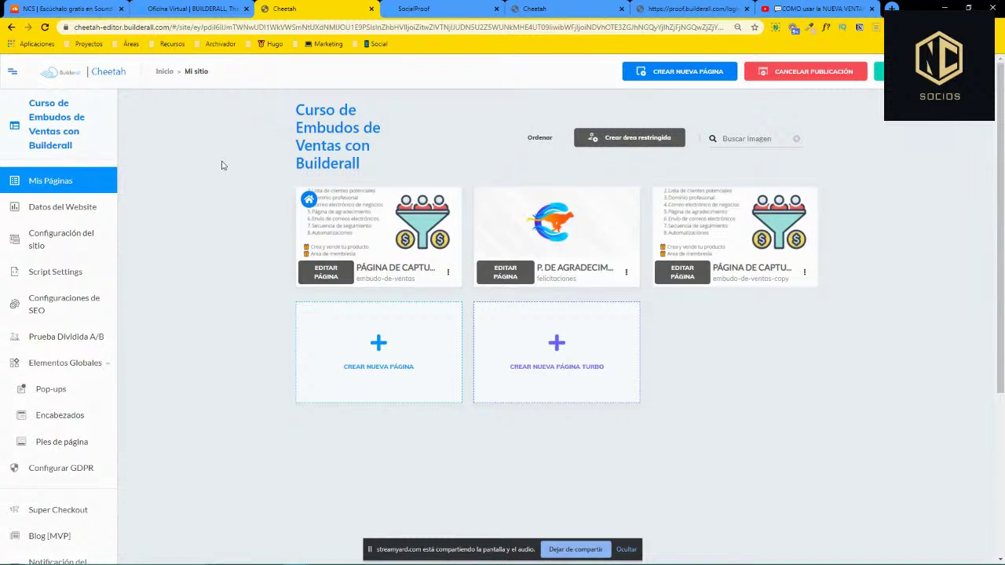
Step: Open Página de Captura in the editor, check the Curso de Embudos campaign, and select the contact form
click(326, 272)
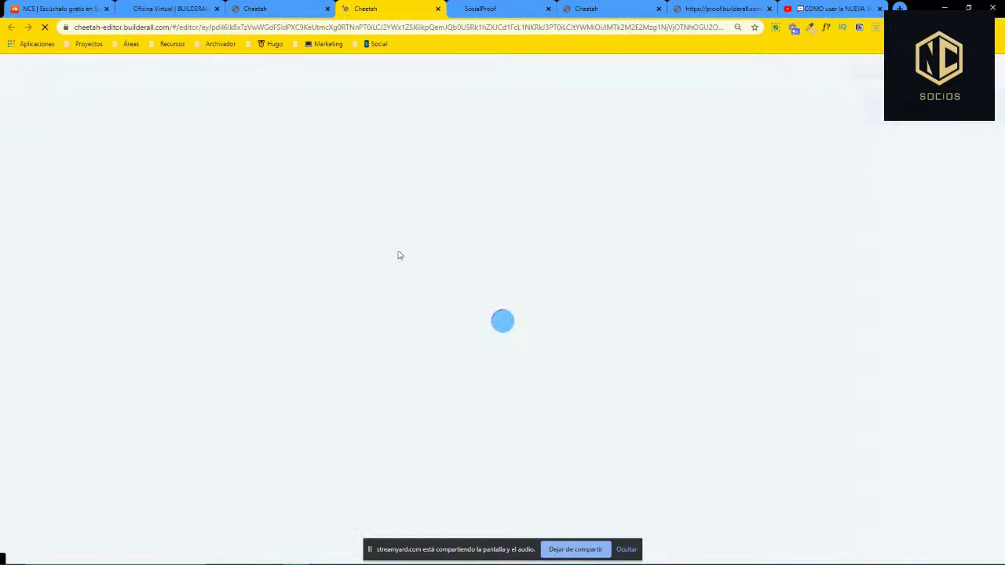
click(507, 11)
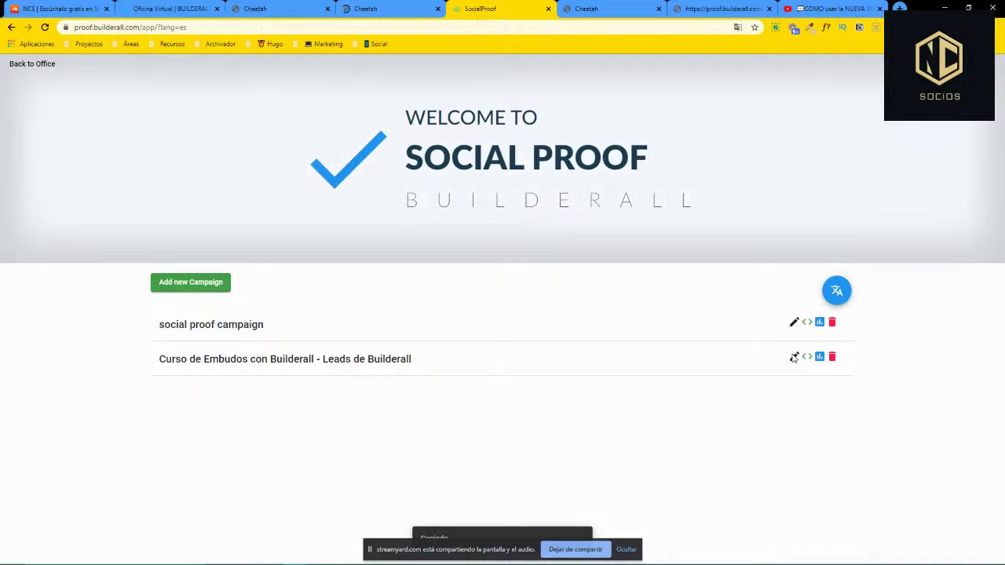
click(794, 357)
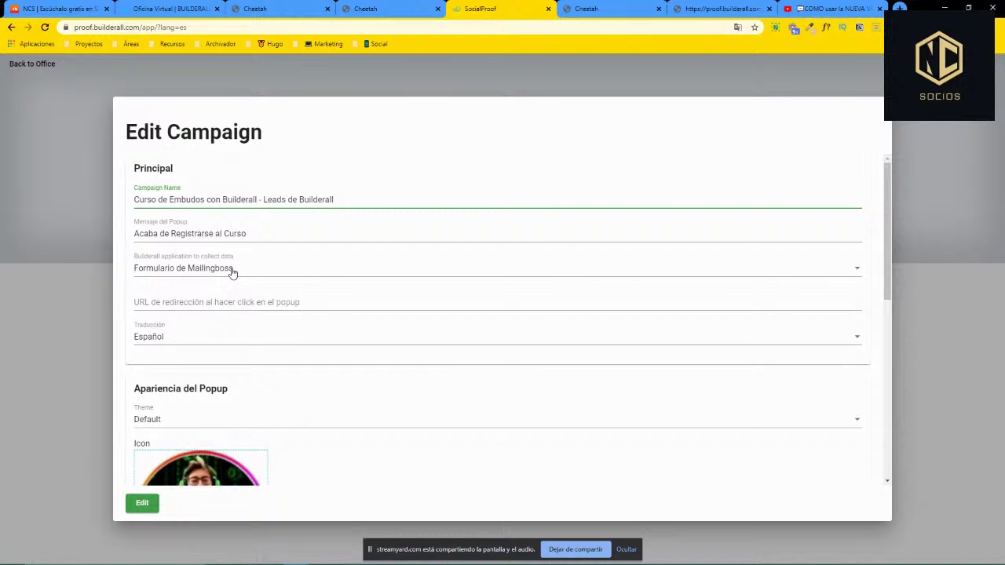
click(408, 8)
scroll(710, 316, down, 1)
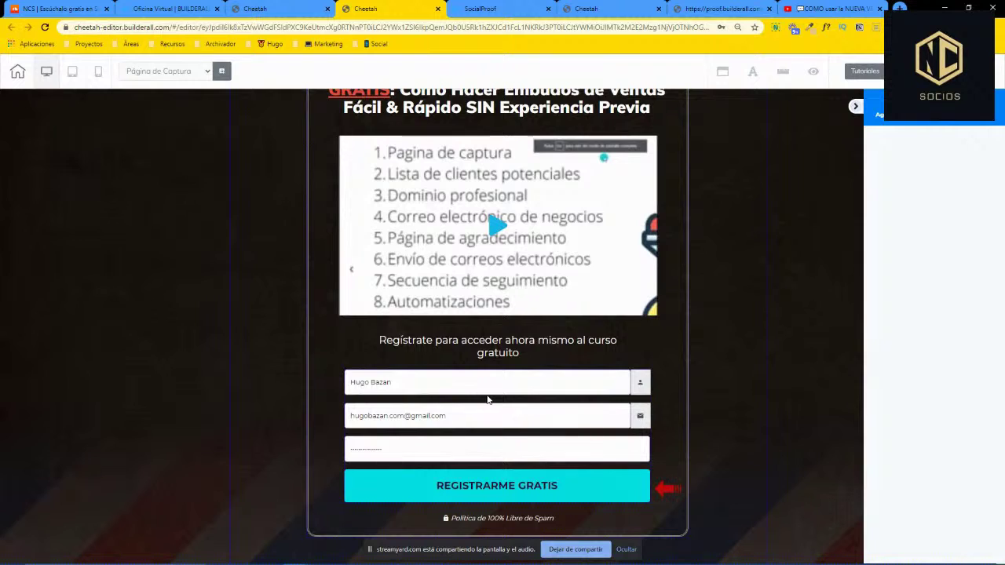
click(487, 401)
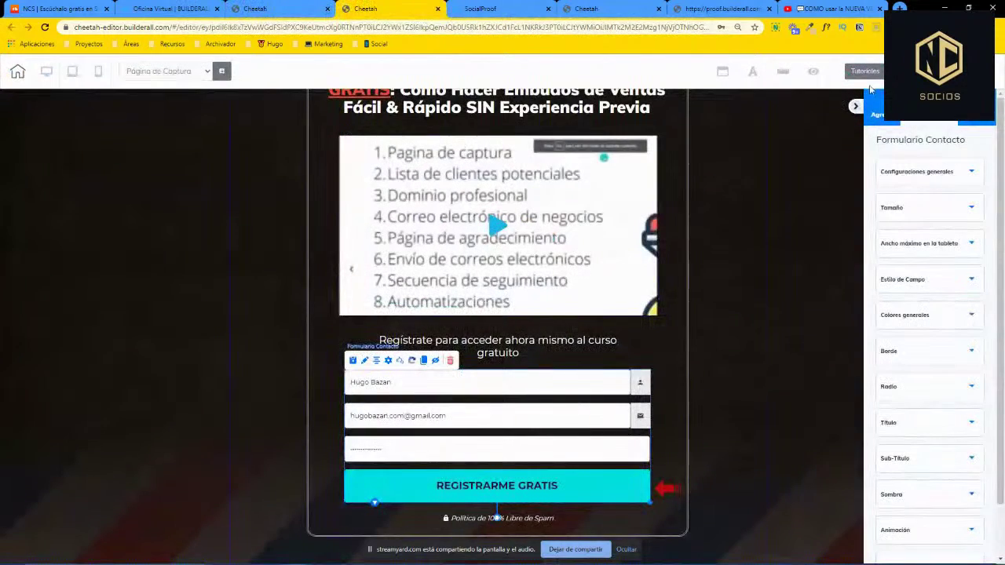
Step: Close the duplicate loading editor tab and reselect the capture page's contact form
click(451, 8)
click(597, 8)
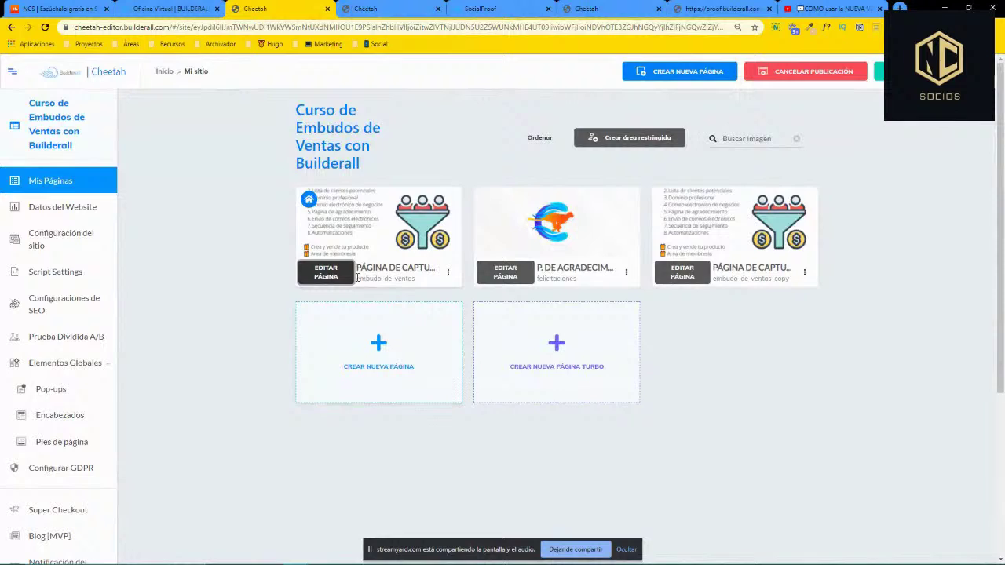
click(381, 7)
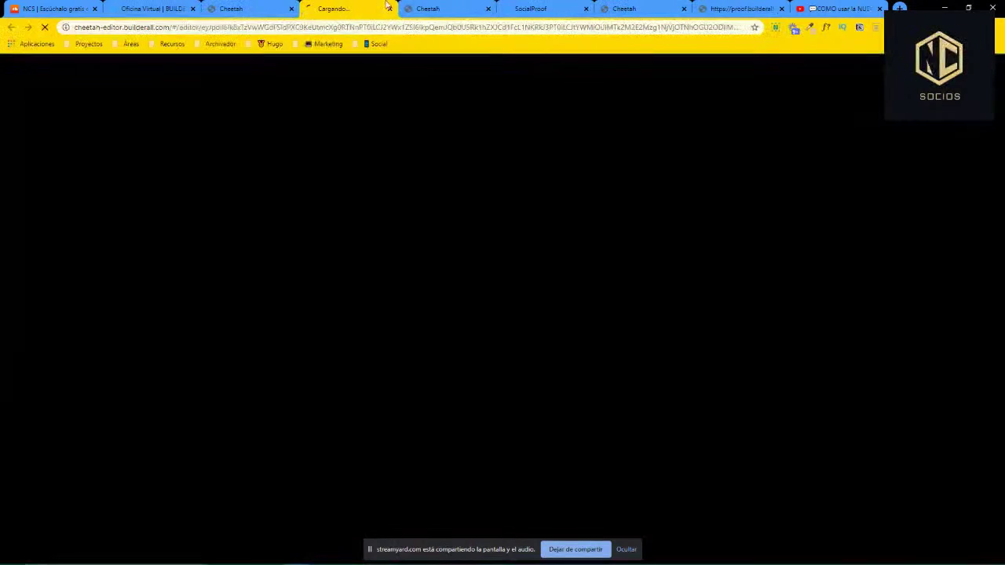
click(389, 8)
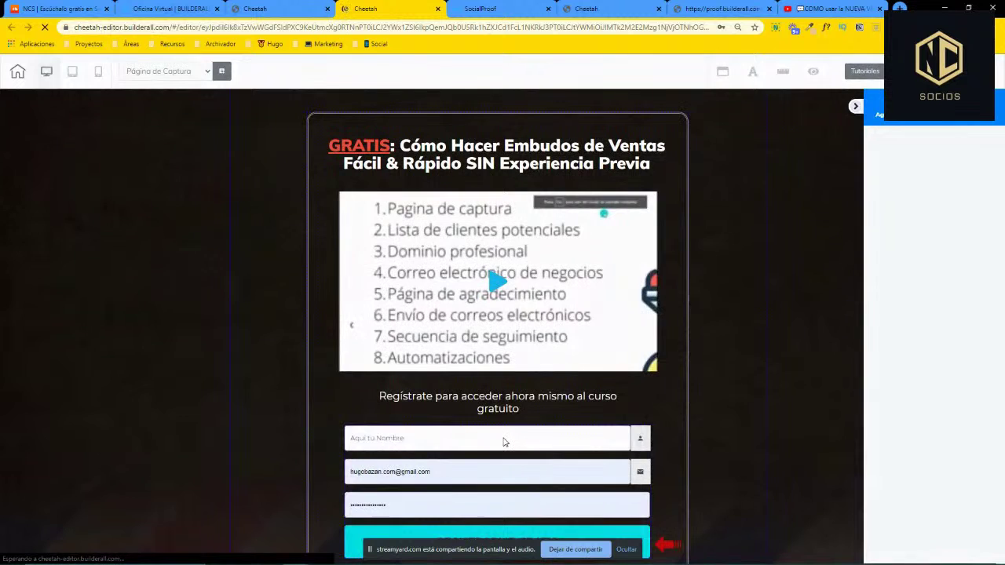
click(529, 446)
scroll(591, 457, down, 1)
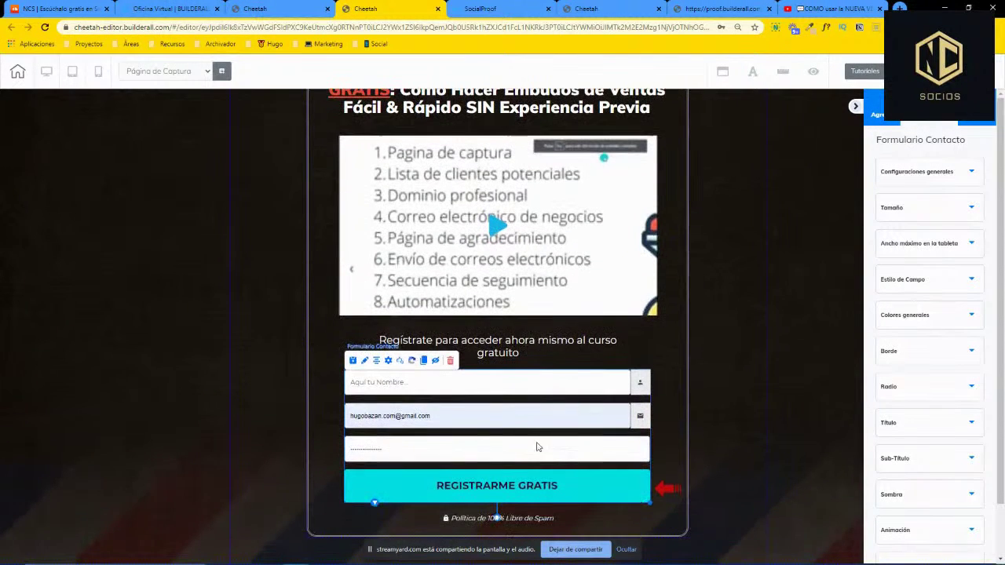
Step: Check the form's Prueba Social settings, refreshing the campaign list, which still shows no campaigns
click(399, 362)
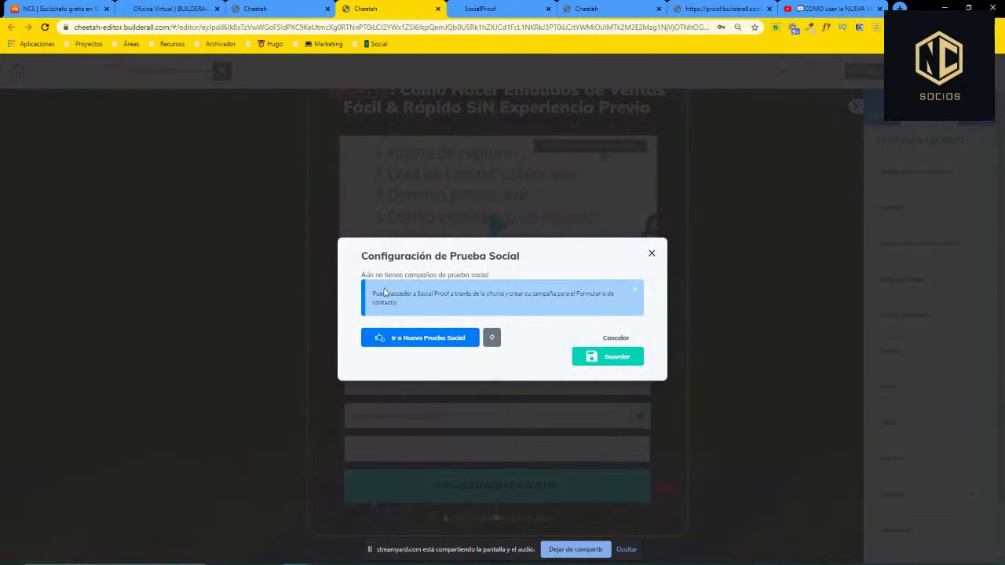
drag(362, 275, 496, 274)
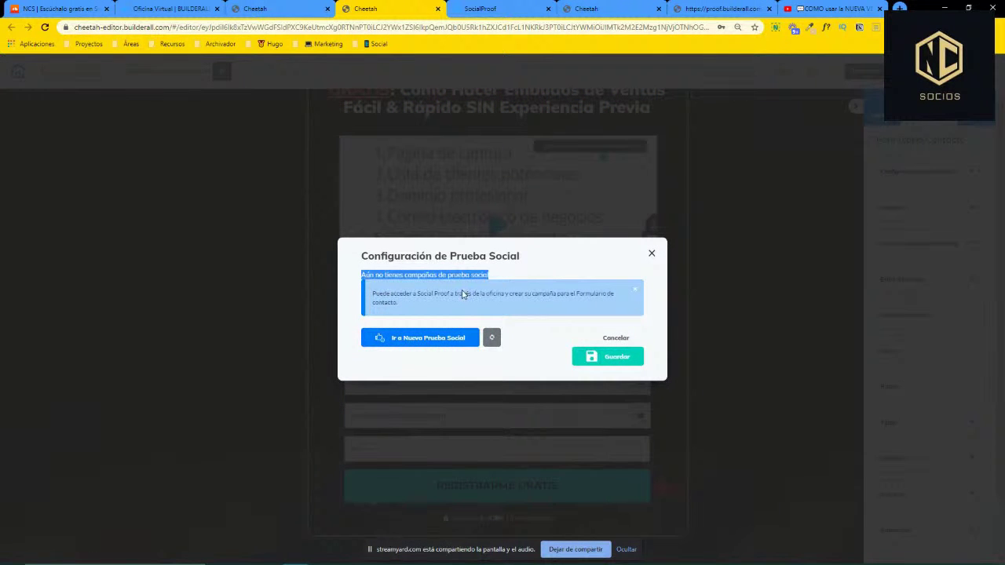
drag(372, 293, 576, 293)
click(492, 342)
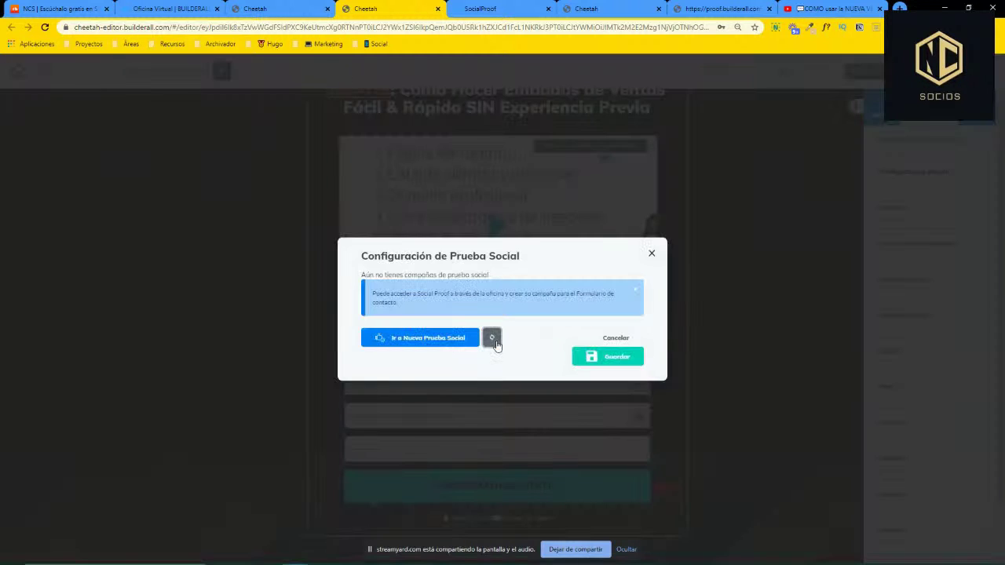
click(492, 338)
click(491, 338)
click(492, 338)
click(653, 255)
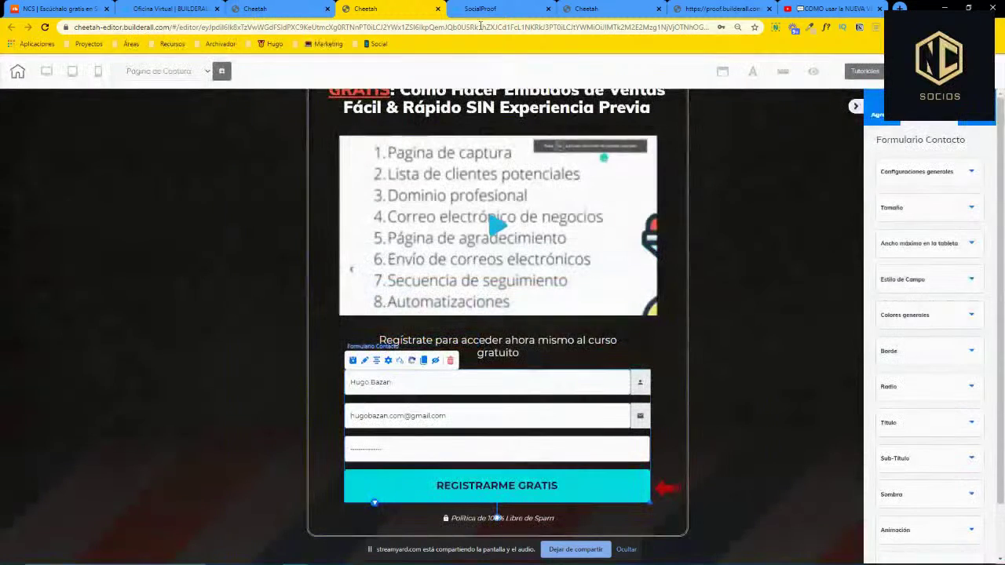
Step: Save the Social Proof campaign edits, then save the capture page with Guardar y salir
click(480, 8)
scroll(338, 364, down, 10)
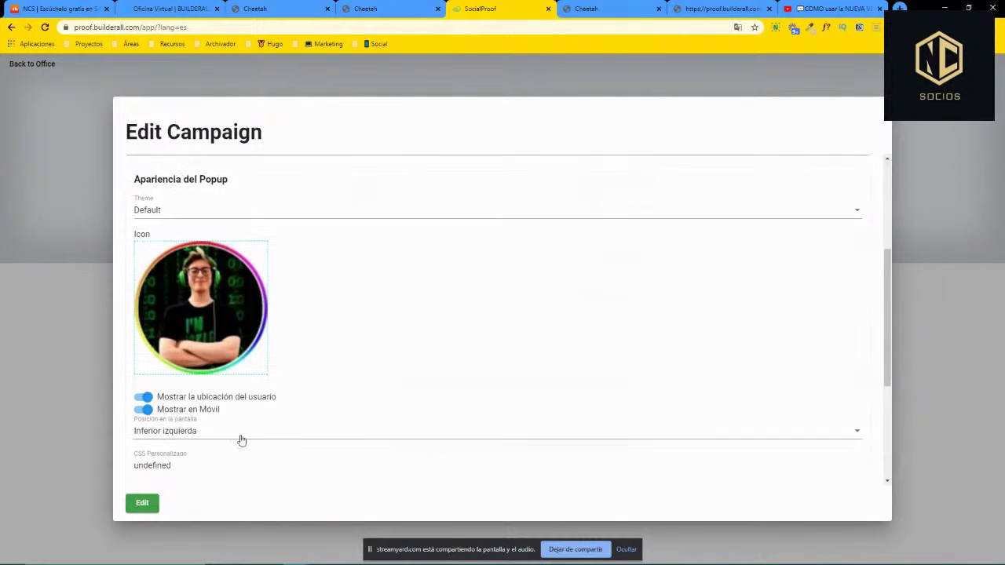
click(152, 509)
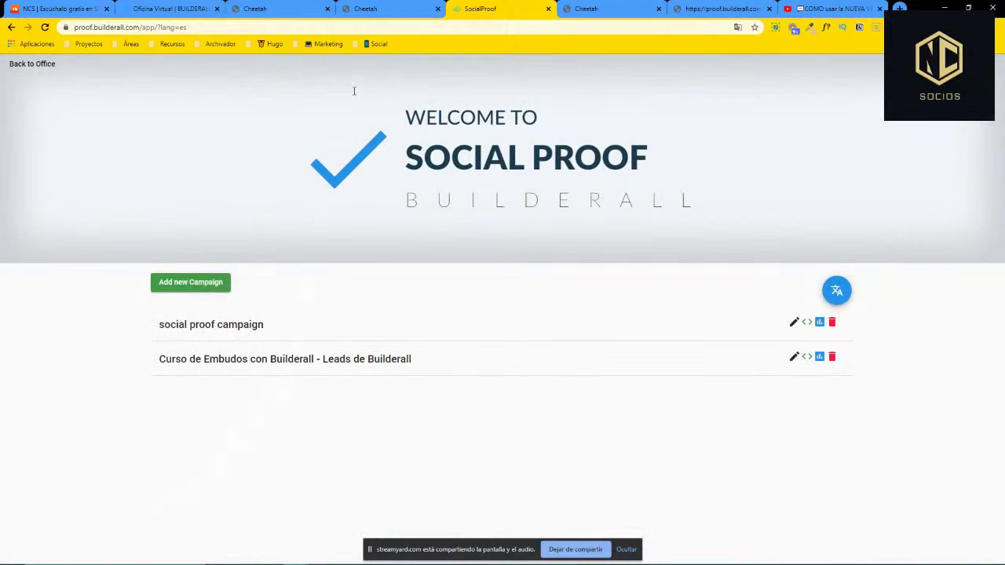
click(366, 8)
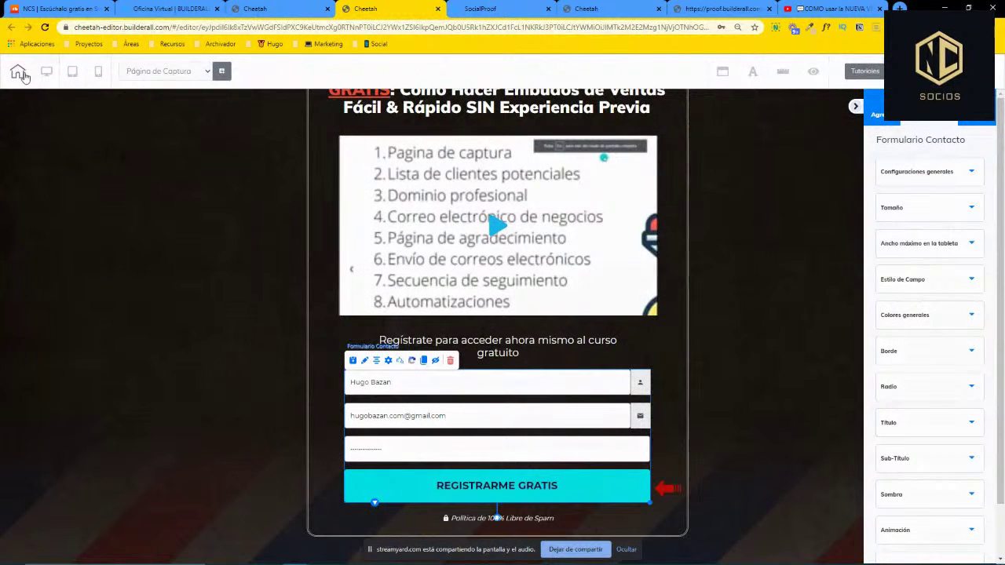
click(18, 73)
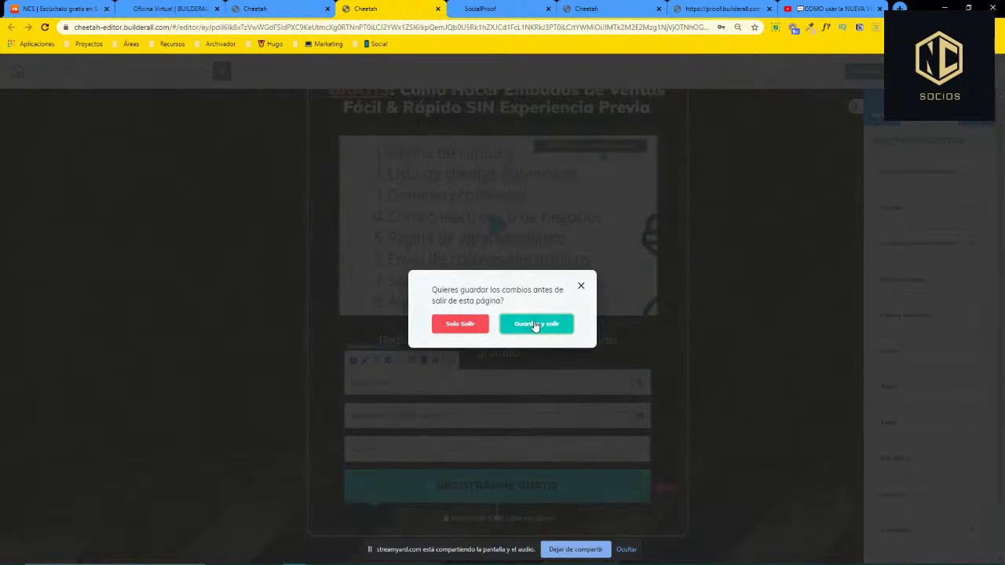
click(507, 323)
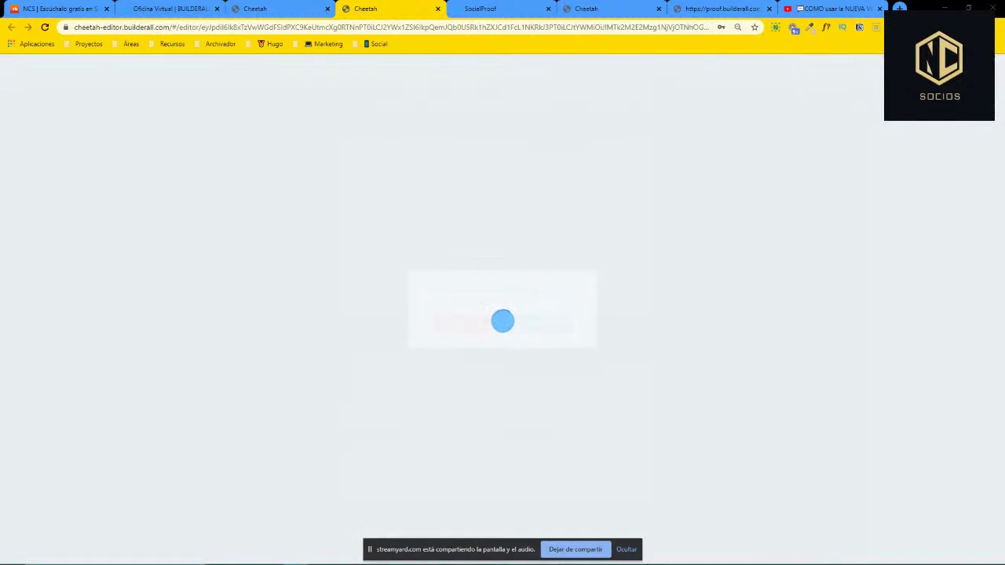
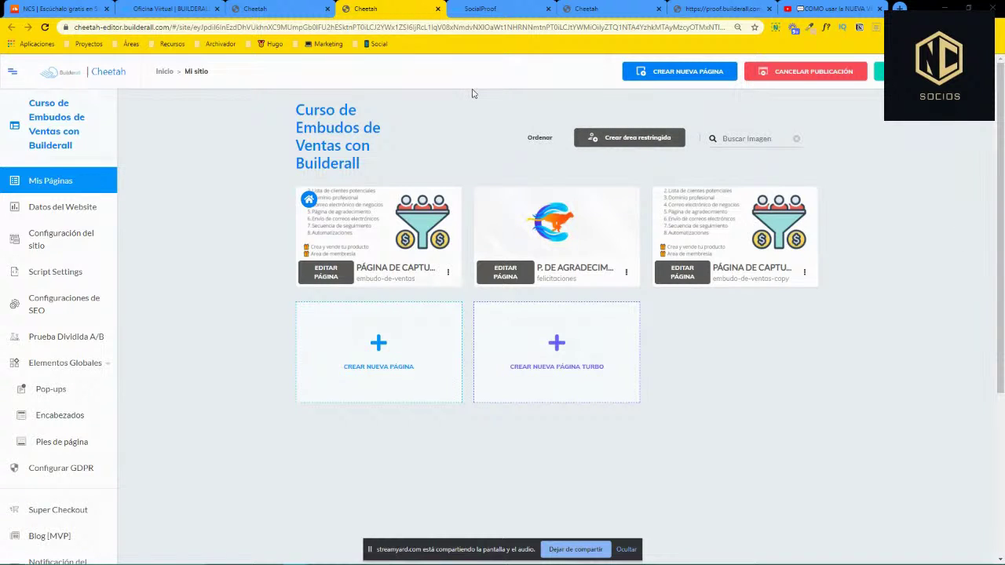
Step: Open the site's Prueba Social settings, then switch to the YouTube social proof tutorial
scroll(67, 298, down, 3)
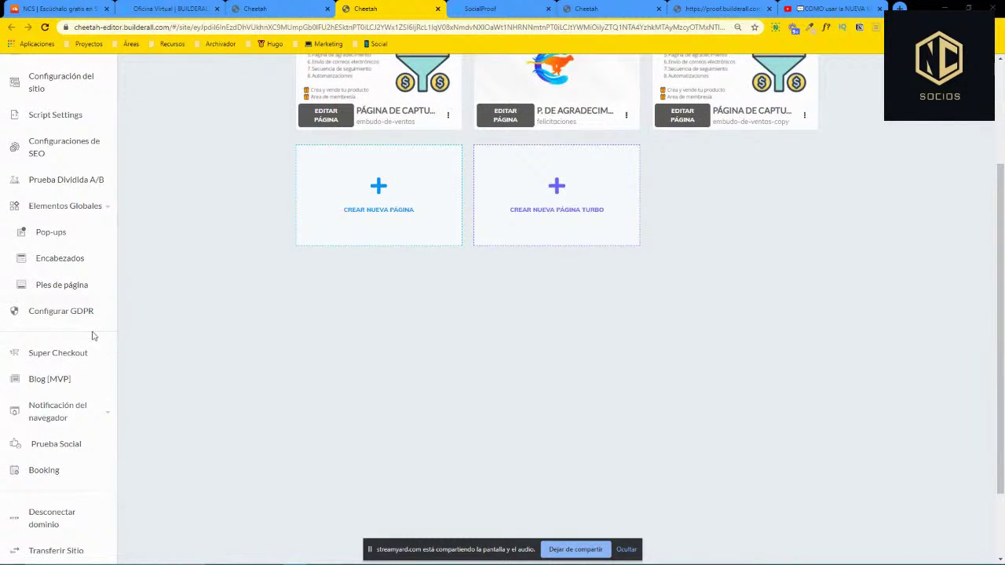
click(63, 444)
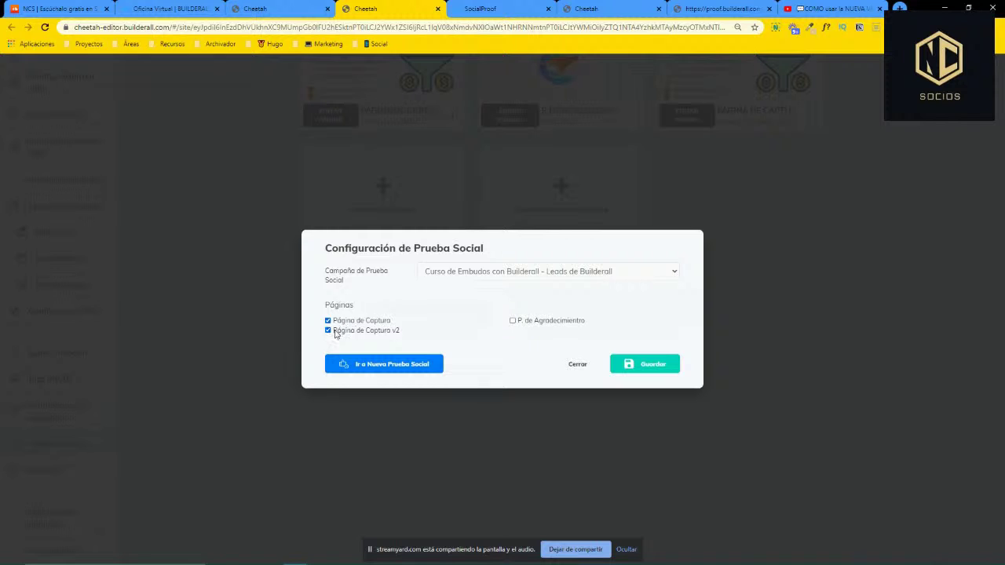
click(832, 9)
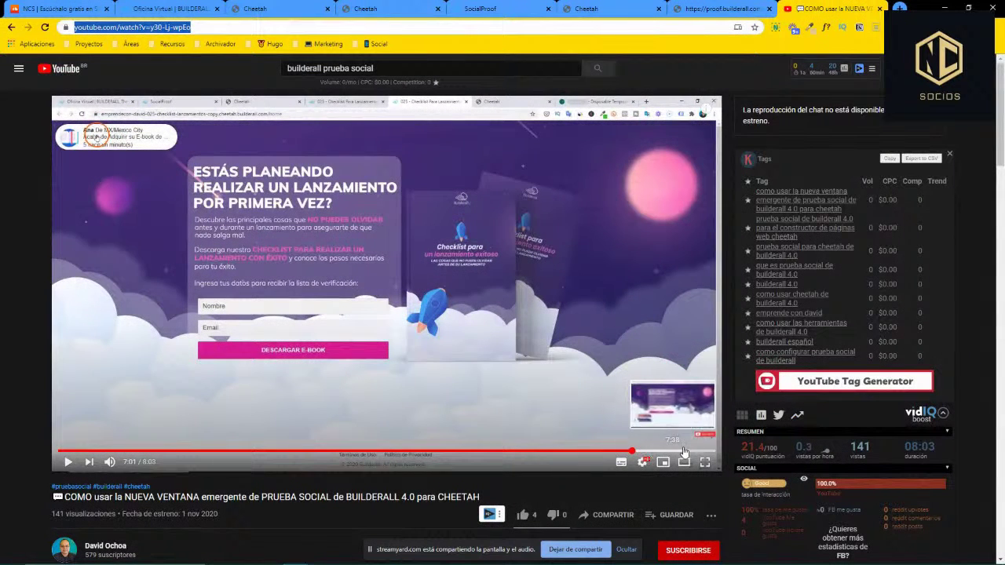
Step: Rewind the social proof tutorial to about 1:04, then go back to the Cheetah page list
click(626, 454)
drag(625, 453, 245, 471)
click(371, 8)
click(297, 7)
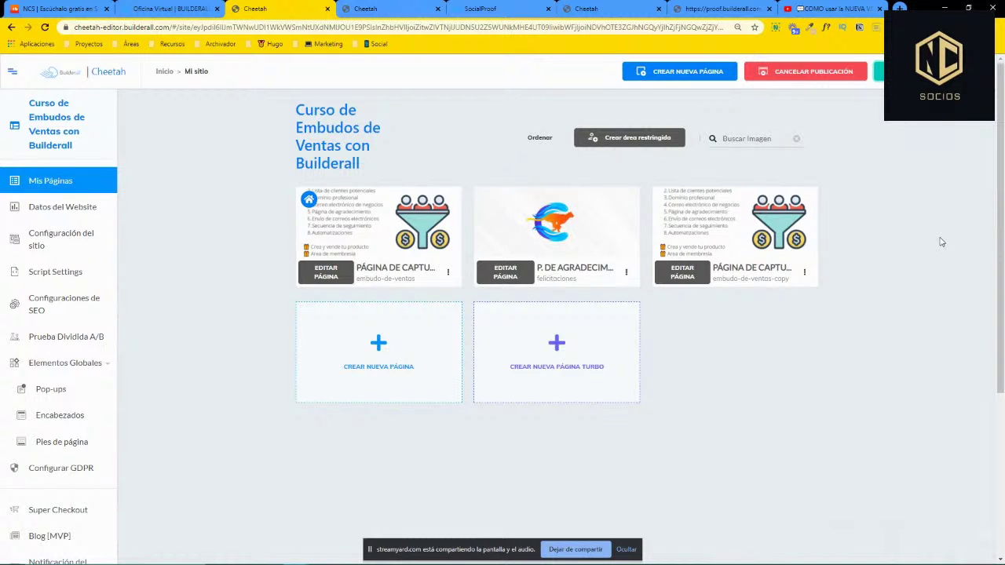
Step: Reload the page list, open the capture page in the editor, and close the extra tabs
key(F5)
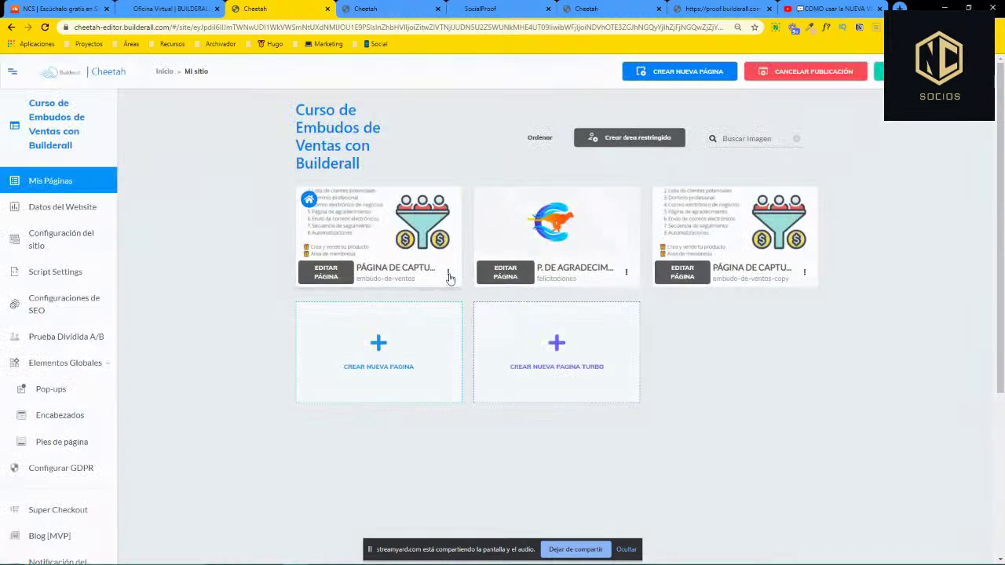
click(449, 275)
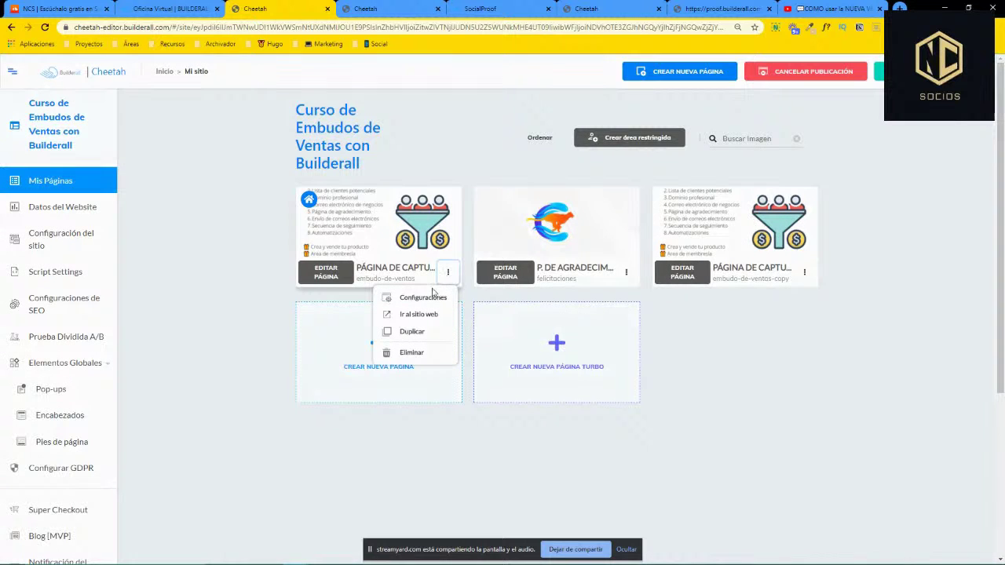
click(326, 271)
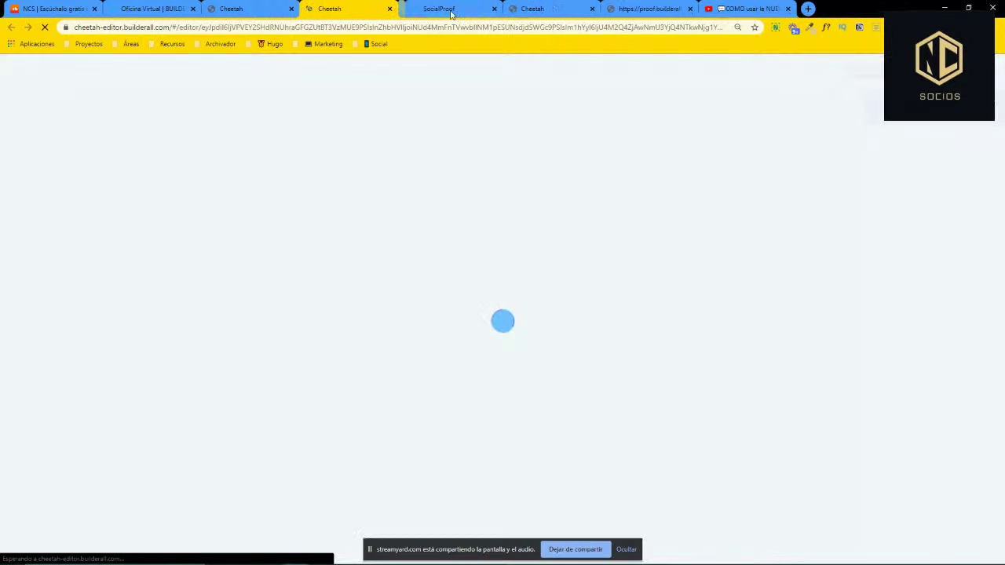
middle_click(537, 6)
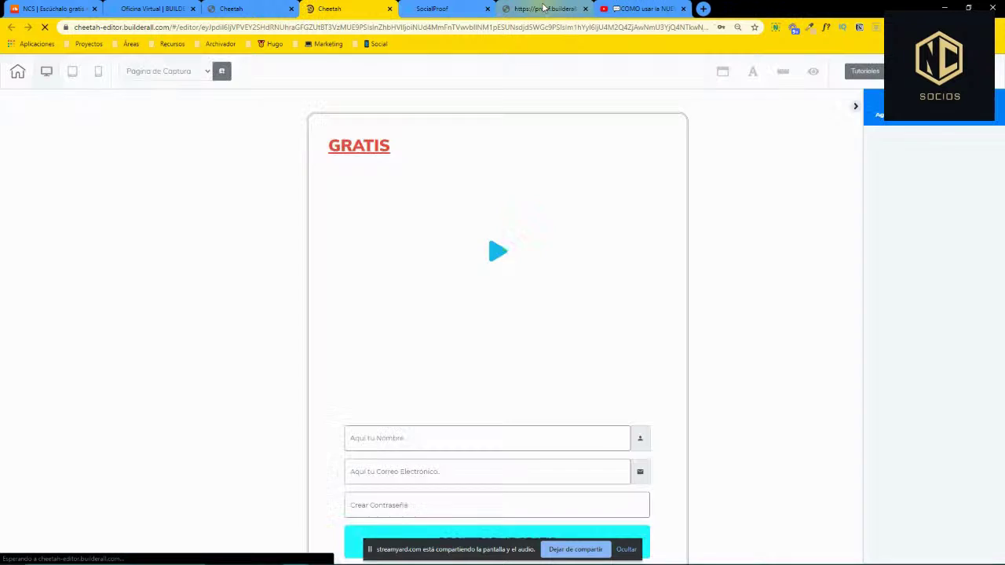
middle_click(537, 5)
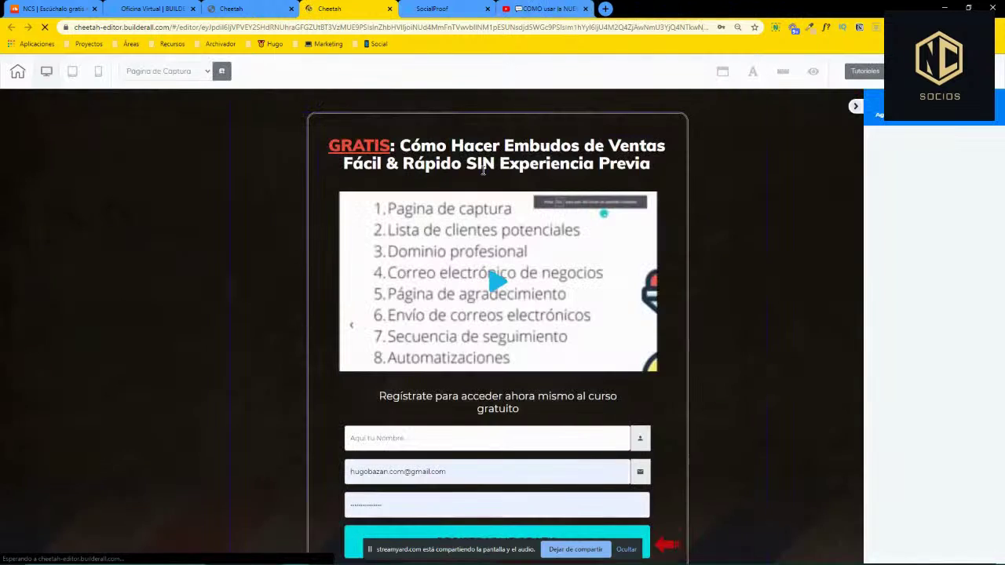
Step: Open the registration form's social proof settings, refresh the campaigns, and go to create a new one
click(546, 458)
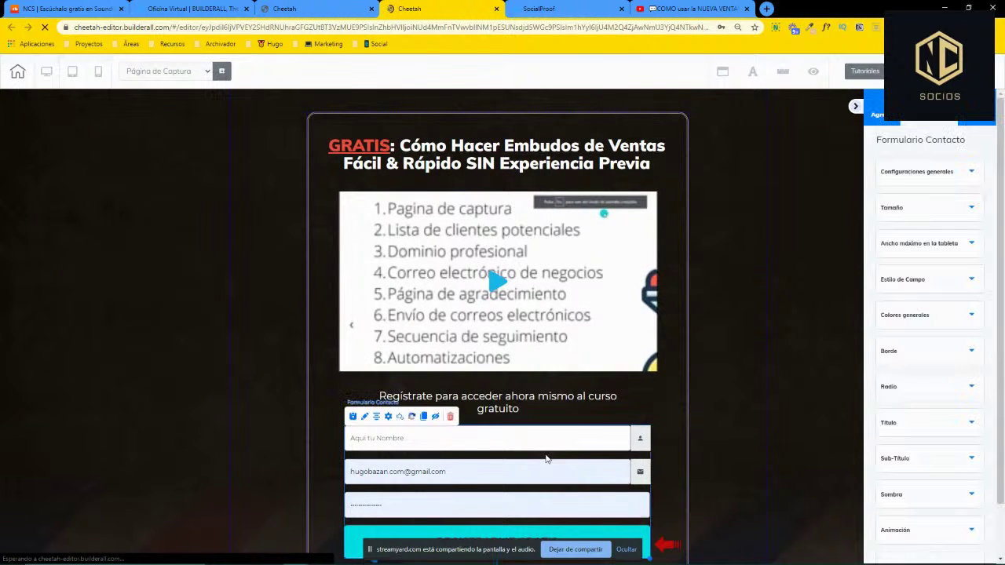
click(400, 417)
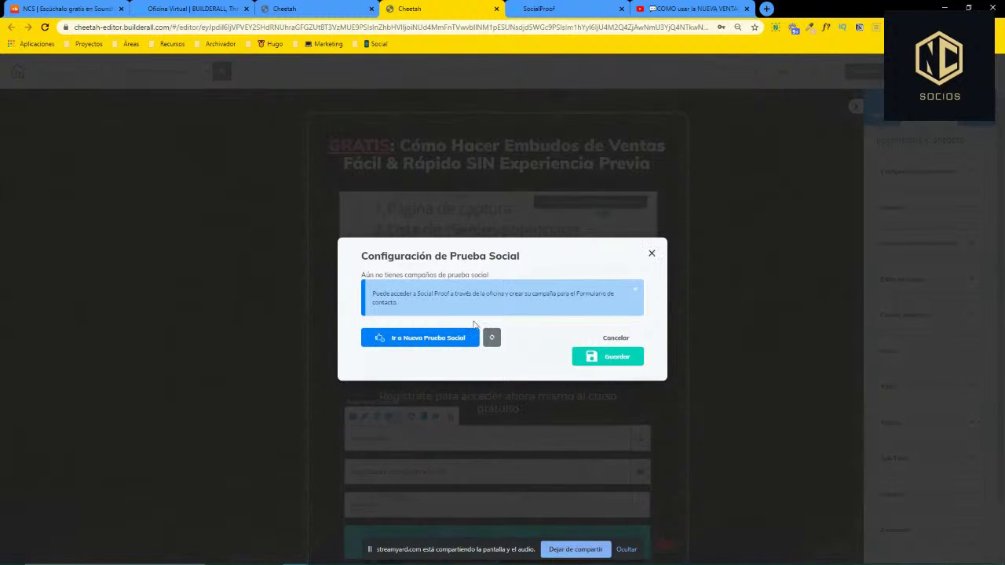
click(491, 338)
click(437, 336)
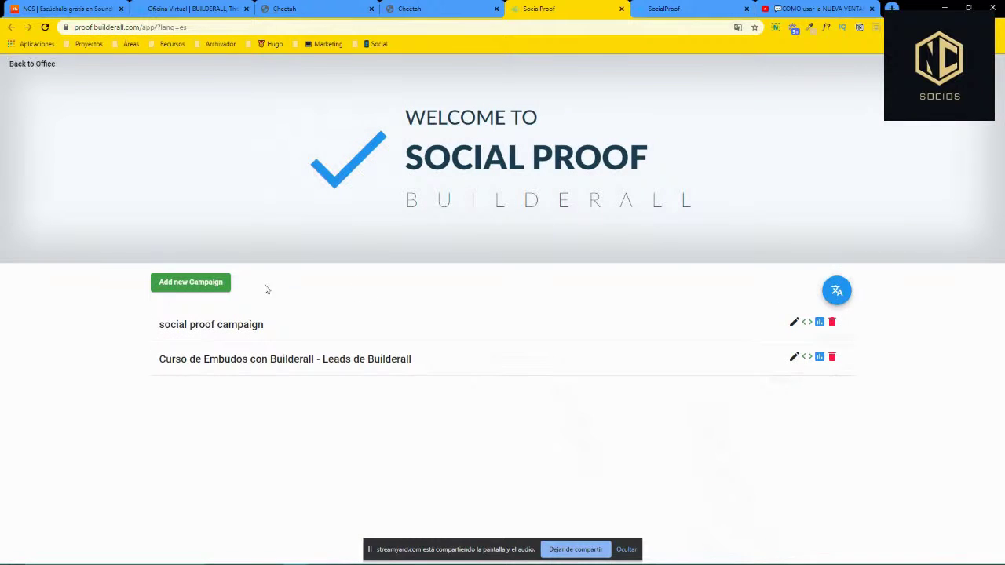
Step: Start campaign 'Prueba 2' with message 'Mensaje 2', Mailingboss form data and Español language
click(200, 284)
click(238, 205)
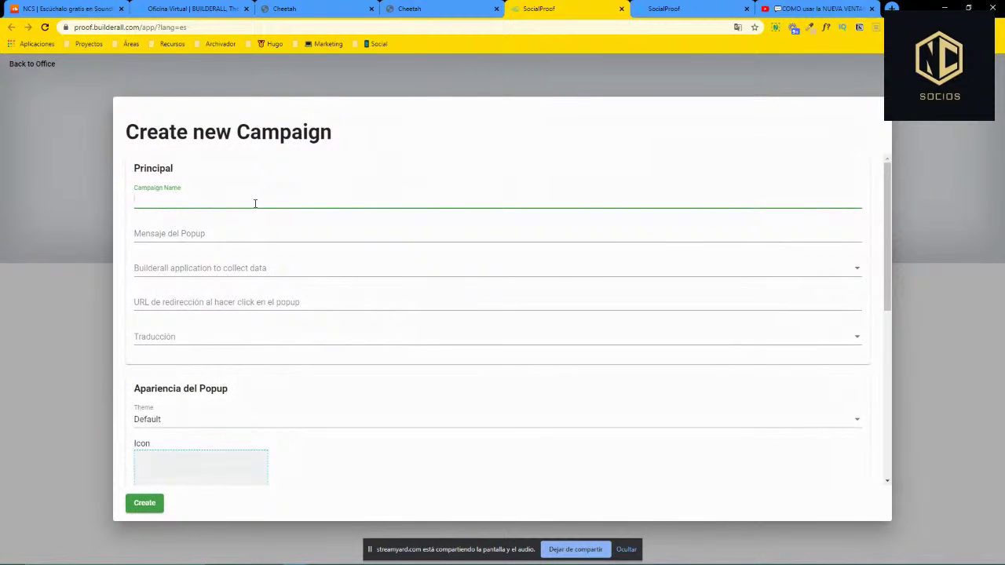
text(Prueba 2)
key(Tab)
text(Mensaje 2)
key(Tab)
click(238, 271)
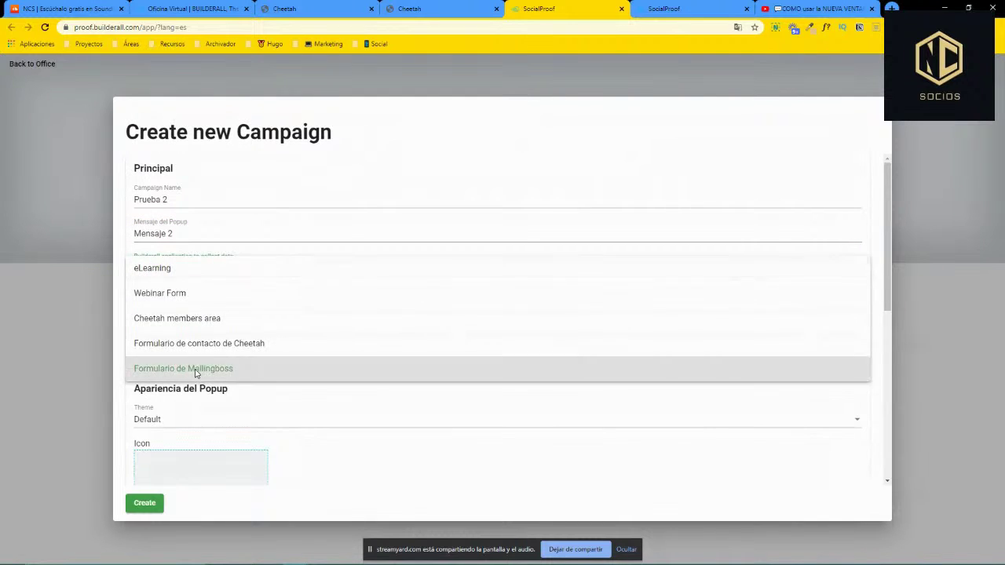
click(197, 367)
click(181, 341)
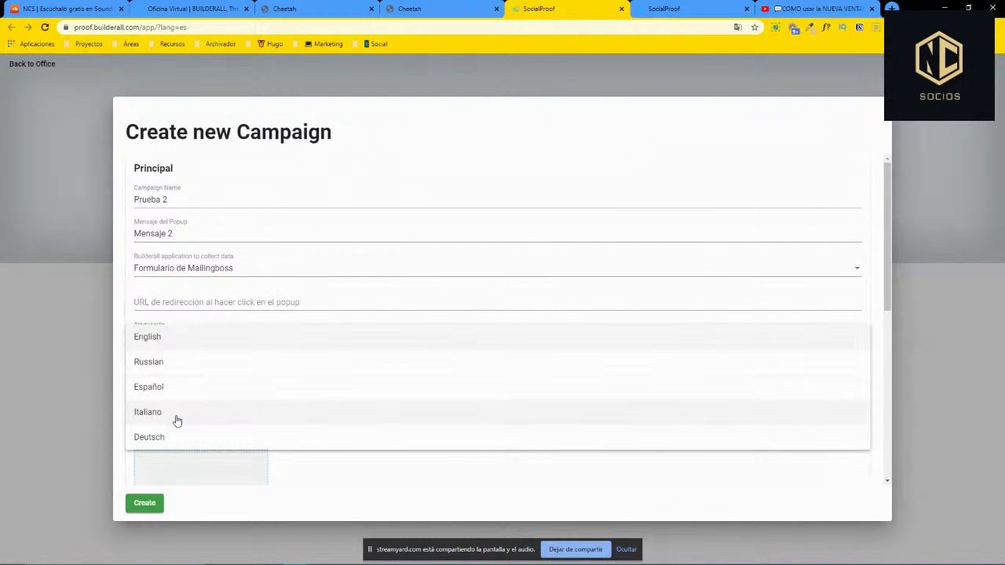
click(172, 392)
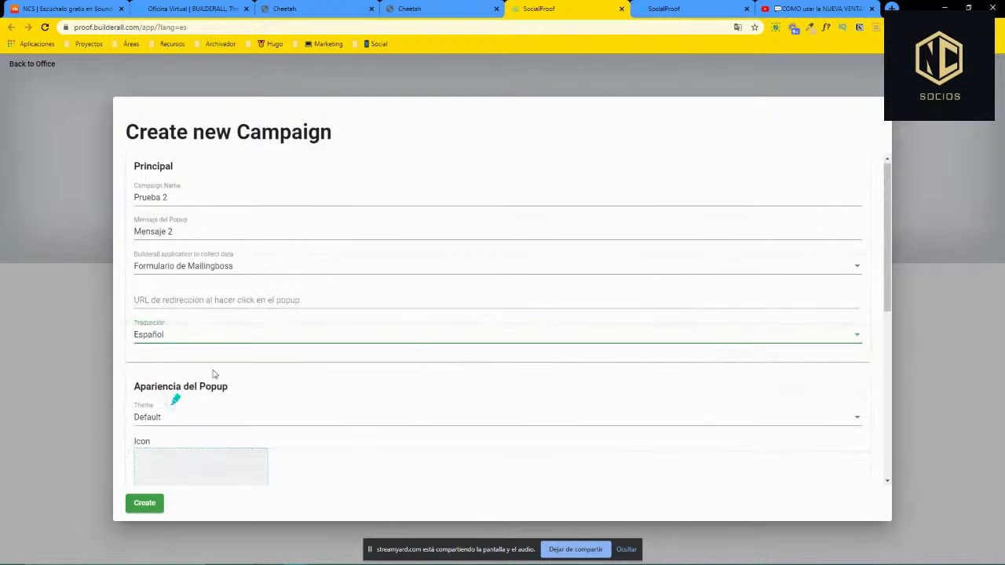
Step: Enable location and mobile display, use LogoSO.png as icon, and create the campaign
scroll(208, 369, down, 3)
click(148, 344)
click(148, 357)
click(206, 265)
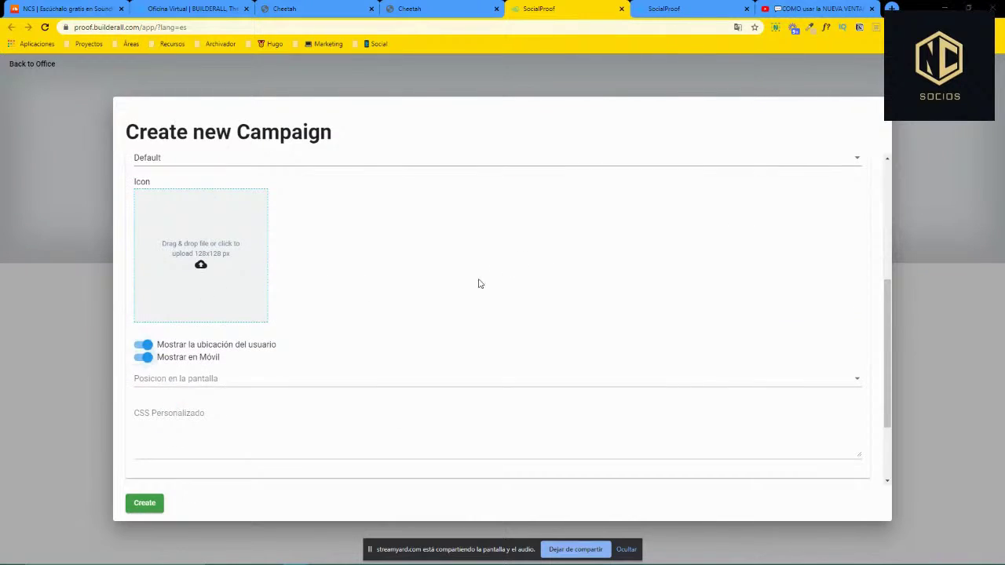
double_click(357, 291)
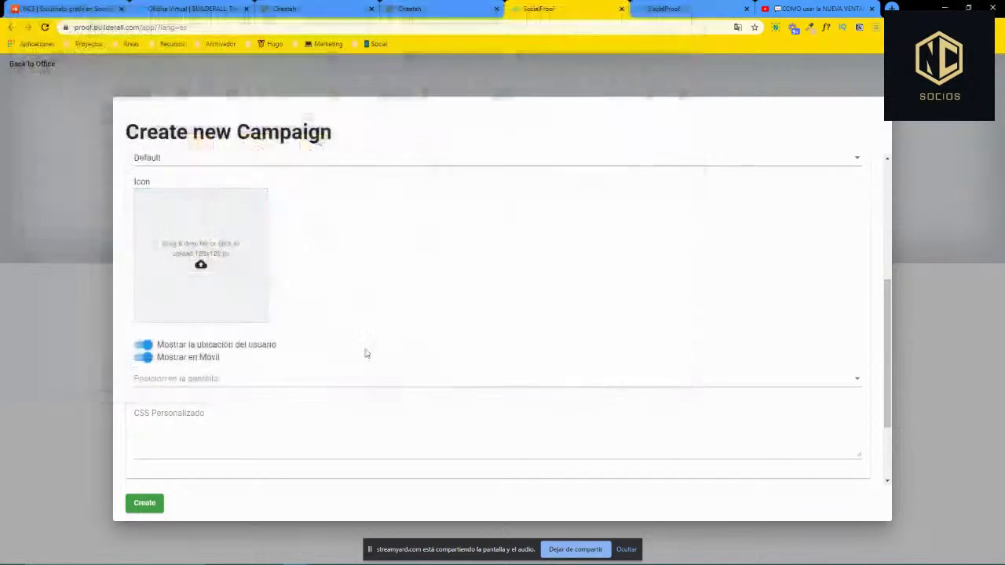
scroll(366, 353, down, 5)
click(144, 502)
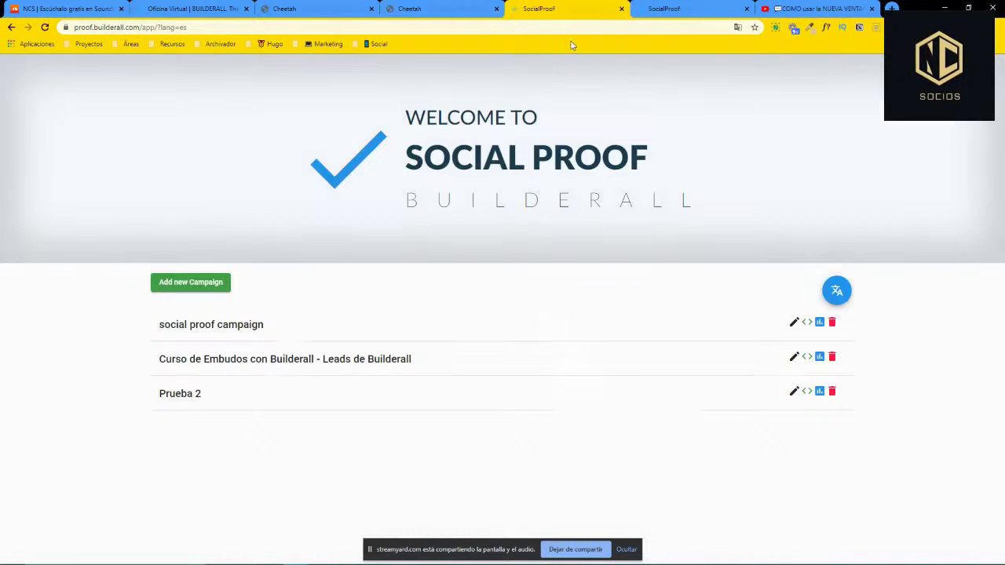
click(471, 8)
click(651, 253)
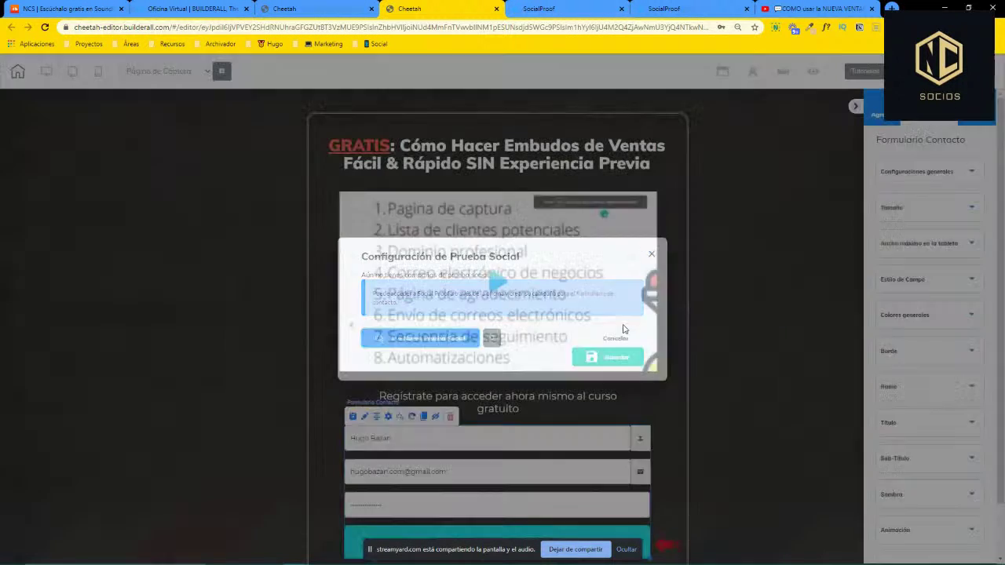
Step: Reload the capture page editor, reopen and close the form's social proof settings, then view the campaign list
key(F5)
click(534, 86)
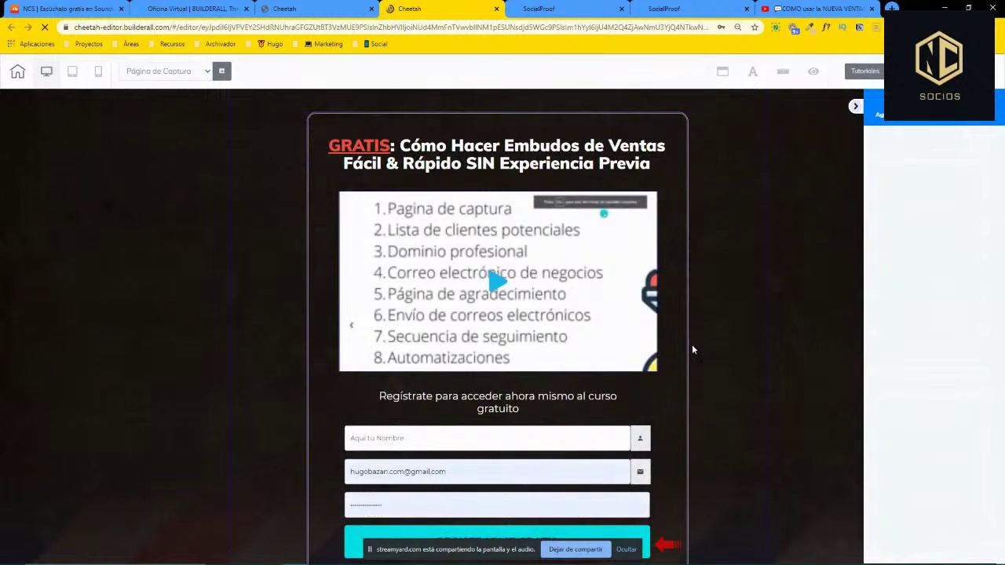
scroll(699, 358, down, 1)
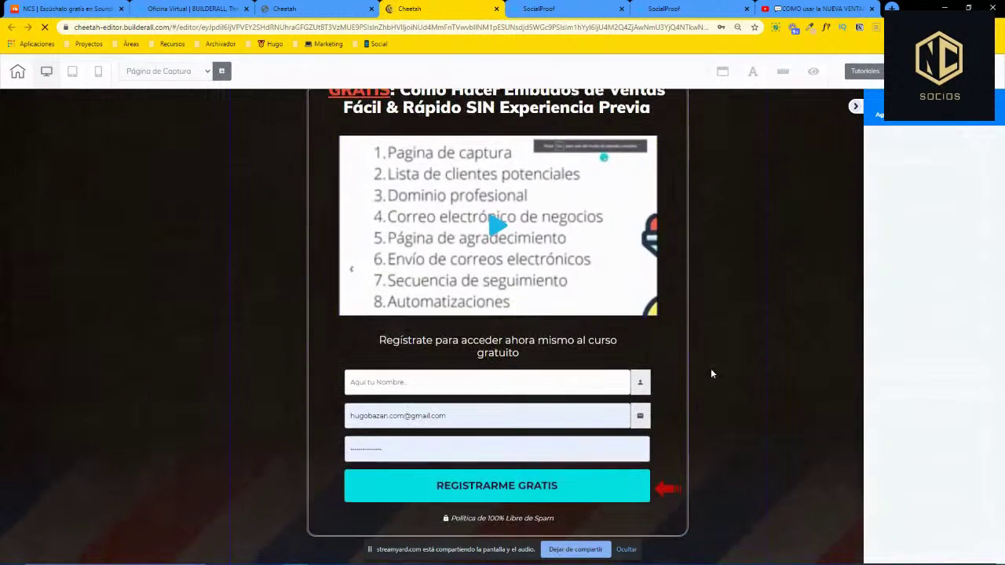
click(504, 404)
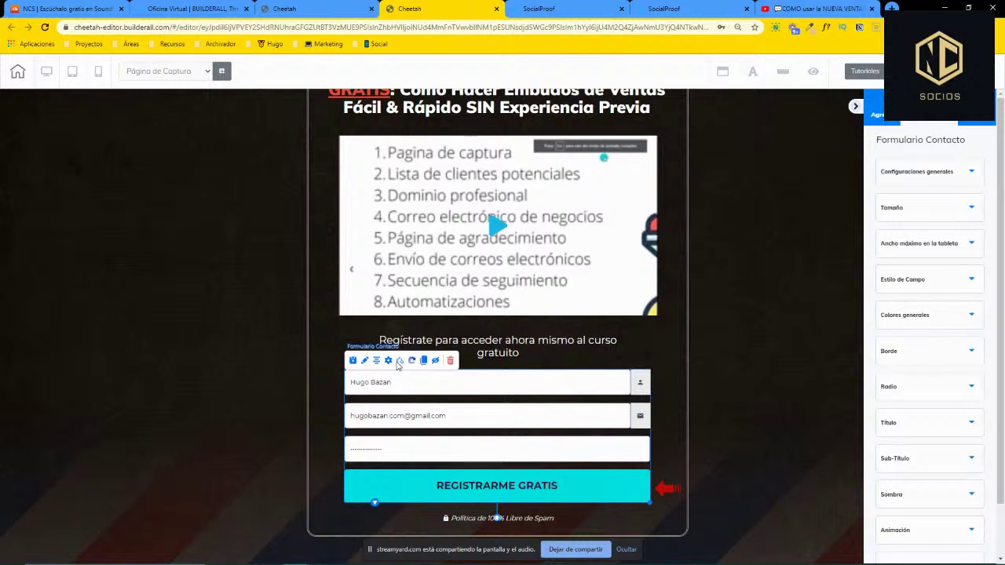
click(399, 362)
click(652, 253)
click(570, 10)
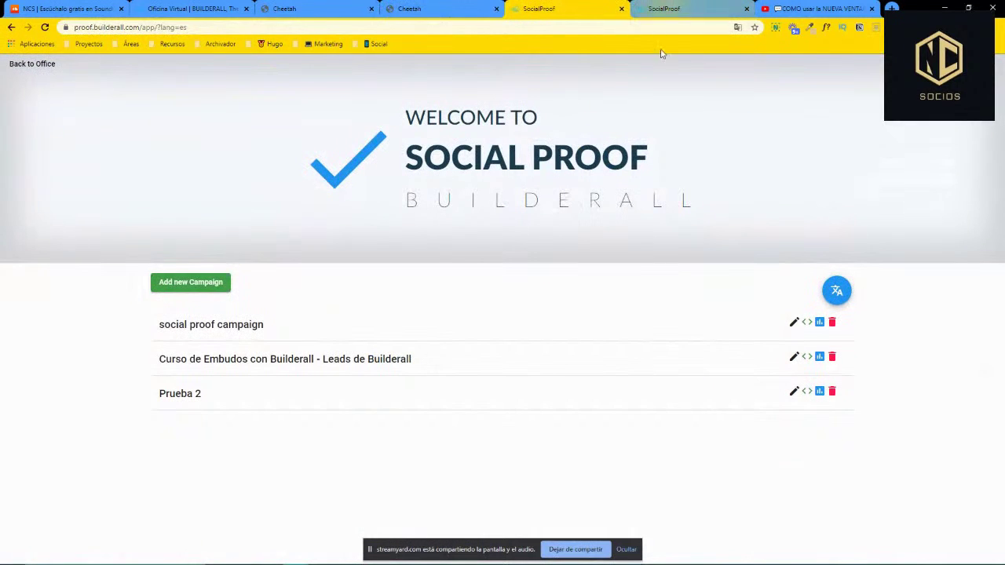
Step: Set the Prueba 2 campaign's data source to the Cheetah contact form and save
click(794, 392)
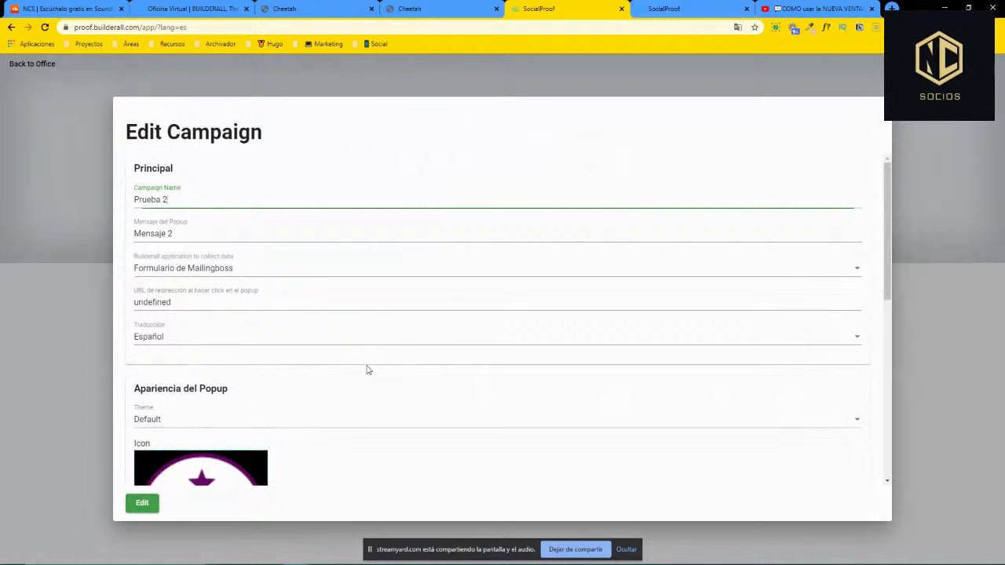
click(169, 269)
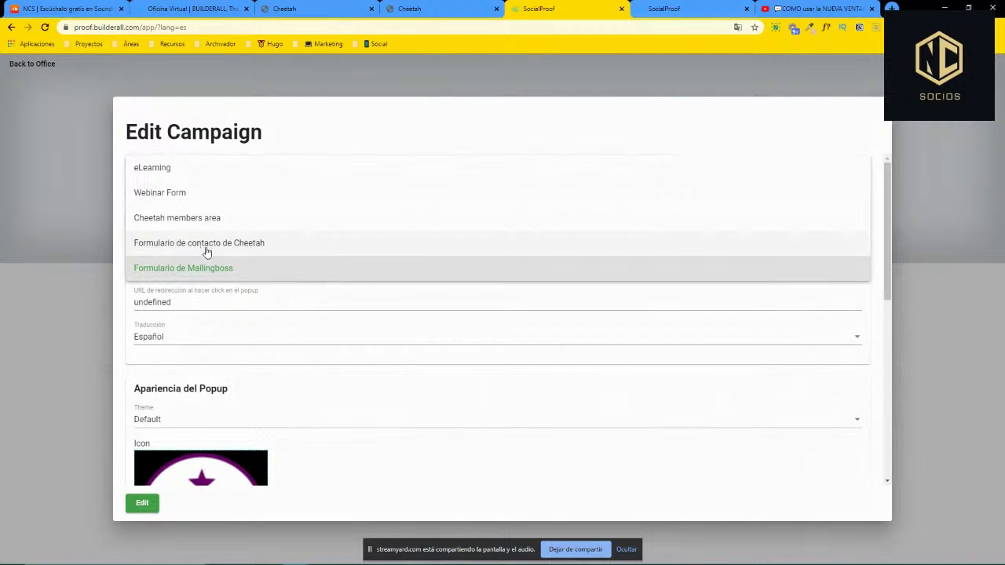
click(214, 244)
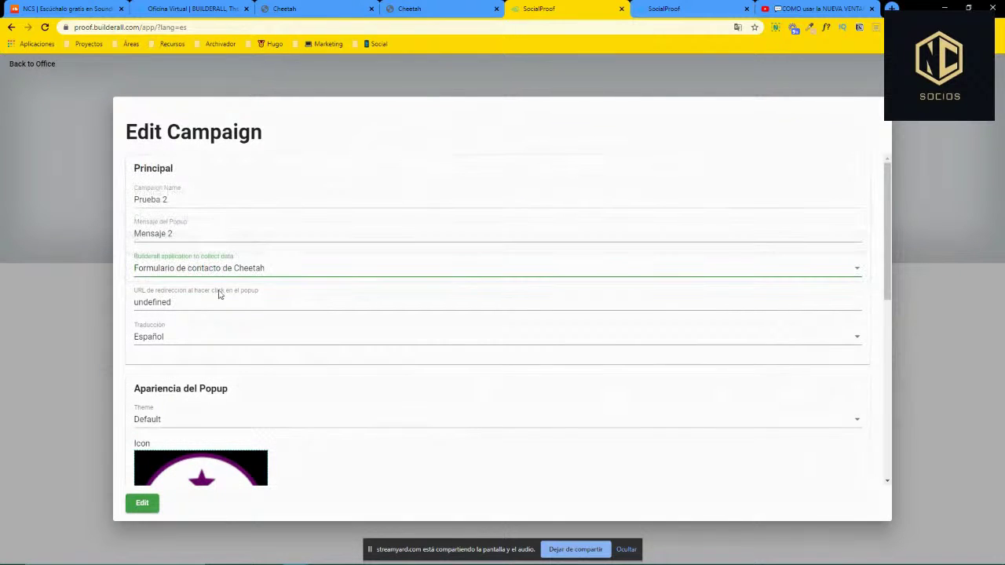
click(154, 499)
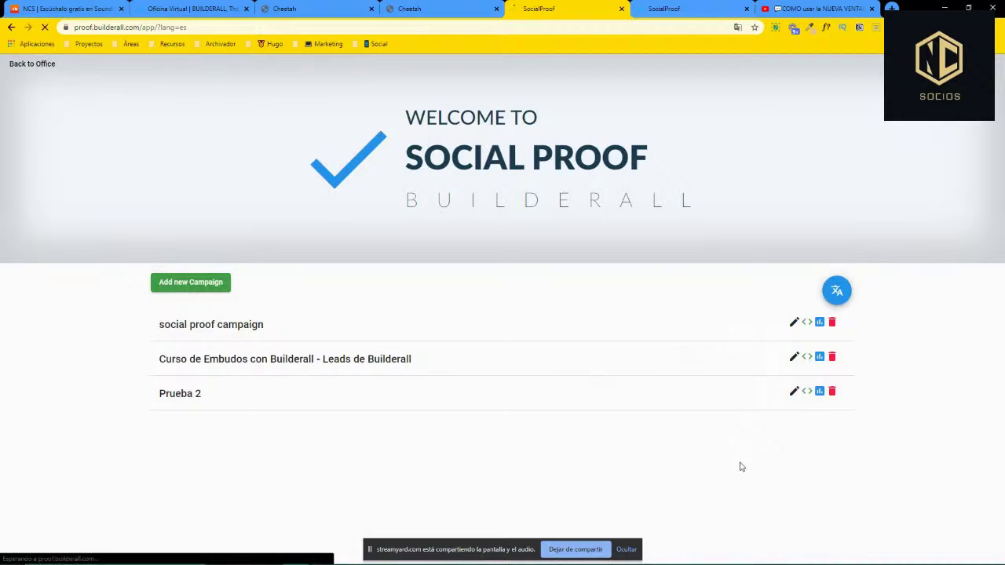
Step: Reload the Cheetah capture page editor
key(ctrl+shift+Tab)
key(F5)
click(538, 89)
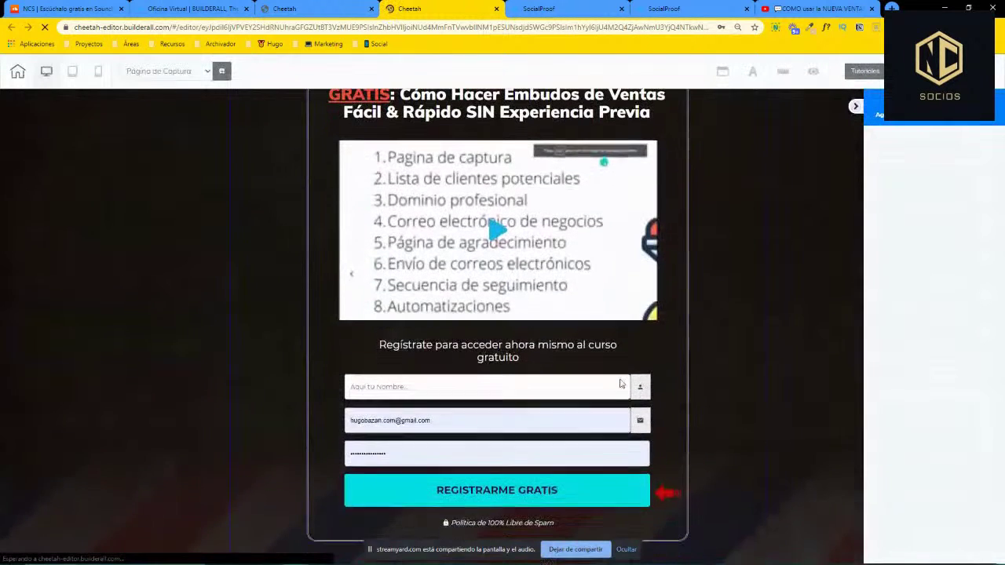
Step: Browse the contact form's social proof campaign dropdown without choosing one, then view the campaign list
click(642, 386)
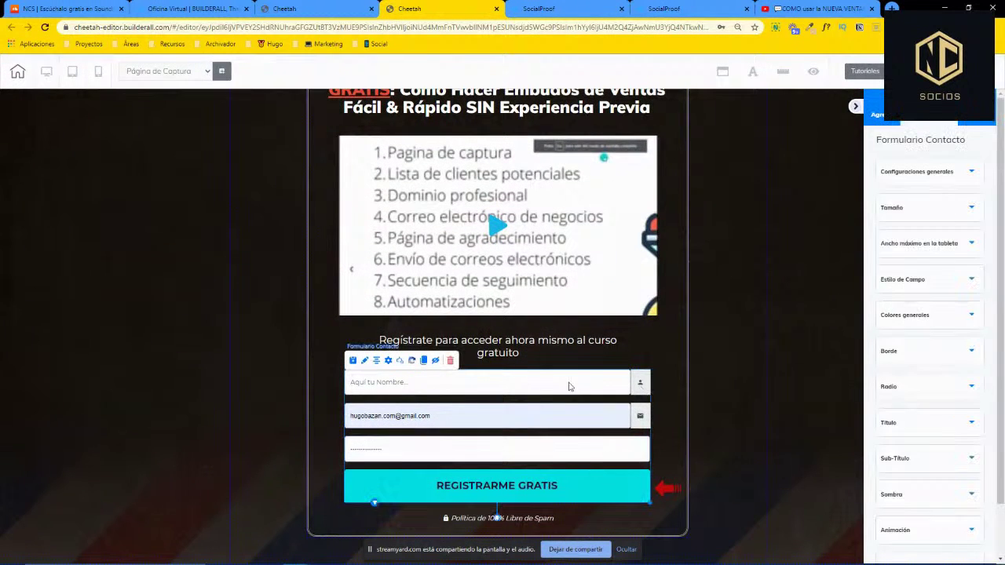
click(413, 376)
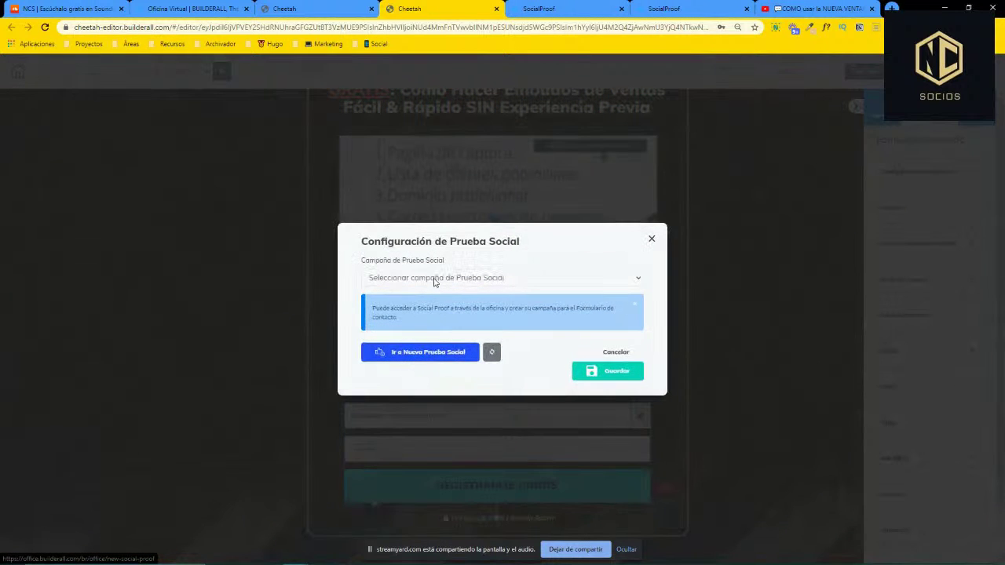
click(434, 281)
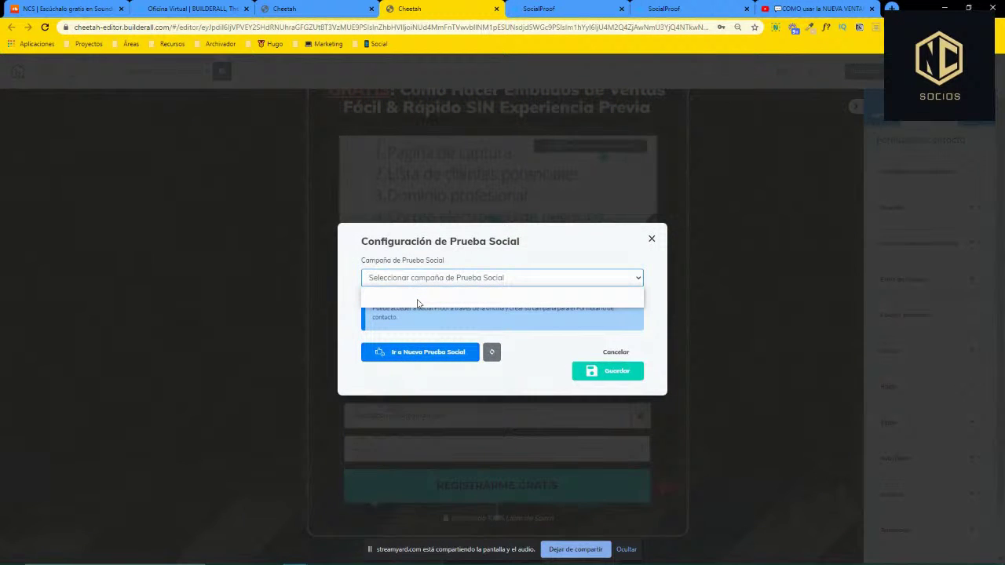
click(639, 279)
click(639, 279)
click(639, 279)
click(640, 279)
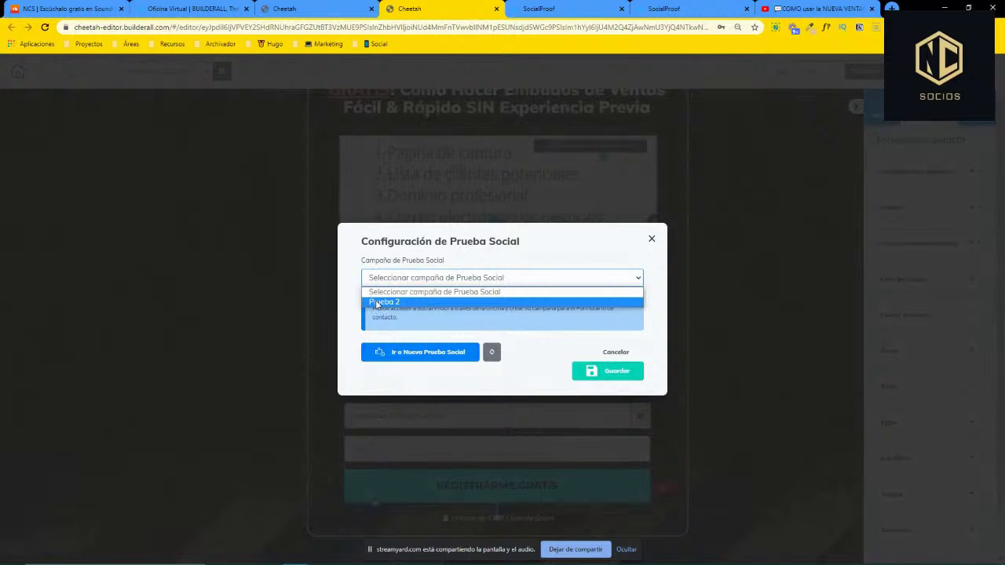
click(447, 292)
click(539, 8)
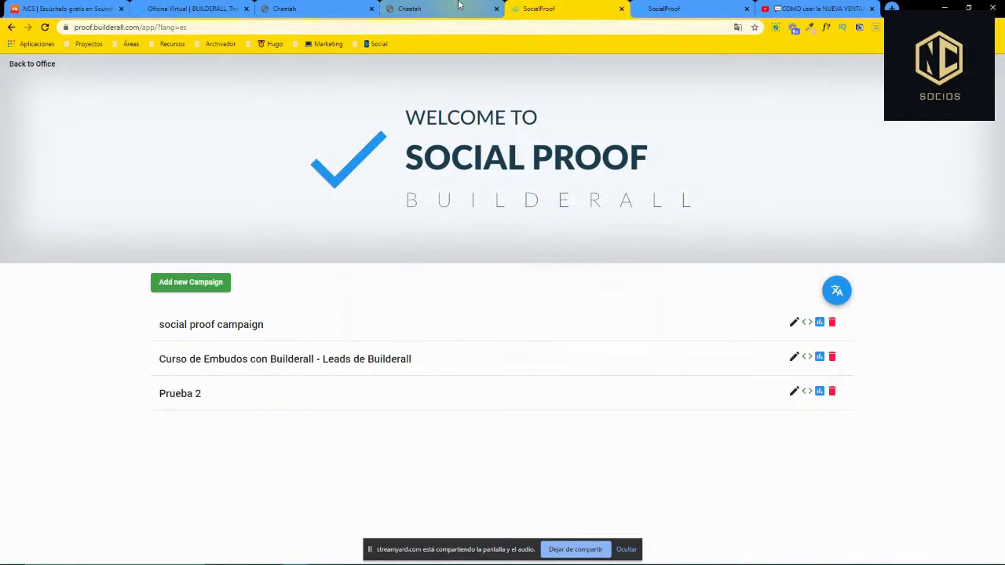
Step: Load nuevascomisiones.com in a new tab and return to the Social Proof campaign list
click(892, 8)
text(nuev)
key(Return)
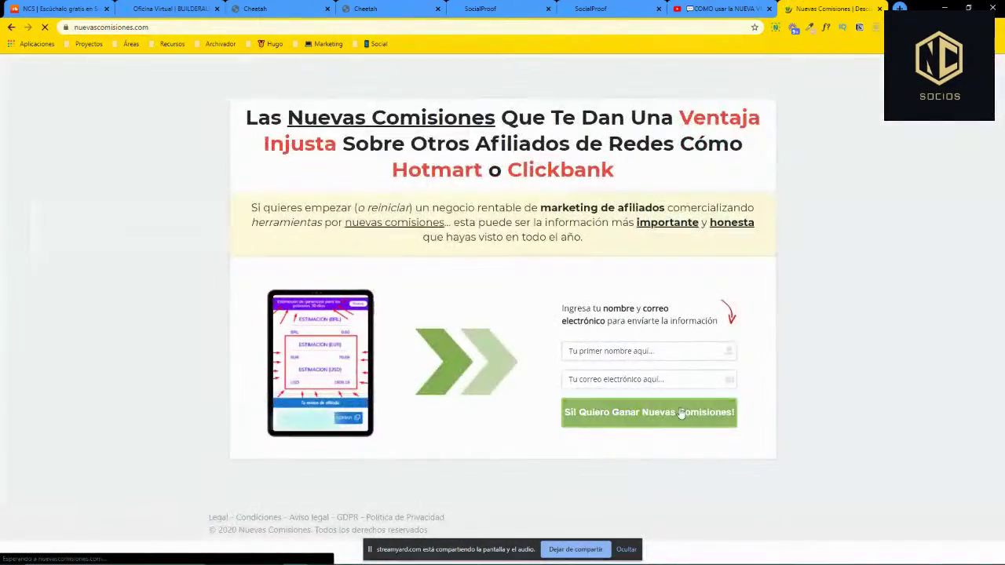
click(589, 9)
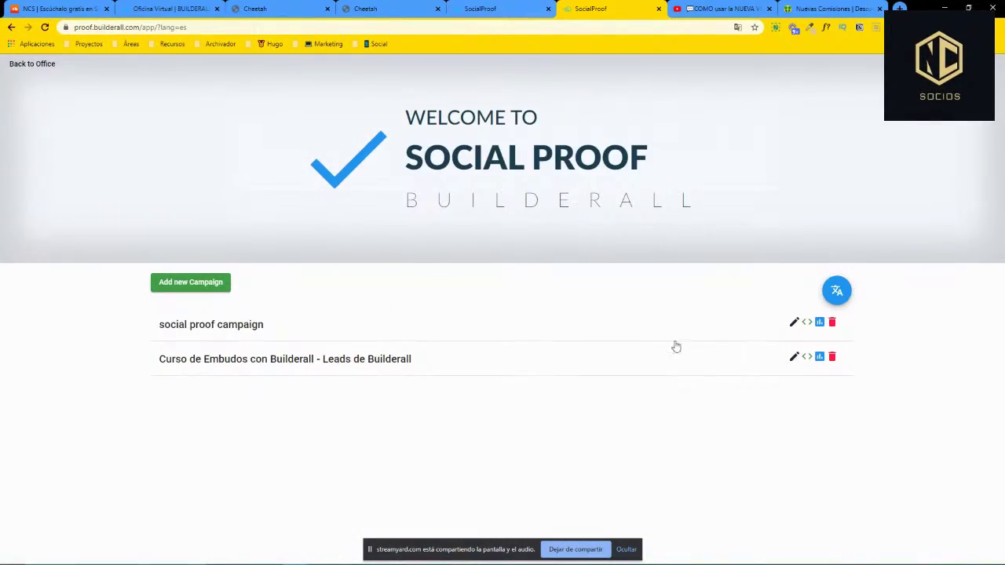
click(499, 7)
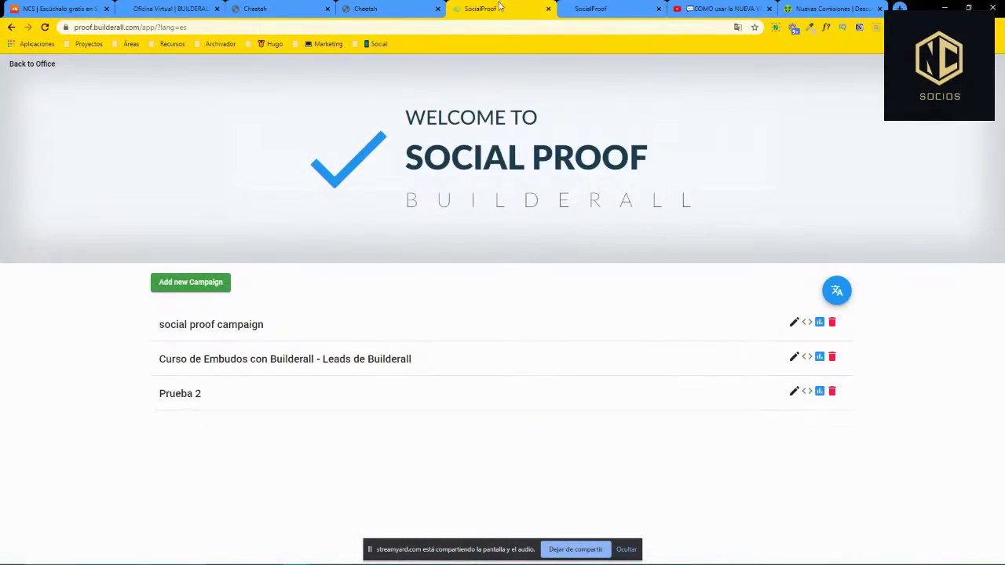
Step: Open the Curso de Embudos con Builderall campaign for editing, checking the other tabs
click(794, 357)
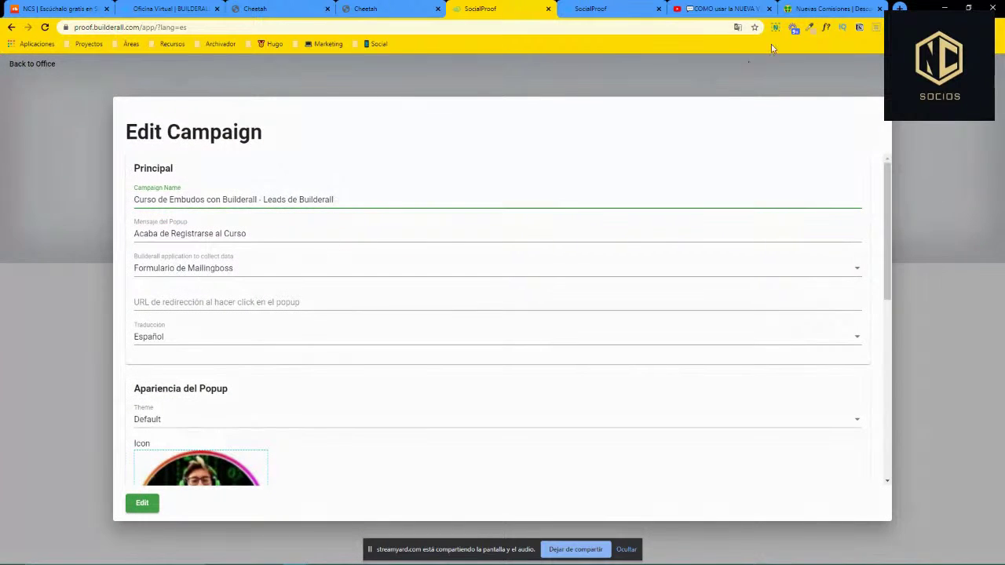
click(824, 9)
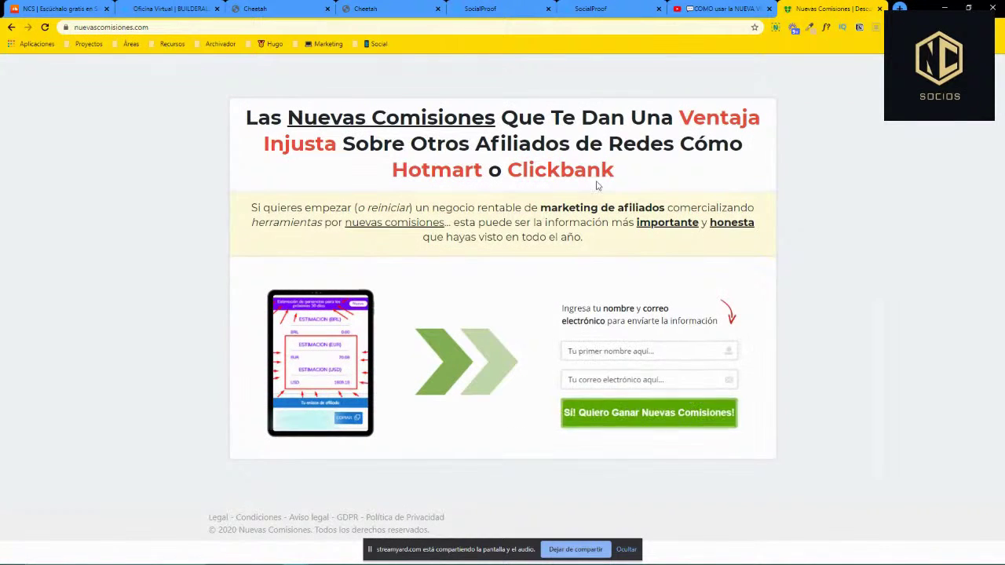
click(499, 9)
click(384, 9)
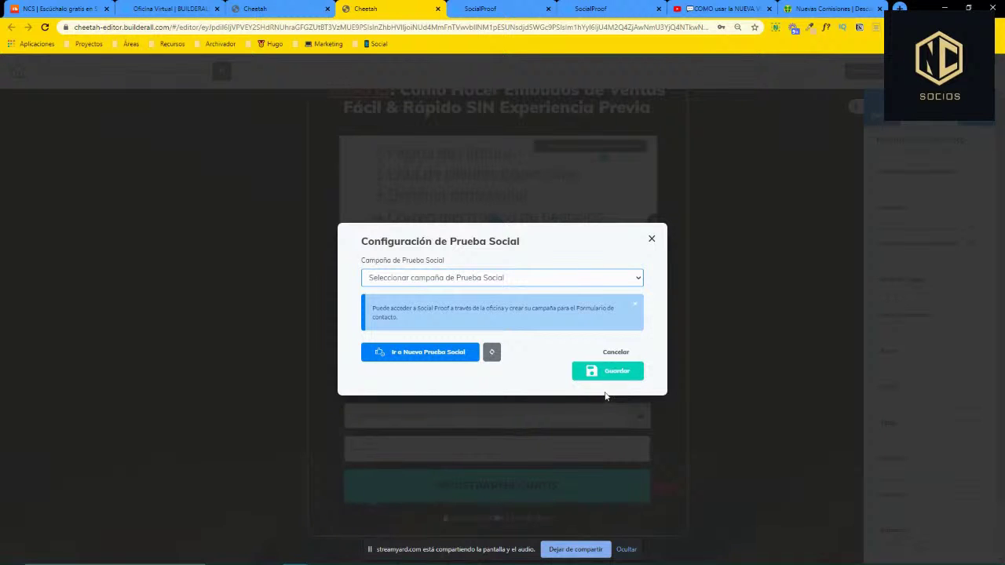
click(509, 6)
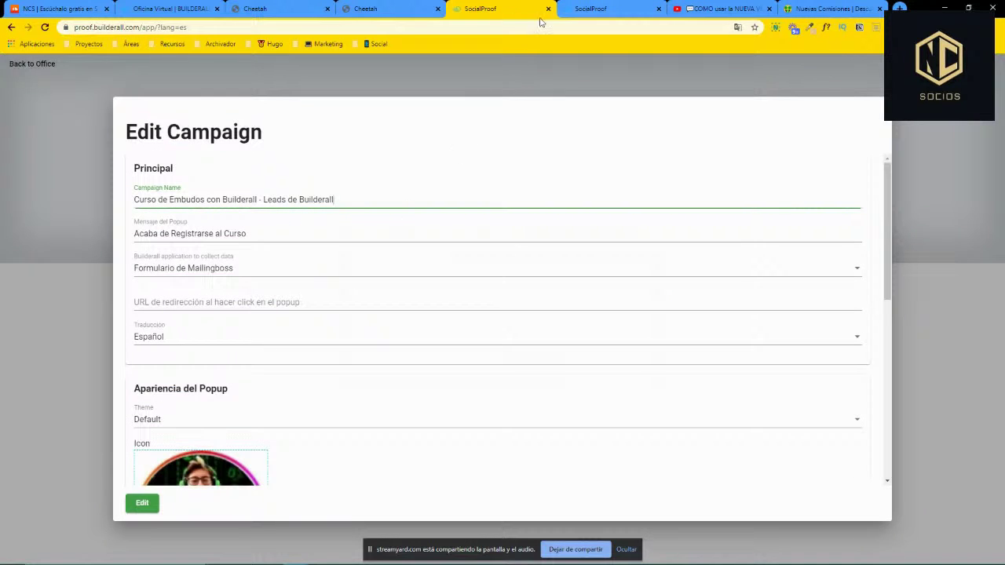
key(ctrl+Tab)
key(ctrl+shift+Tab)
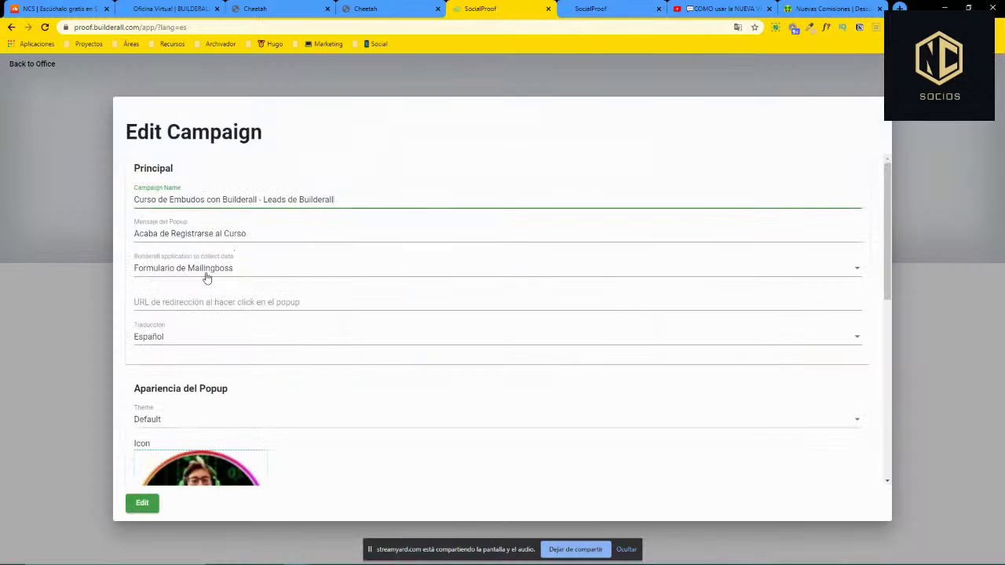
Step: Inspect the campaign's data source list, leave it unchanged, and save
click(203, 277)
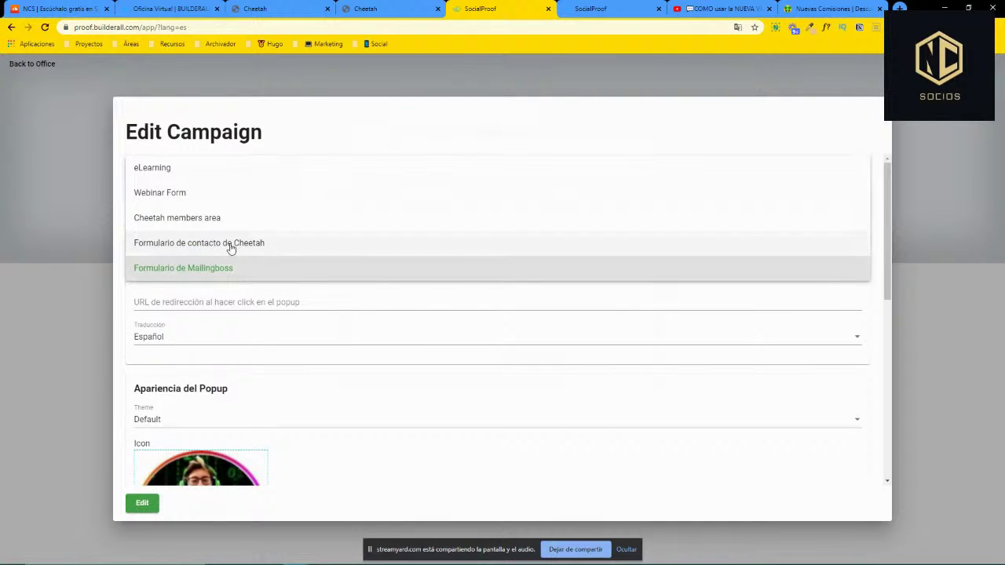
click(923, 239)
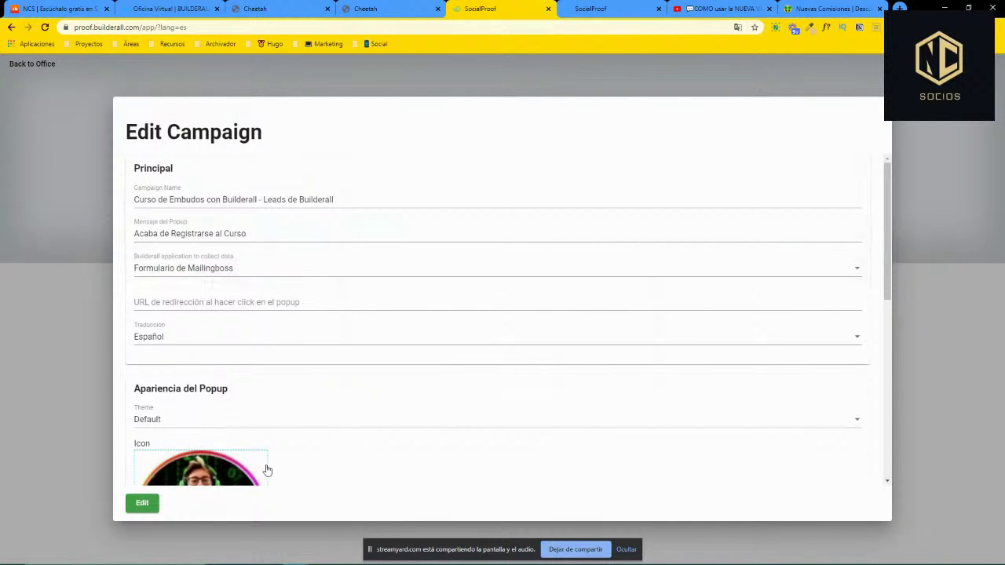
click(142, 503)
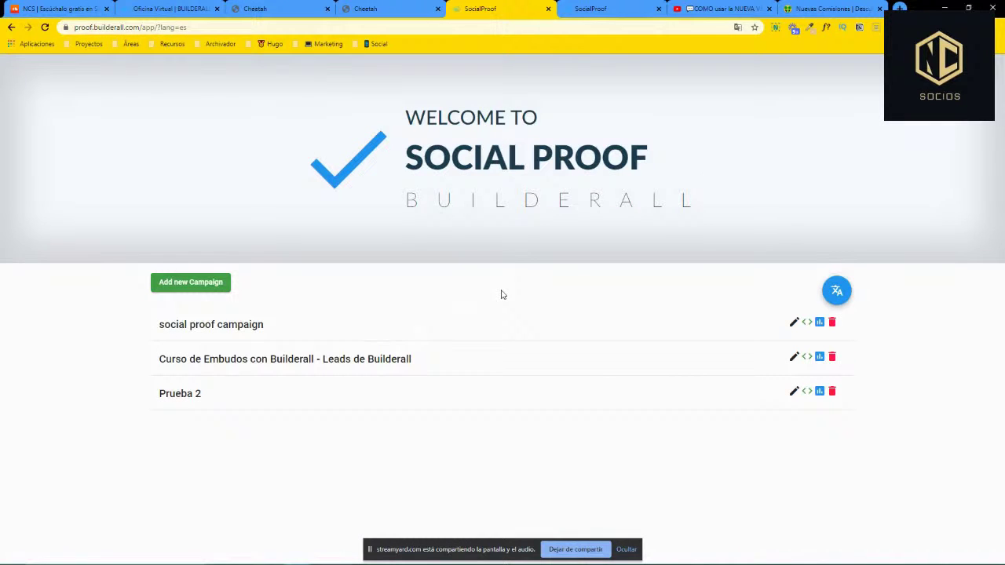
Step: Change the Curso de Embudos campaign's data source to Formulario de contacto de Cheetah and save
click(794, 356)
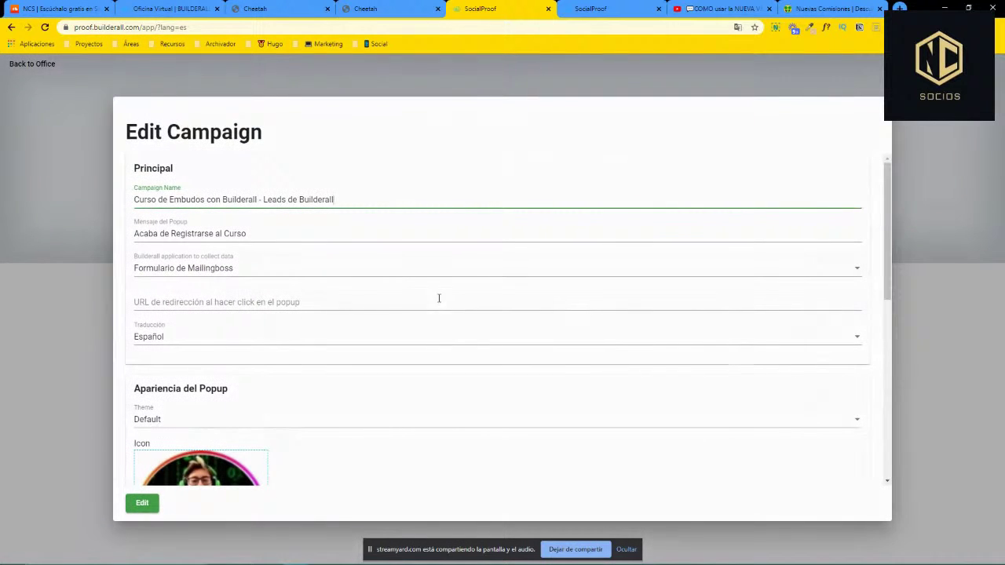
click(180, 281)
click(195, 245)
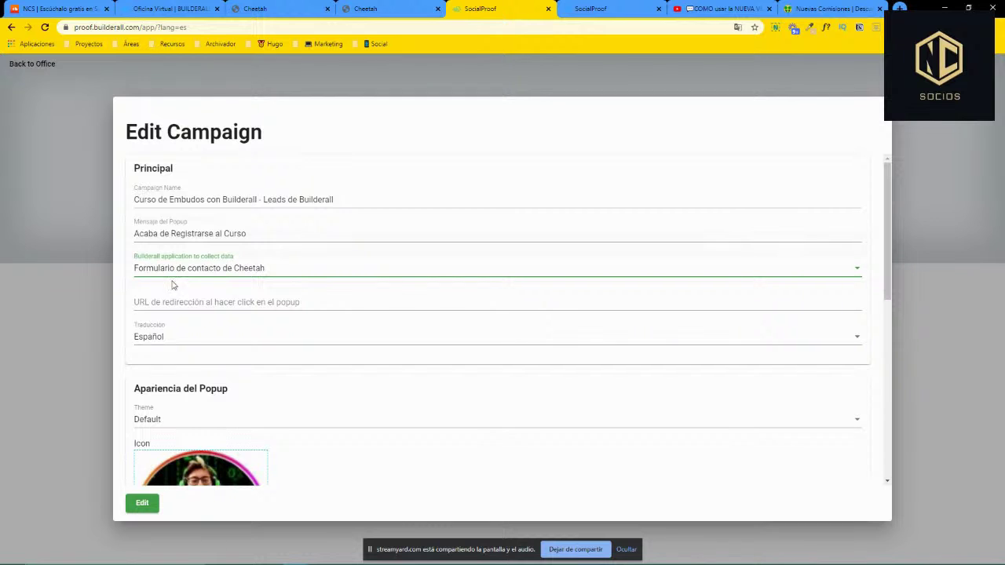
click(143, 506)
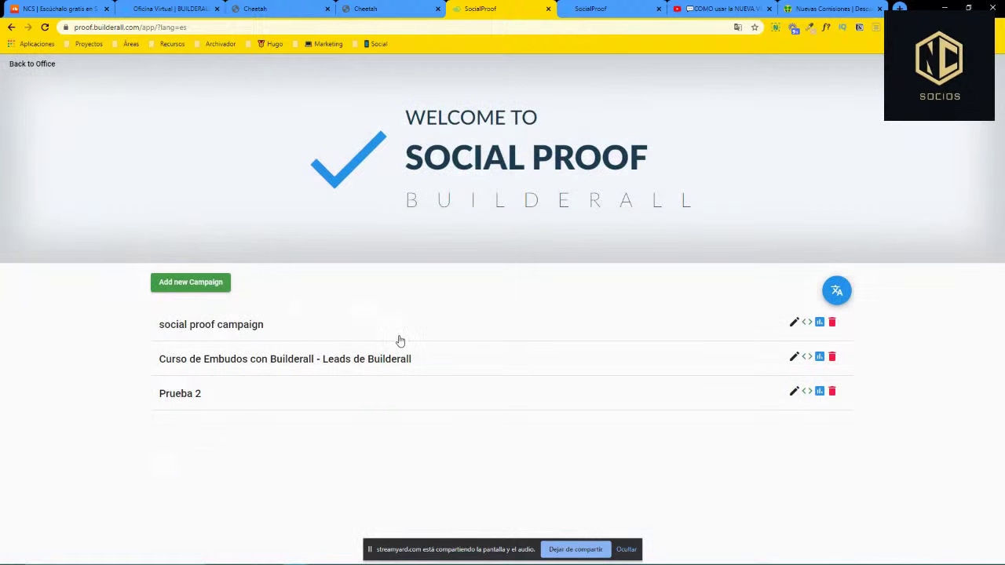
click(385, 9)
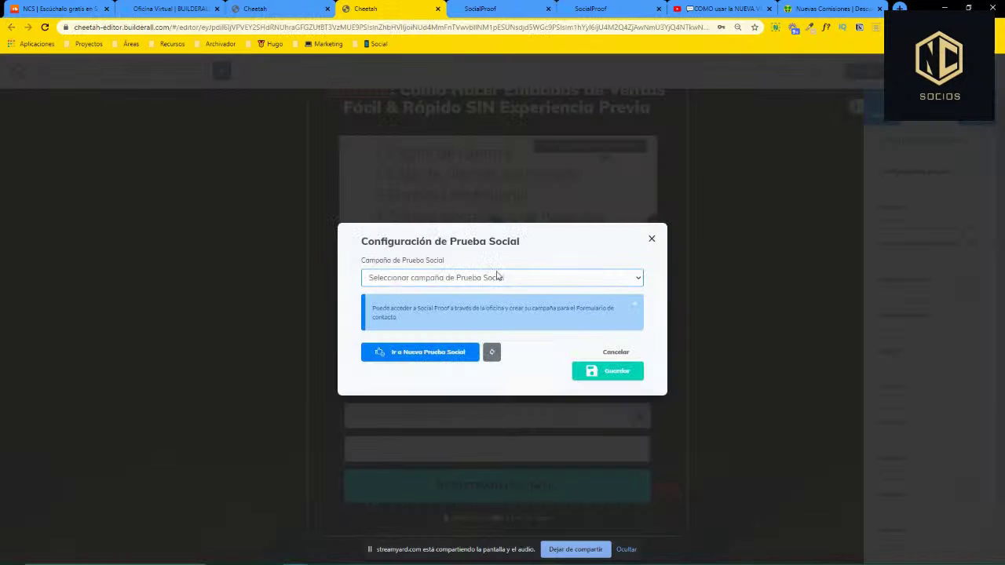
Step: Link the form to Curso de Embudos con Builderall, with cadastro_nome as username, and publish the page
click(653, 238)
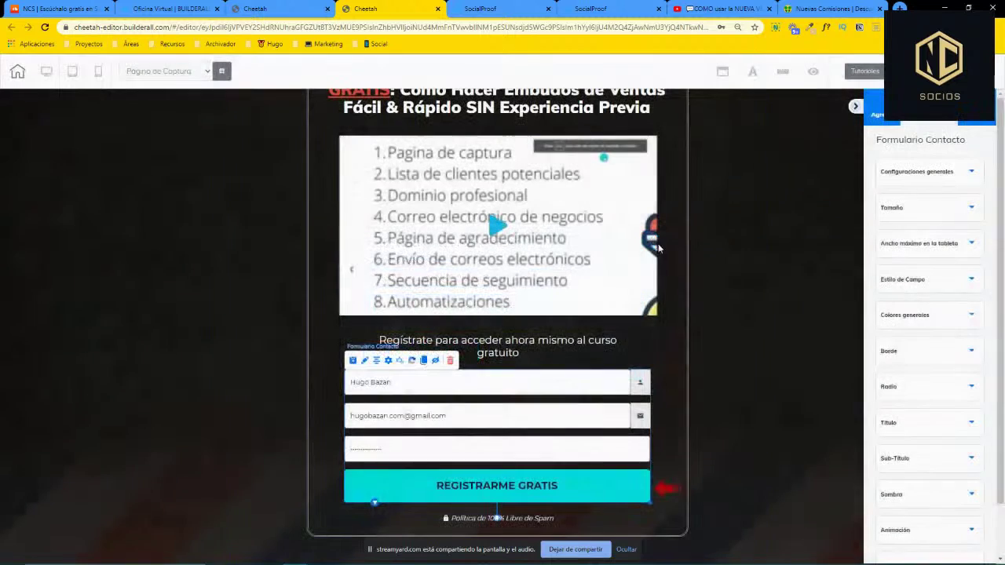
click(401, 362)
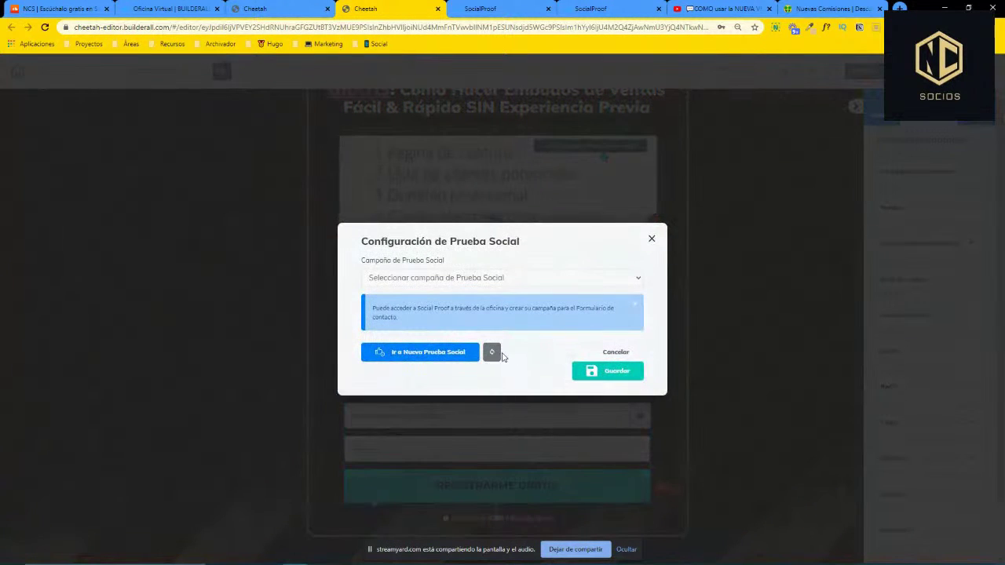
click(493, 353)
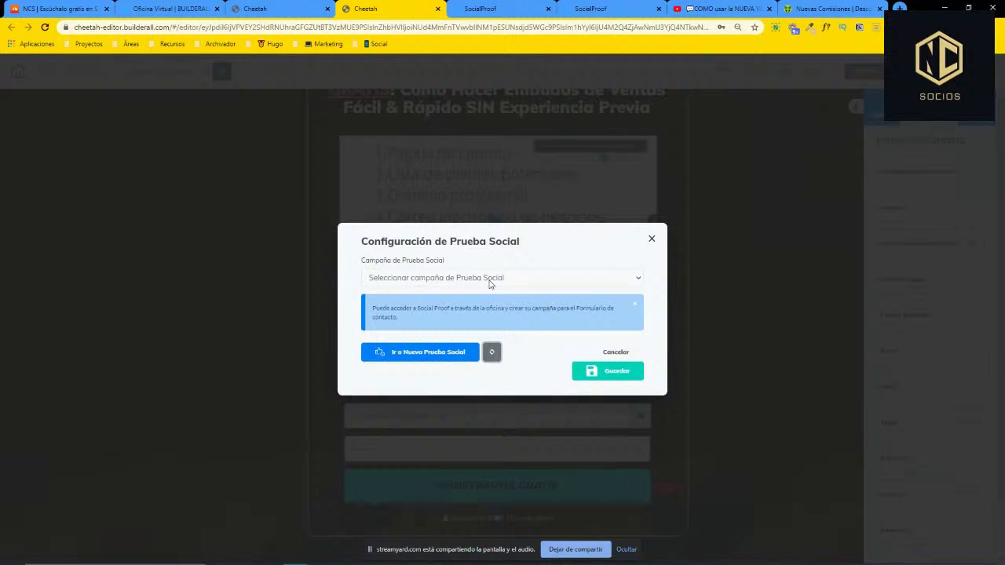
click(492, 281)
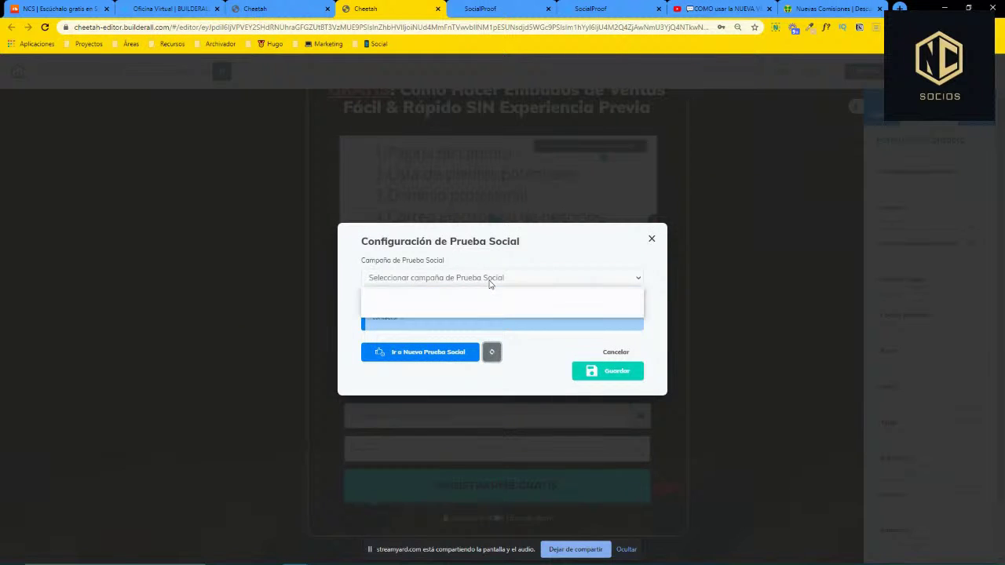
click(474, 302)
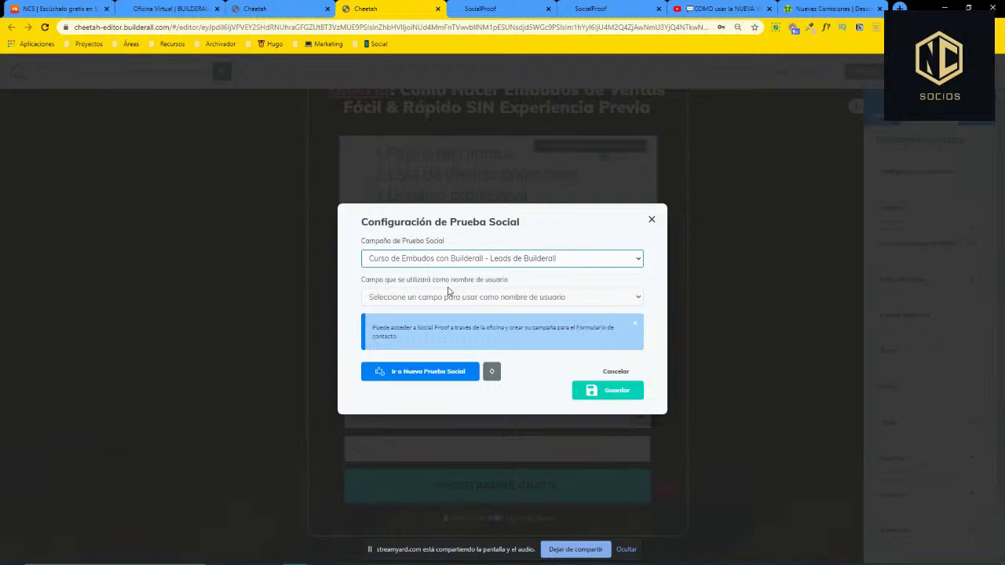
click(468, 299)
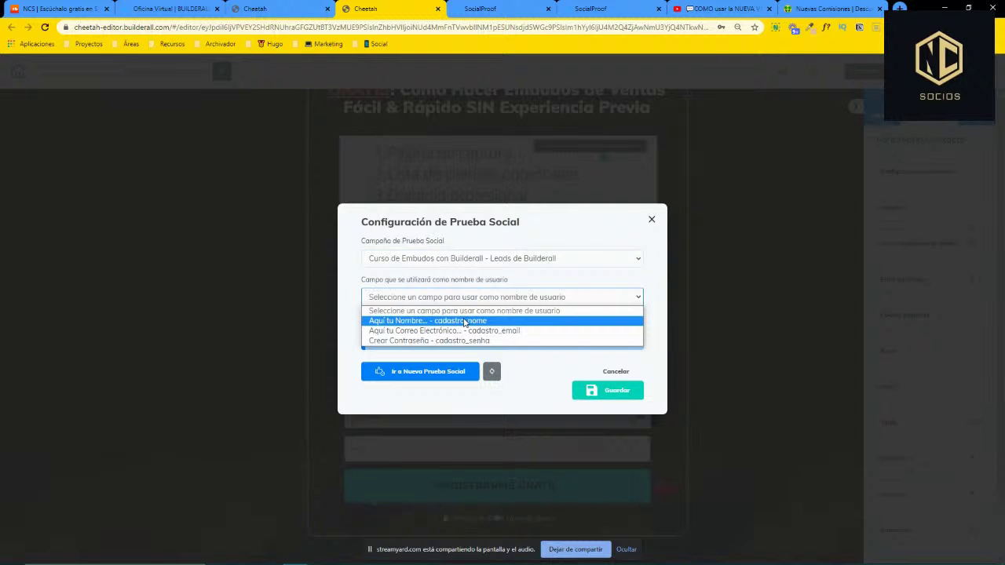
click(466, 322)
click(610, 391)
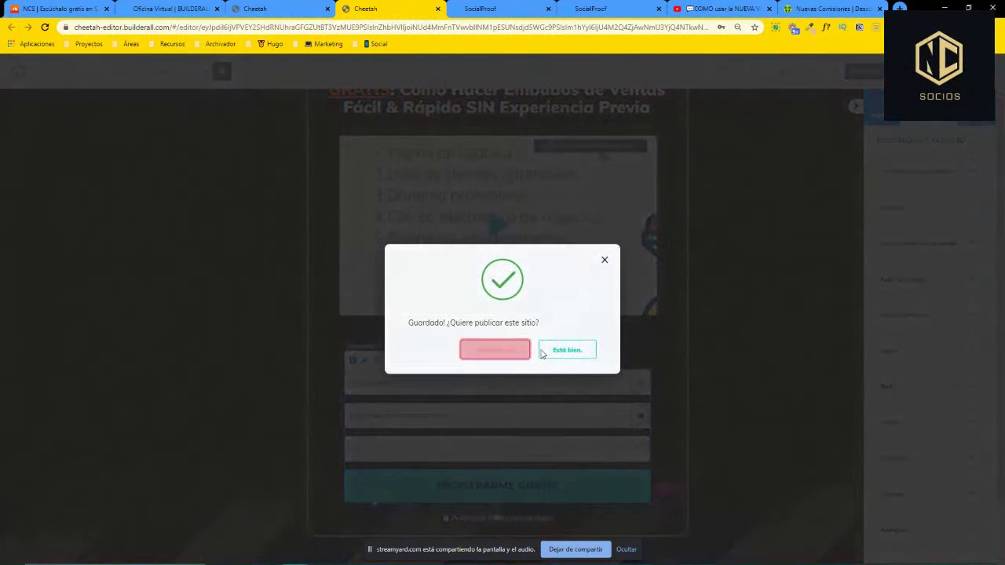
click(550, 351)
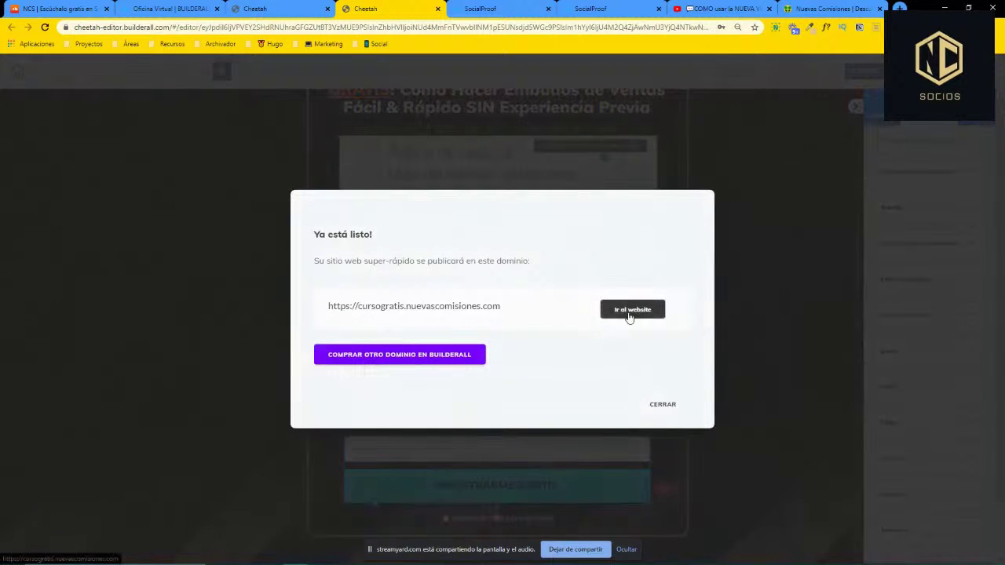
Step: Open the published page at cursogratis.nuevascomisiones.com in a new tab, then return to the editor
click(629, 311)
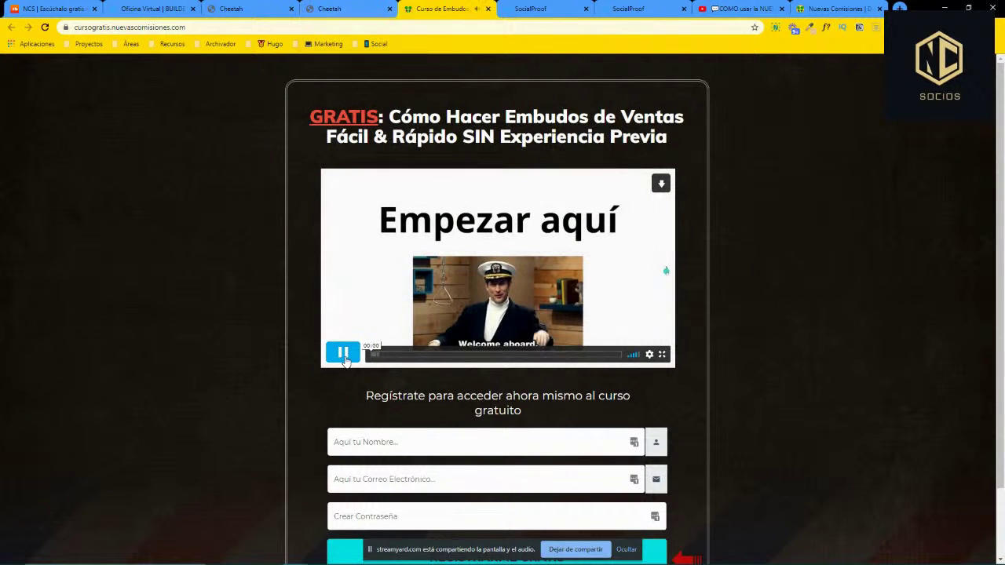
key(ctrl+shift+Tab)
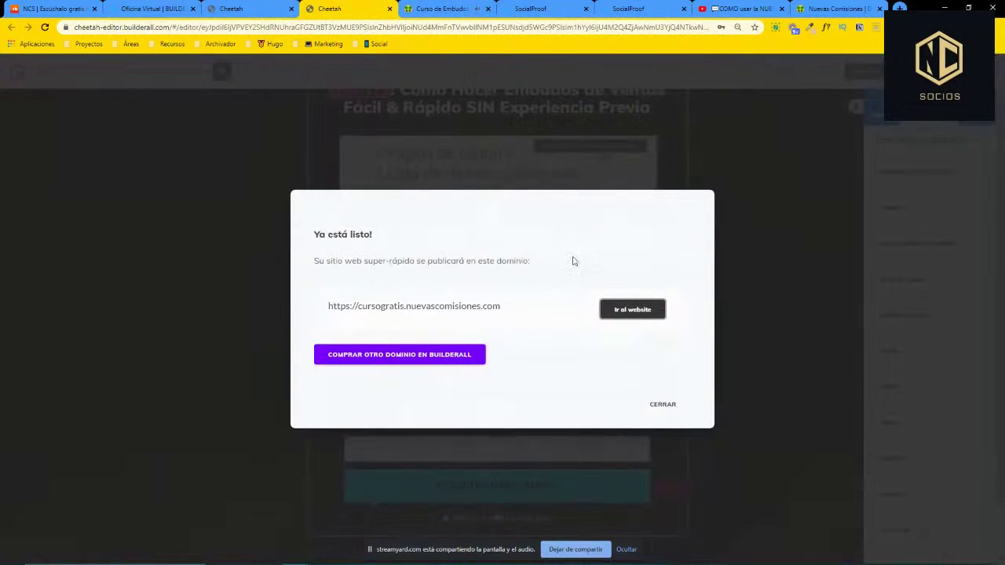
click(781, 98)
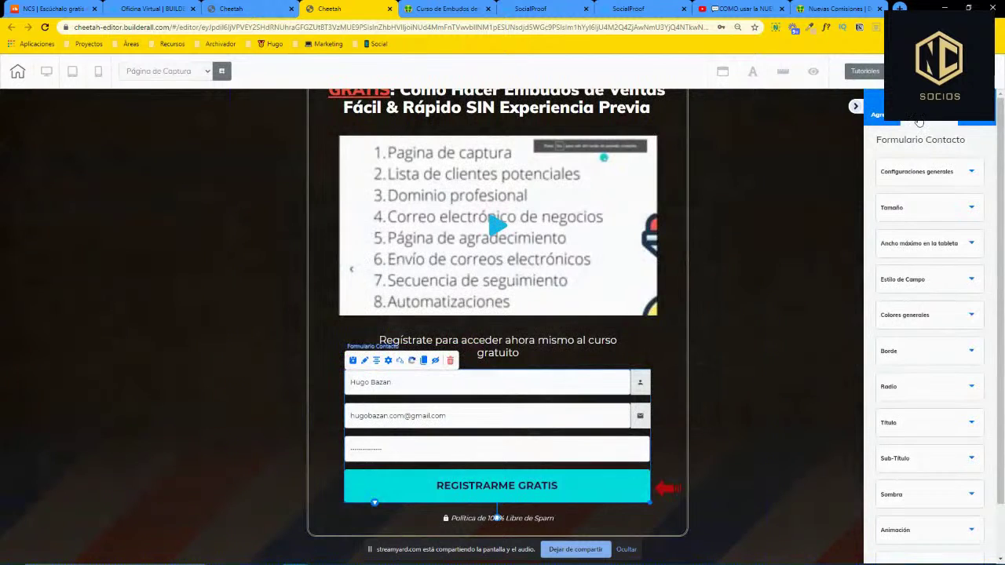
click(464, 6)
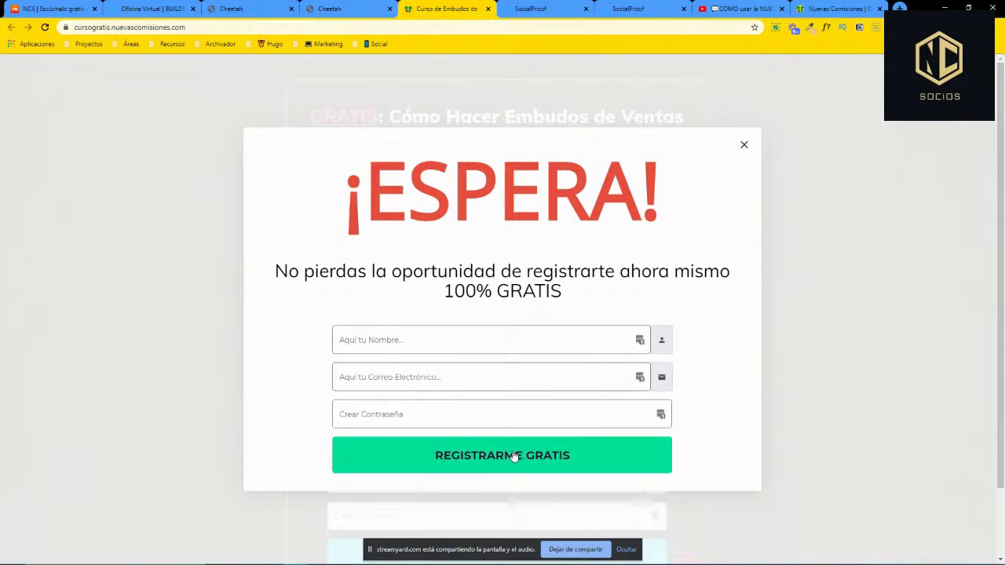
click(330, 8)
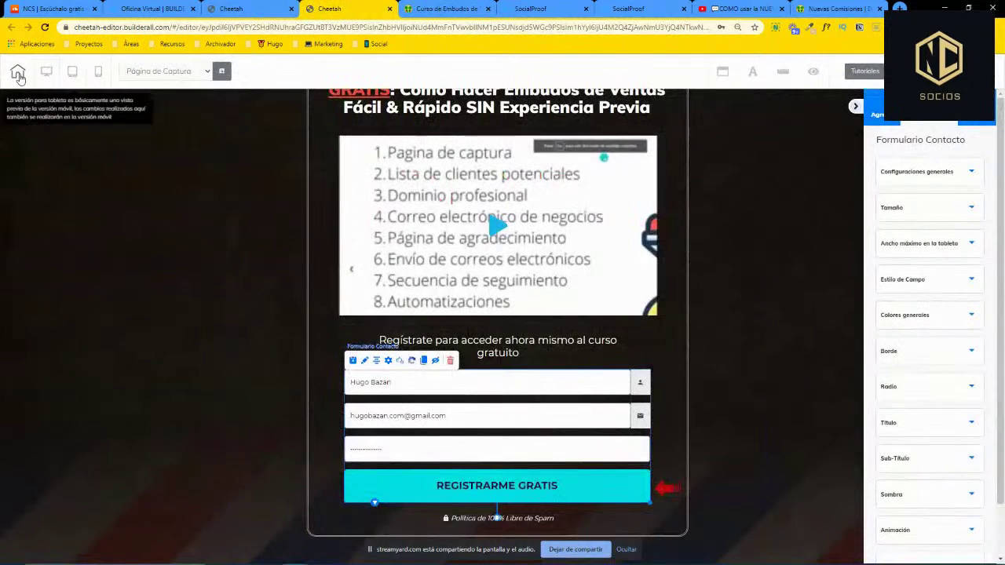
Step: Switch to Página de Captura v2, saving the current page, and select its contact form
click(166, 72)
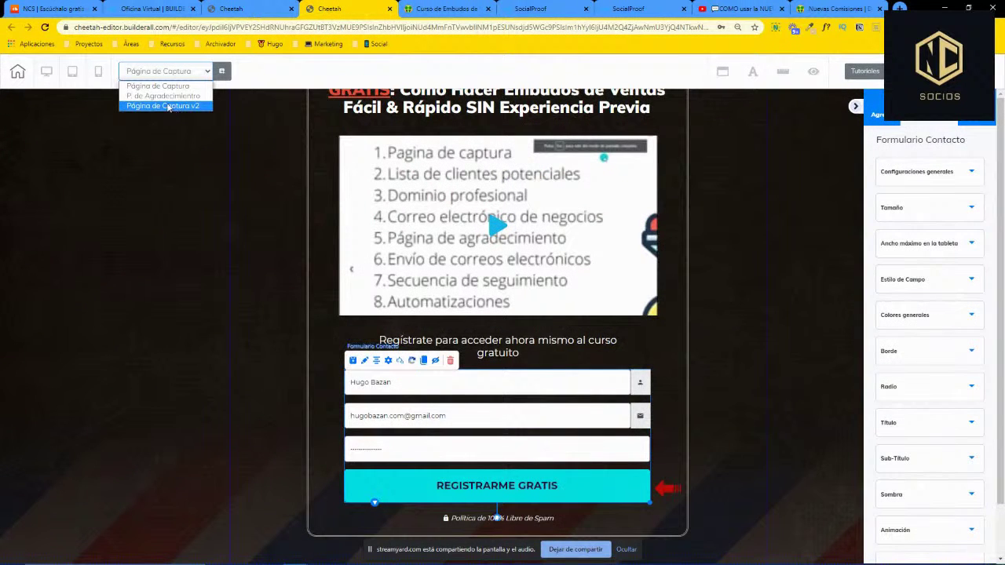
click(167, 106)
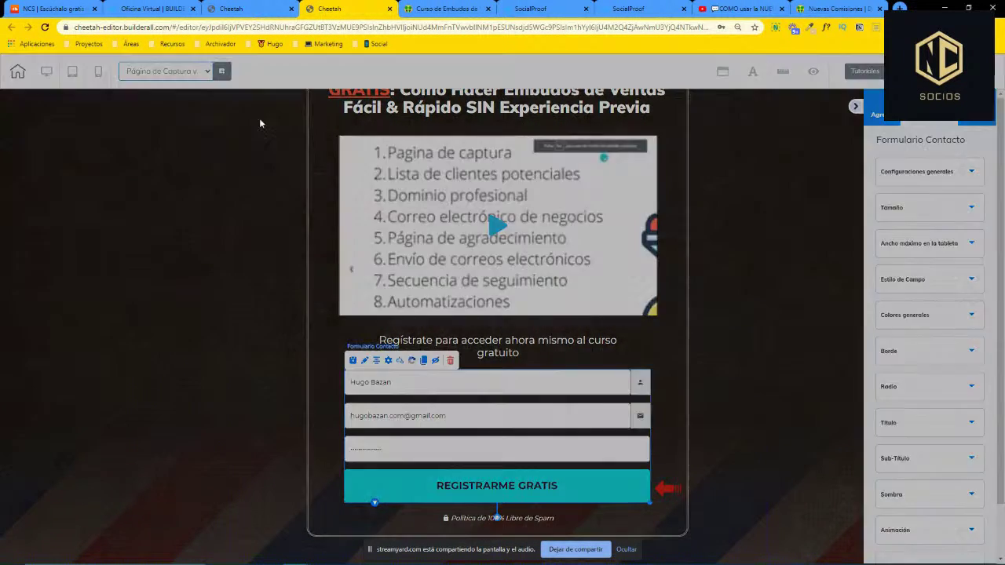
click(530, 325)
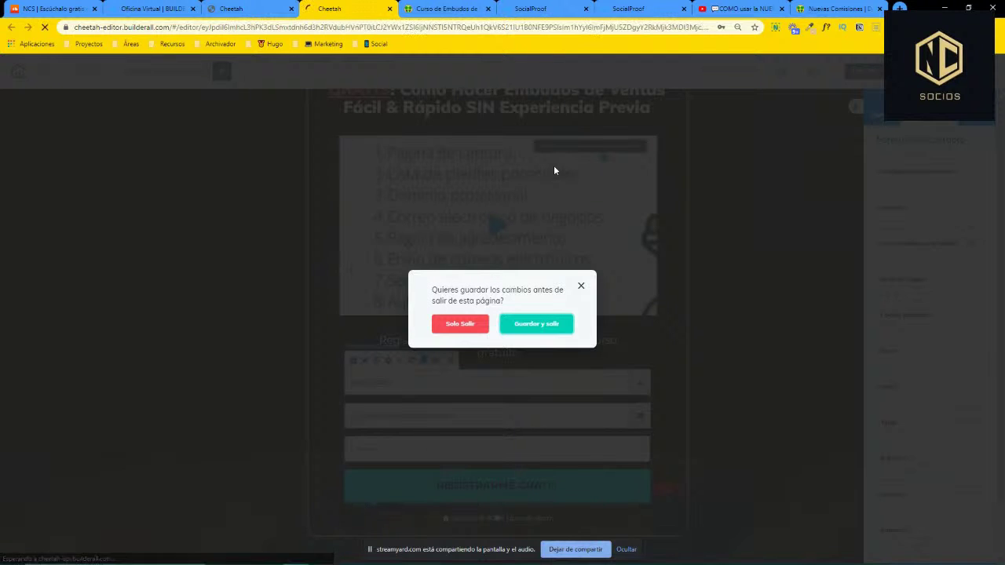
click(536, 324)
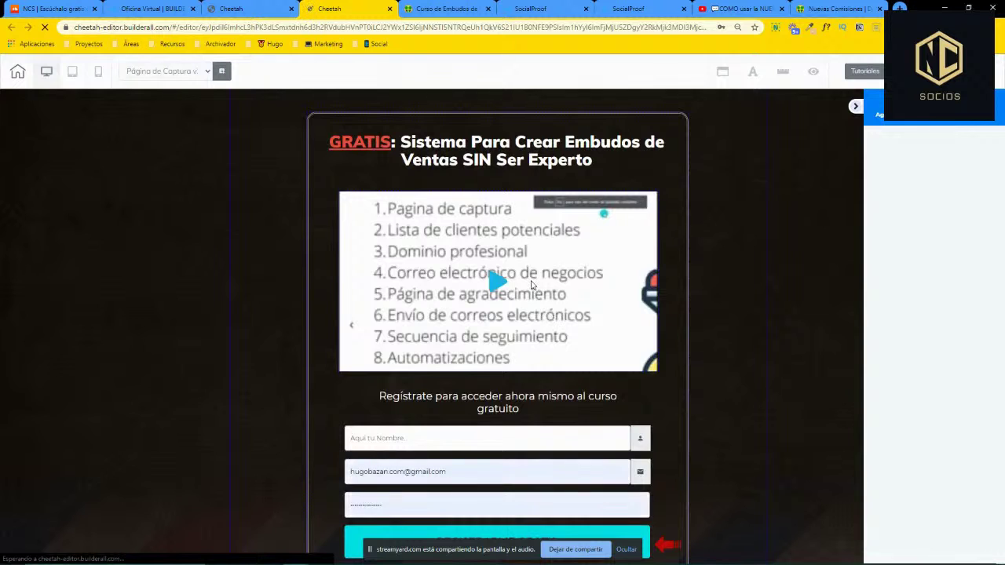
scroll(506, 369, down, 1)
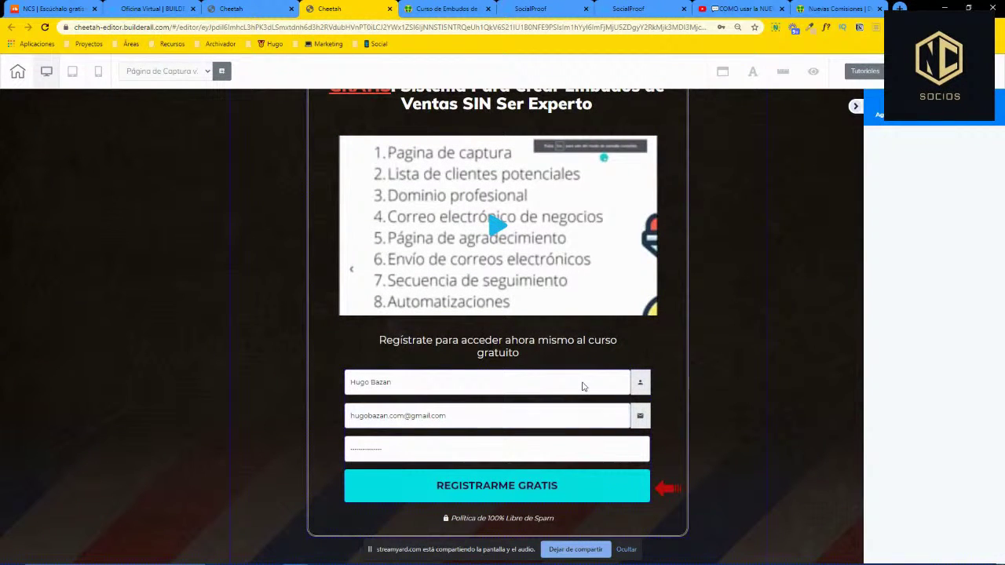
click(582, 386)
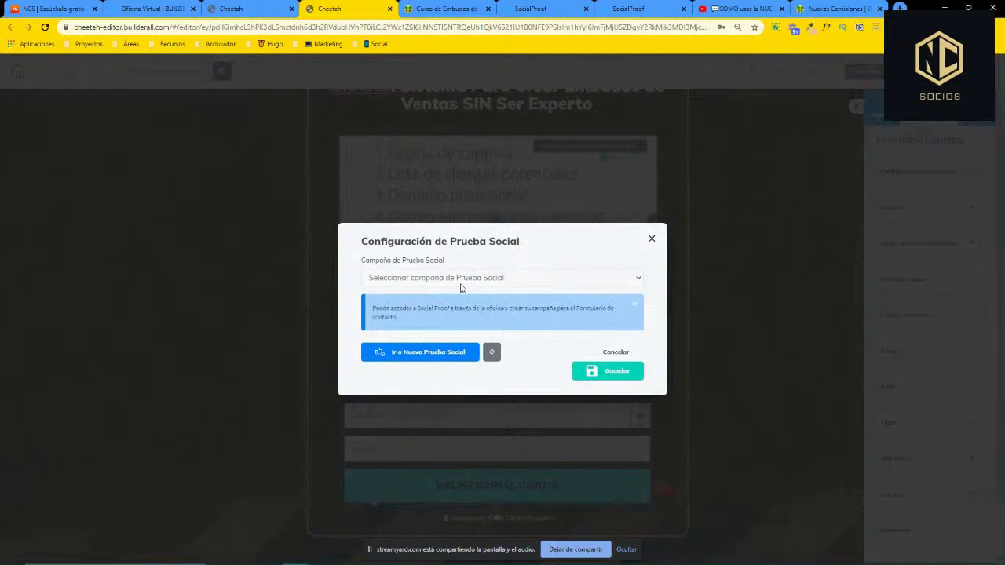
Step: Link the form's Social Proof to the Curso de Embudos con Builderall campaign, using cadastro_nome
click(461, 283)
click(439, 303)
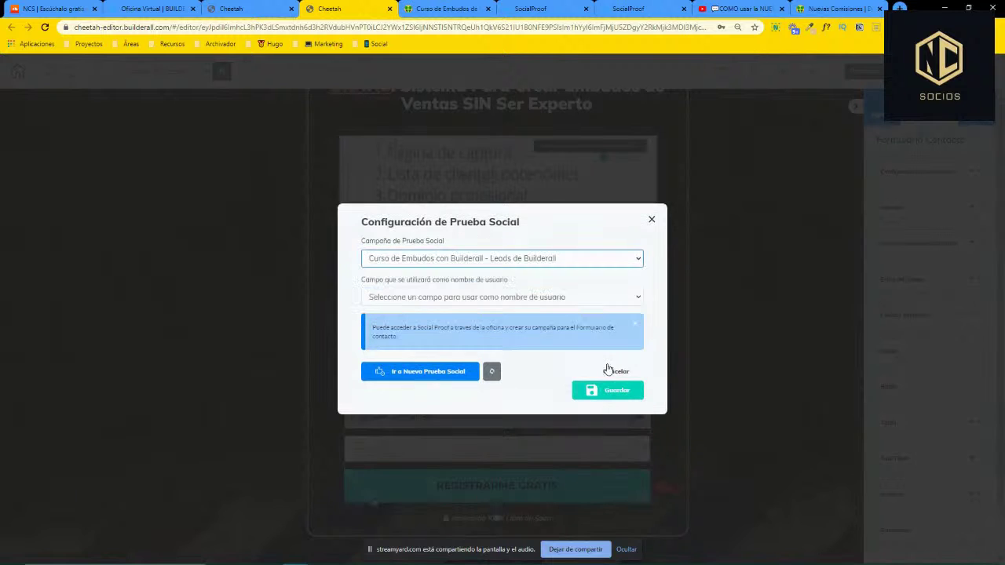
click(452, 297)
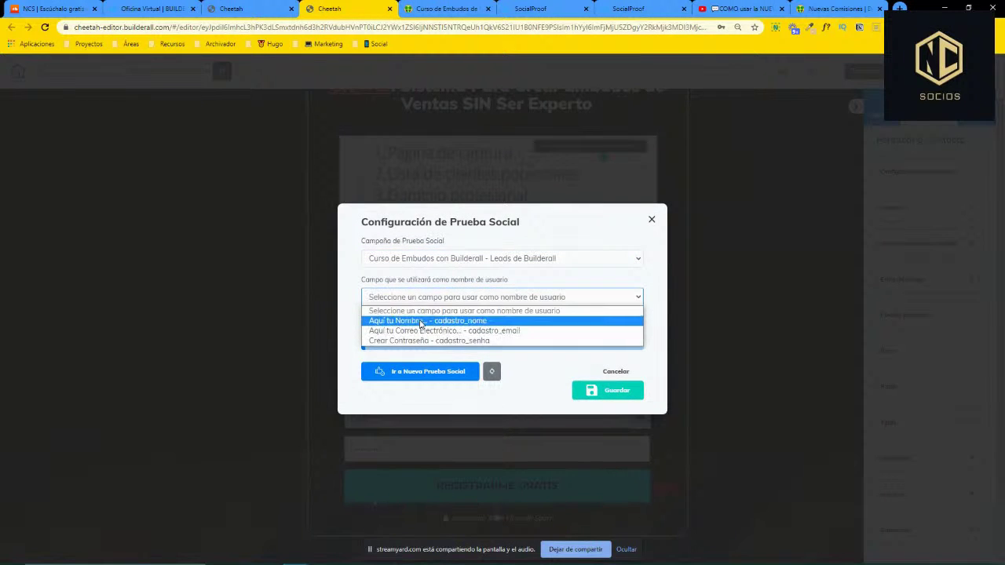
click(422, 321)
click(607, 391)
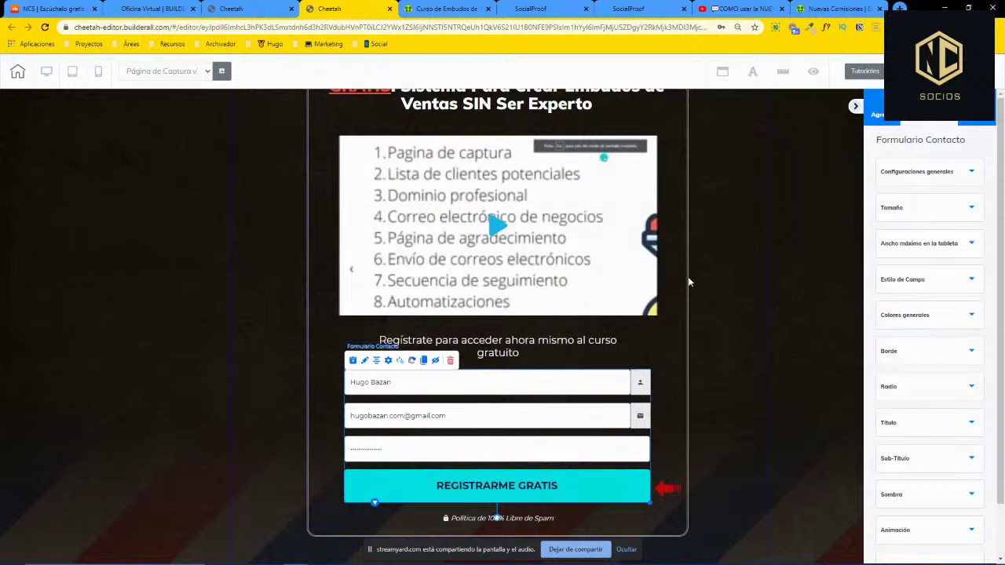
Step: Save and publish the site, then exit the editor to the page list
key(ctrl+s)
click(578, 348)
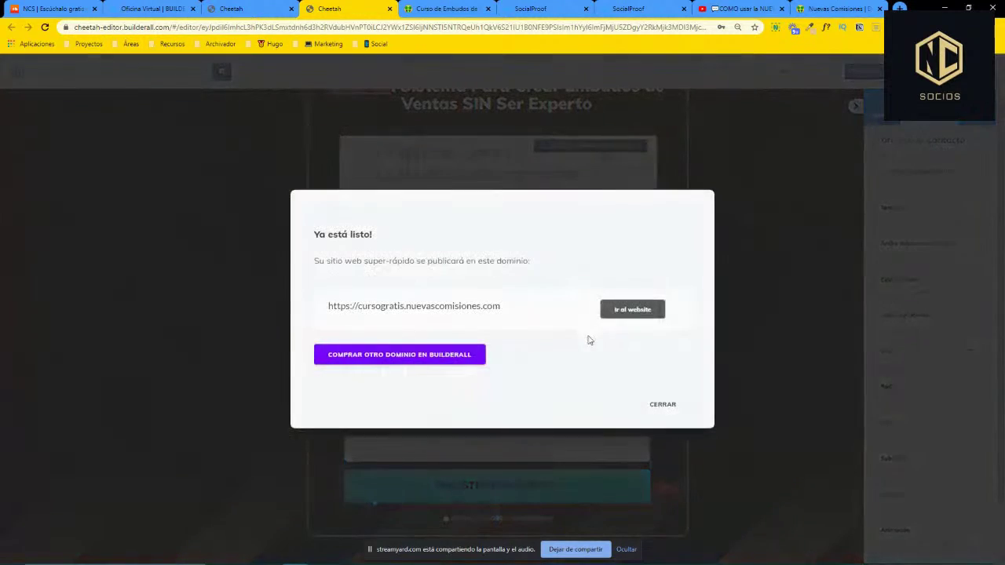
click(15, 80)
click(17, 71)
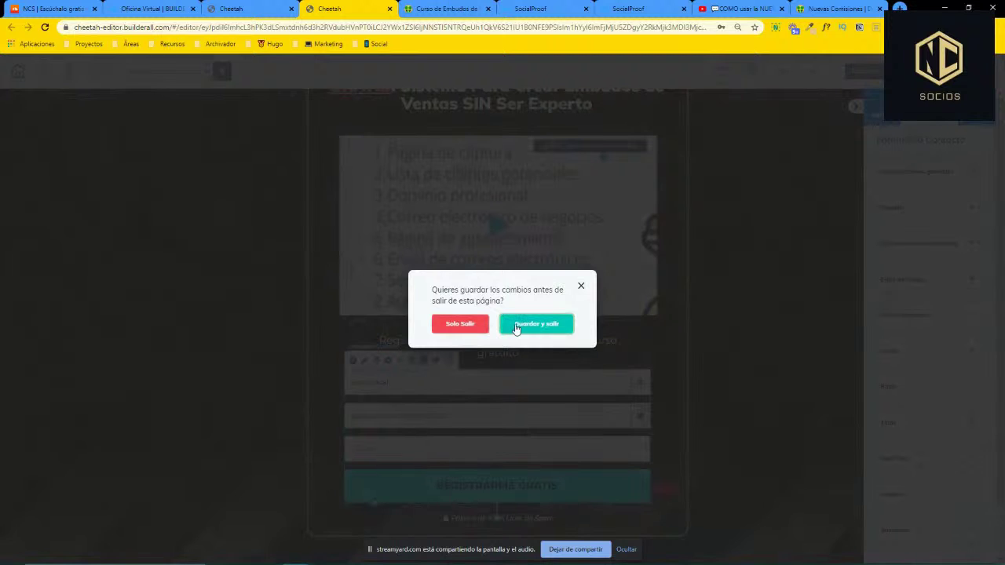
click(515, 325)
click(536, 323)
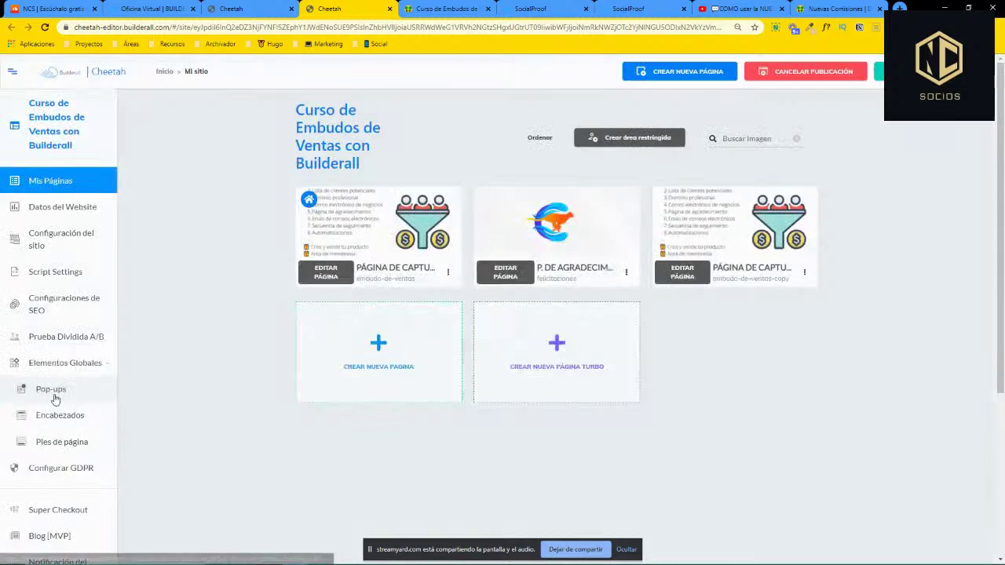
Step: Edit the Página de Captura popup under Elementos Globales > Pop-ups and select its contact form
click(51, 390)
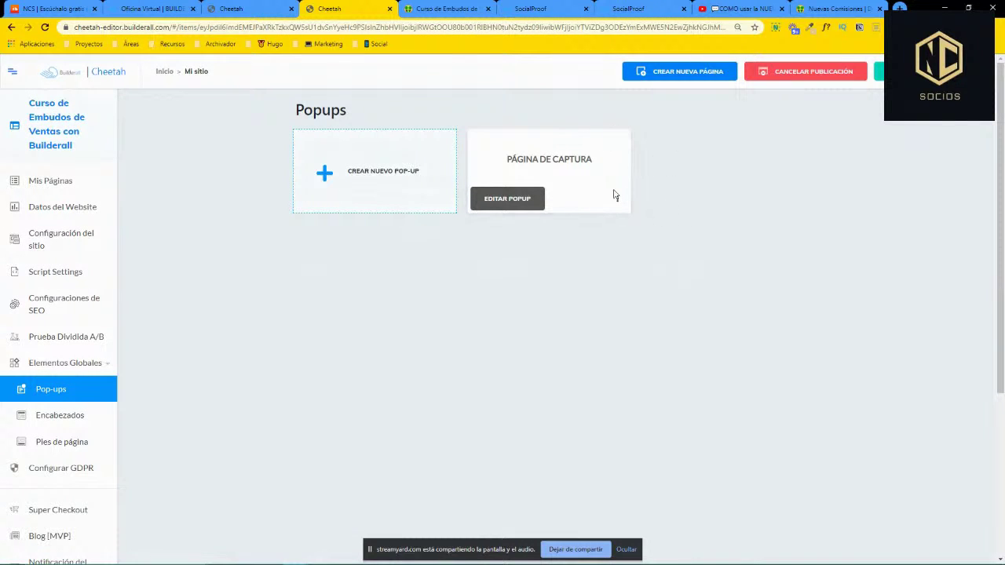
click(507, 201)
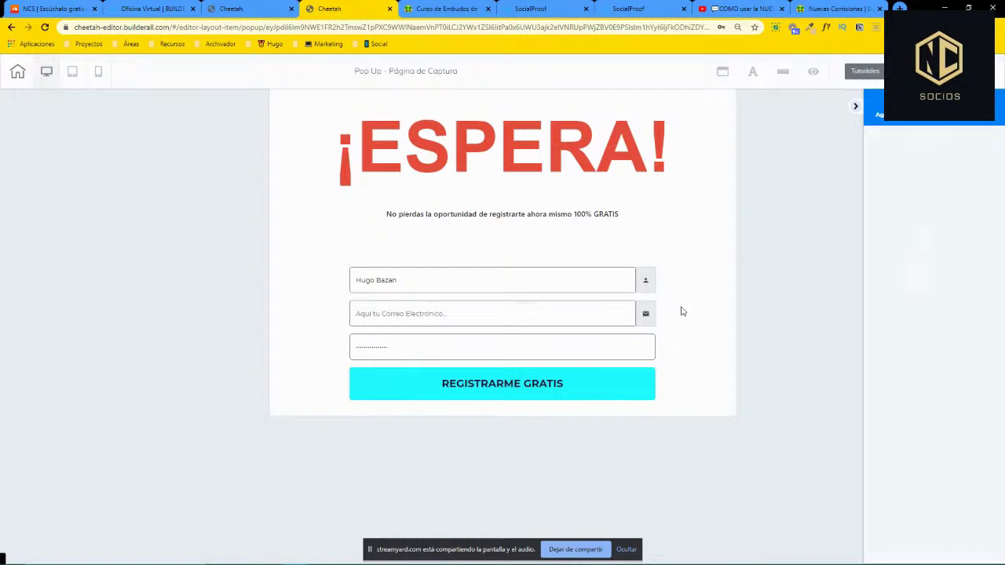
click(621, 288)
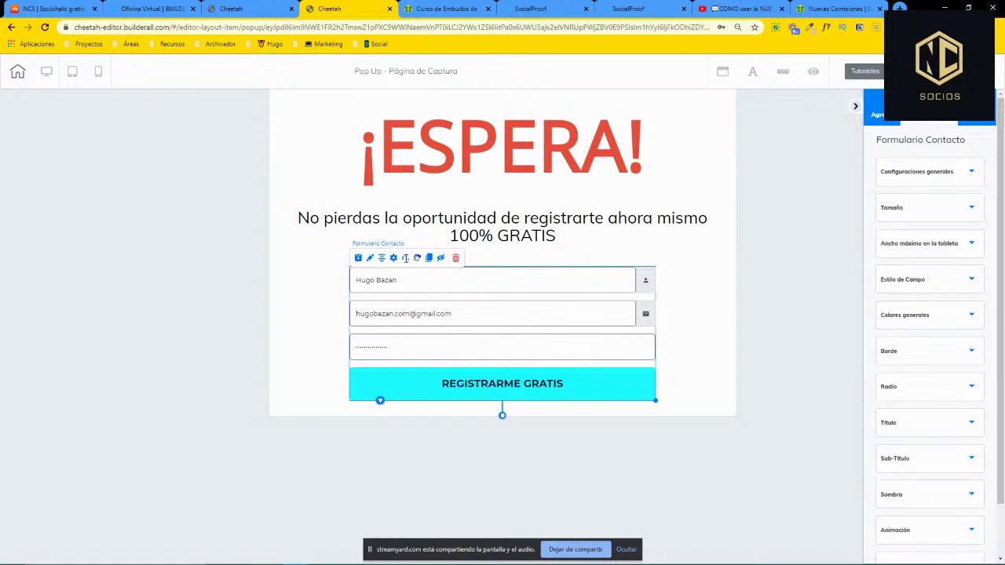
Step: Link the popup form to the Curso de Embudos campaign with cadastro_nome, then save the popup
click(405, 258)
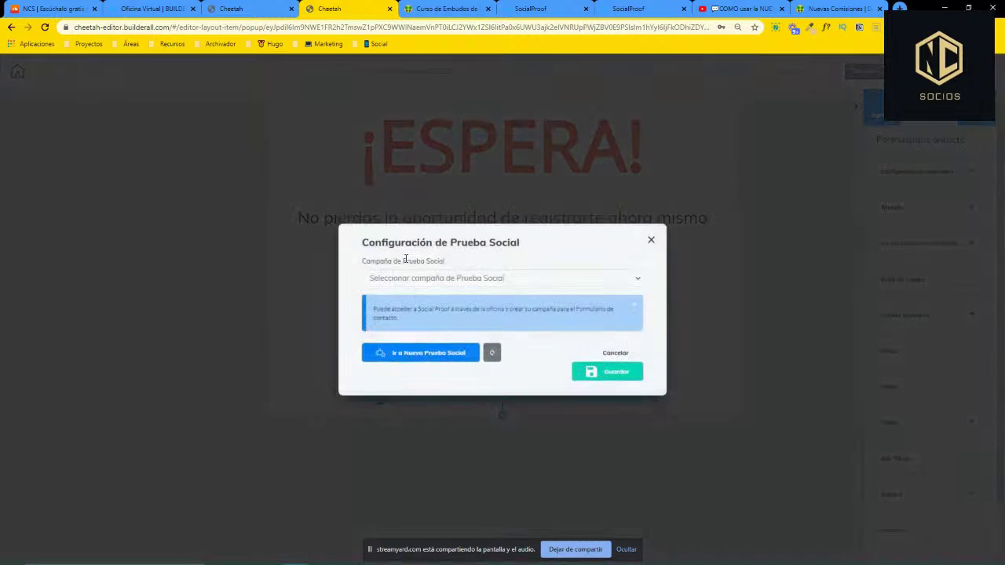
click(469, 280)
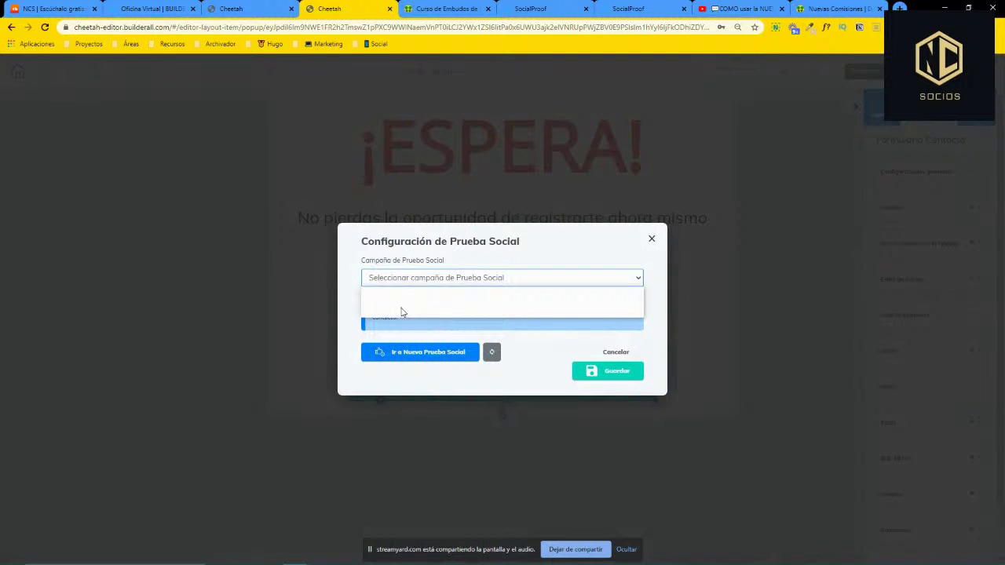
click(408, 301)
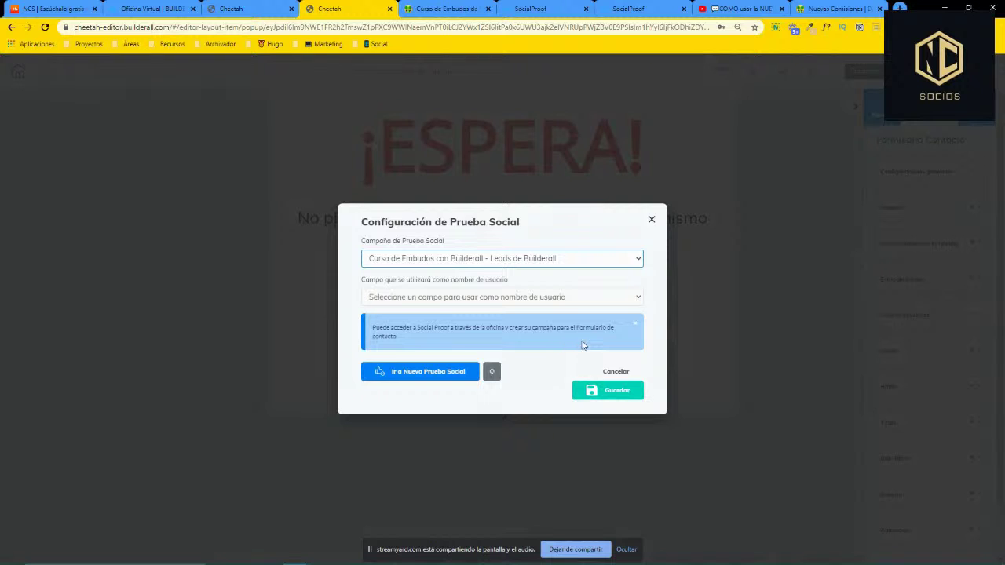
click(568, 301)
click(404, 323)
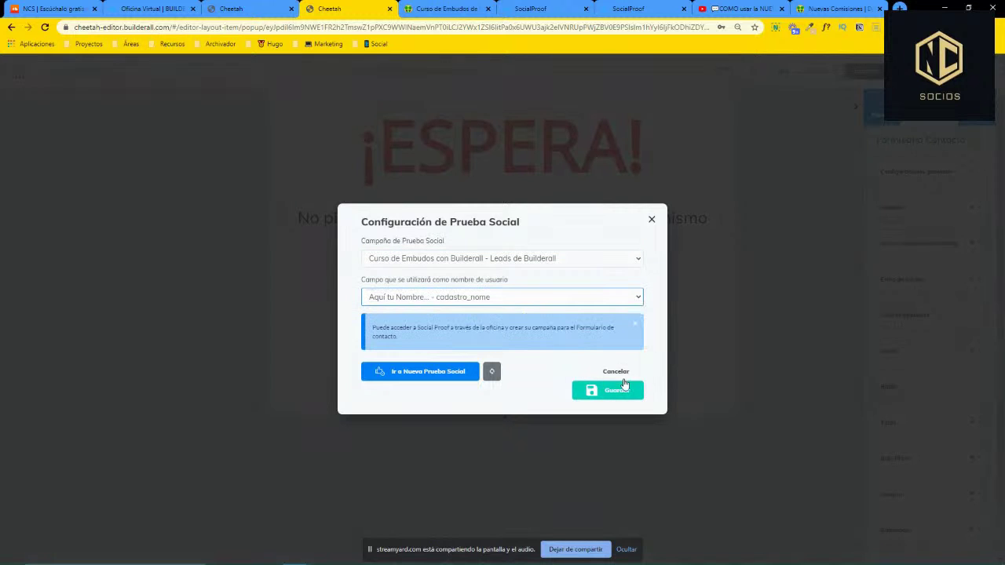
click(610, 391)
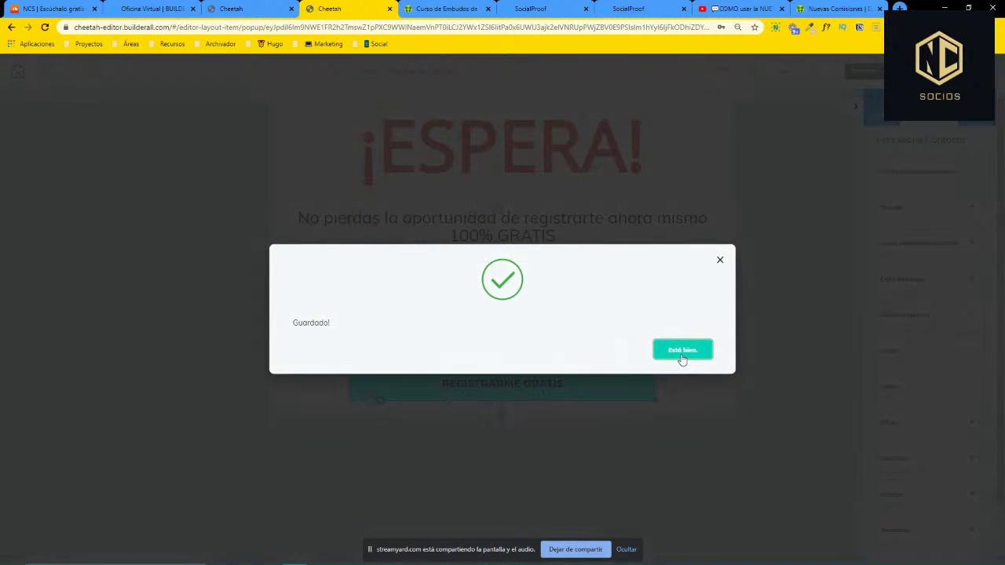
click(683, 350)
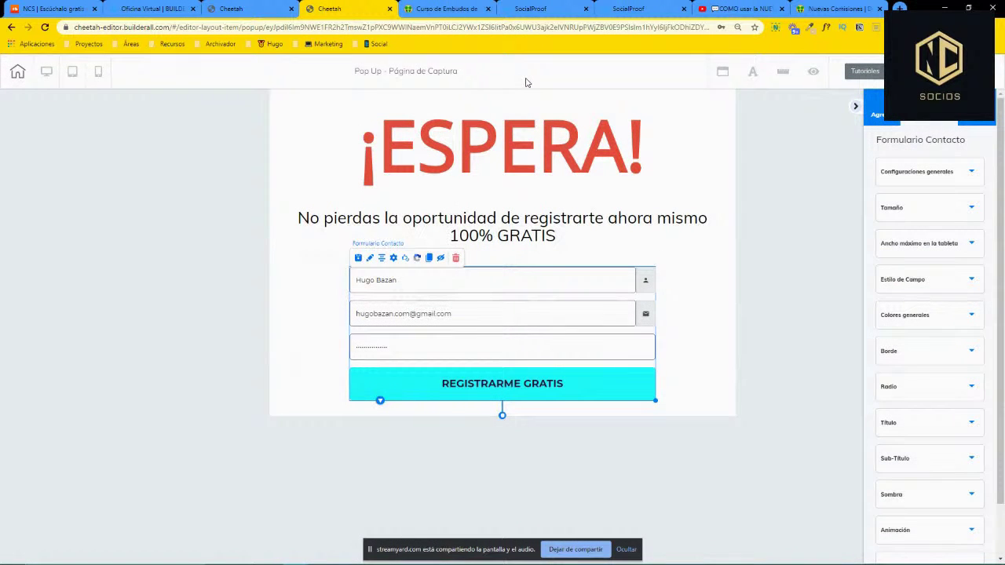
Step: Reload the Social Proof campaigns page and check the Curso de Embudos campaign's records
click(552, 14)
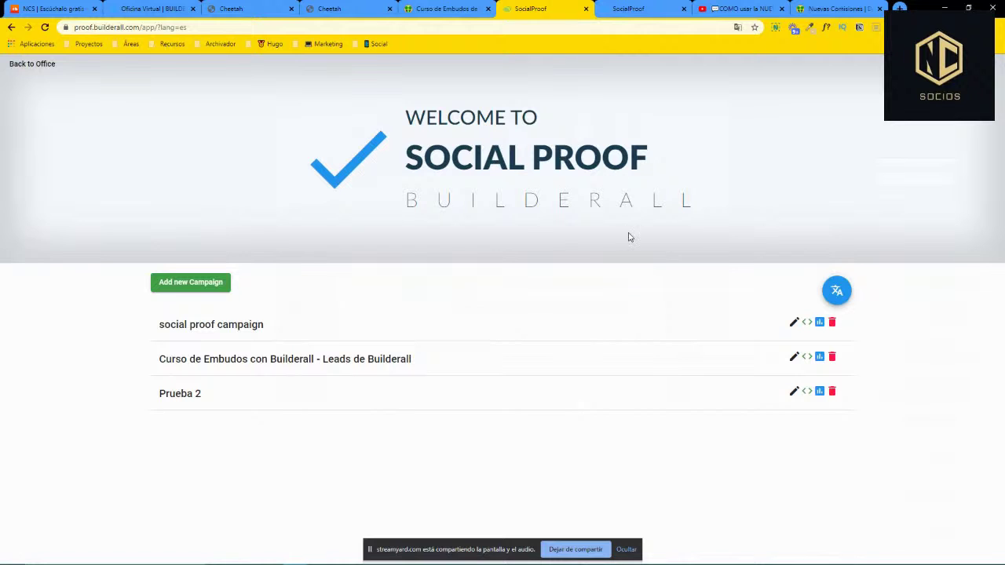
key(F5)
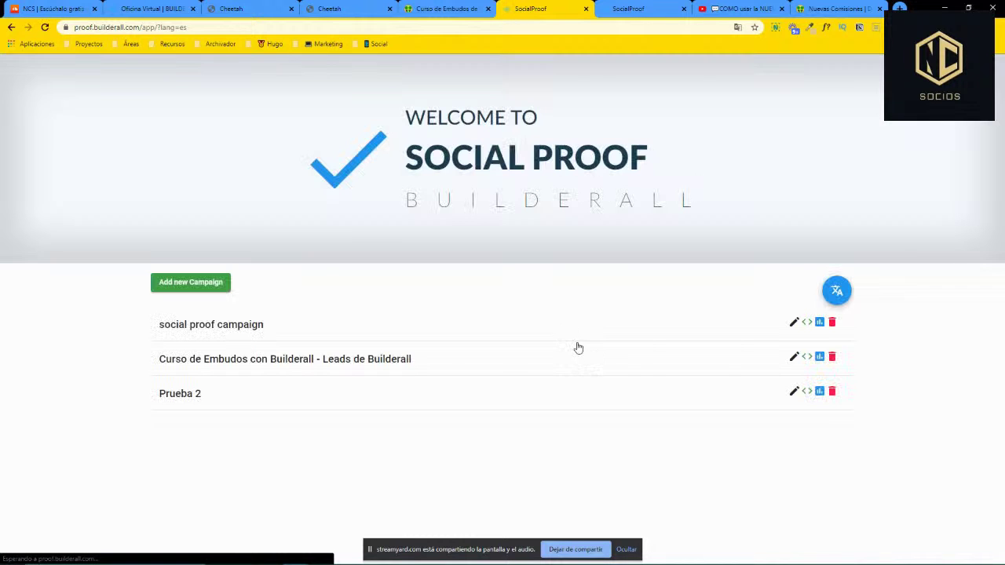
click(819, 358)
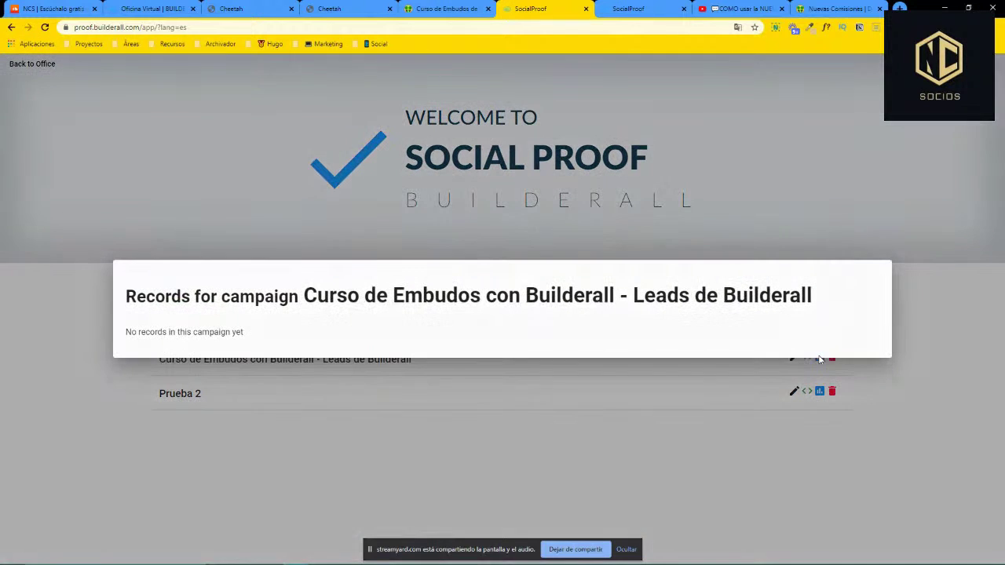
click(532, 433)
click(818, 358)
click(603, 254)
click(447, 8)
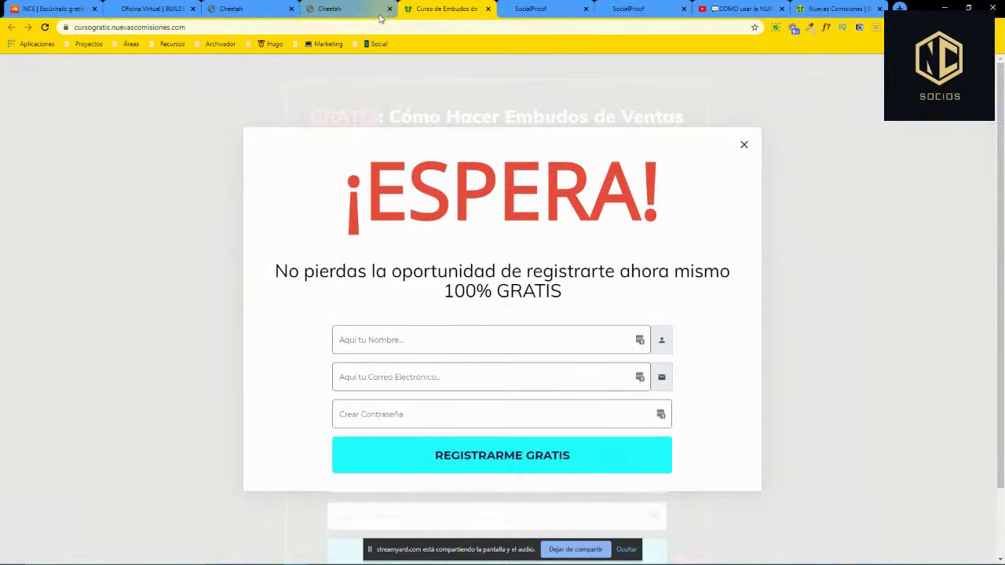
Step: Load the course page URL in an incognito window and trigger, then close, the exit popup
click(130, 26)
key(ctrl+c)
click(997, 26)
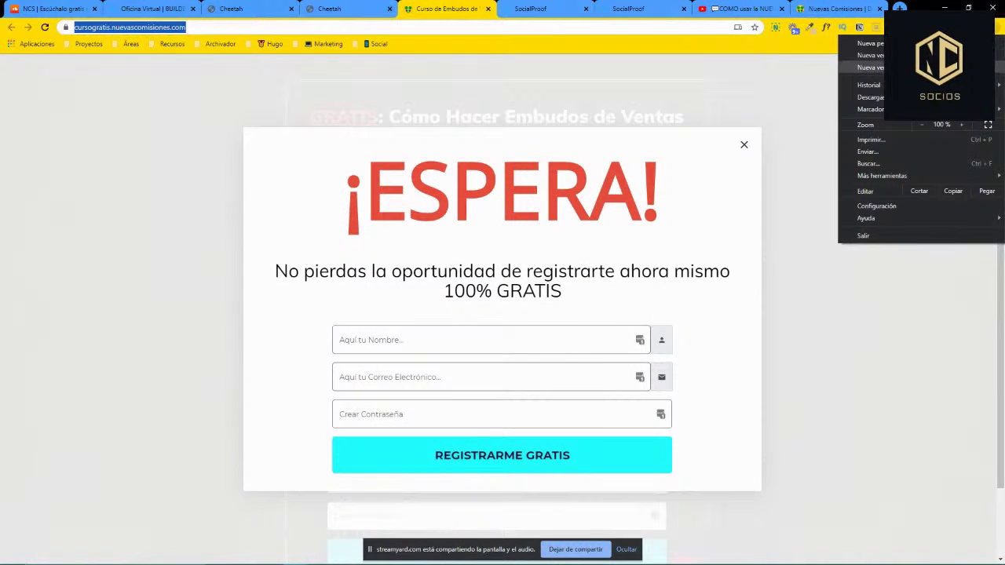
click(863, 67)
key(ctrl+v)
key(Return)
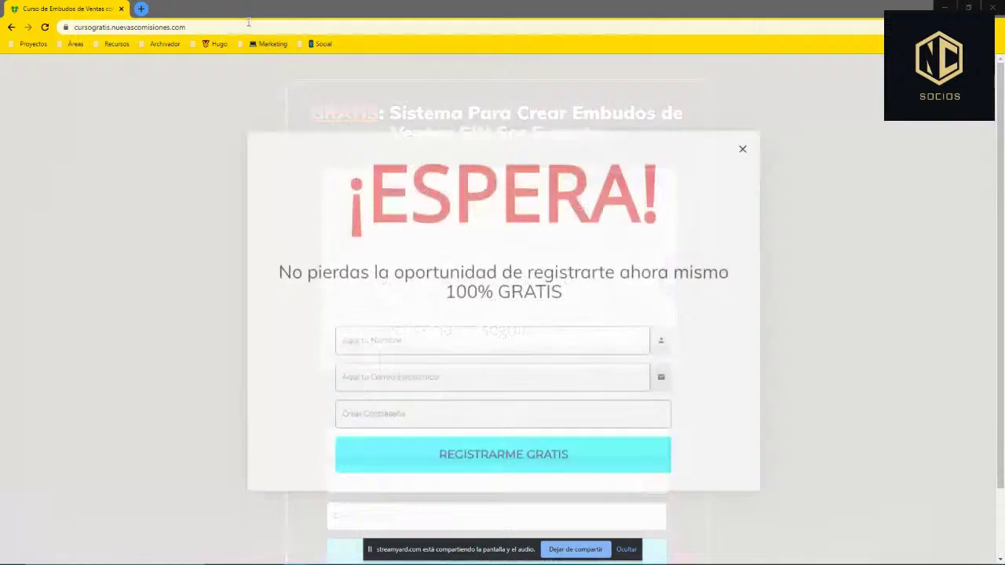
click(157, 27)
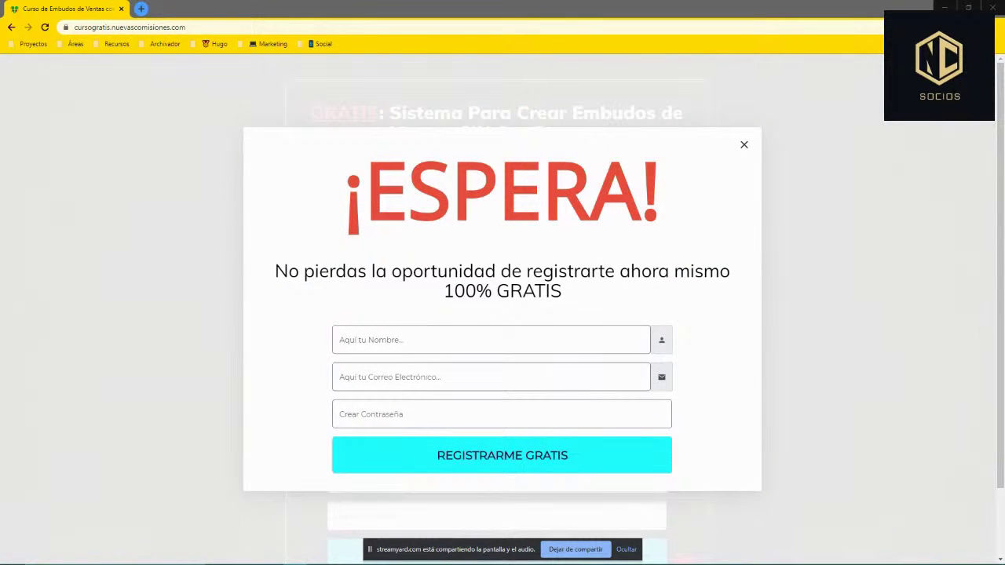
click(743, 144)
Step: Register for the free course with a test name, e-mail and password, then close the window
scroll(433, 447, down, 1)
click(433, 362)
click(393, 393)
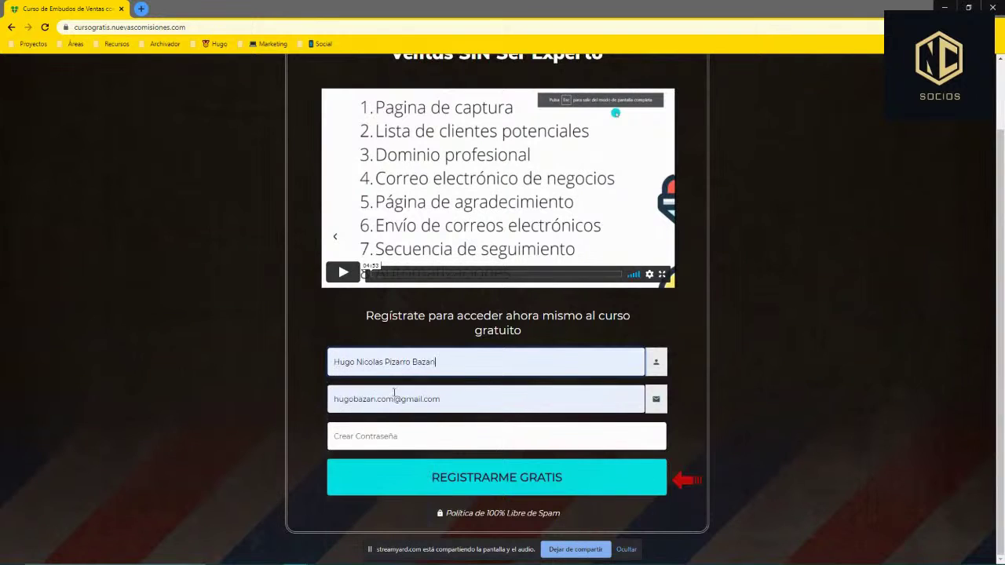
drag(450, 361, 351, 361)
key(BackSpace)
click(452, 403)
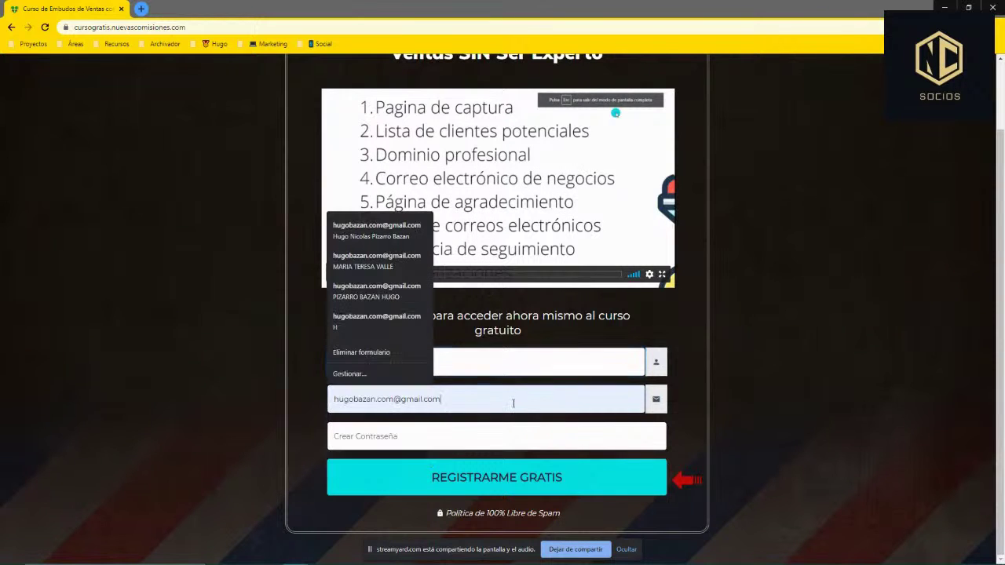
drag(403, 400, 392, 405)
text(n)
click(433, 428)
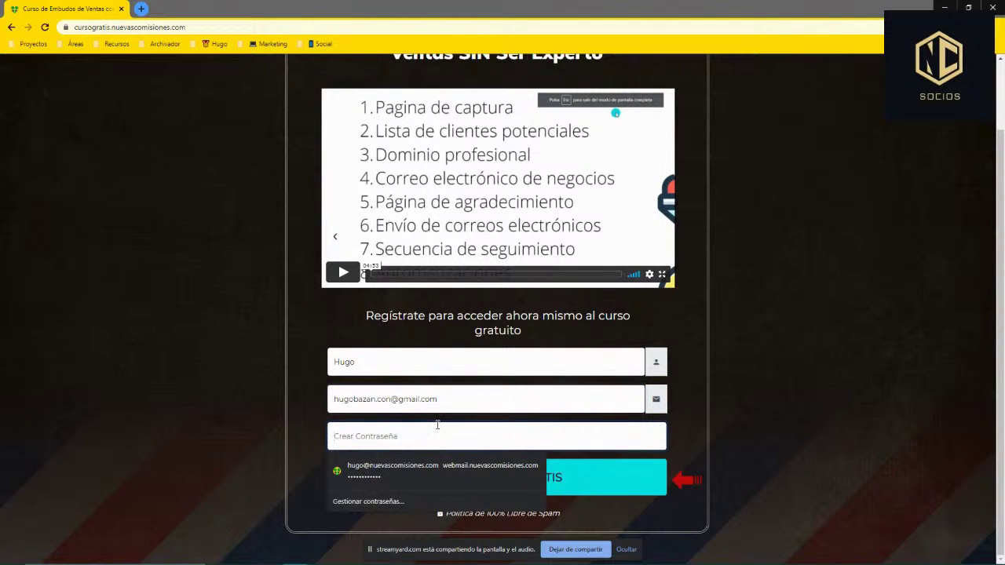
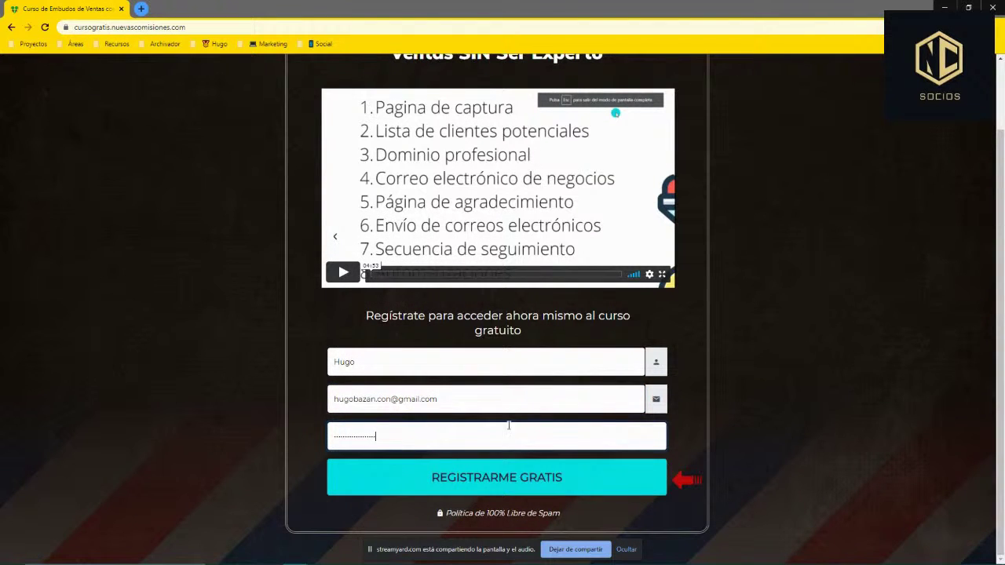
click(516, 476)
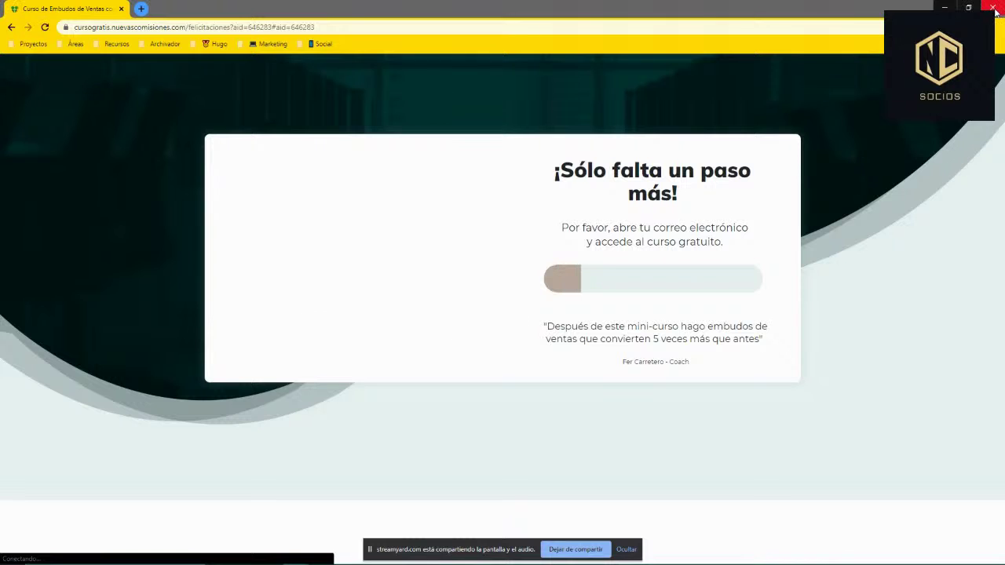
click(994, 10)
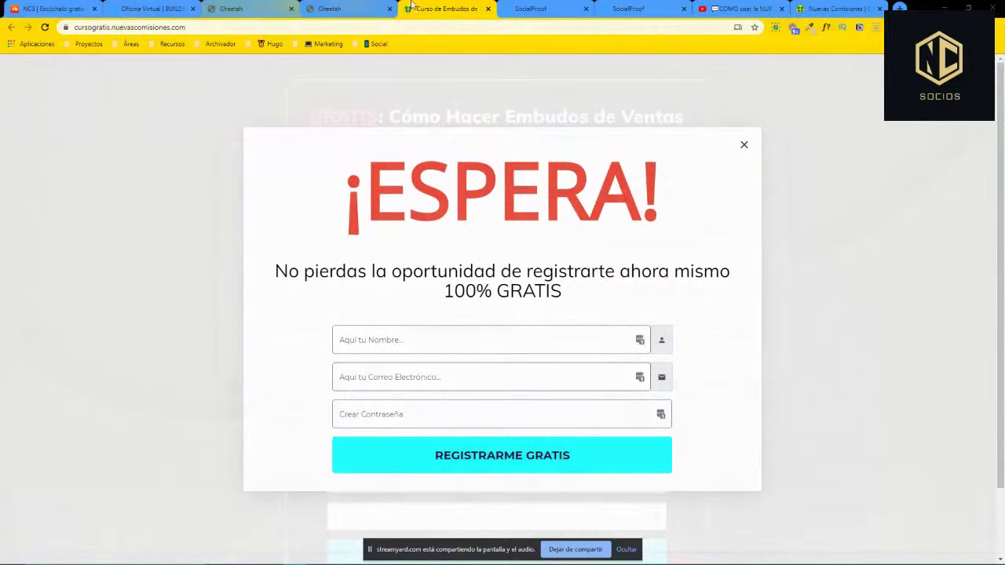
Step: Check the Curso de Embudos con Builderall campaign's records, which are still empty
click(541, 9)
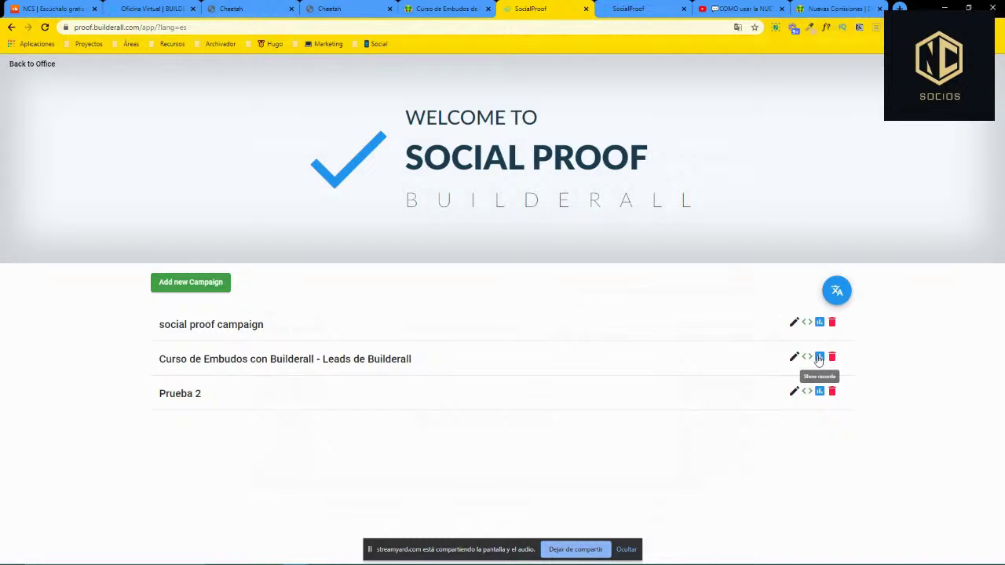
click(819, 357)
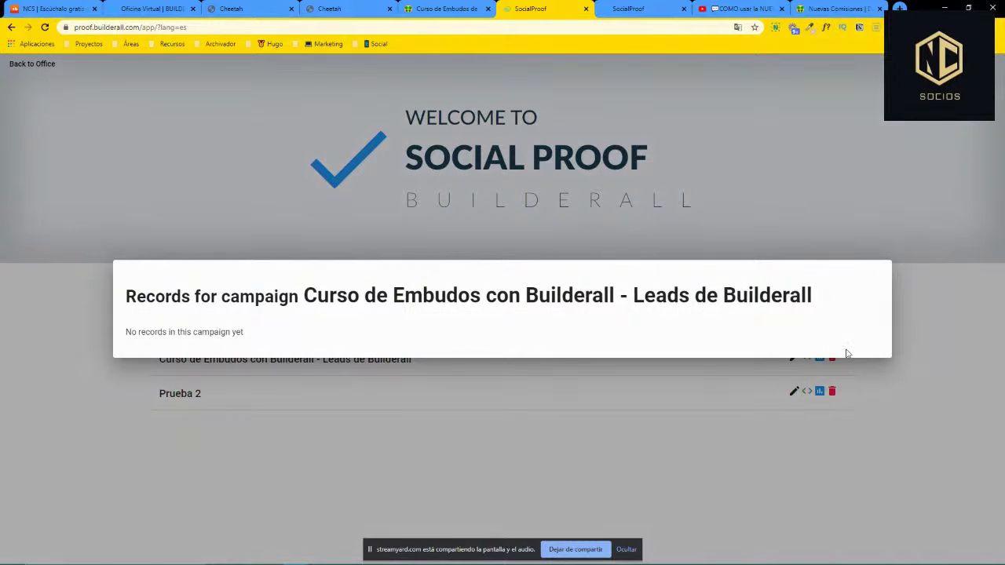
click(901, 294)
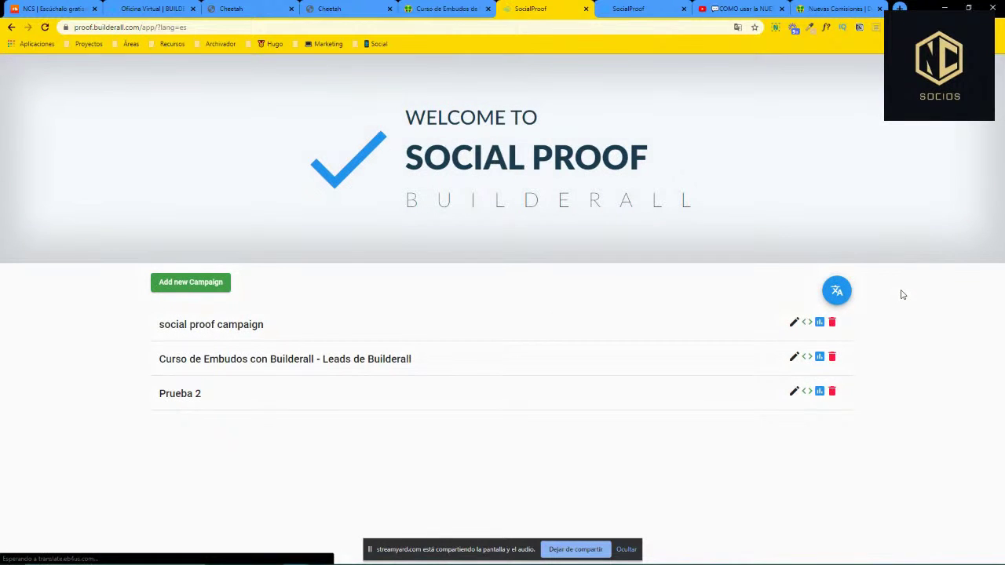
click(820, 357)
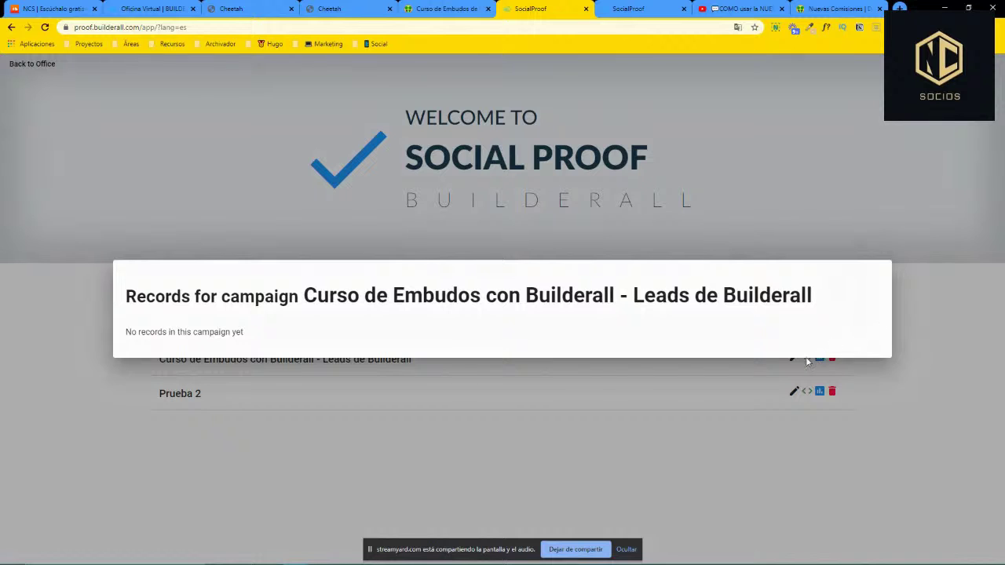
click(909, 318)
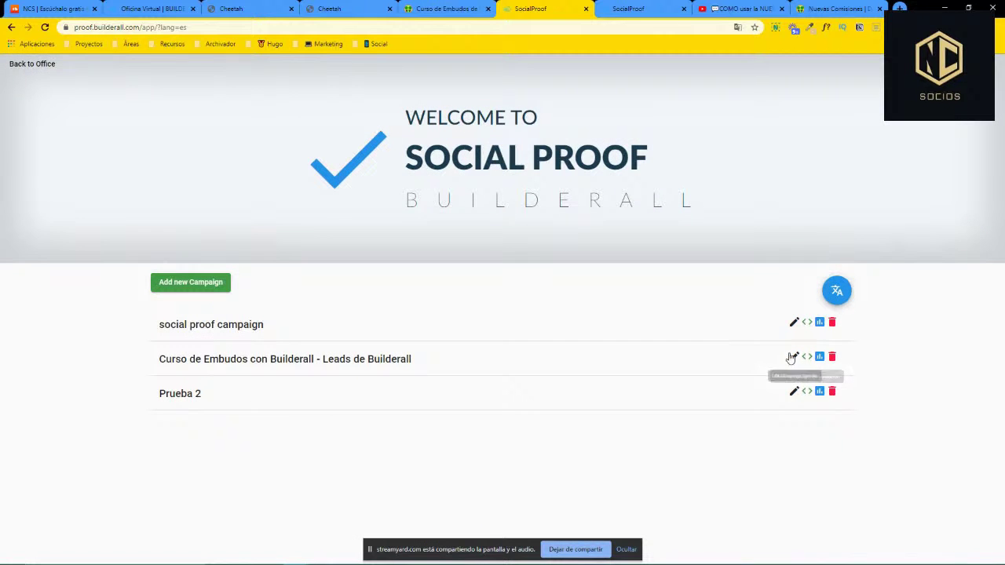
Step: Copy the campaign's embed script and return to the Cheetah editor
click(805, 358)
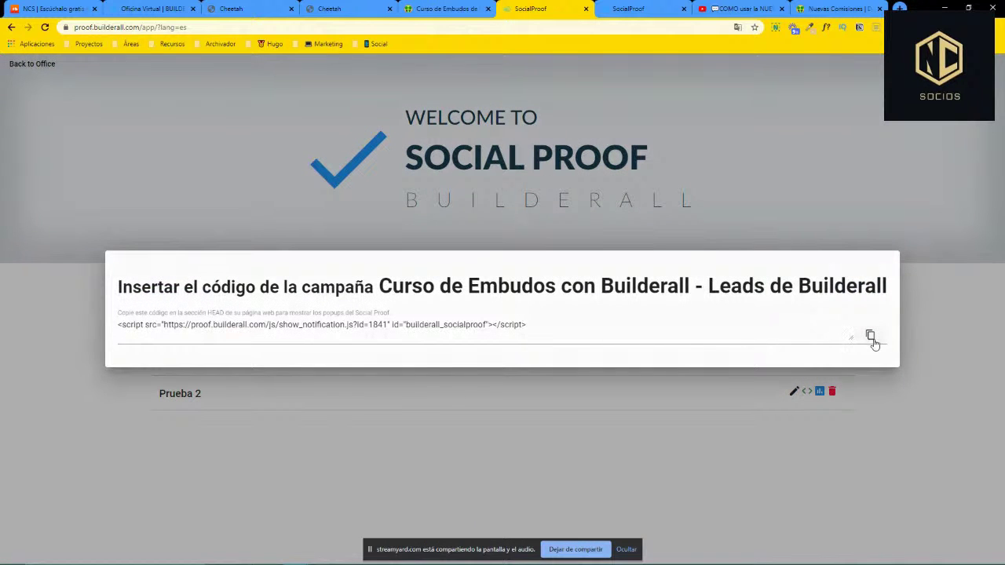
click(870, 336)
click(451, 8)
click(338, 8)
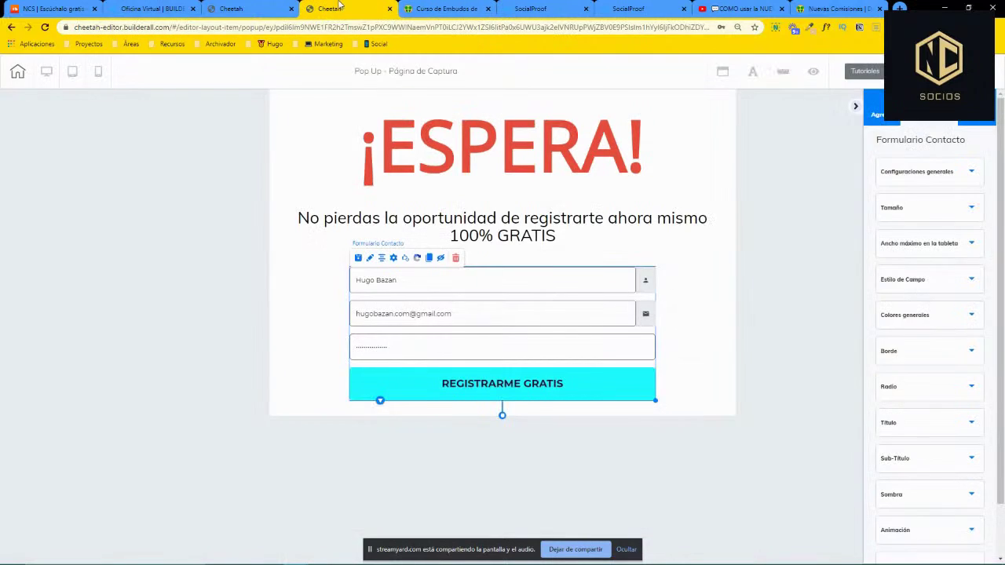
Step: Paste the Social Proof script into the page's Script de la página, save, and open the live site
click(251, 8)
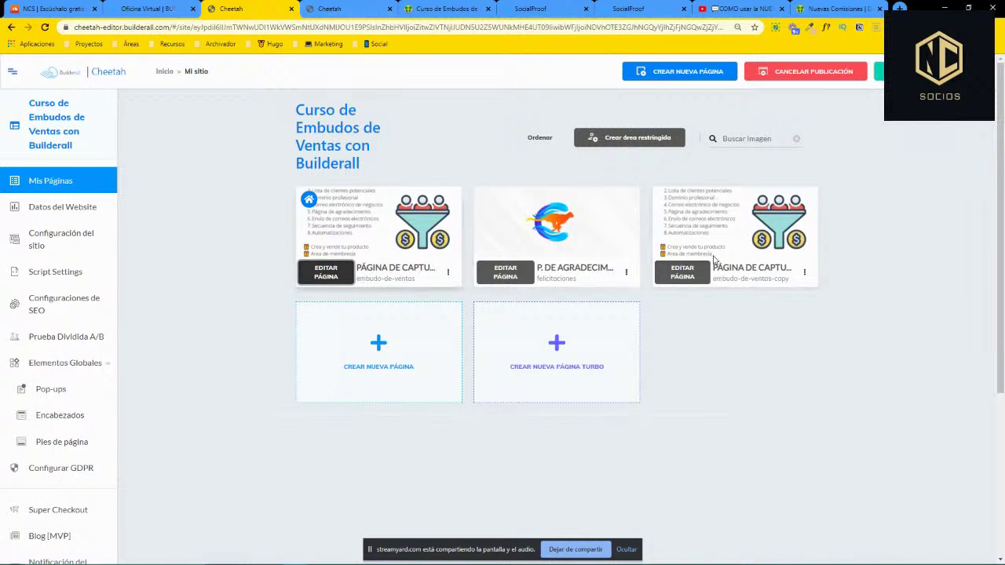
click(804, 275)
click(777, 308)
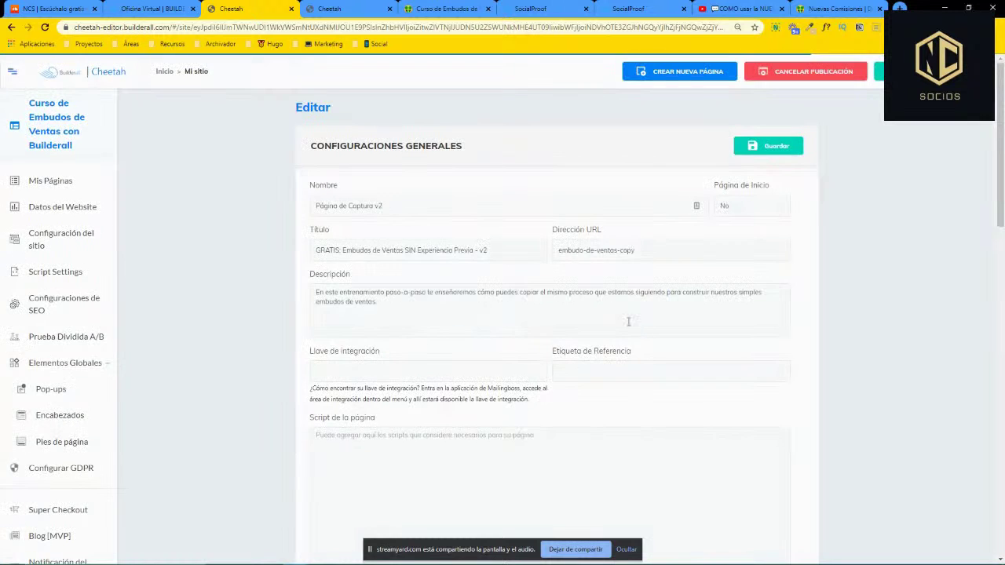
scroll(403, 285, down, 3)
click(359, 242)
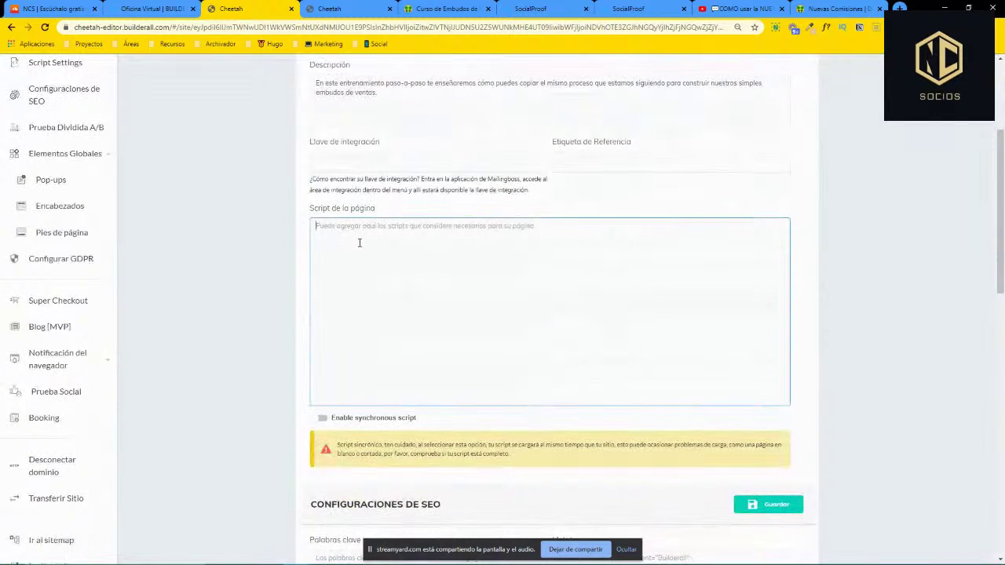
key(ctrl+v)
scroll(814, 274, up, 3)
click(767, 146)
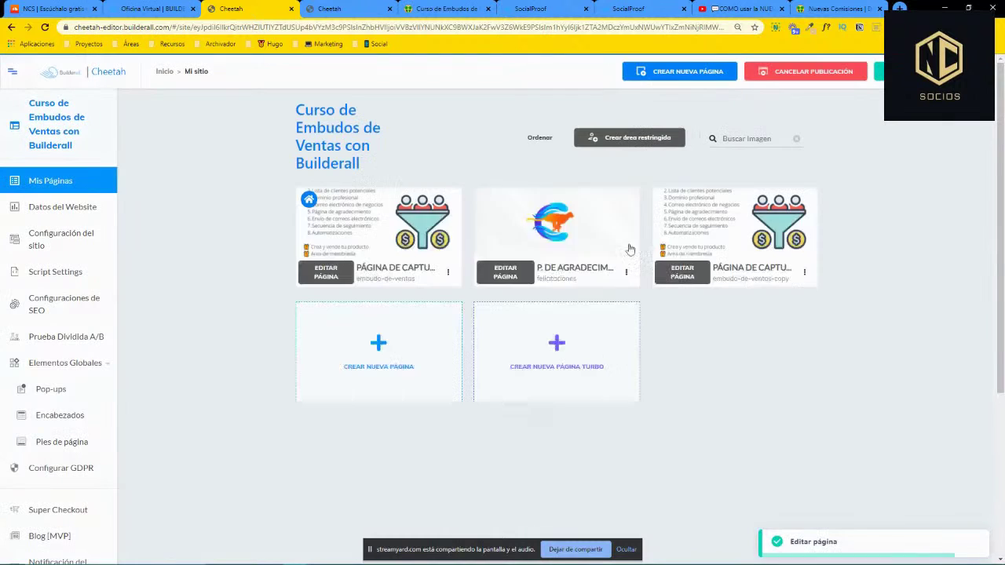
click(447, 272)
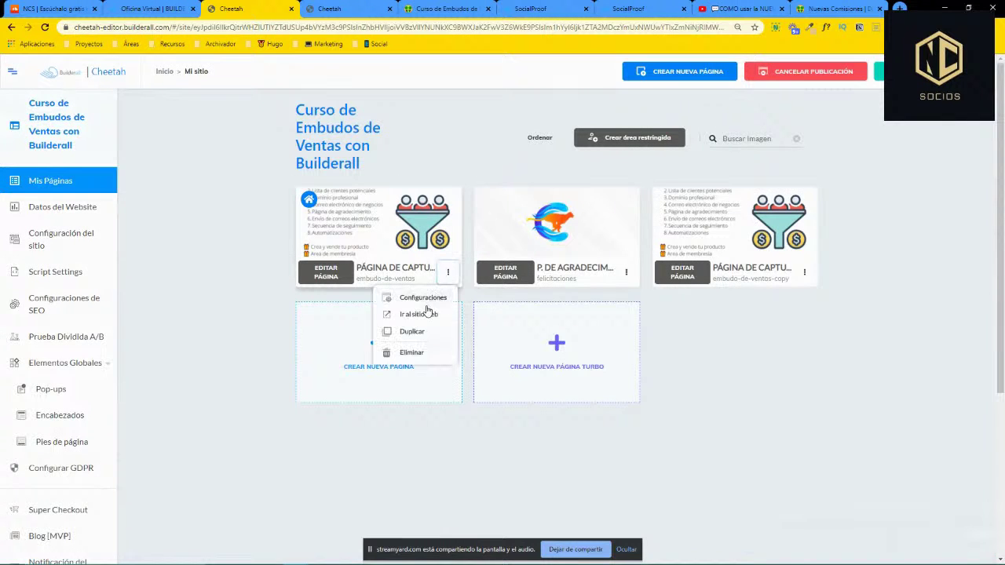
click(425, 312)
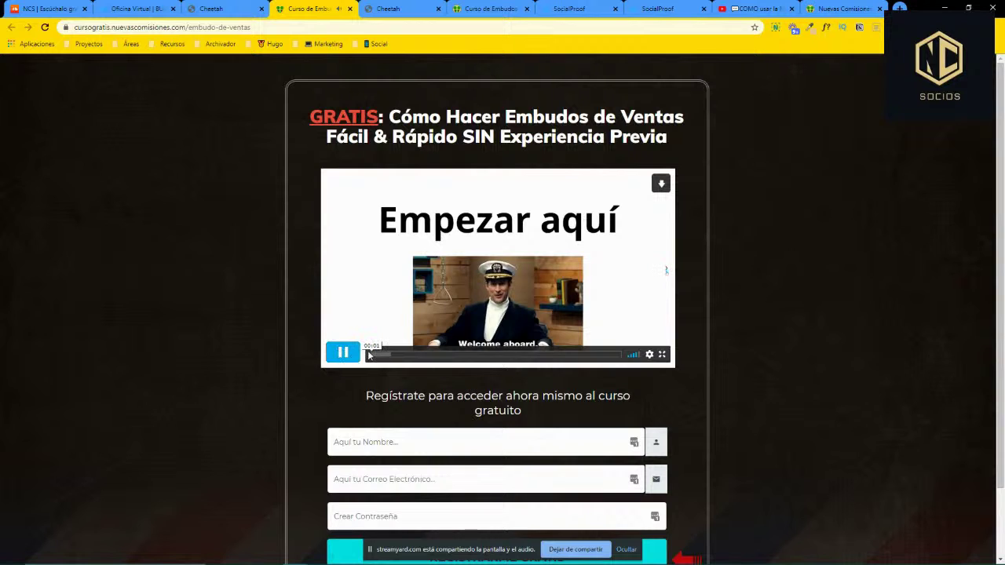
Step: Pause the intro video, watch the ESPERA popup and signup notification, then return to Social Proof
click(342, 355)
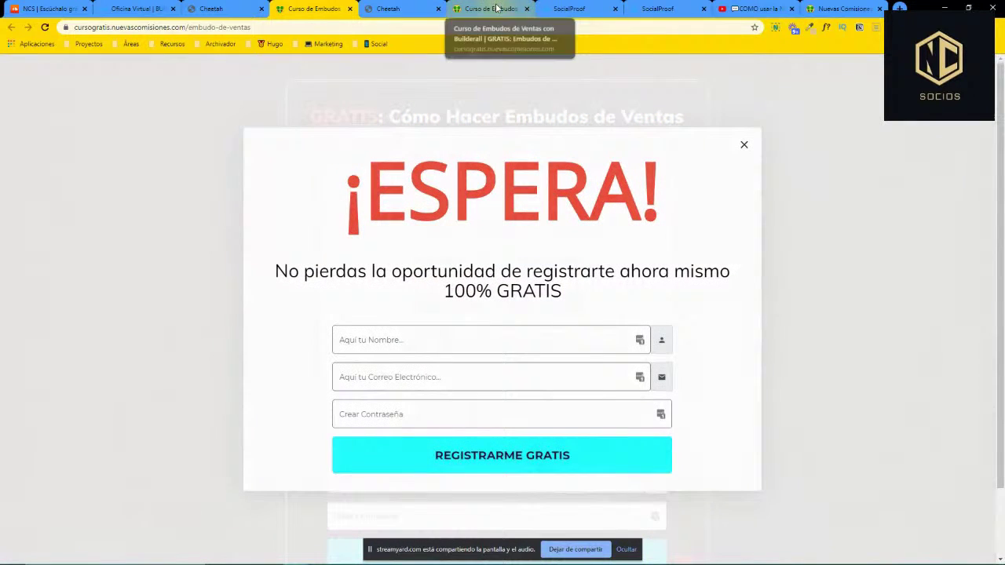
click(493, 9)
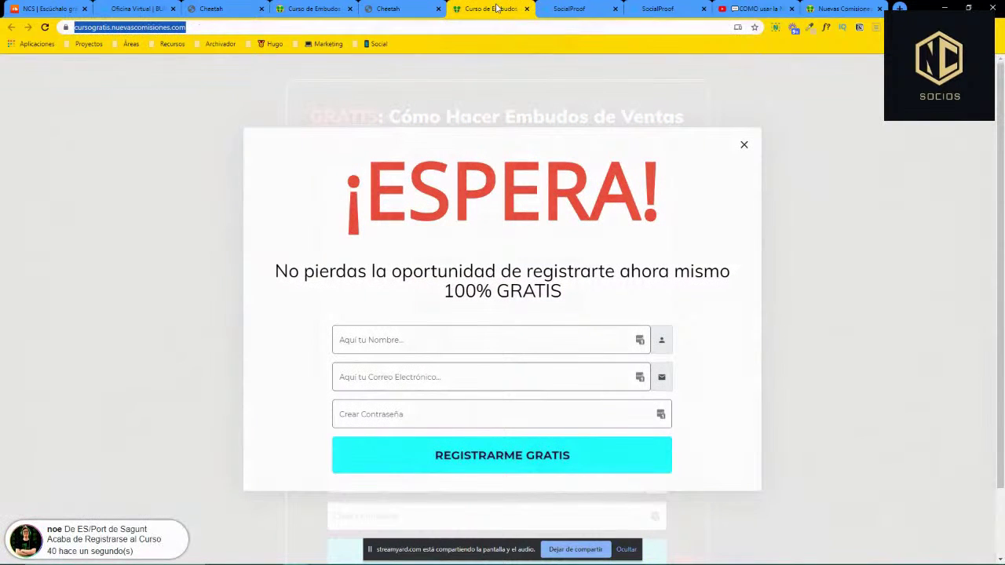
key(Print)
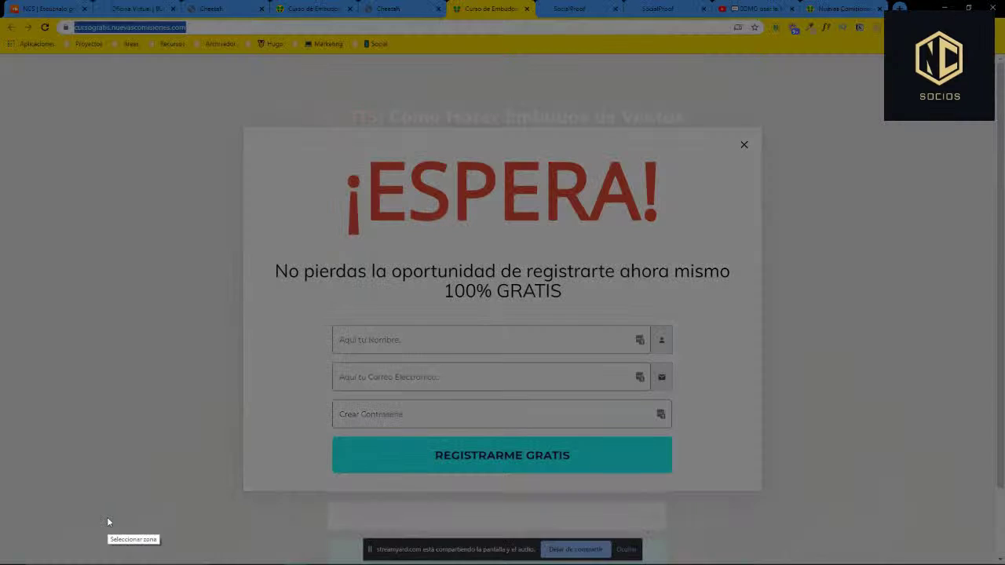
key(Escape)
click(314, 8)
click(494, 7)
click(672, 8)
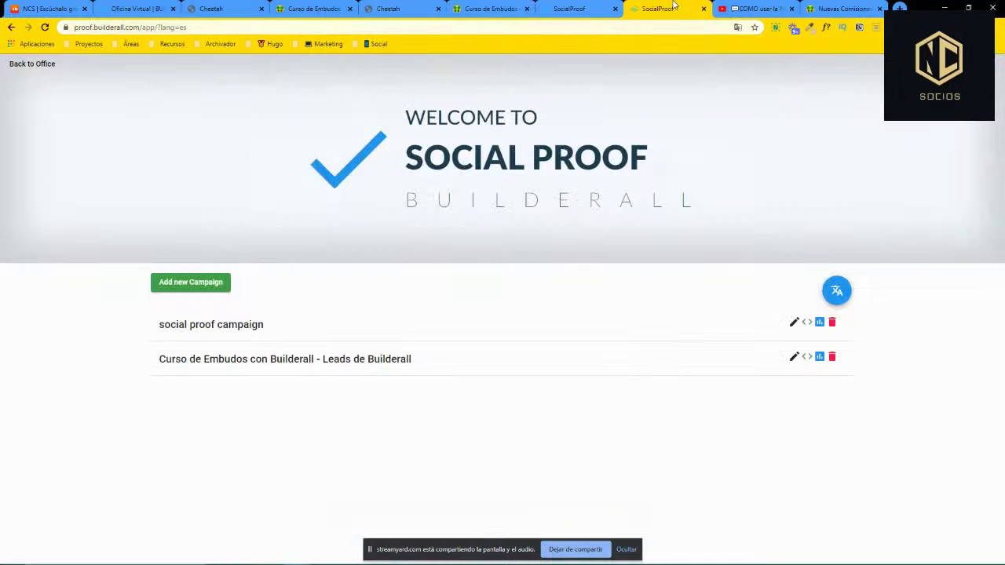
Step: Close the embed code window and look over the campaign's settings without changing them
click(490, 9)
click(569, 9)
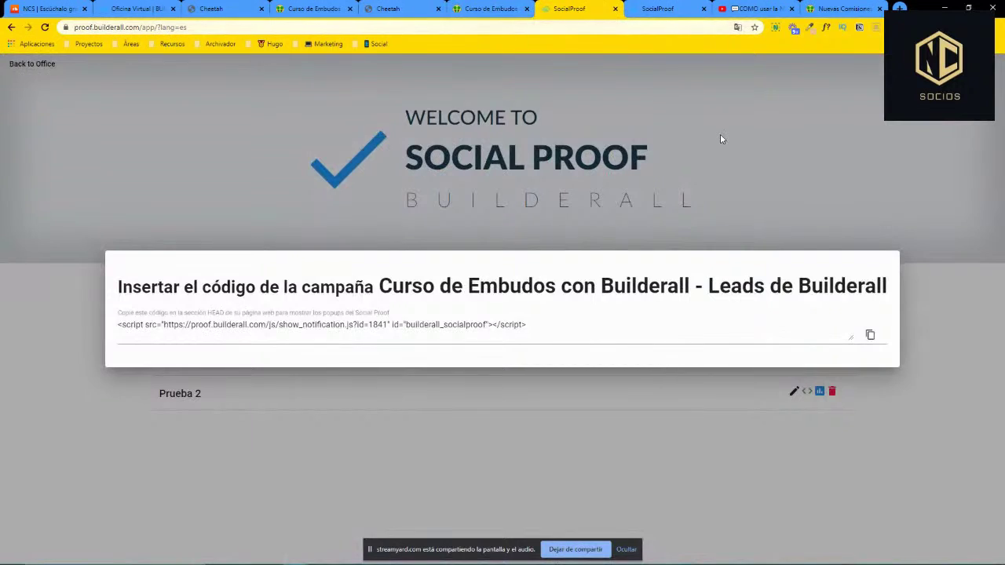
click(720, 135)
click(792, 358)
scroll(355, 386, down, 3)
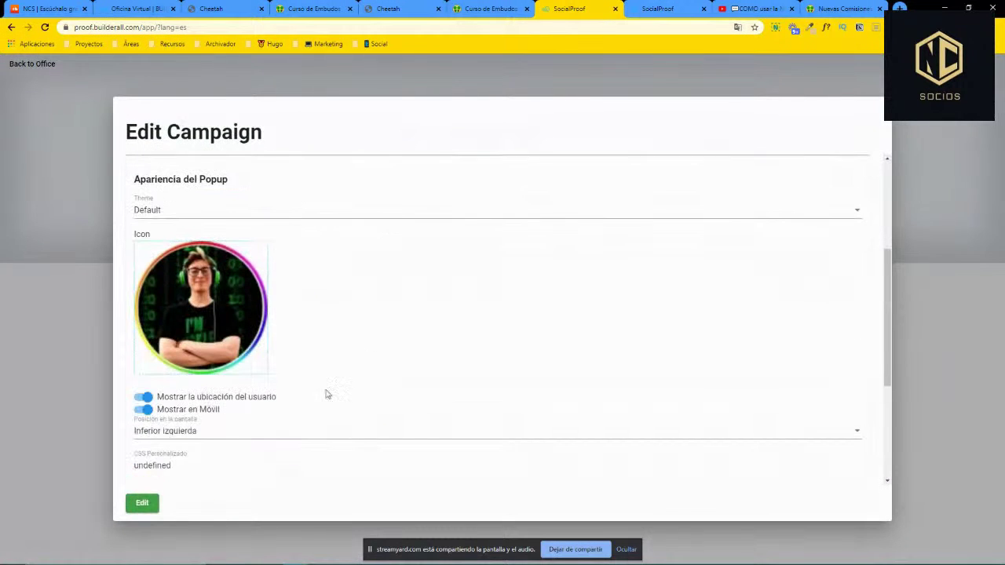
click(928, 259)
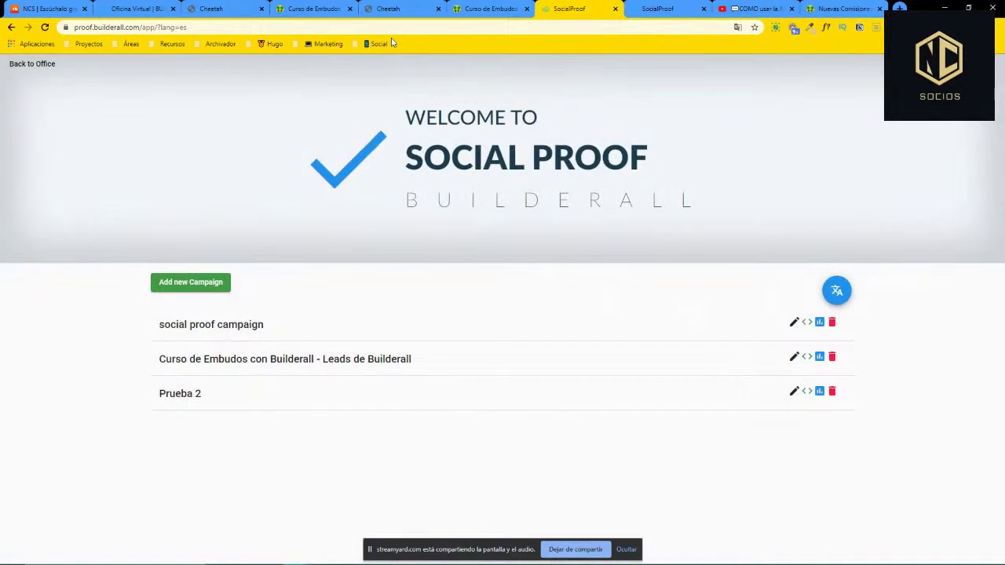
Step: Set the campaign's popup display duration to 6 seconds and save the changes
click(489, 8)
click(569, 9)
click(794, 359)
scroll(294, 401, down, 10)
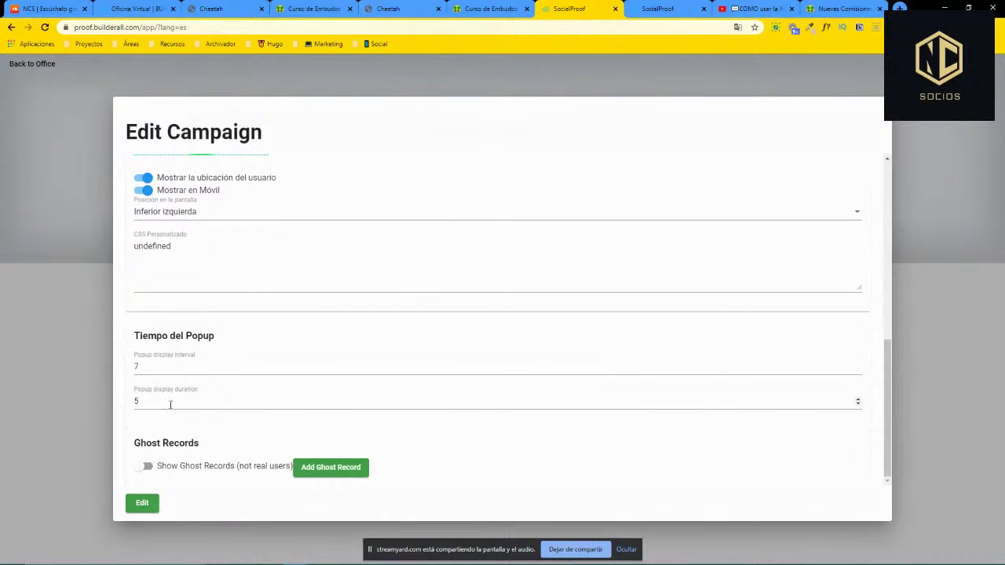
drag(169, 405, 135, 408)
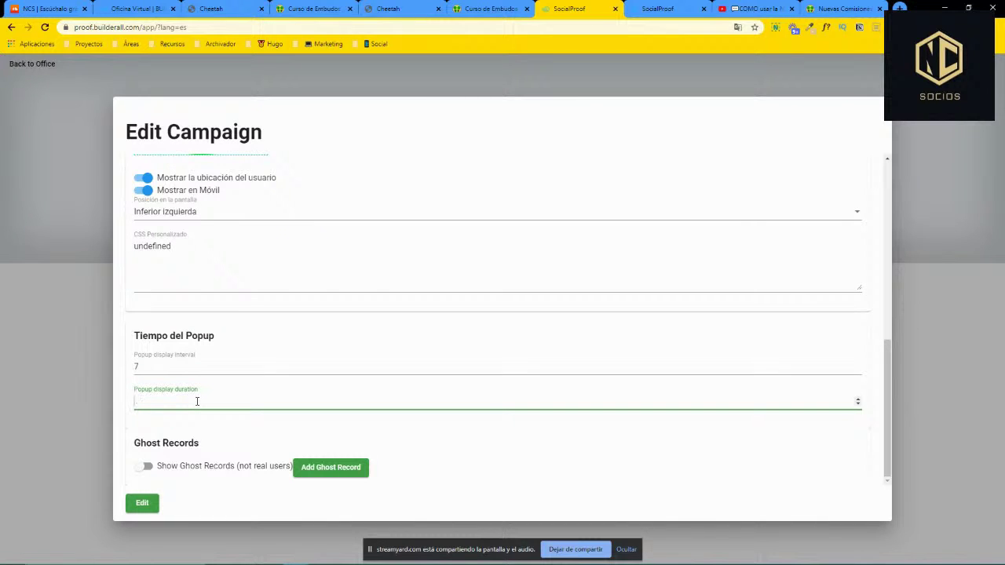
drag(171, 366, 131, 373)
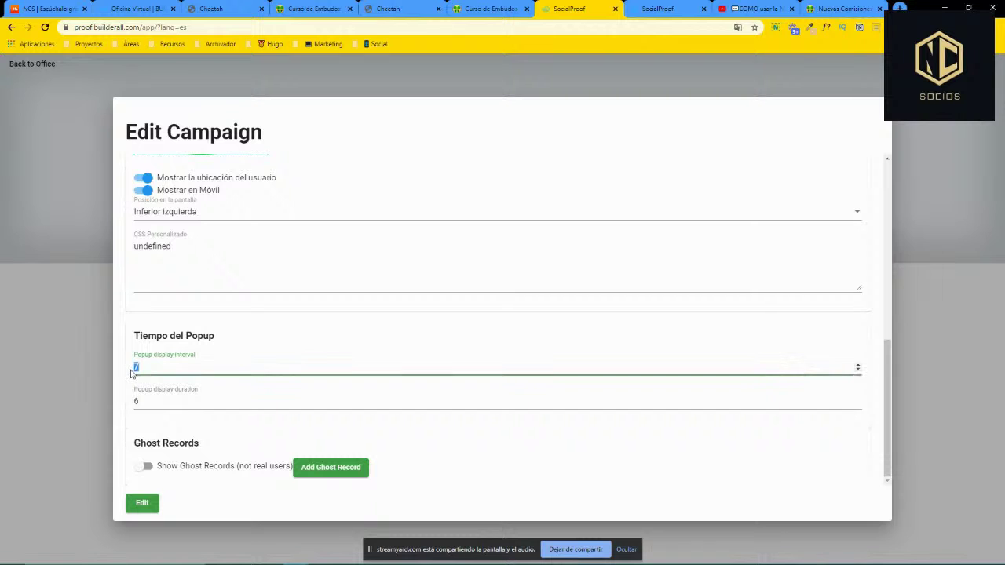
click(145, 504)
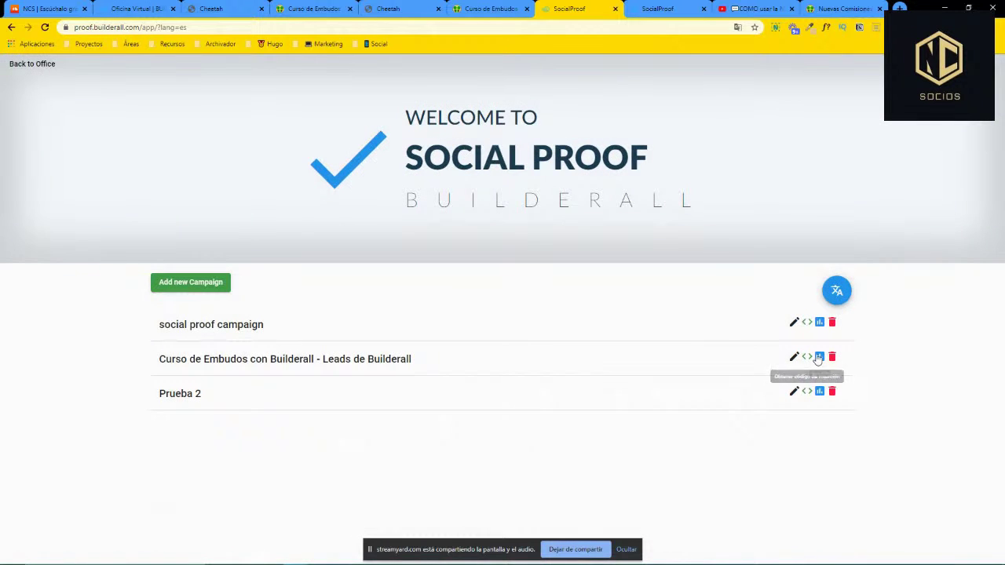
Step: Check the campaign's records, which now show one signup
click(819, 358)
click(676, 431)
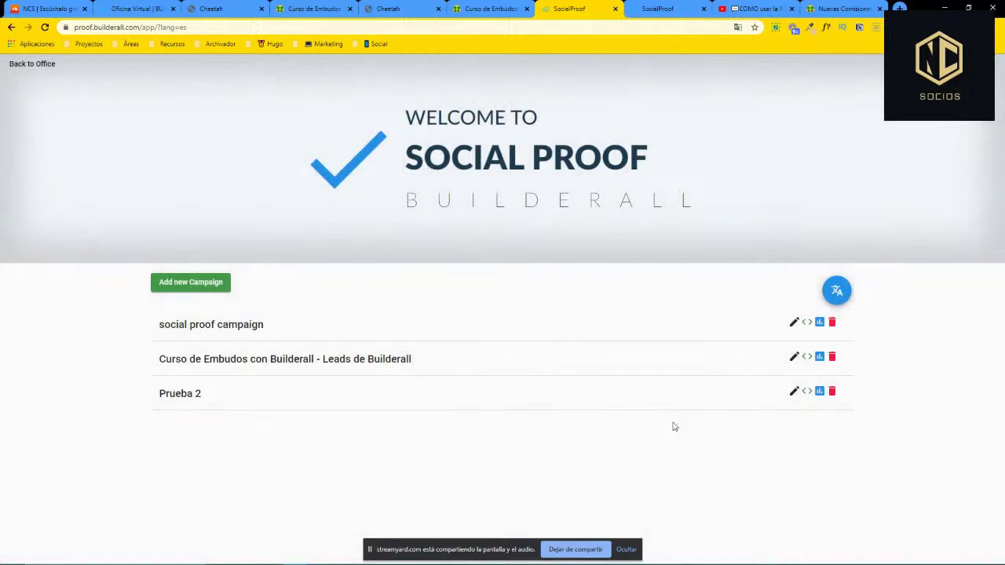
click(819, 358)
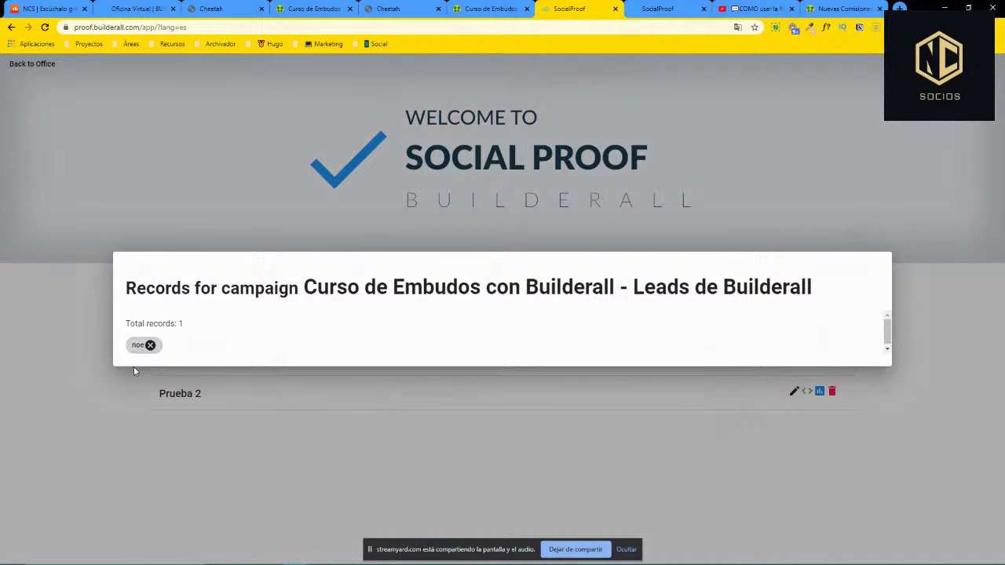
click(361, 422)
click(827, 8)
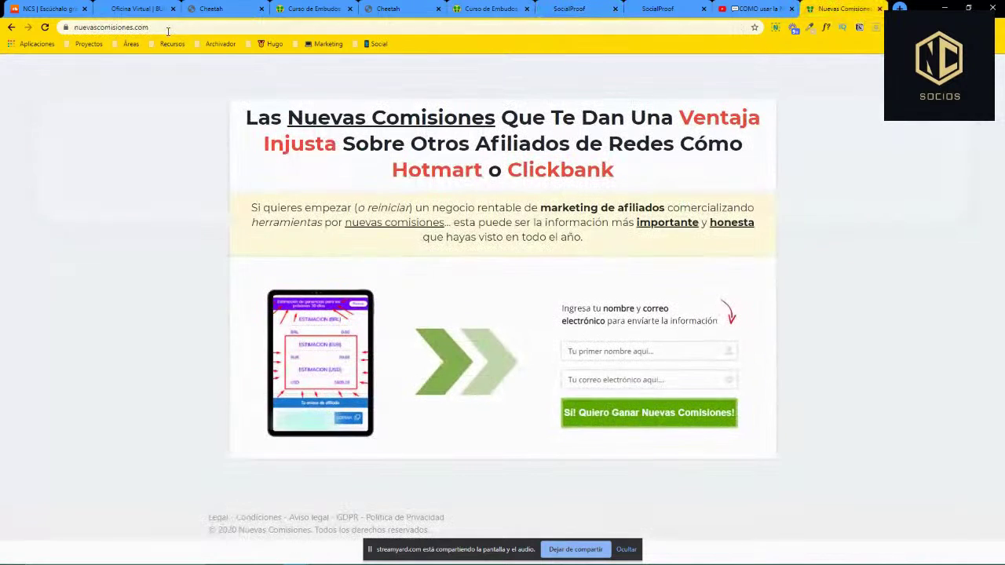
Step: Load the cursogratis page in a private window and close its ¡ESPERA! popup
click(474, 8)
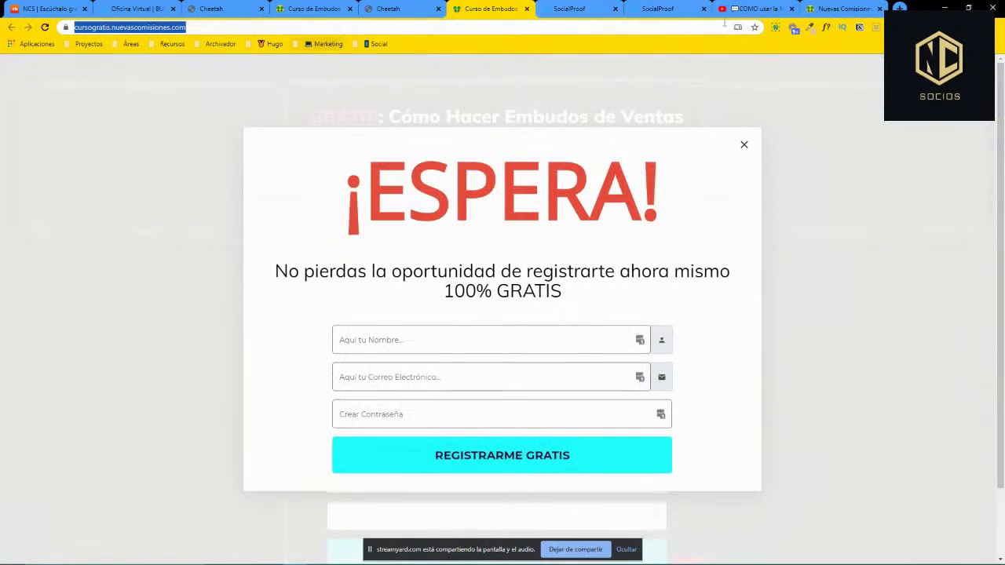
click(995, 27)
click(864, 42)
text(https://cursogratis.nuevascomisiones.com/)
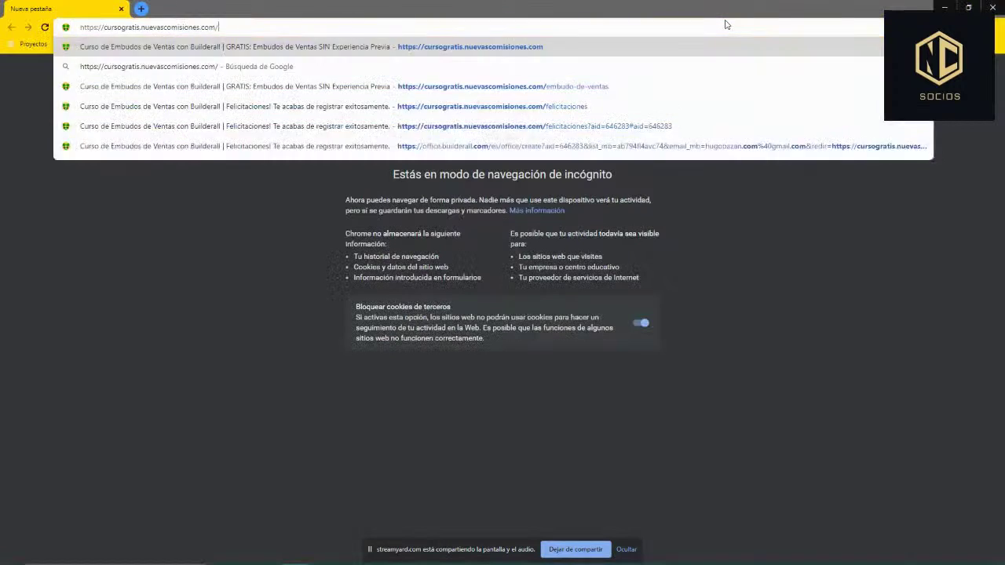
key(Return)
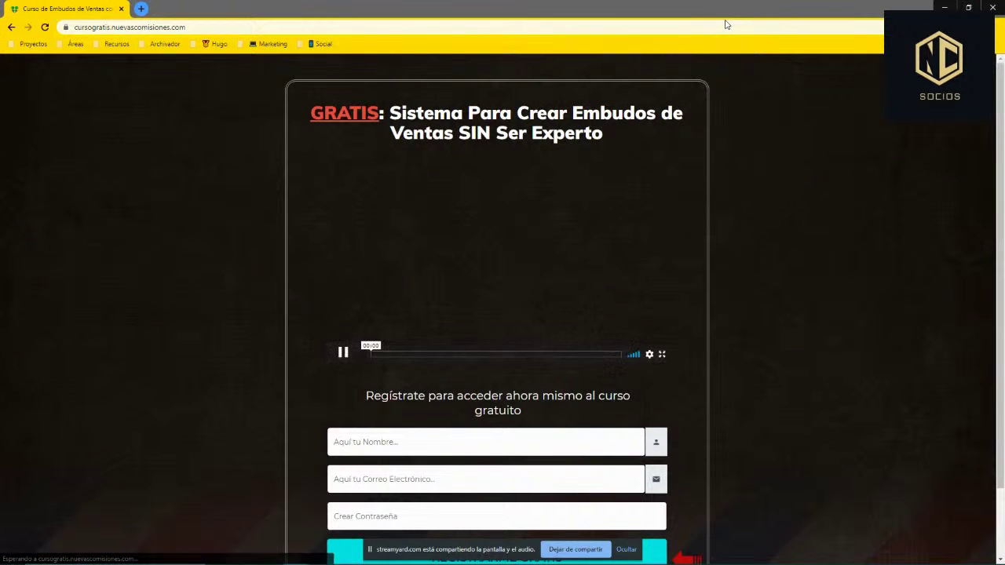
scroll(122, 511, down, 1)
scroll(129, 523, up, 1)
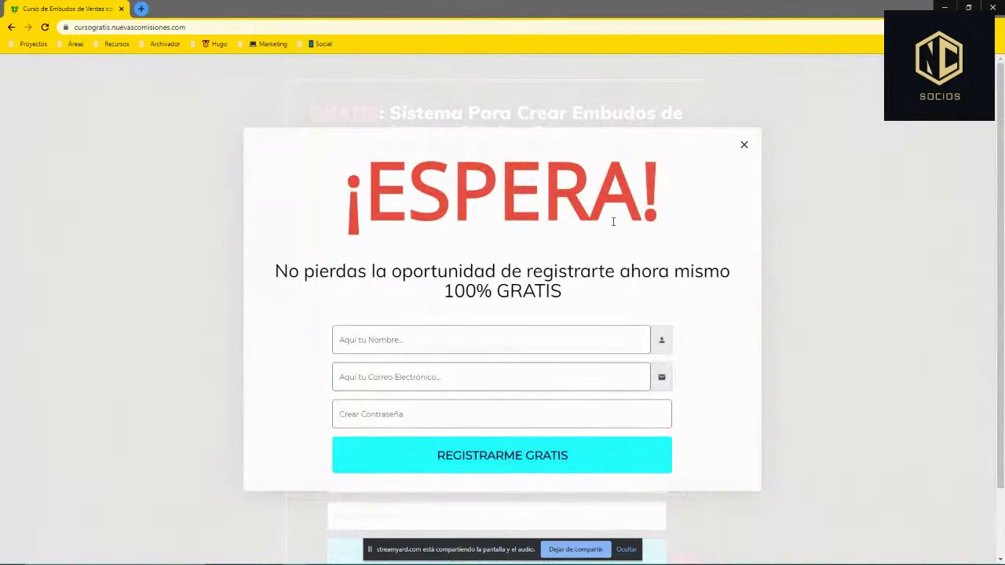
click(745, 144)
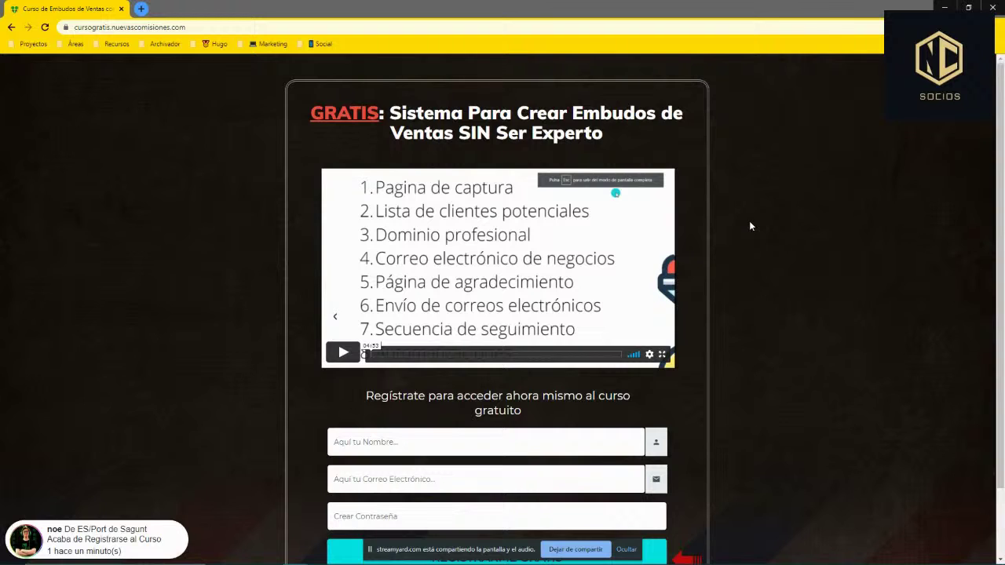
Step: Screenshot the sign-up notification with arrows at its avatar, then close the private window
key(Print)
drag(199, 496, 2, 564)
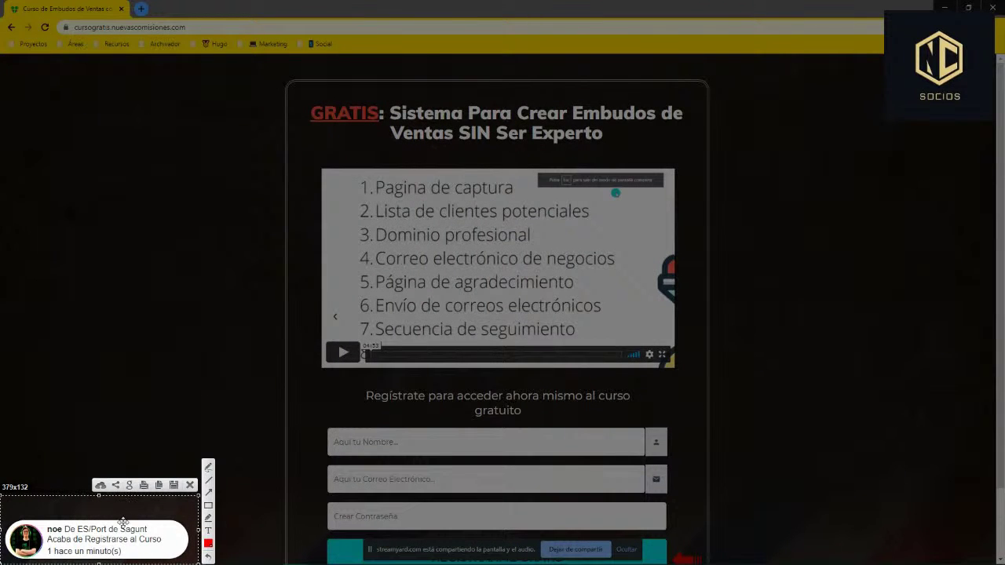
mouse_move(50, 506)
mouse_down()
mouse_move(39, 524)
mouse_move(33, 506)
mouse_move(16, 524)
mouse_up()
key(ctrl+c)
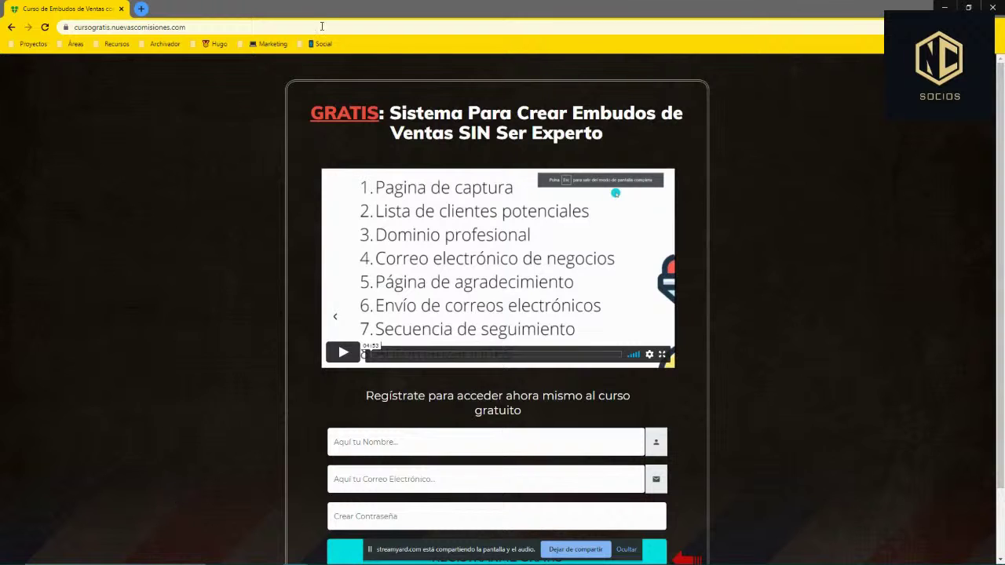
click(996, 9)
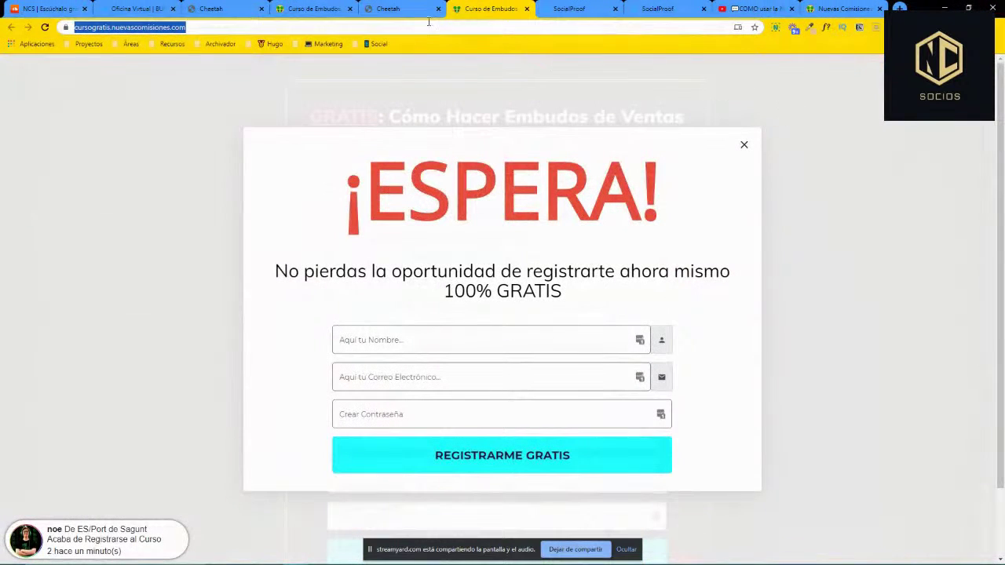
Step: Open the Curso de Embudos campaign in Social Proof for editing
click(406, 7)
click(313, 8)
click(585, 8)
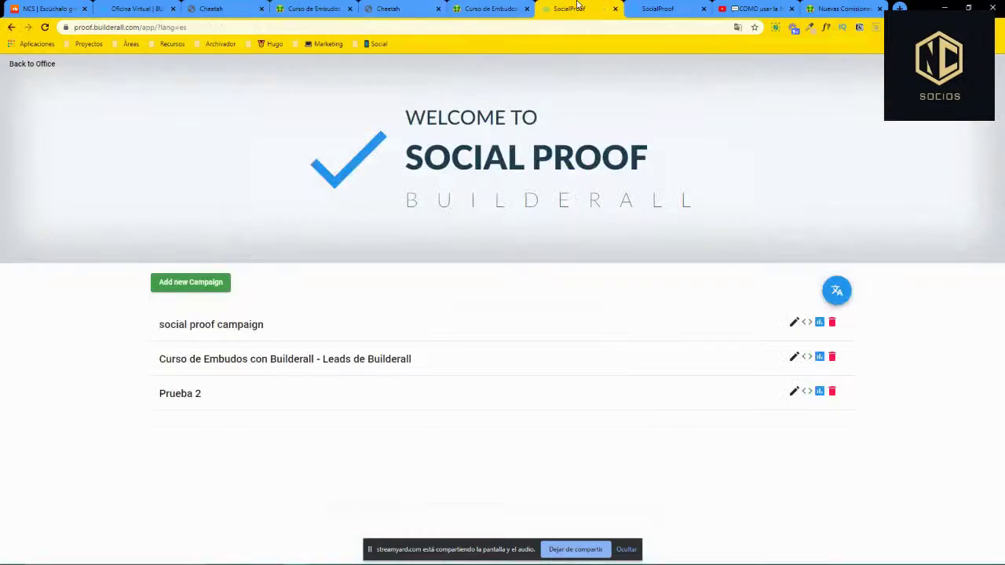
click(590, 6)
click(793, 356)
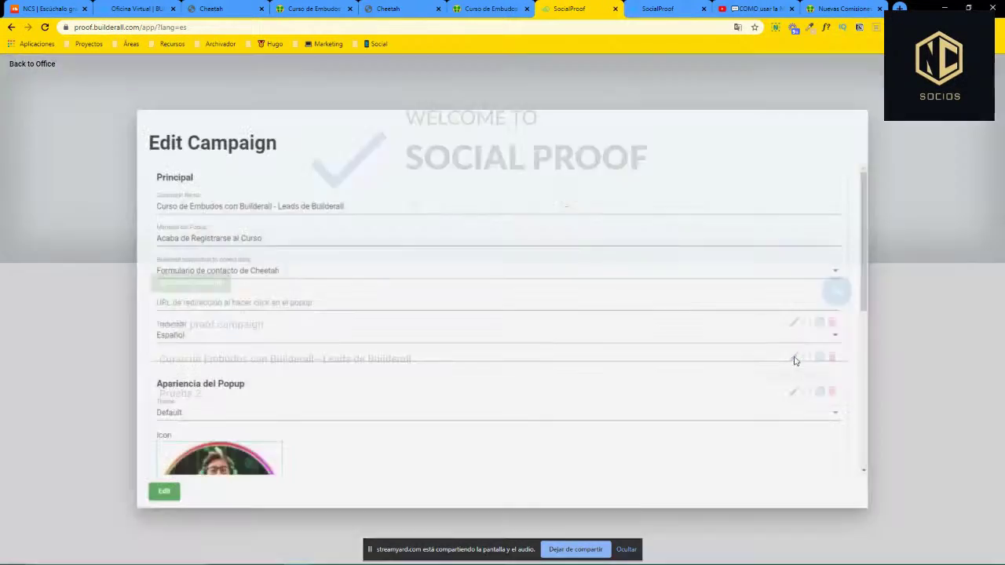
scroll(350, 383, down, 3)
Step: Choose the money-mouth face image as the campaign icon and save the campaign
click(199, 318)
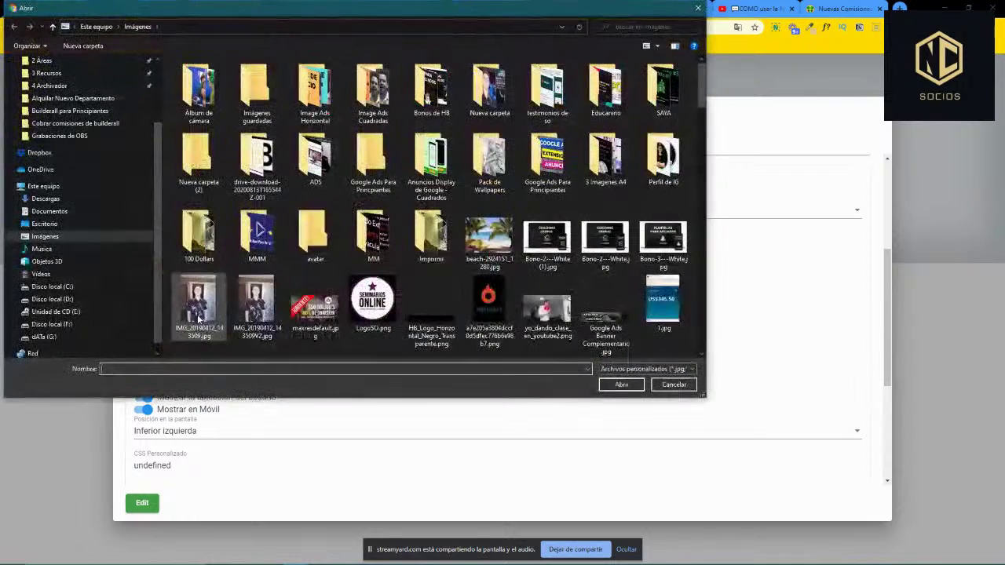
drag(701, 85, 669, 344)
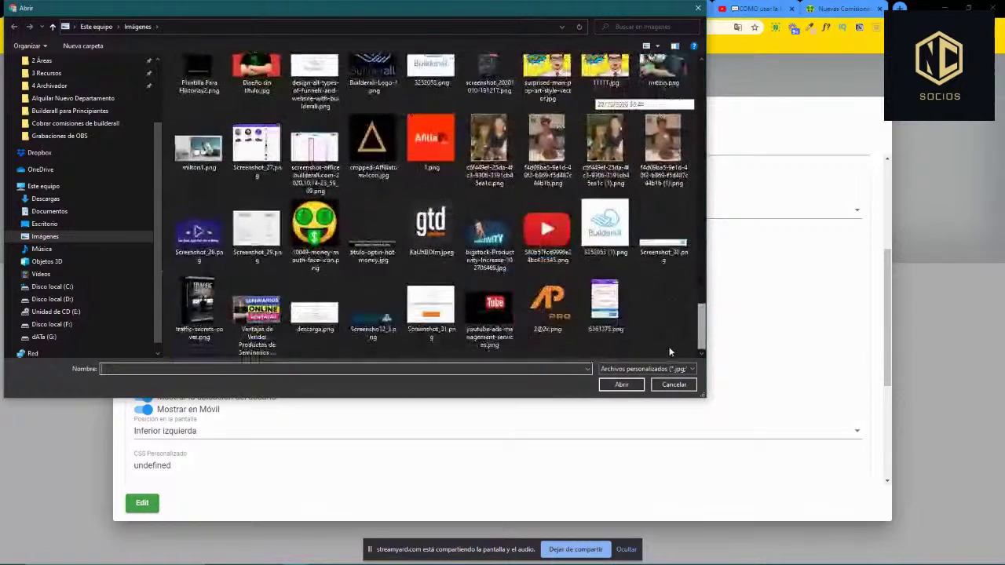
click(314, 228)
click(621, 384)
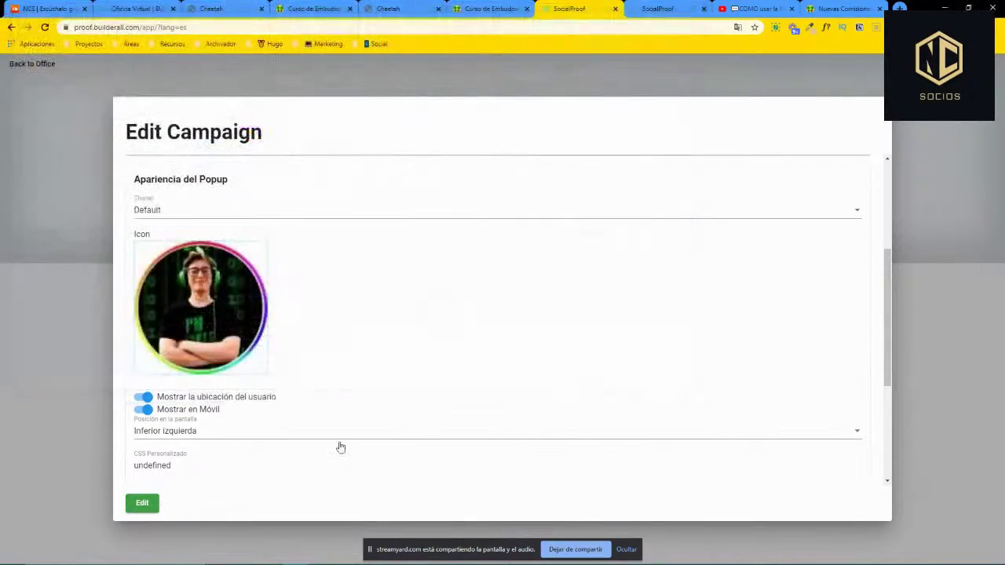
click(142, 503)
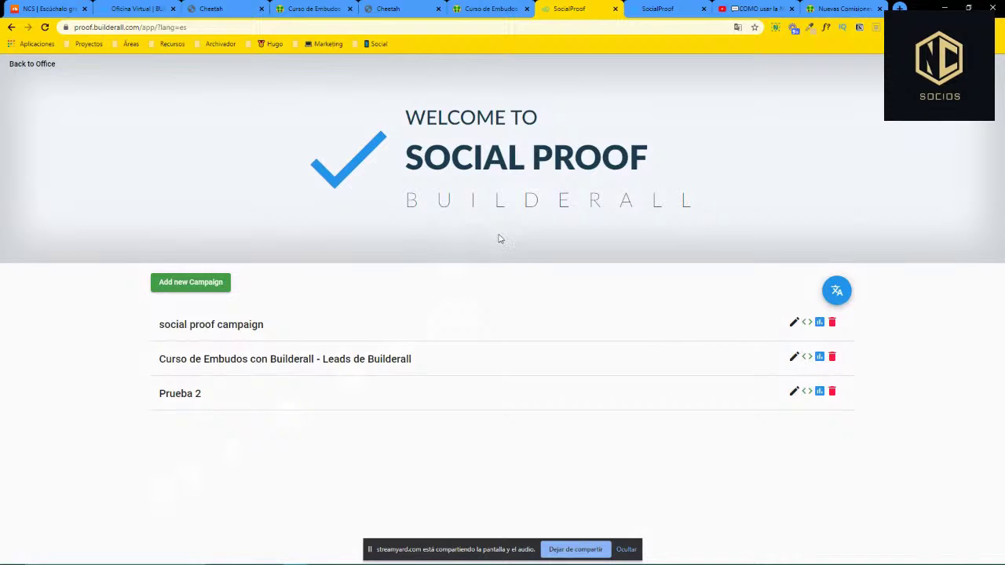
click(489, 8)
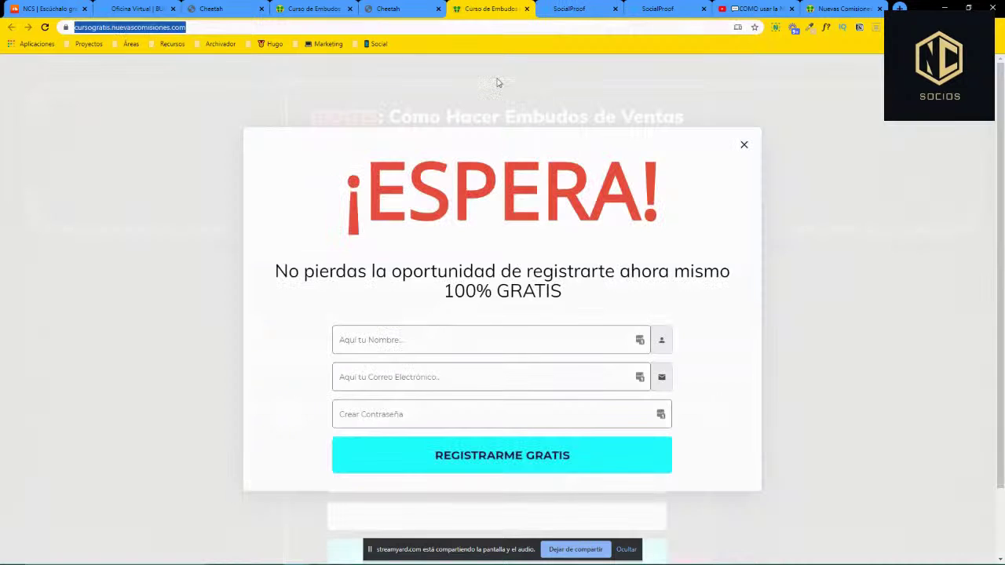
Step: Dismiss the ¡ESPERA! popup and check the money-face notification across the course and Nuevas Comisiones pages
click(743, 144)
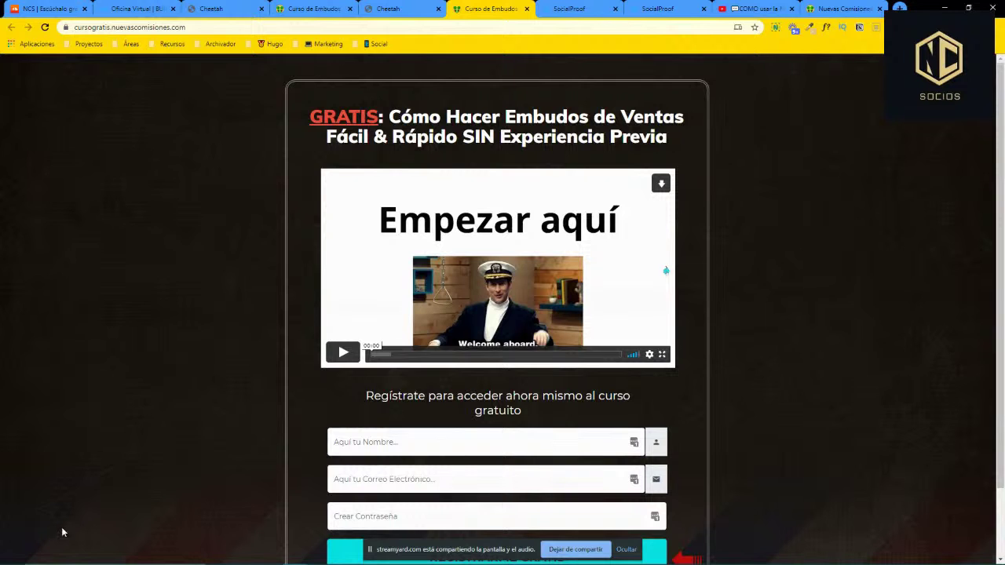
click(338, 7)
click(236, 8)
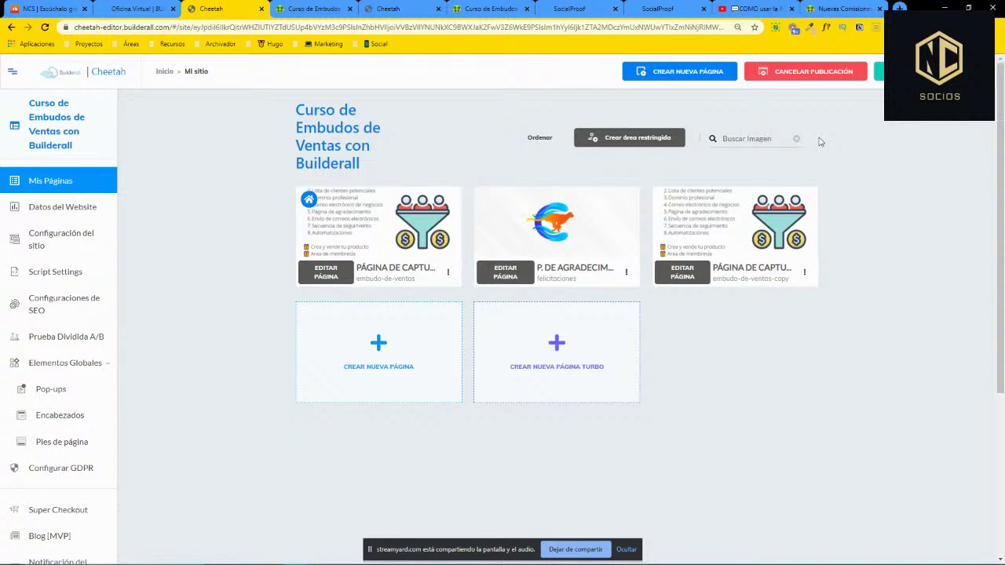
click(824, 7)
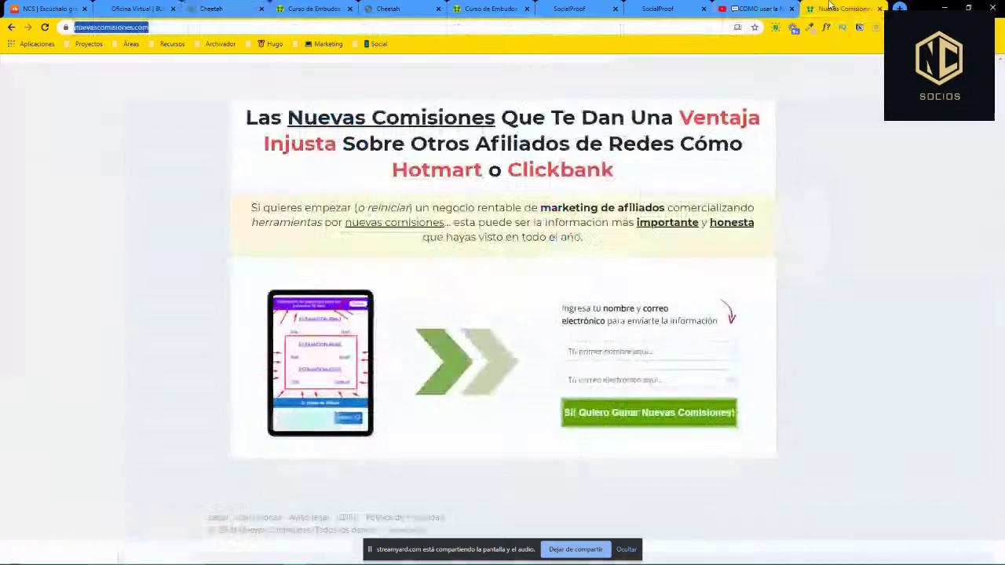
click(522, 9)
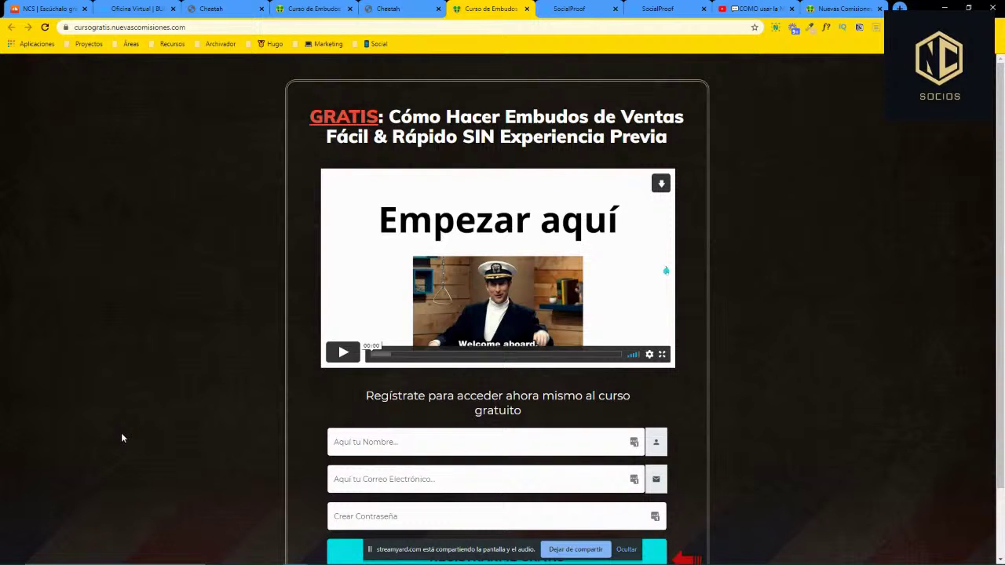
click(311, 10)
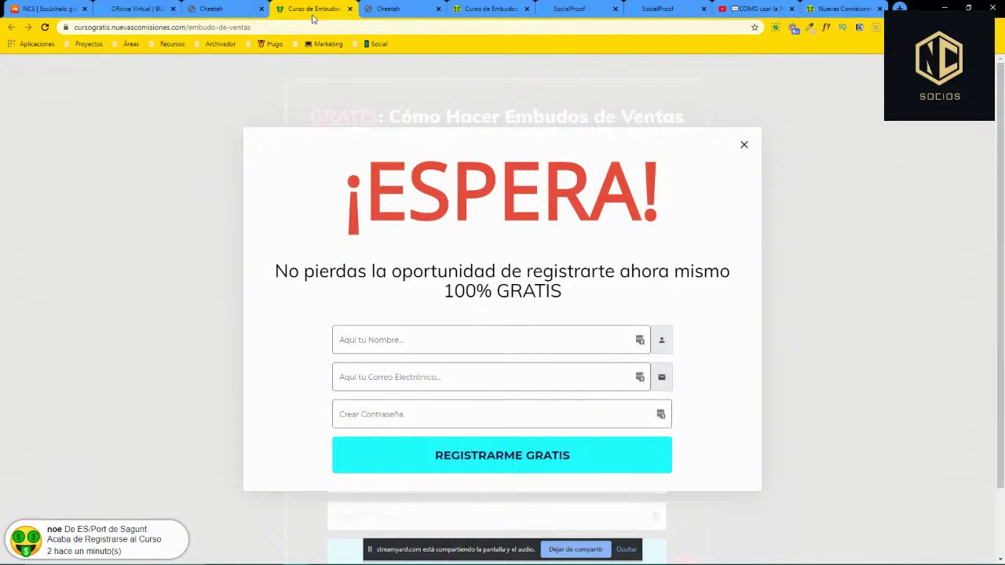
click(227, 8)
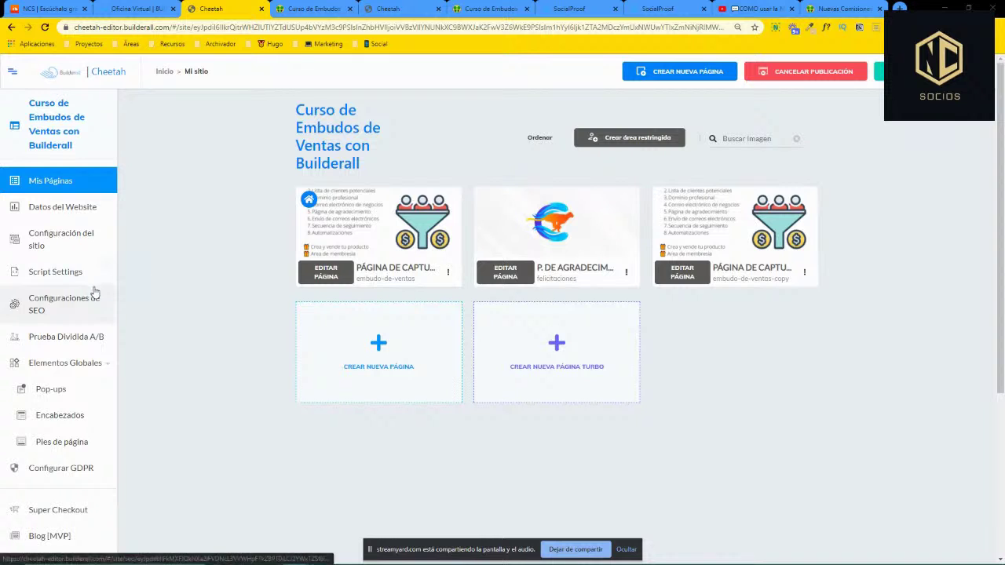
Step: Review the Prueba Dividida A/B and Prueba Social settings for the site's pages
click(71, 339)
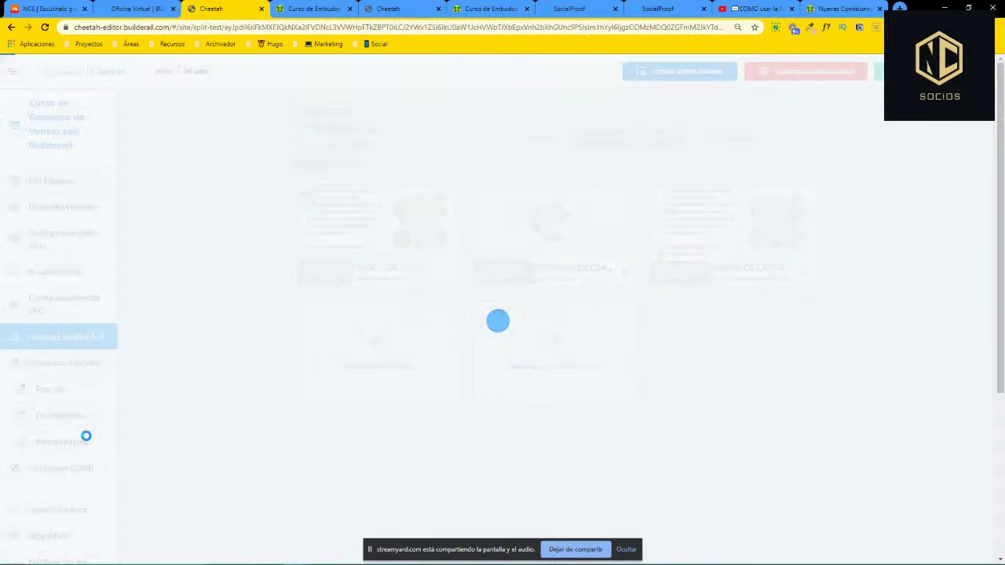
scroll(71, 471, down, 2)
click(70, 446)
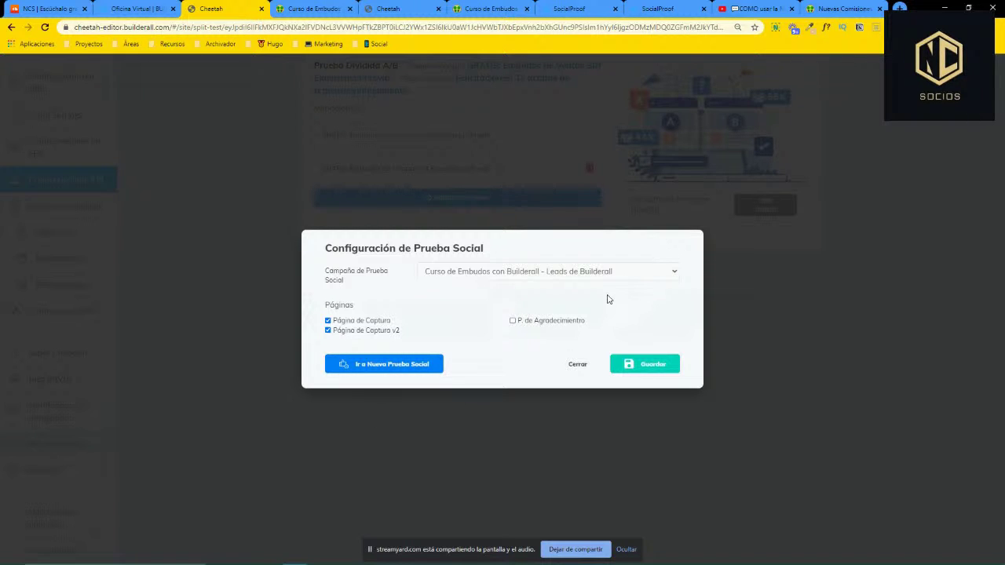
click(578, 366)
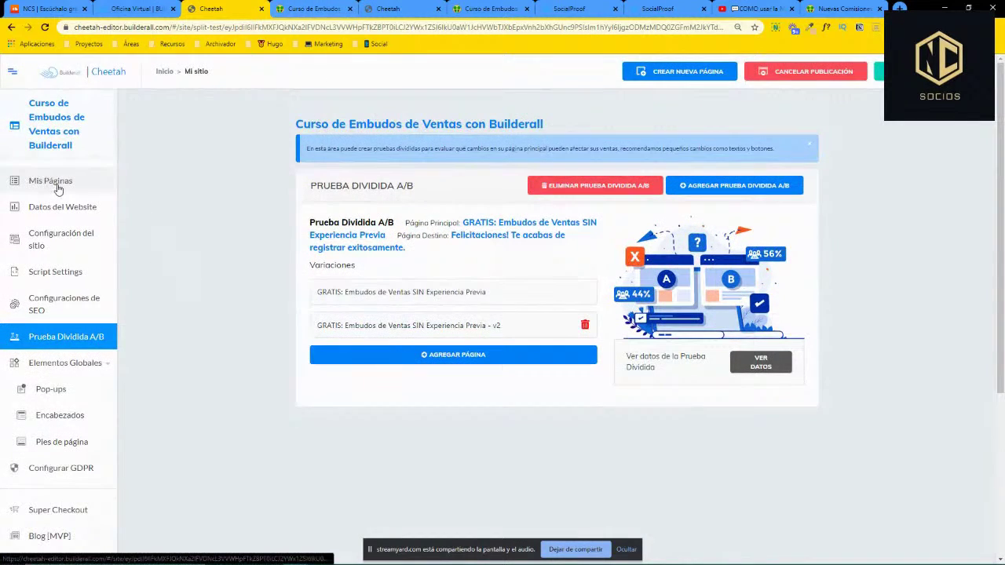
Step: From Mis Páginas, open the capture page live with Ir al sitio web
click(55, 186)
click(448, 272)
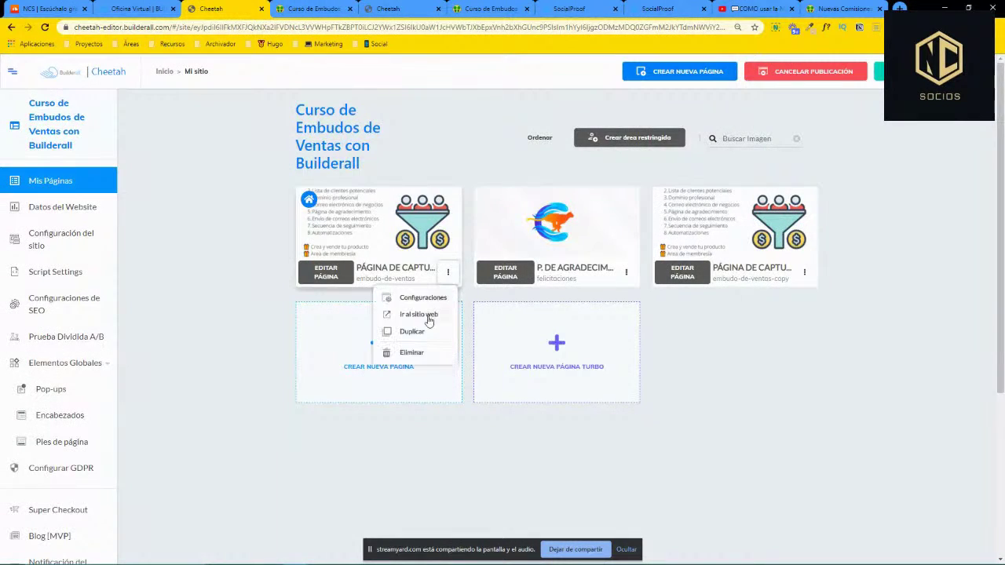
click(424, 314)
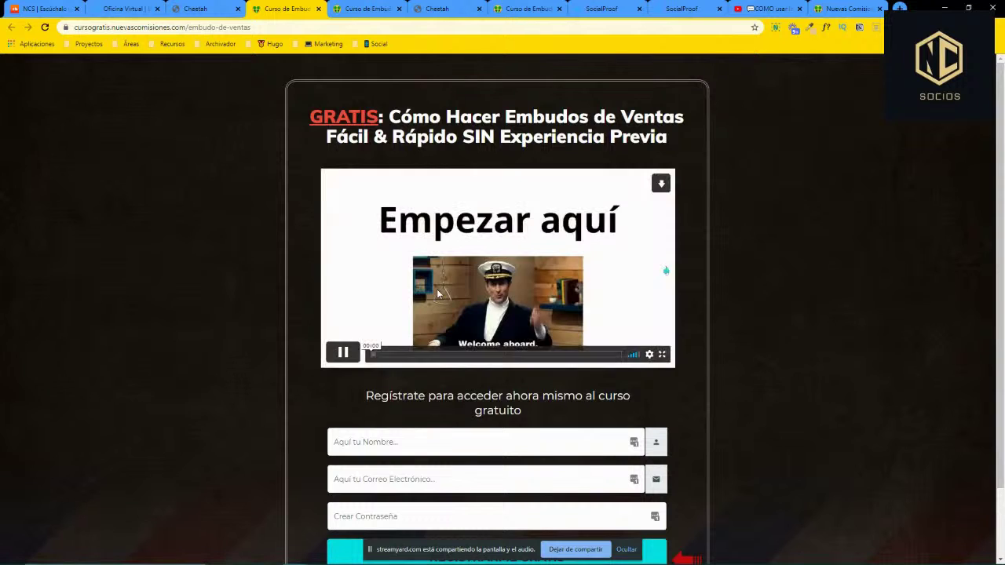
Step: Pause the intro video on the live capture page
click(363, 313)
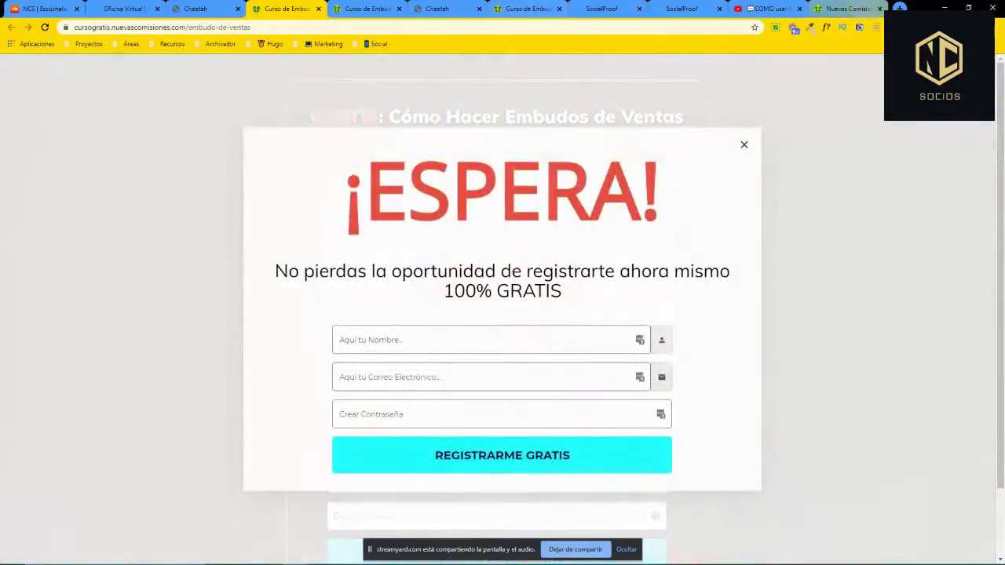
click(900, 7)
Step: Search Google for 'FOMO', skim the results, and go back to the free-course page
text(FOMO)
key(Return)
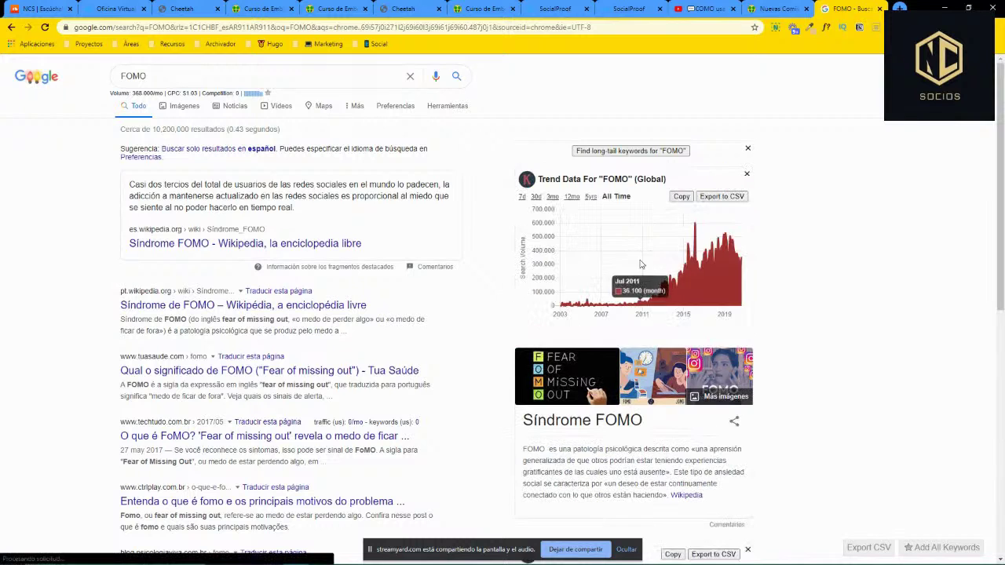
scroll(641, 397, down, 1)
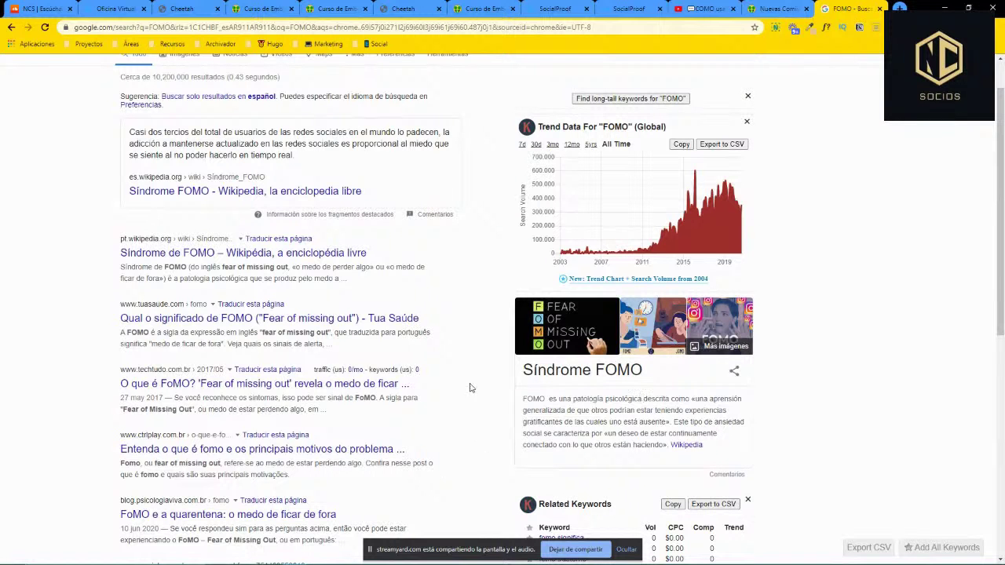
click(483, 8)
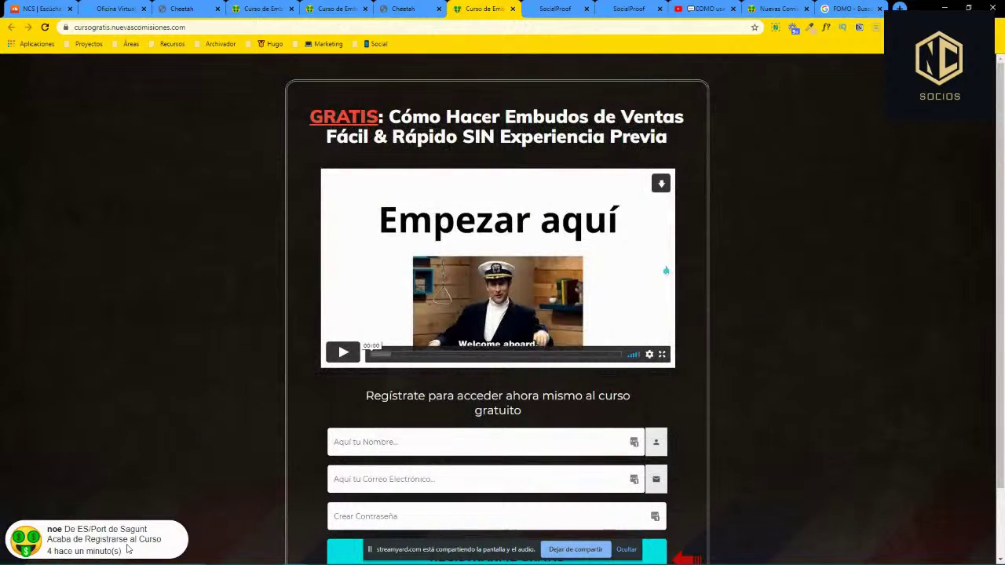
Step: Highlight the 'Acaba de Registrarse al Curso' signup notification on the live page
double_click(130, 530)
triple_click(120, 537)
click(121, 531)
drag(161, 539, 45, 540)
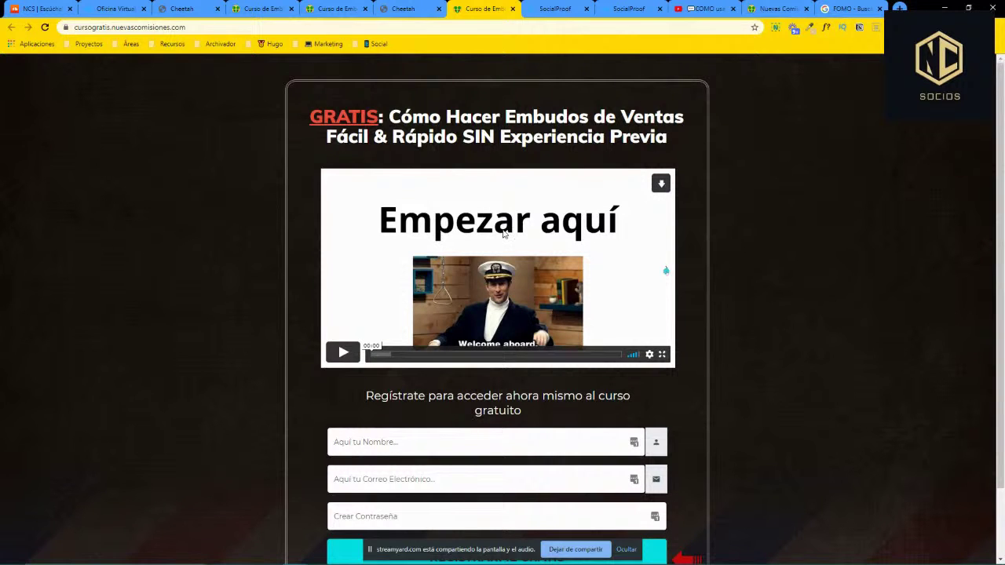
Step: View the Nuevas Comisiones landing page and its address
click(777, 8)
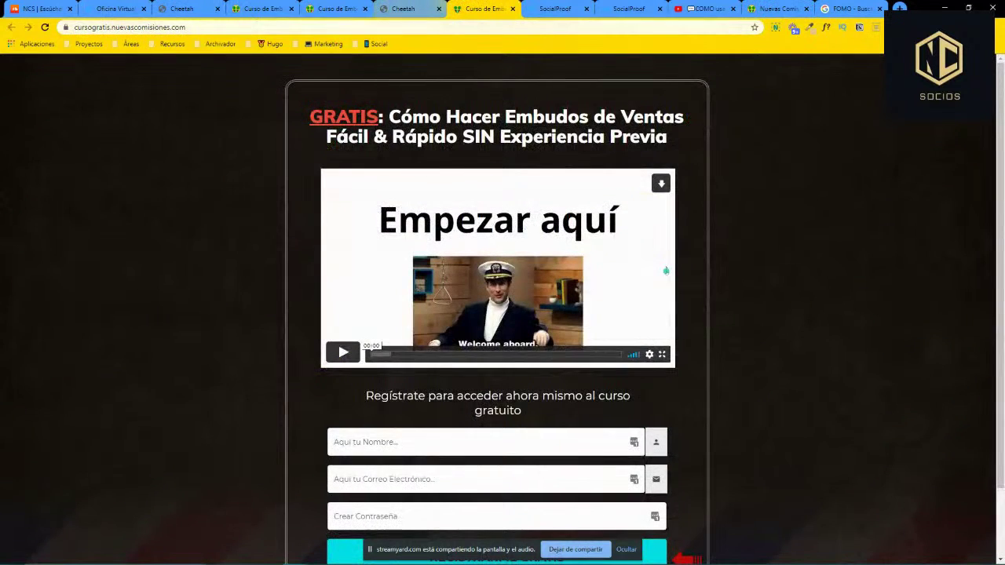
click(849, 8)
click(780, 8)
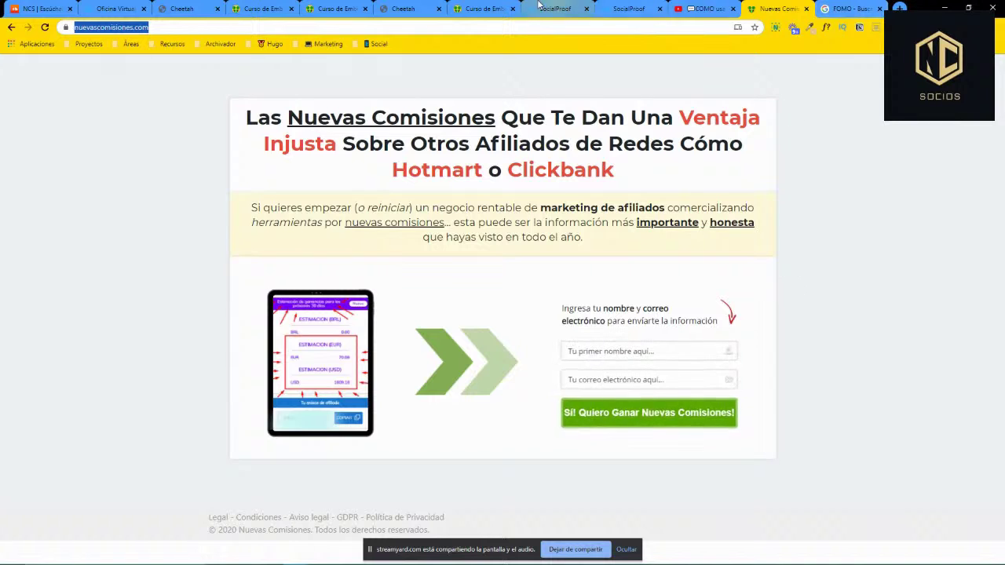
Step: Reload the capture page to trigger the ¡ESPERA! exit popup, then return to Cheetah's page list
click(480, 9)
key(F5)
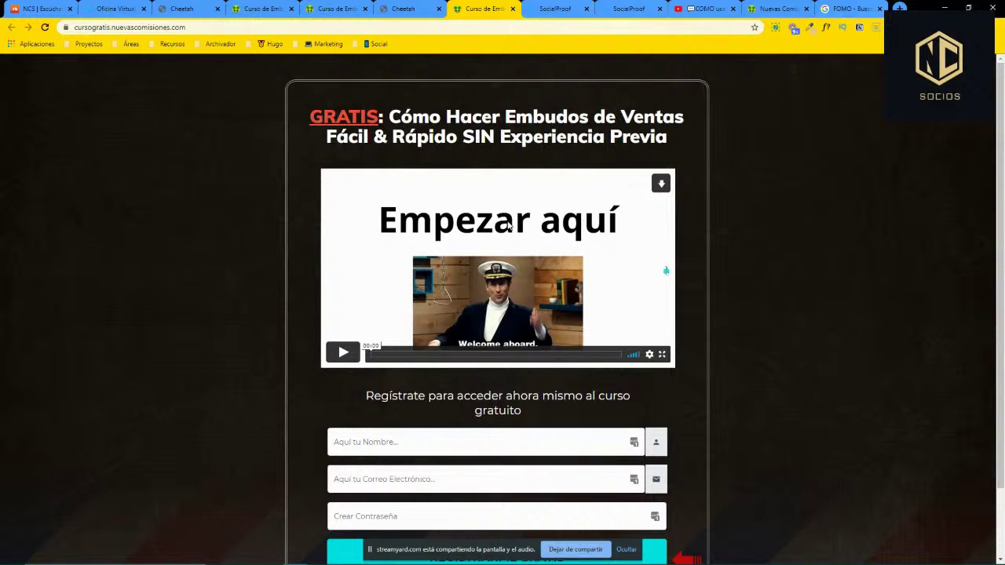
mouse_move(517, 16)
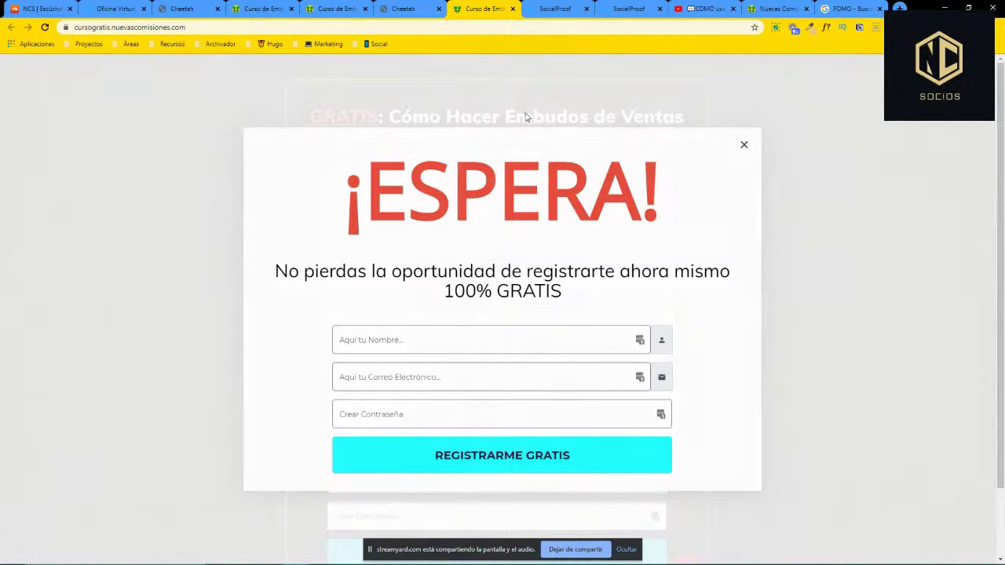
click(405, 8)
click(314, 8)
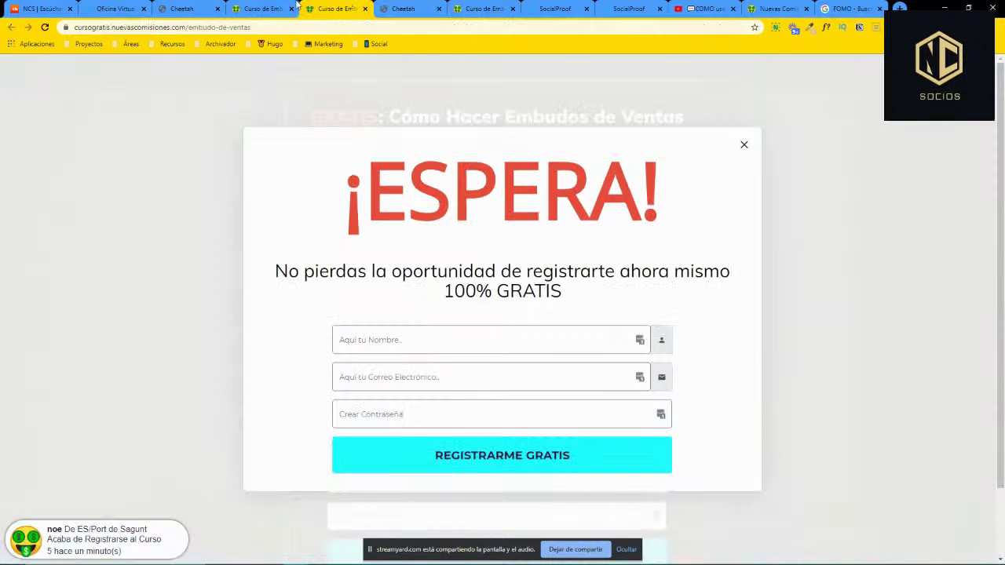
click(225, 9)
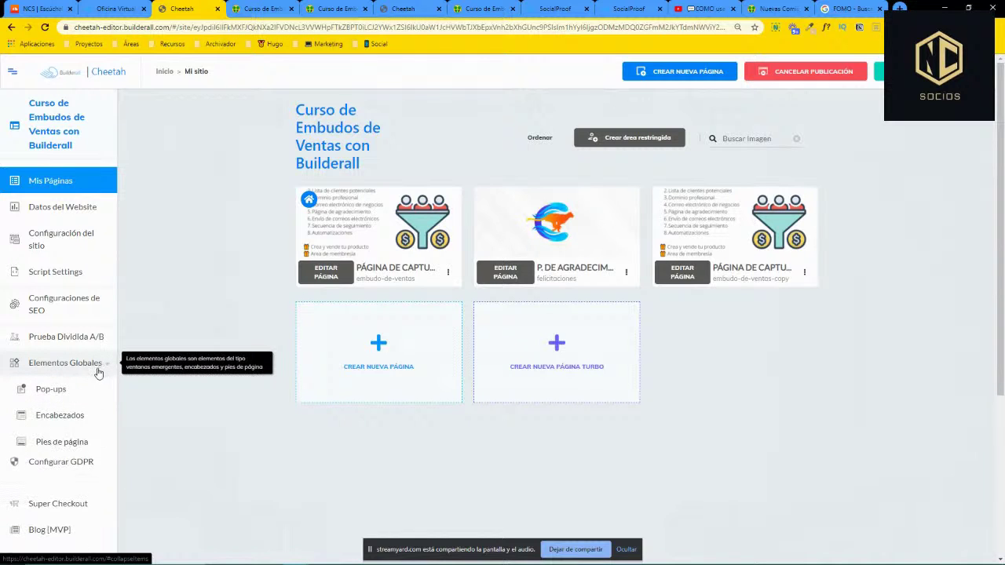
Step: Look over the site's pop-up list, then return to the pages list
click(61, 388)
click(364, 177)
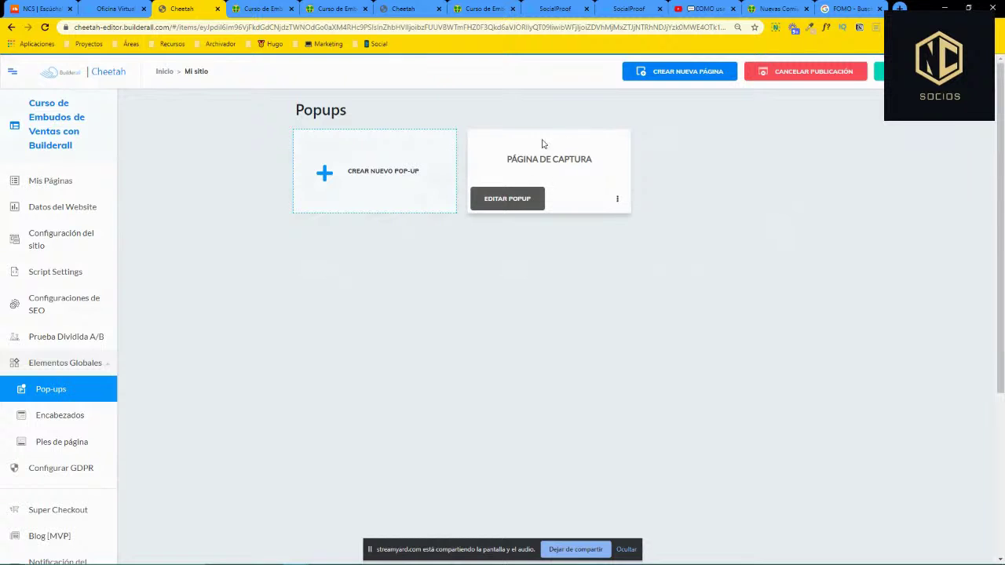
click(81, 182)
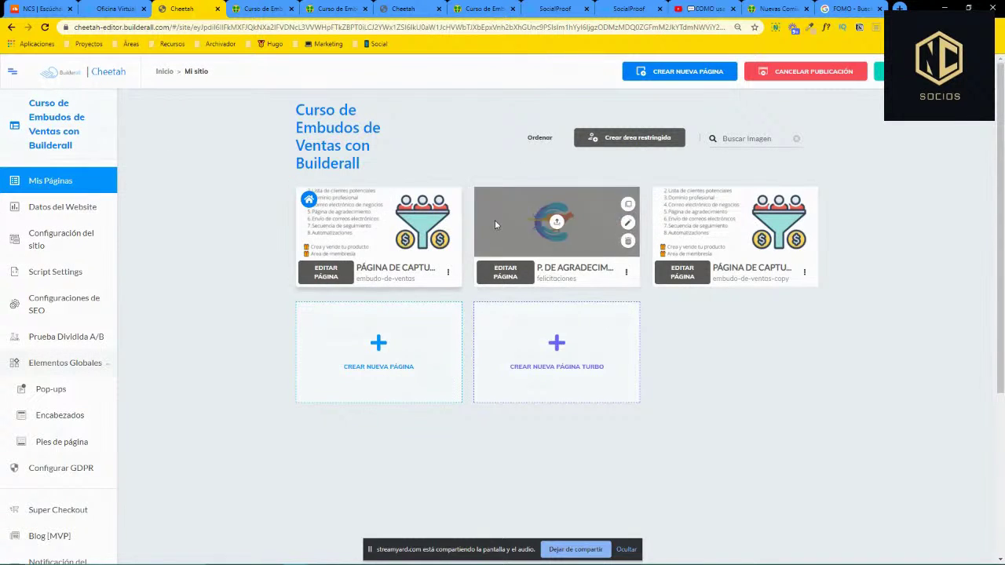
Step: Open the capture page's Configuraciones and scroll to its pop-up settings
click(449, 277)
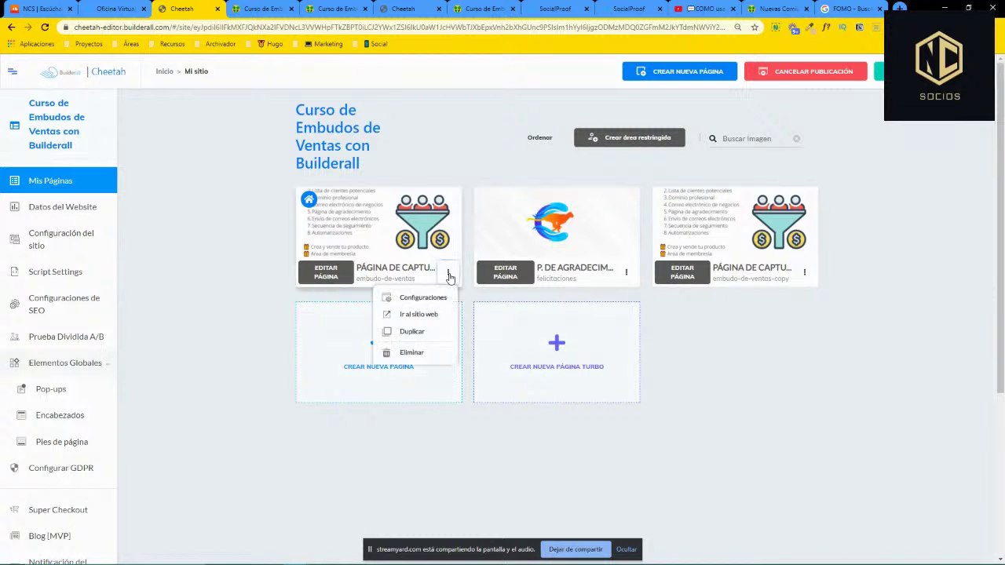
click(426, 298)
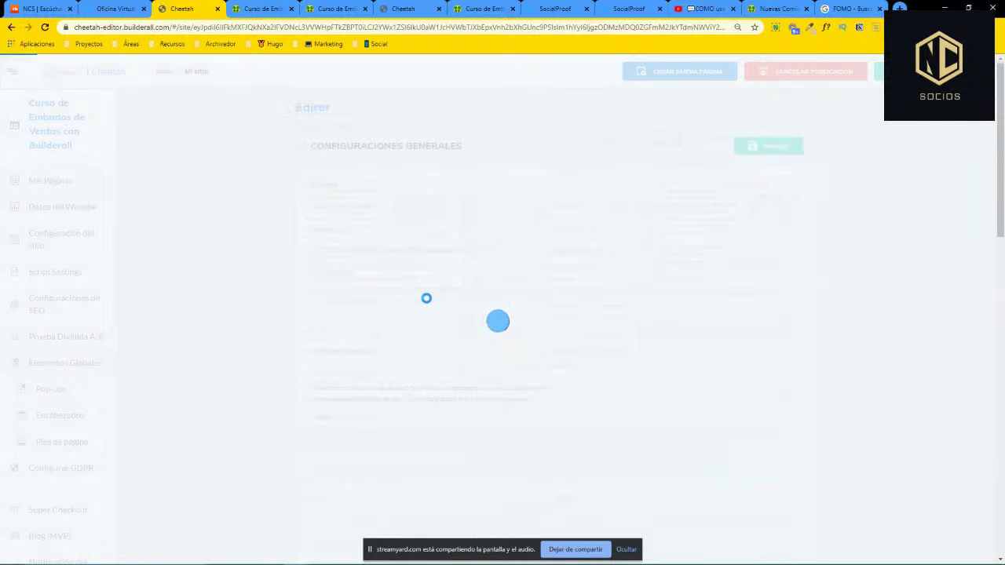
scroll(428, 346, down, 4)
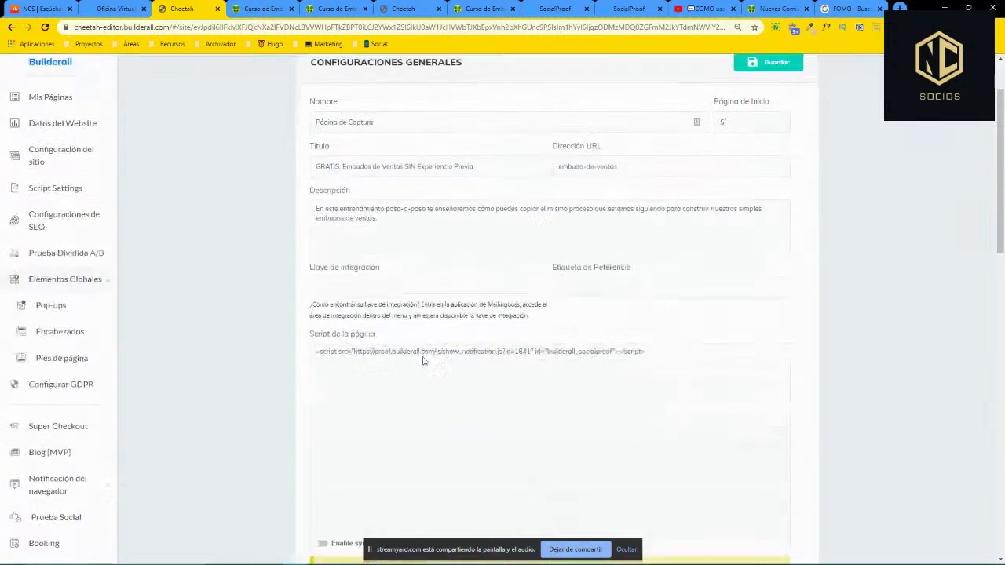
scroll(429, 358, down, 5)
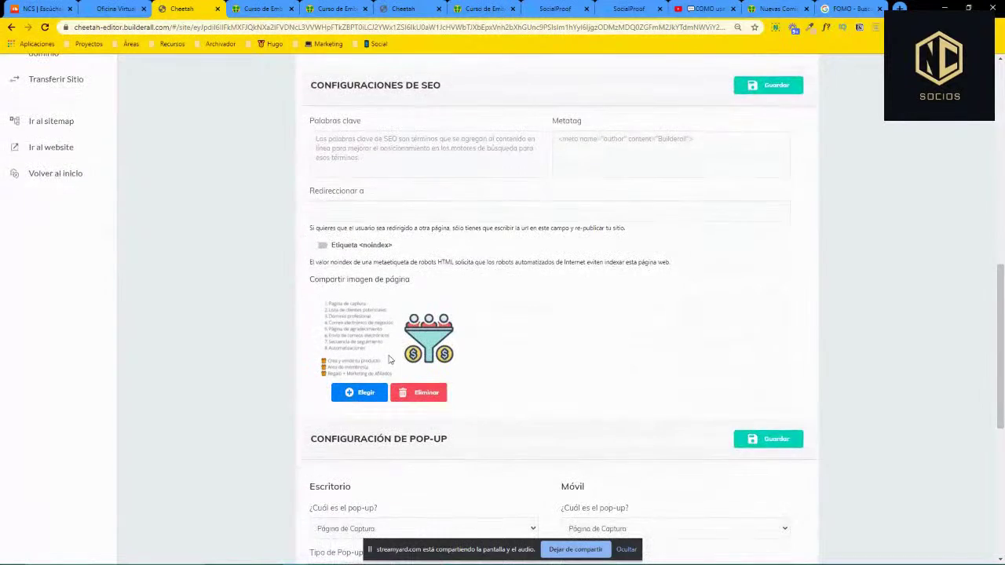
scroll(386, 363, down, 2)
scroll(385, 363, down, 1)
drag(310, 177, 462, 182)
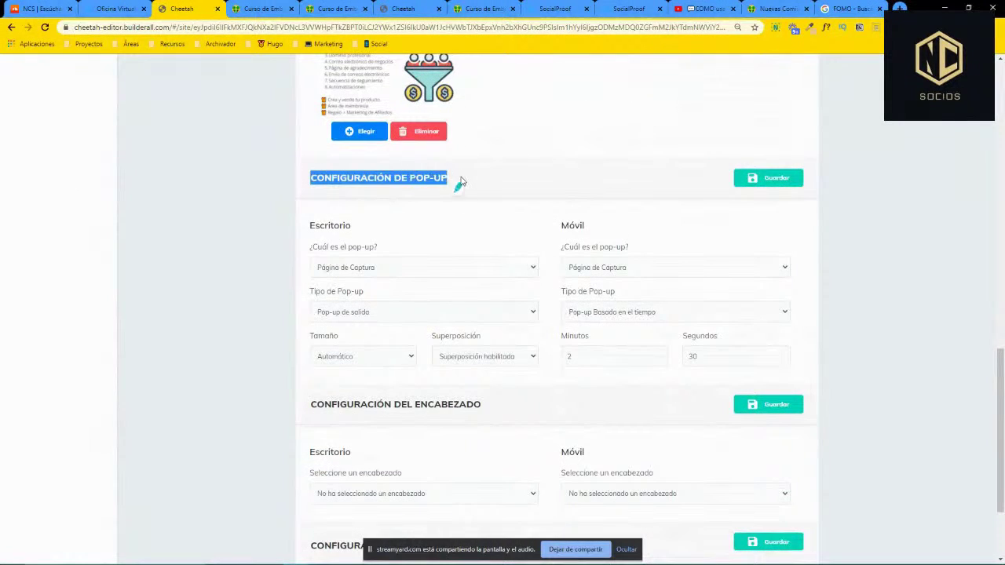
Step: Set the Escritorio pop-up to Página de Captura as a Pop-up de salida
click(355, 267)
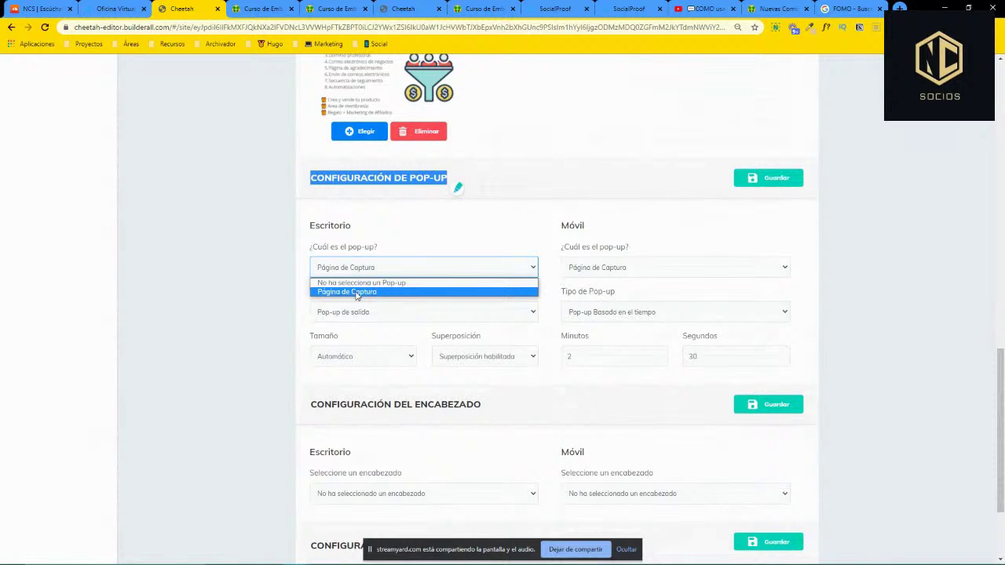
click(356, 293)
click(381, 314)
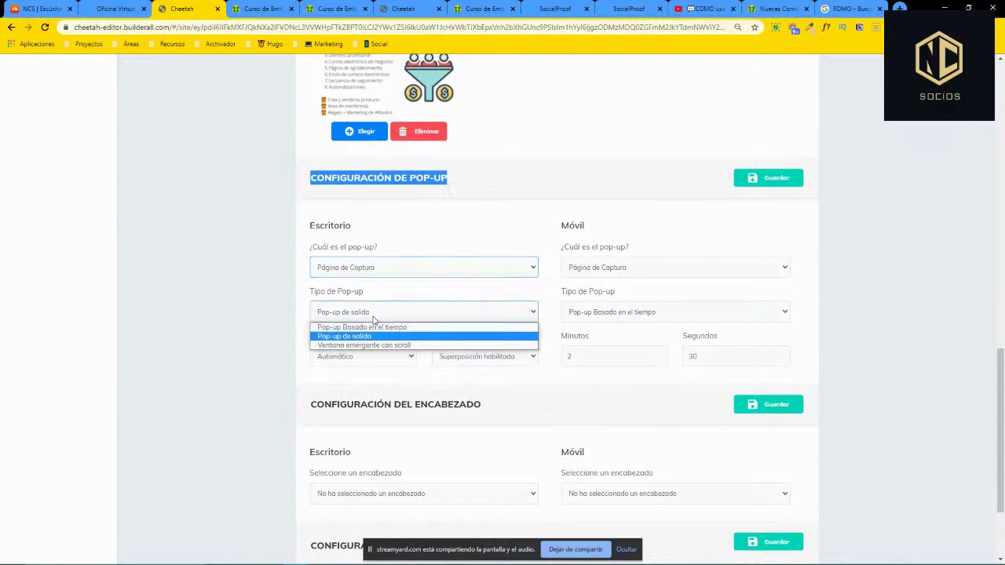
click(378, 337)
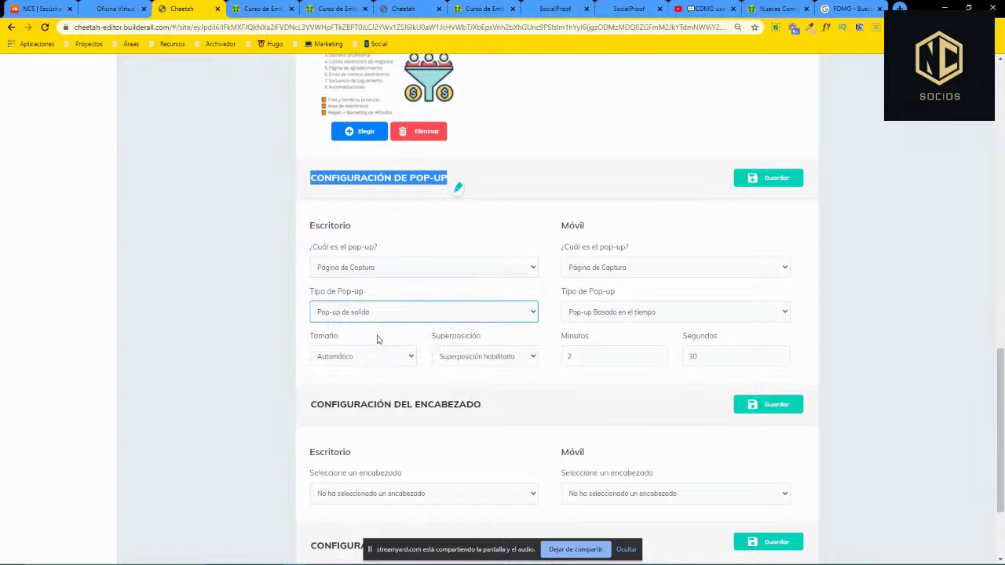
drag(355, 229, 300, 209)
click(314, 224)
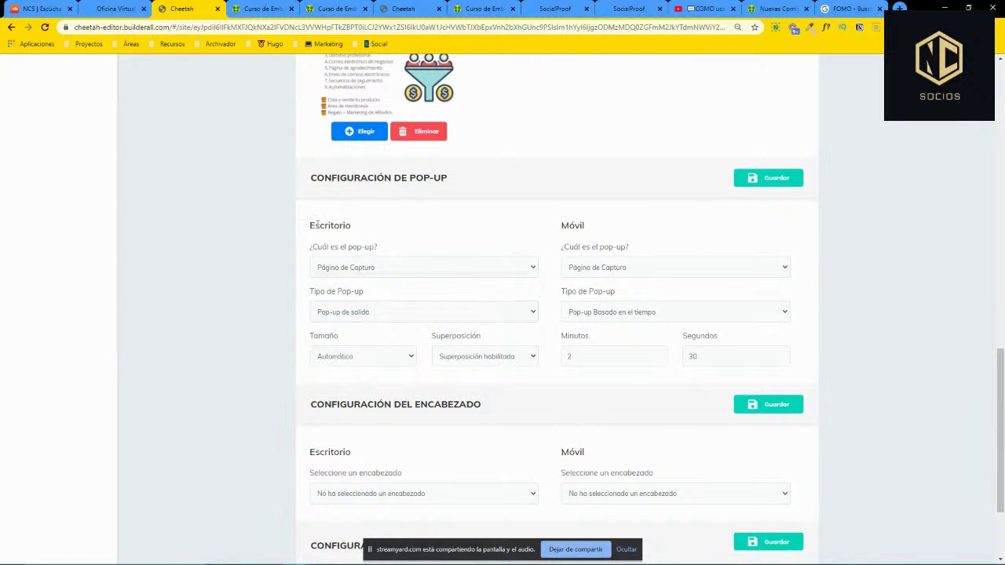
Step: Try the Móvil trigger options, leaving the mobile pop-up time-based at 2 min 30 s
drag(563, 225, 582, 222)
click(651, 313)
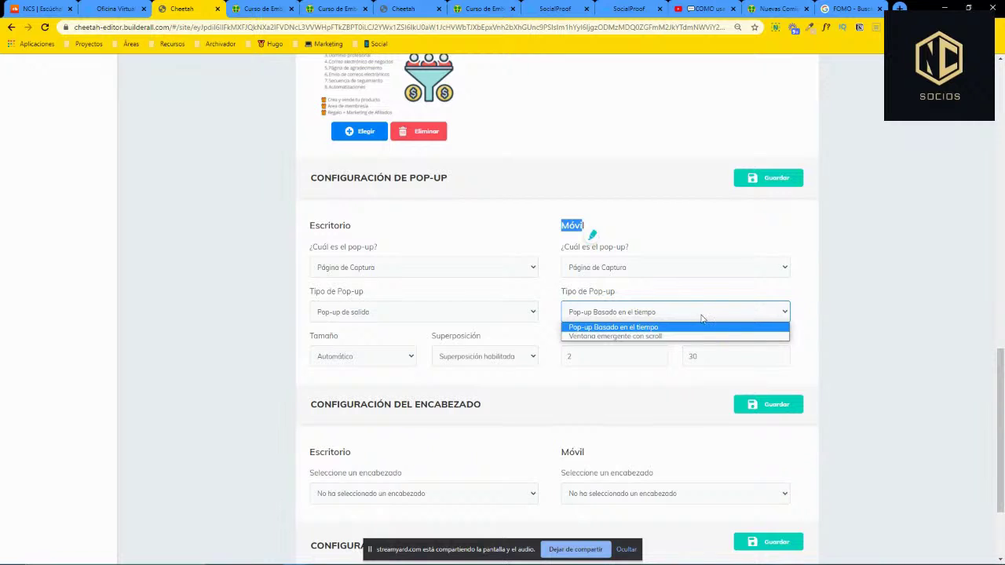
click(702, 315)
click(702, 314)
click(634, 336)
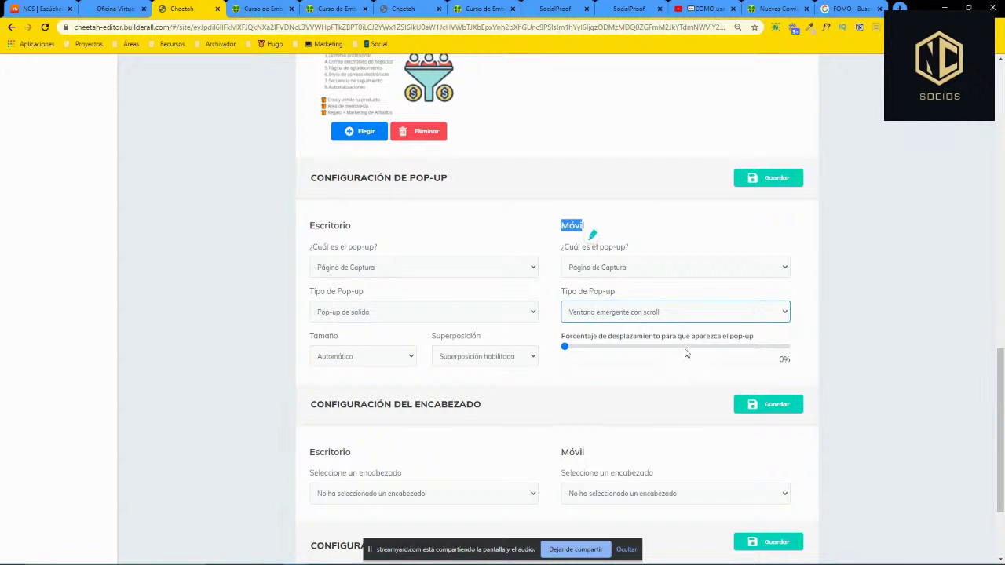
click(680, 311)
click(651, 322)
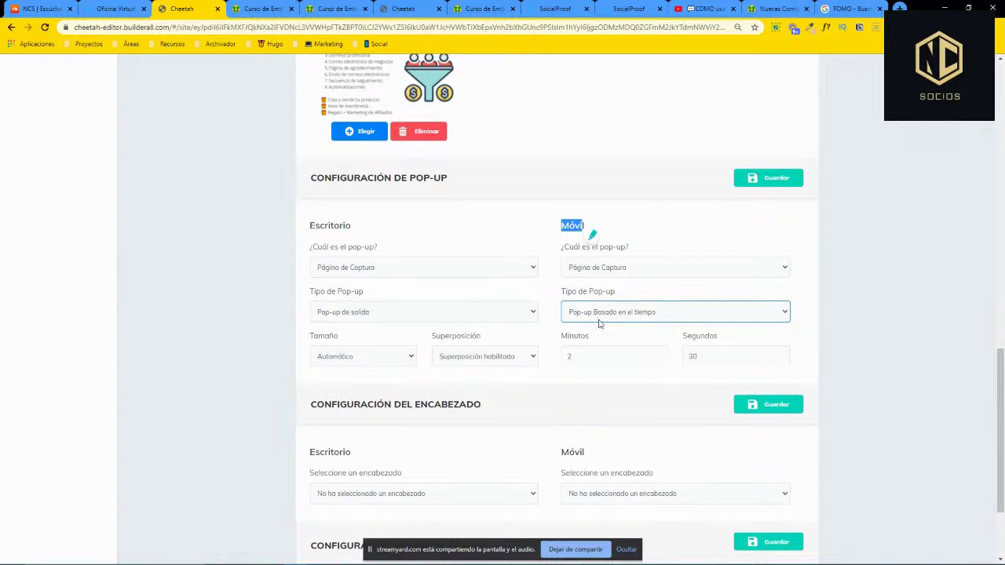
Step: Confirm the desktop Pop-up de salida trigger and save the pop-up configuration
click(530, 318)
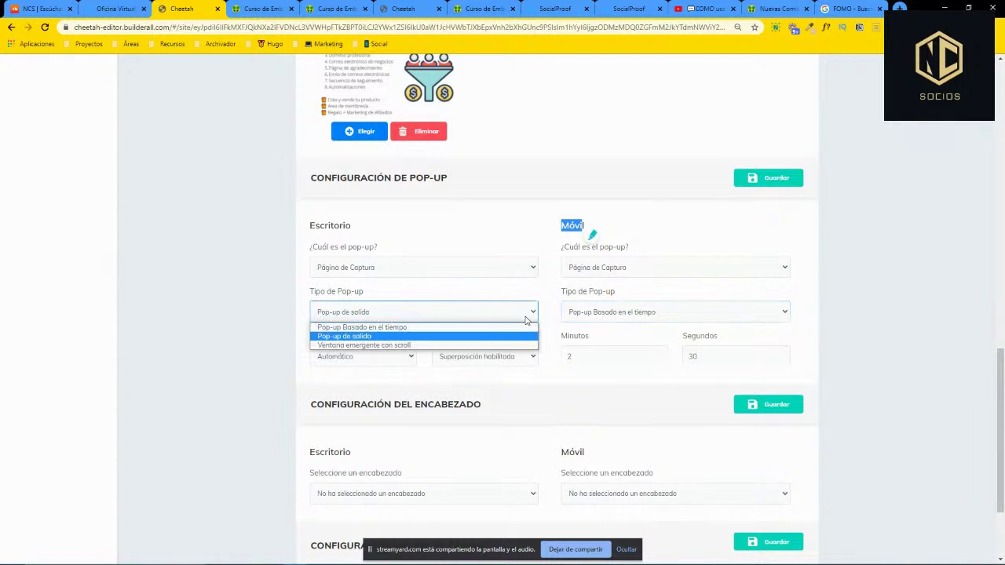
click(469, 339)
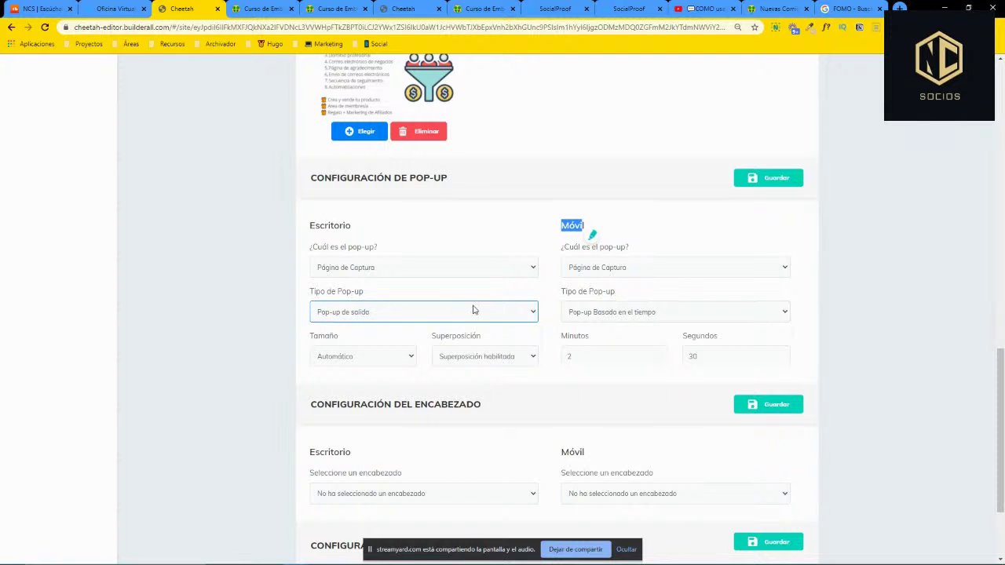
click(824, 276)
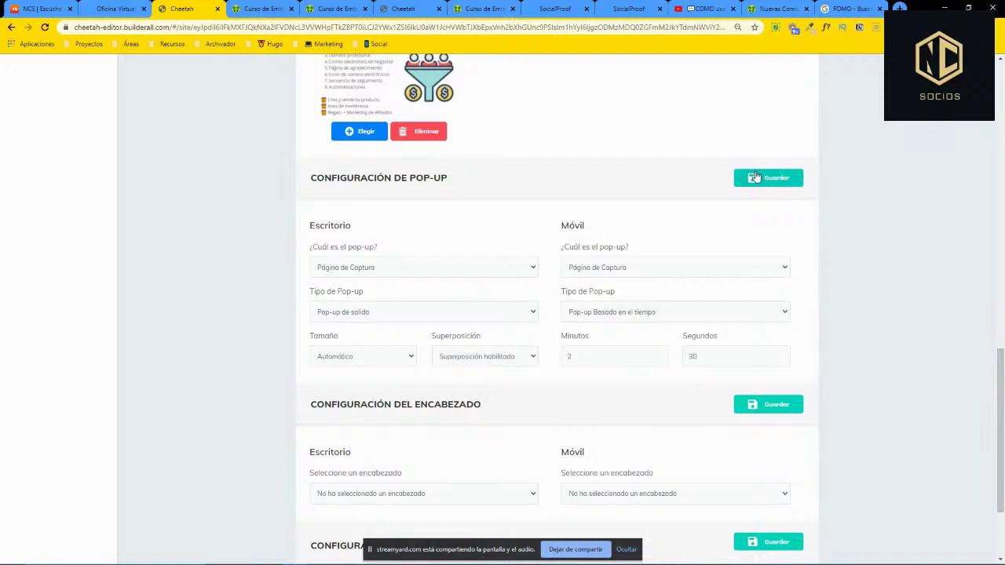
click(760, 178)
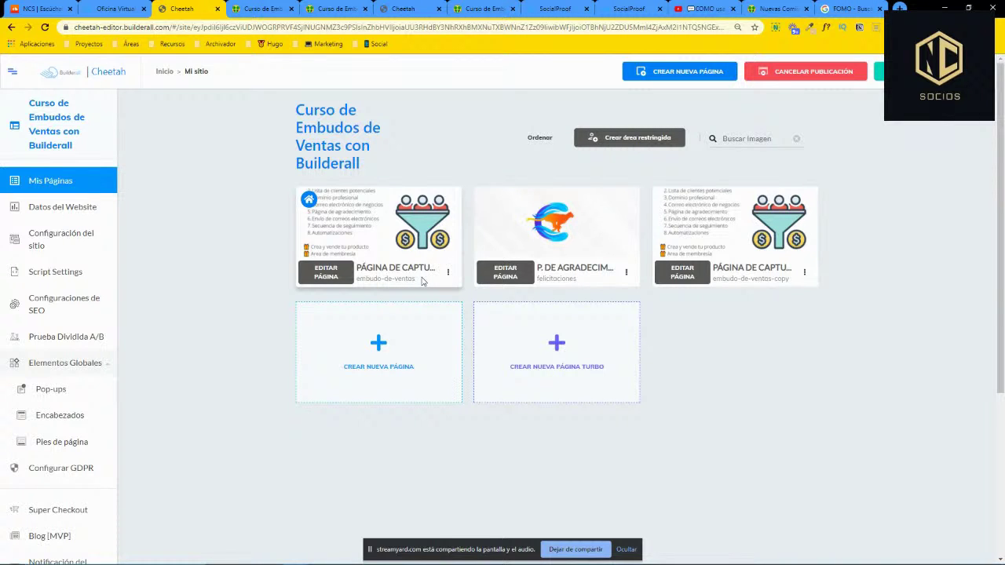
Step: Open Datos del Website and review the browser, device, OS pie charts and visits chart
click(46, 215)
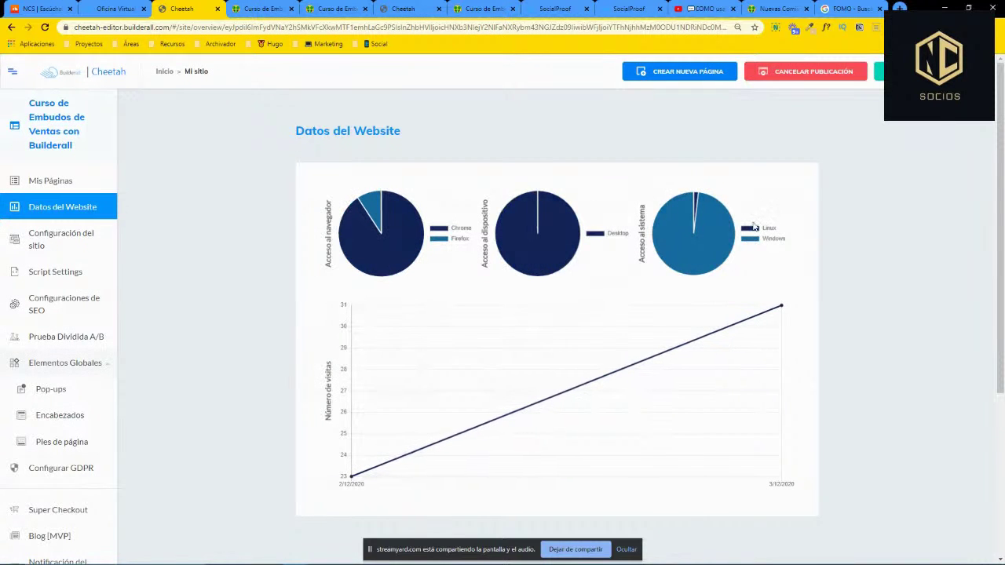
scroll(761, 223, down, 3)
scroll(766, 224, up, 2)
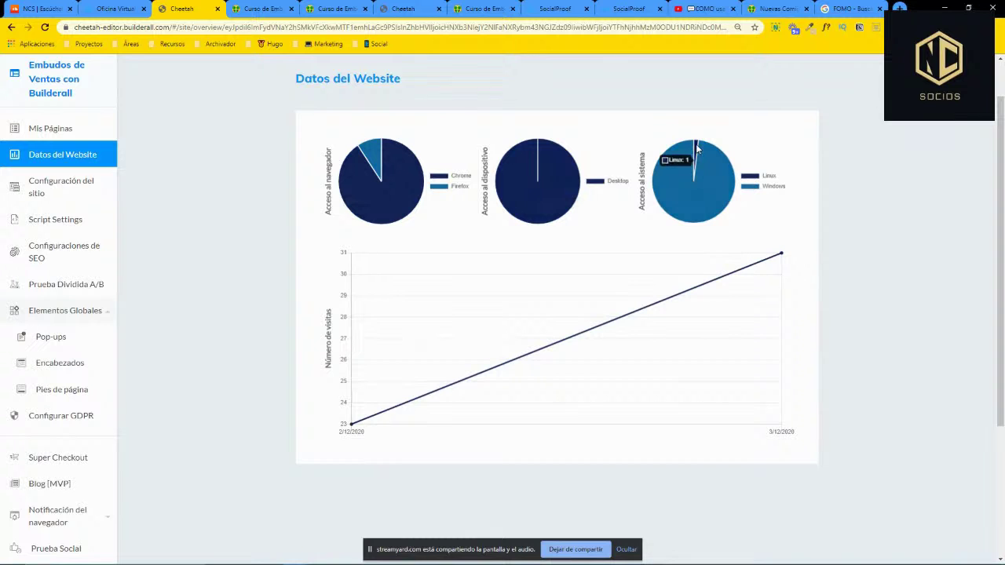
scroll(475, 321, down, 2)
scroll(487, 332, up, 2)
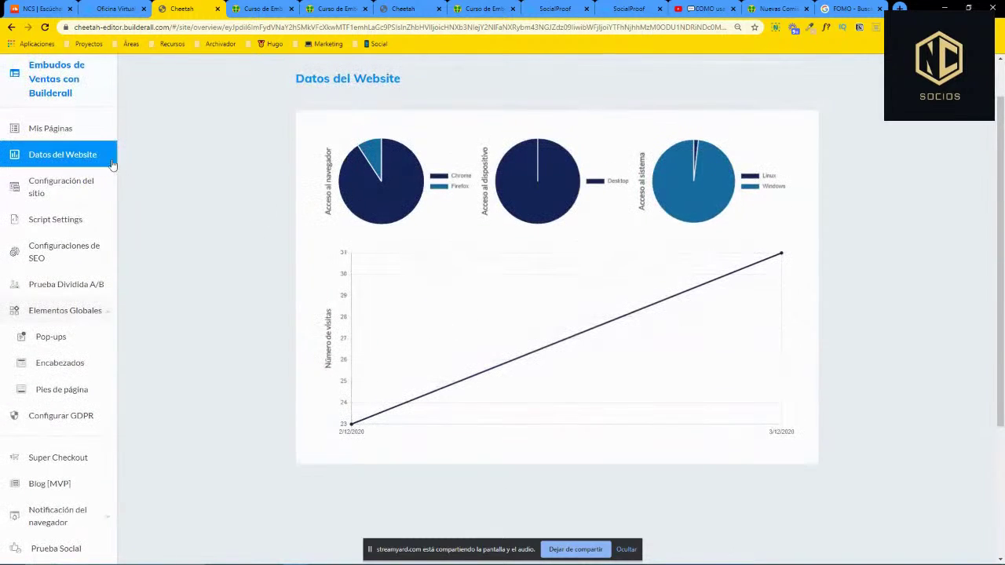
scroll(695, 322, up, 1)
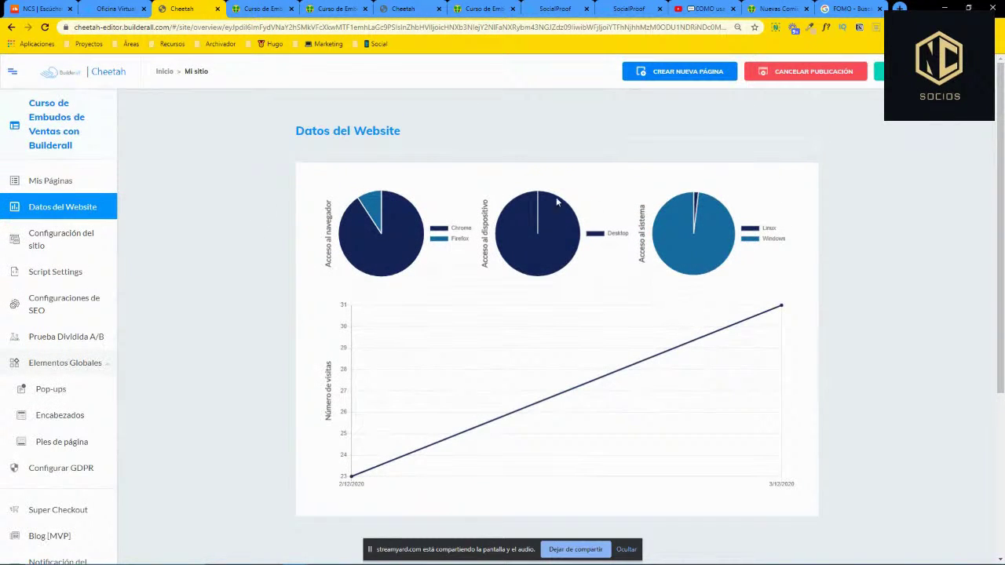
Step: Open Google Analytics from the bookmarks in a new tab
click(271, 44)
mouse_move(172, 44)
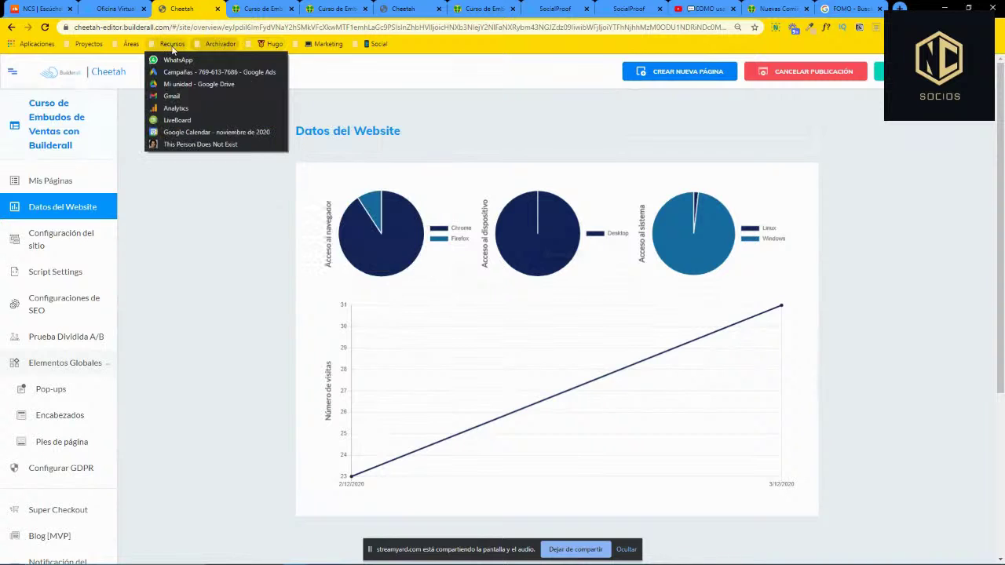
middle_click(176, 108)
click(851, 9)
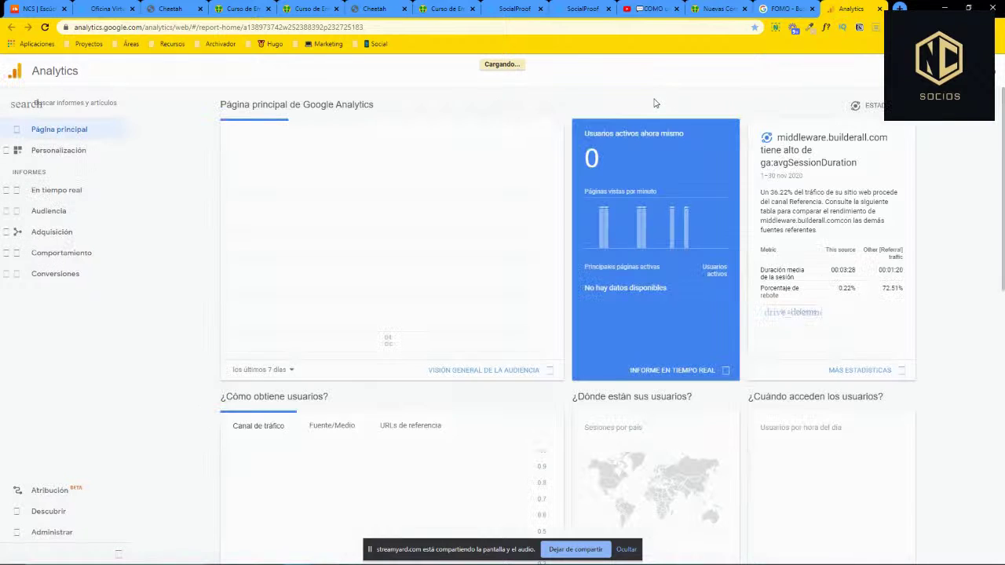
Step: Review the Audiencia overview report, then collapse the Audiencia group
click(49, 212)
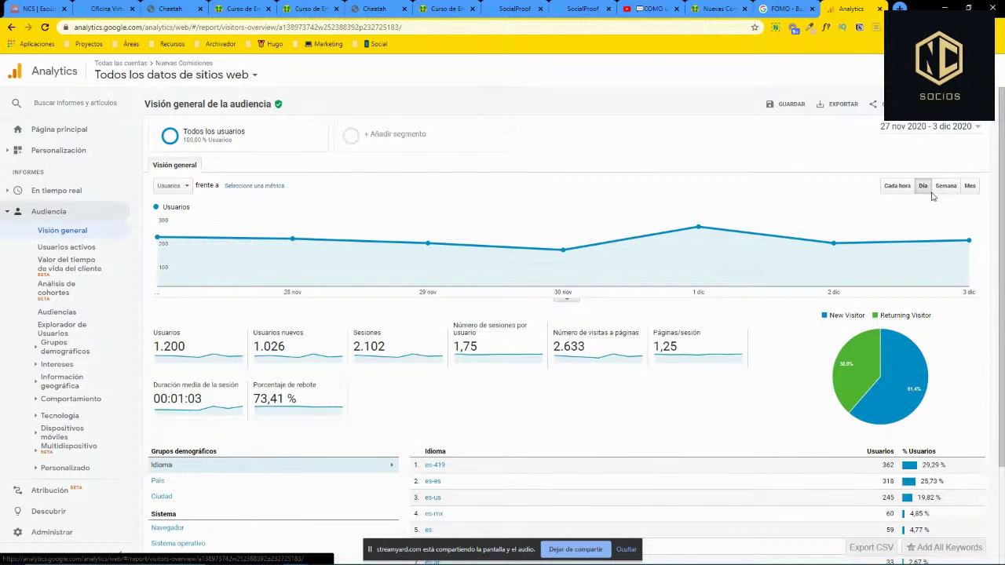
scroll(683, 239, down, 1)
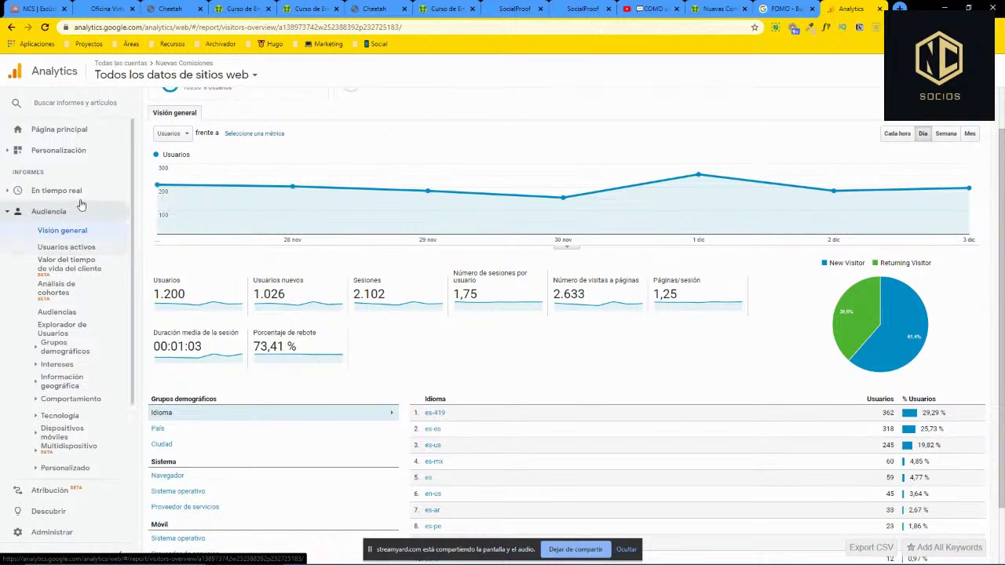
click(7, 213)
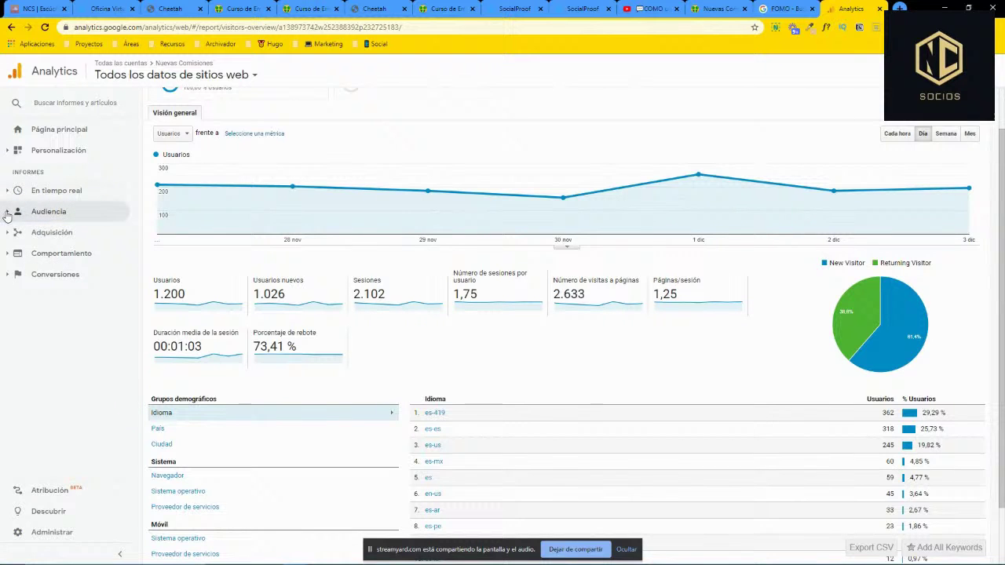
Step: Open Comportamiento > Visión general and review the 2.633 page views per page
click(47, 257)
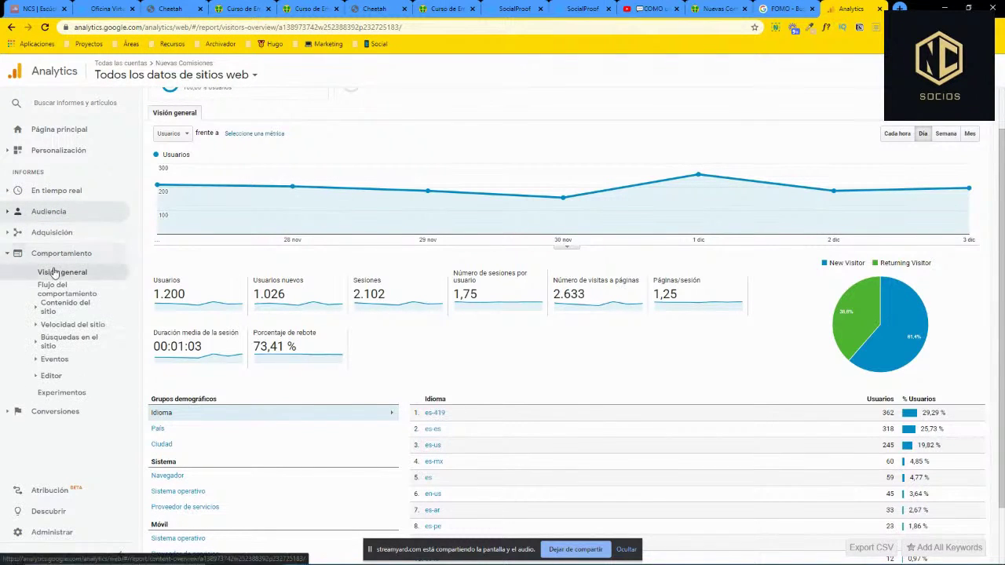
click(55, 271)
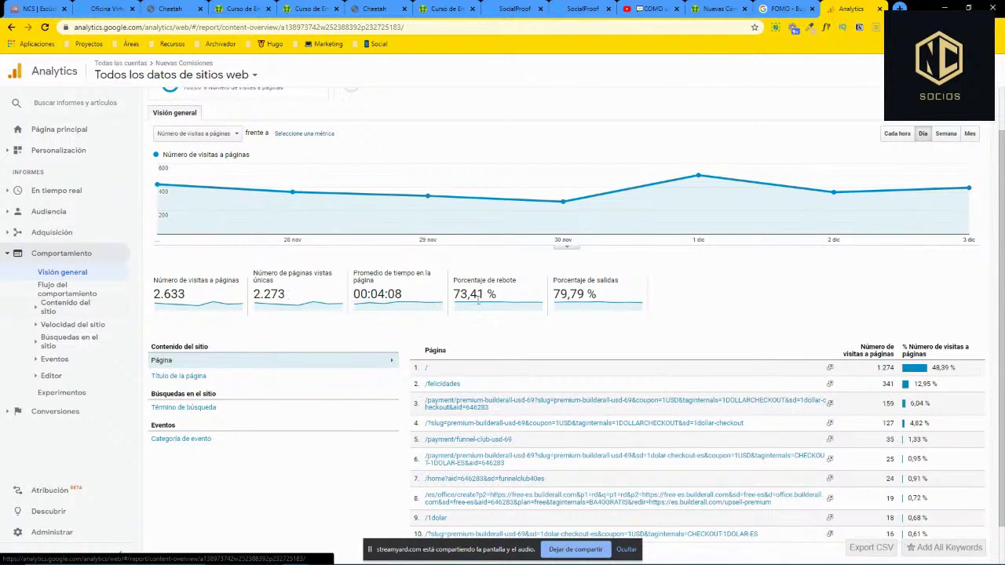
scroll(477, 300, down, 1)
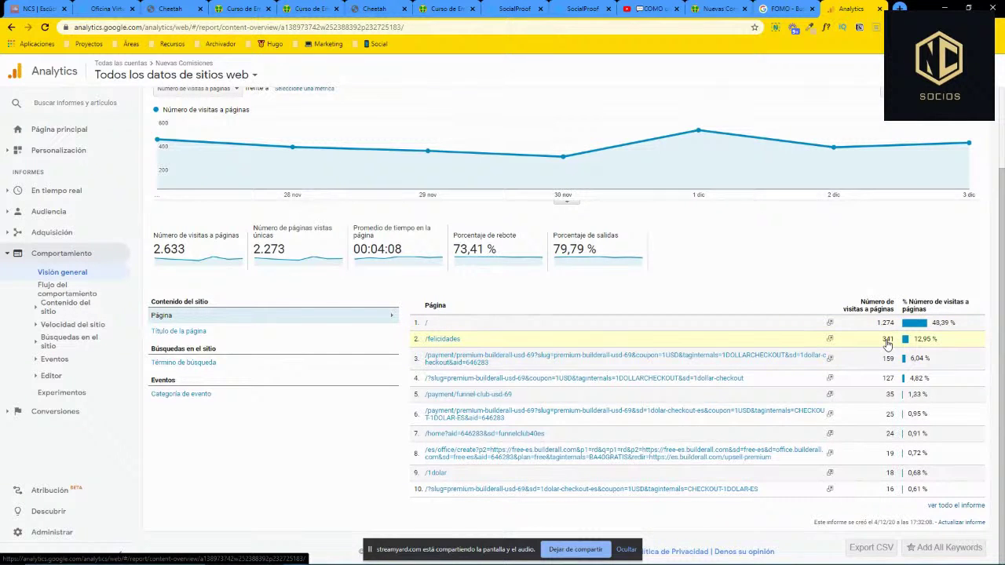
scroll(889, 314, up, 2)
scroll(924, 143, down, 2)
click(109, 9)
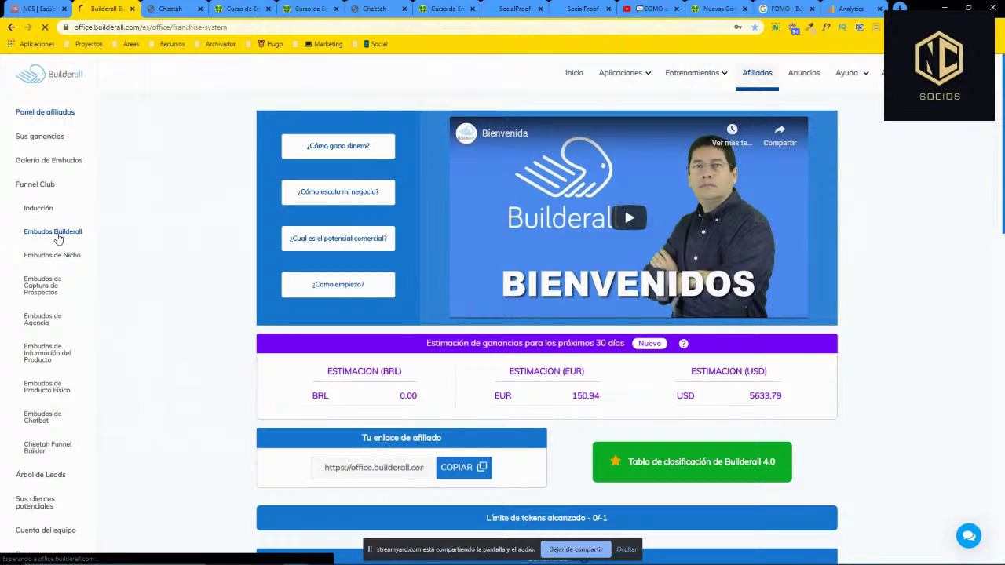
click(55, 234)
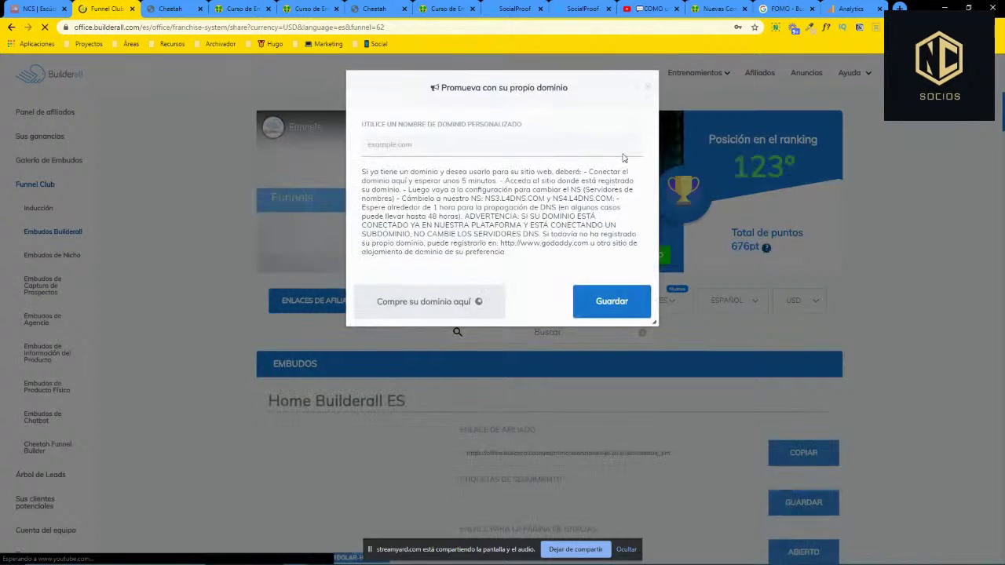
click(648, 85)
scroll(609, 320, down, 3)
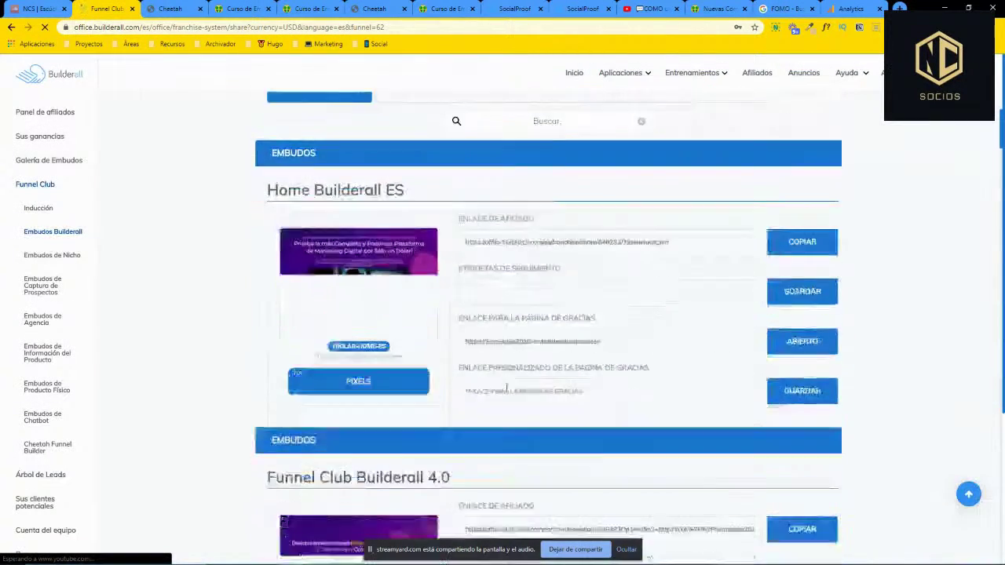
click(369, 330)
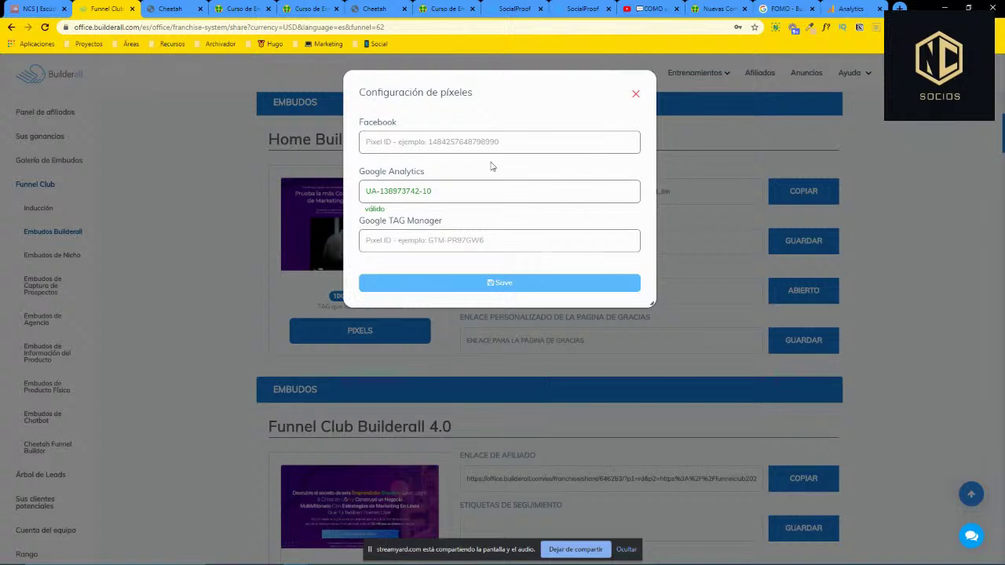
drag(435, 189, 368, 191)
drag(457, 189, 373, 193)
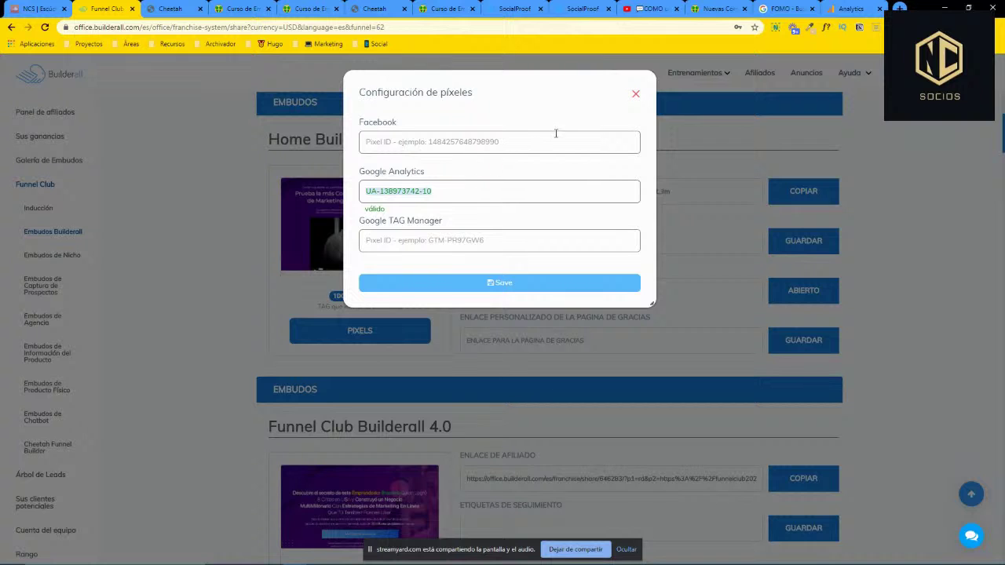
click(636, 93)
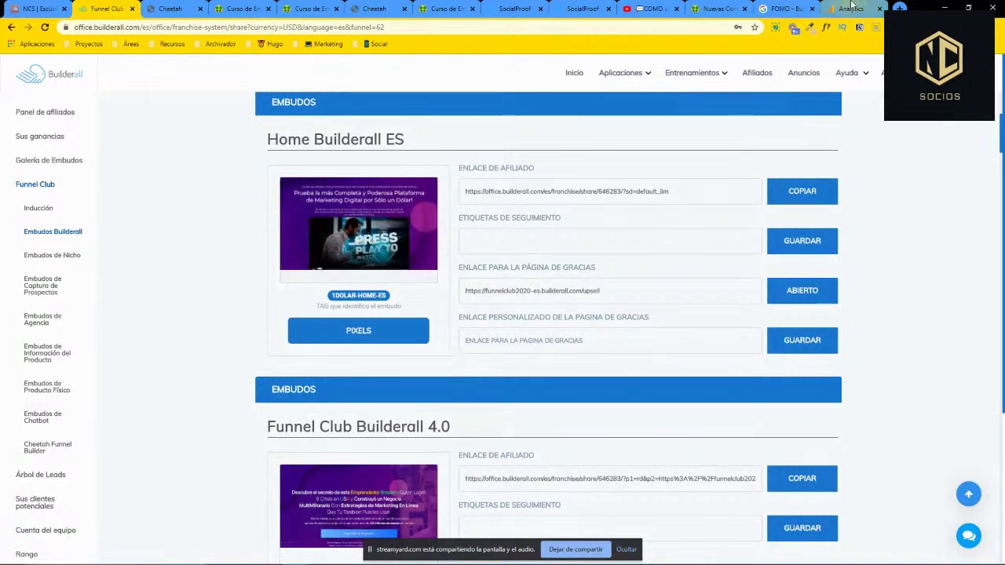
key(ctrl+9)
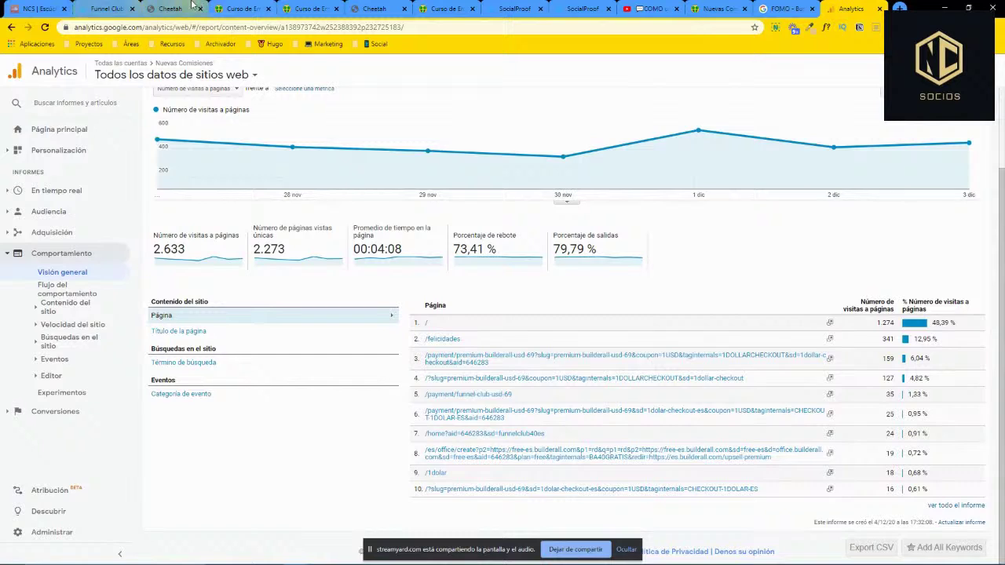
Step: Back on Funnel Club, check the Google Analytics pixel ID of Home Builderall ES
click(104, 9)
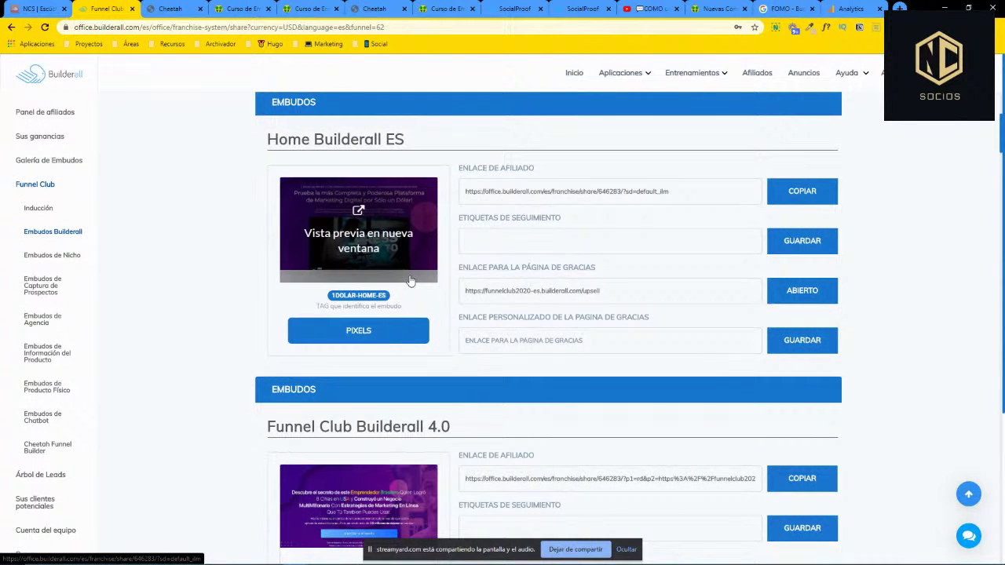
scroll(409, 280, down, 2)
scroll(440, 314, up, 3)
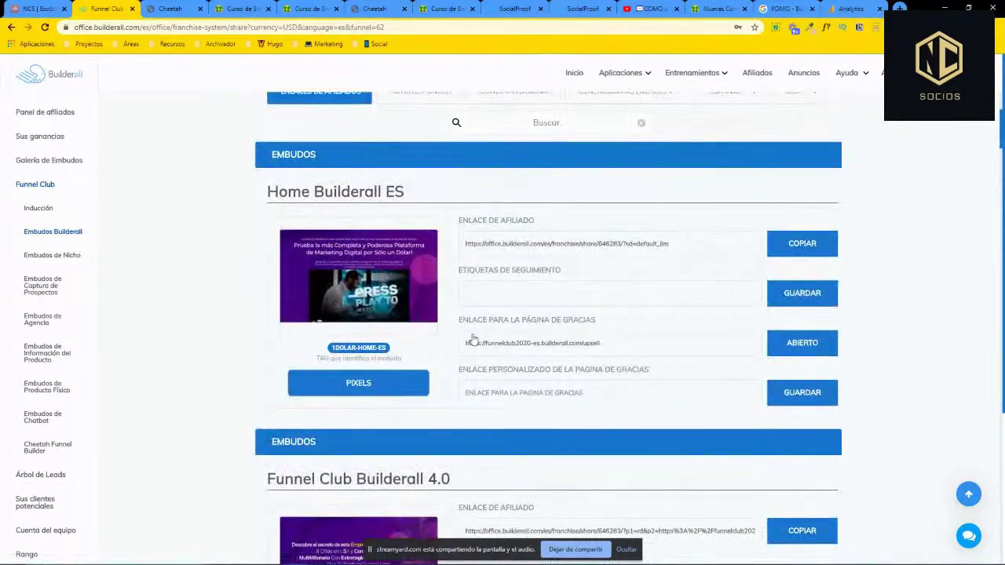
scroll(358, 314, down, 1)
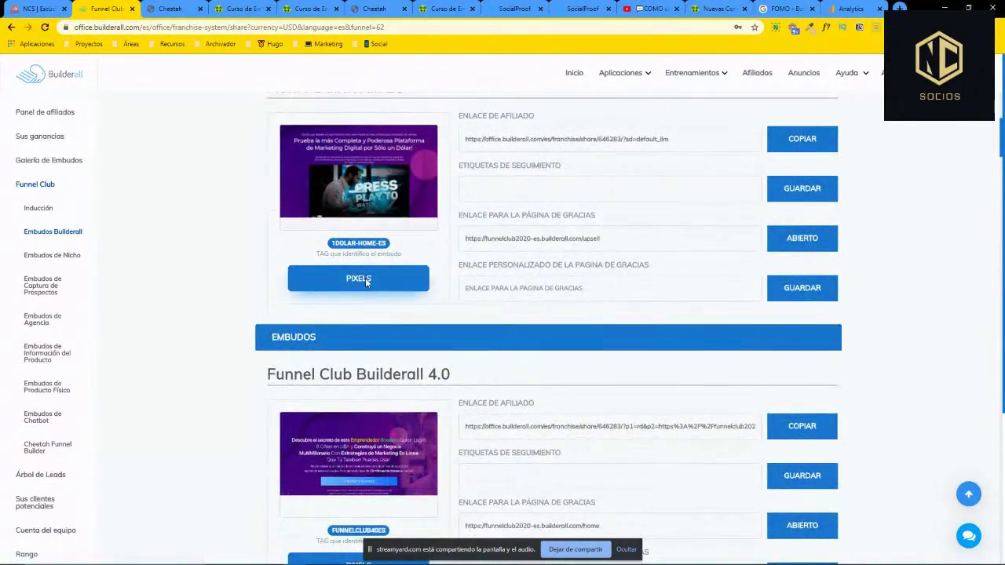
click(358, 278)
triple_click(460, 190)
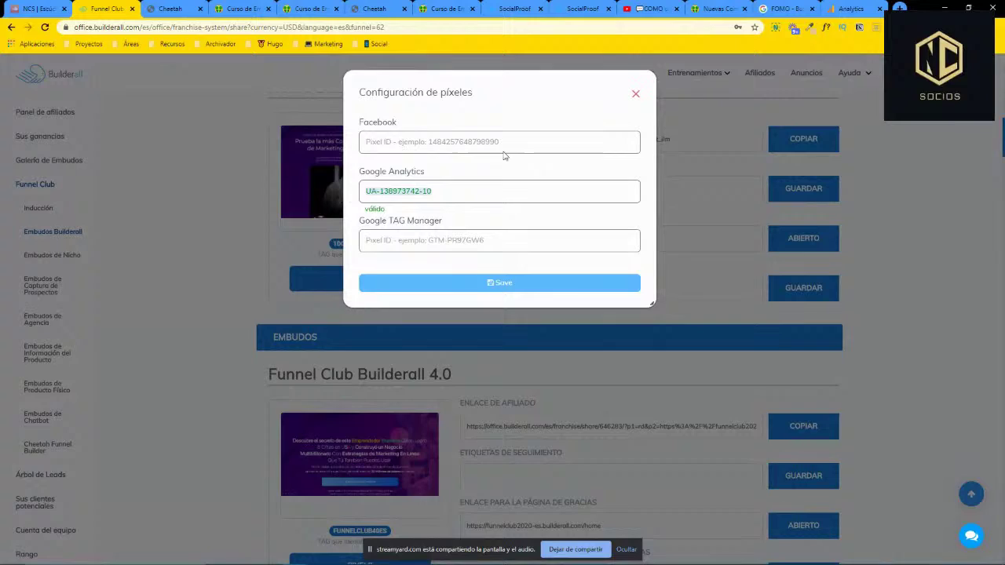
click(635, 93)
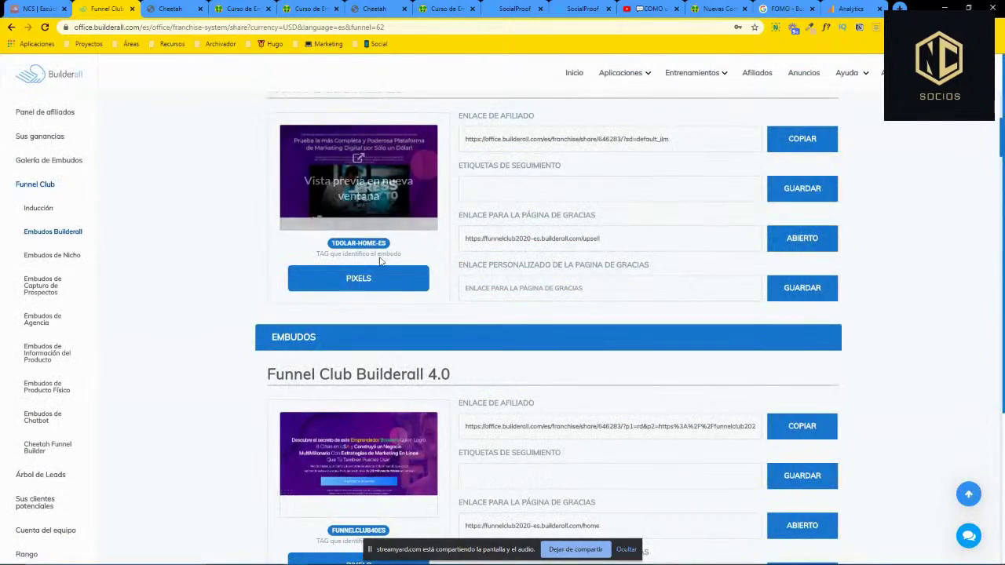
Step: Scroll down to the checkout funnels and glance at one funnel's pixel settings
scroll(436, 361, down, 1)
scroll(440, 393, down, 4)
scroll(372, 375, down, 2)
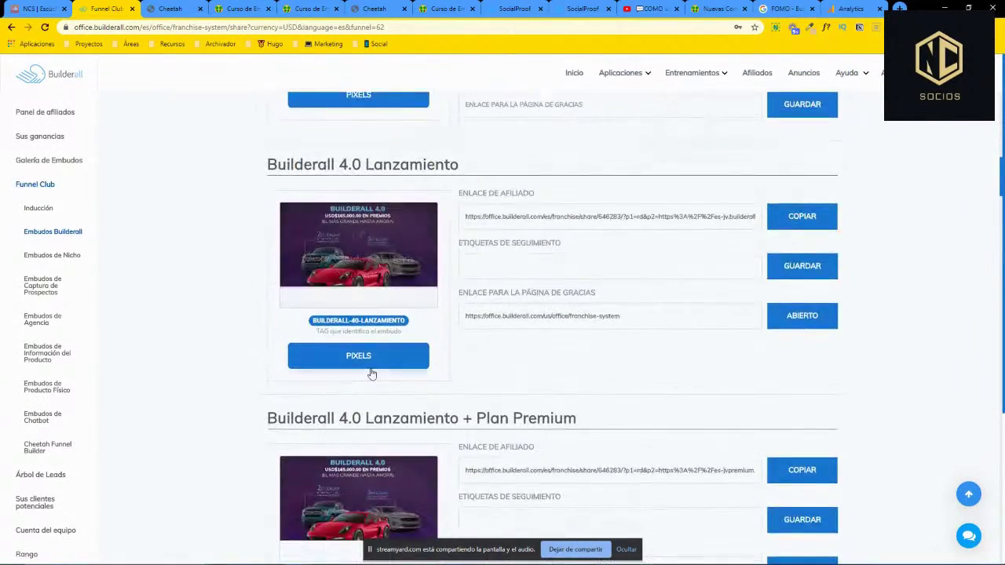
scroll(374, 383, down, 15)
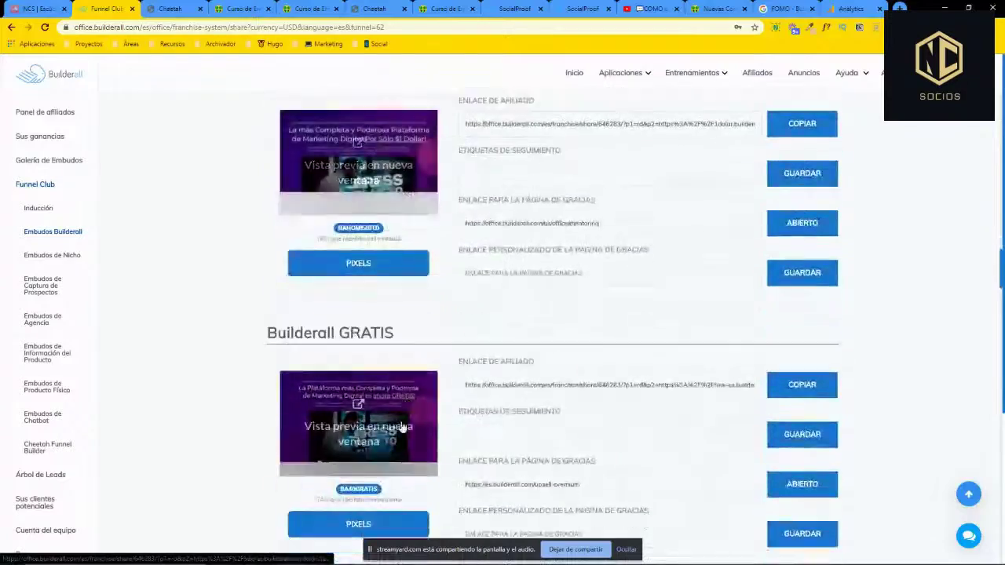
scroll(386, 412, down, 14)
scroll(375, 267, up, 3)
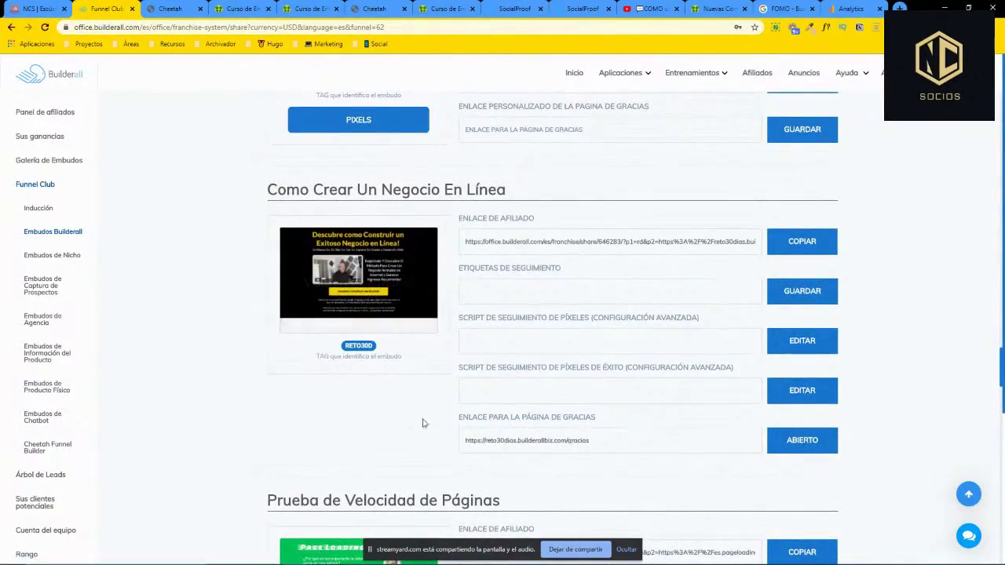
scroll(376, 325, up, 3)
scroll(369, 345, down, 7)
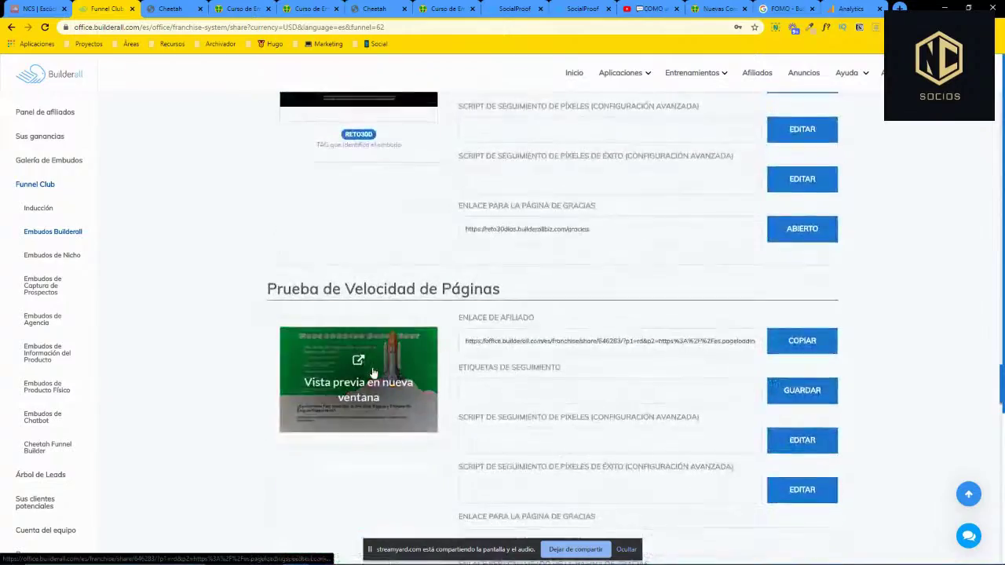
scroll(369, 377, down, 15)
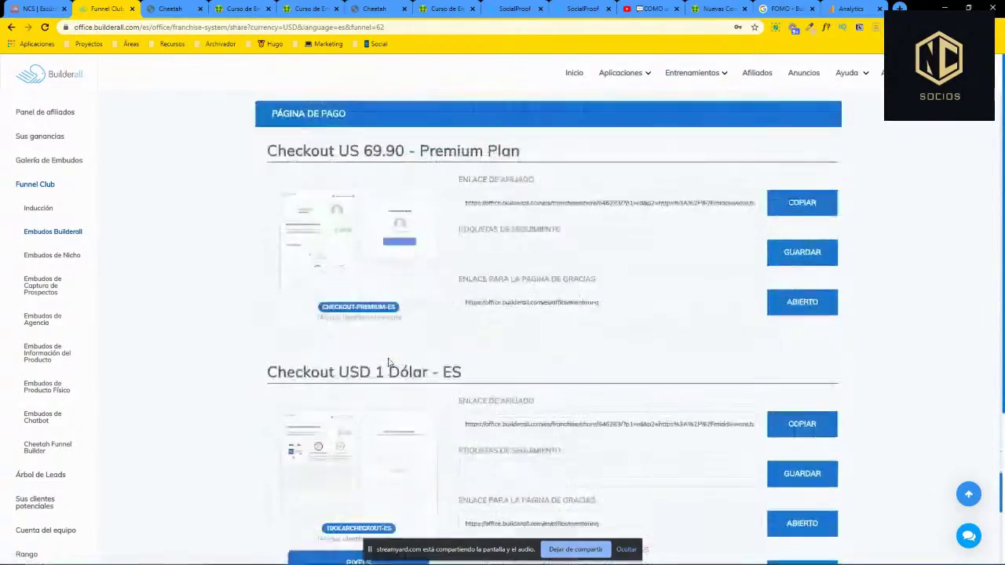
scroll(379, 401, down, 3)
scroll(396, 389, up, 3)
scroll(408, 377, down, 5)
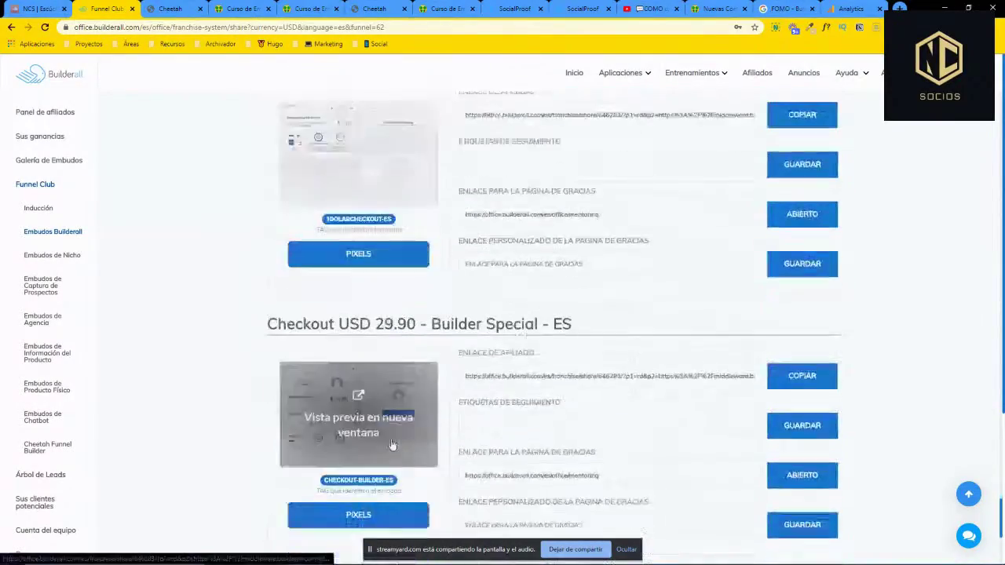
click(377, 464)
key(Escape)
Step: Verify Checkout USD 1 Dólar - ES carries Facebook and Google Analytics pixel IDs
scroll(540, 215, up, 3)
click(355, 406)
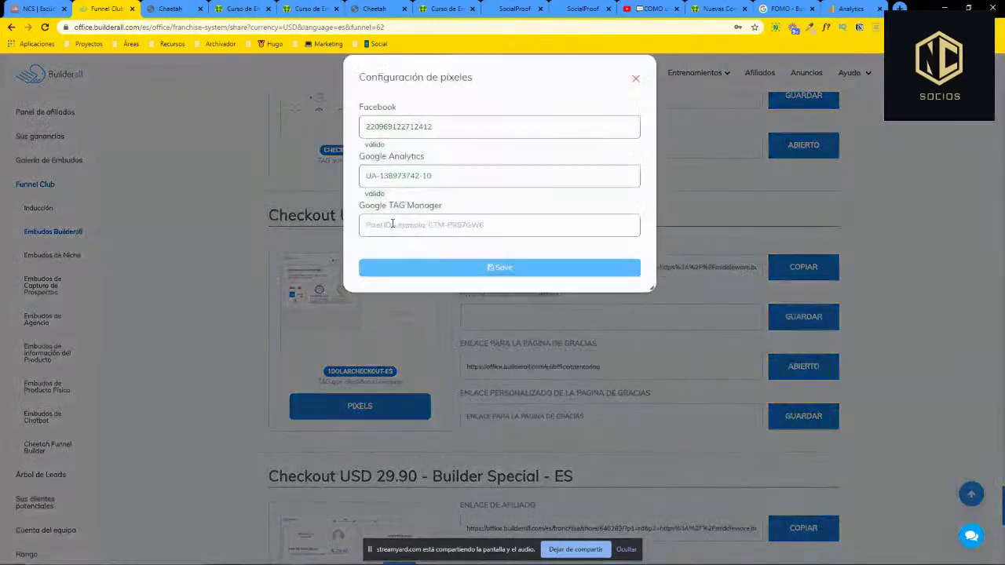
click(729, 228)
scroll(361, 275, up, 3)
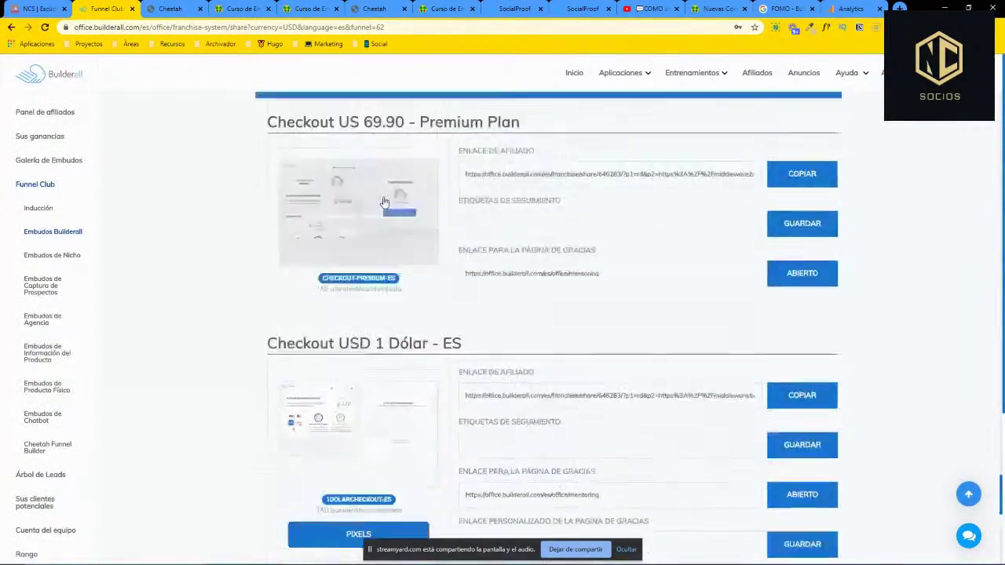
scroll(366, 371, down, 4)
click(358, 302)
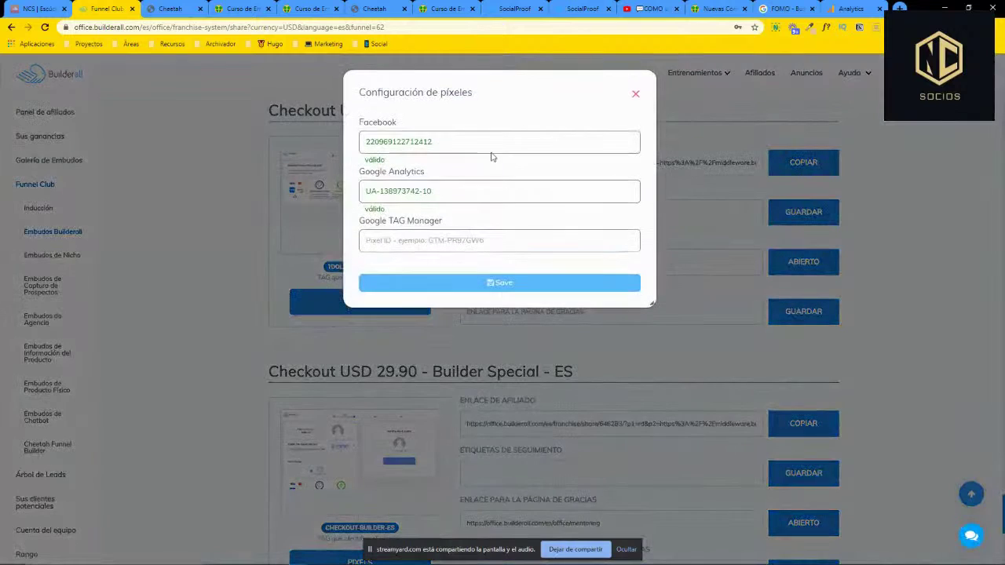
click(439, 151)
click(637, 95)
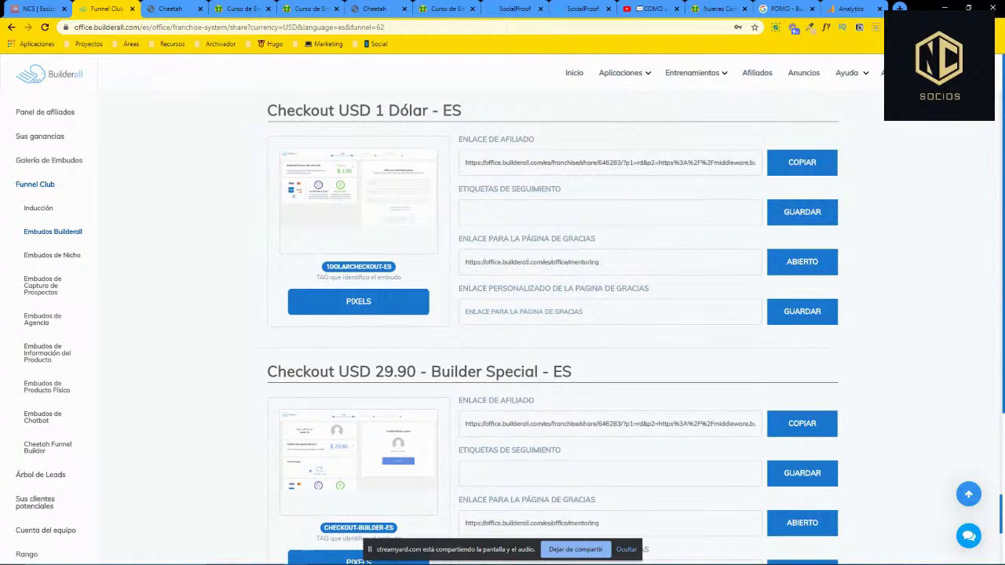